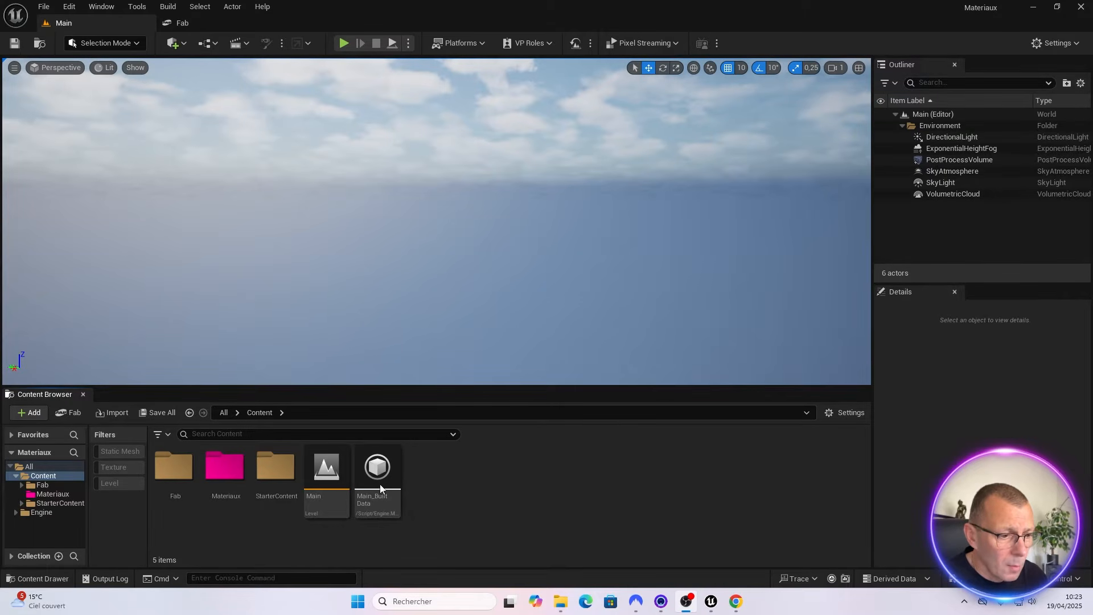
# Create a new level from the Basic template
pyautogui.click(327, 476)
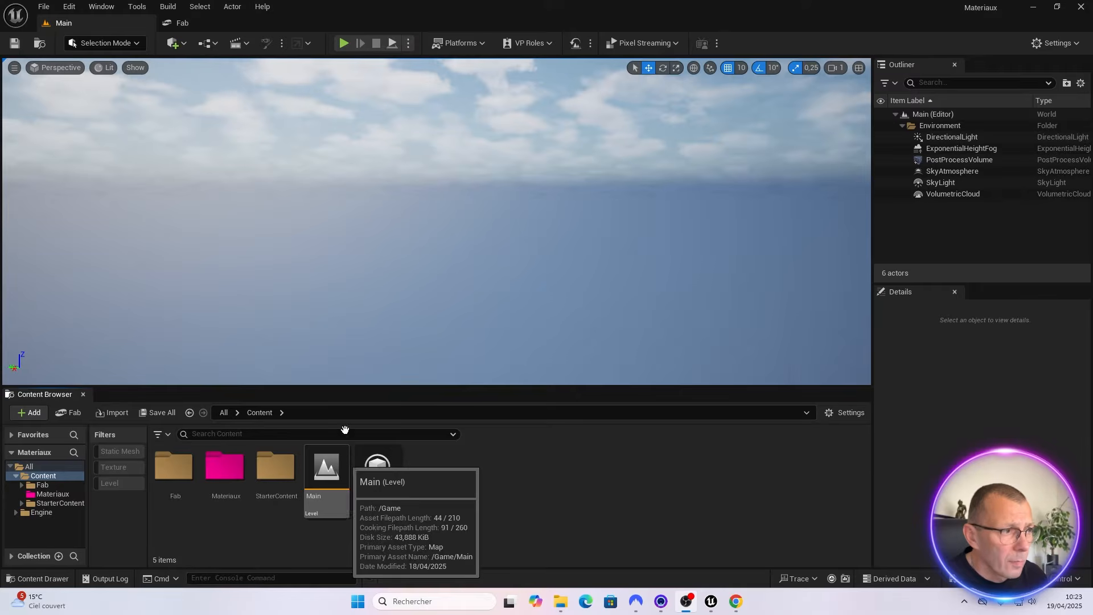
pyautogui.click(45, 8)
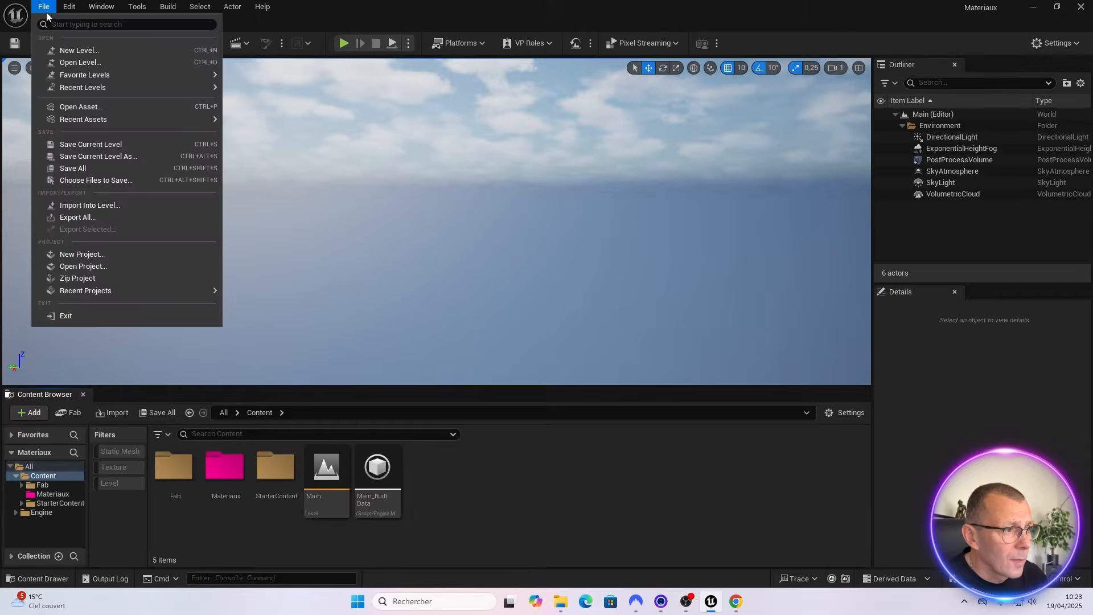
pyautogui.click(71, 50)
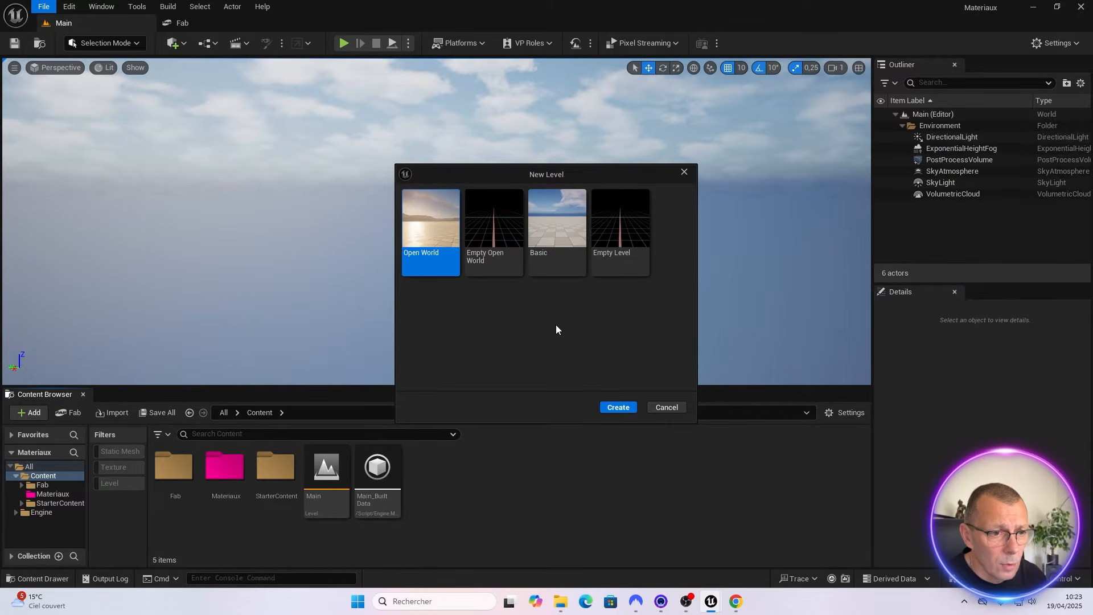
pyautogui.click(558, 228)
pyautogui.click(617, 407)
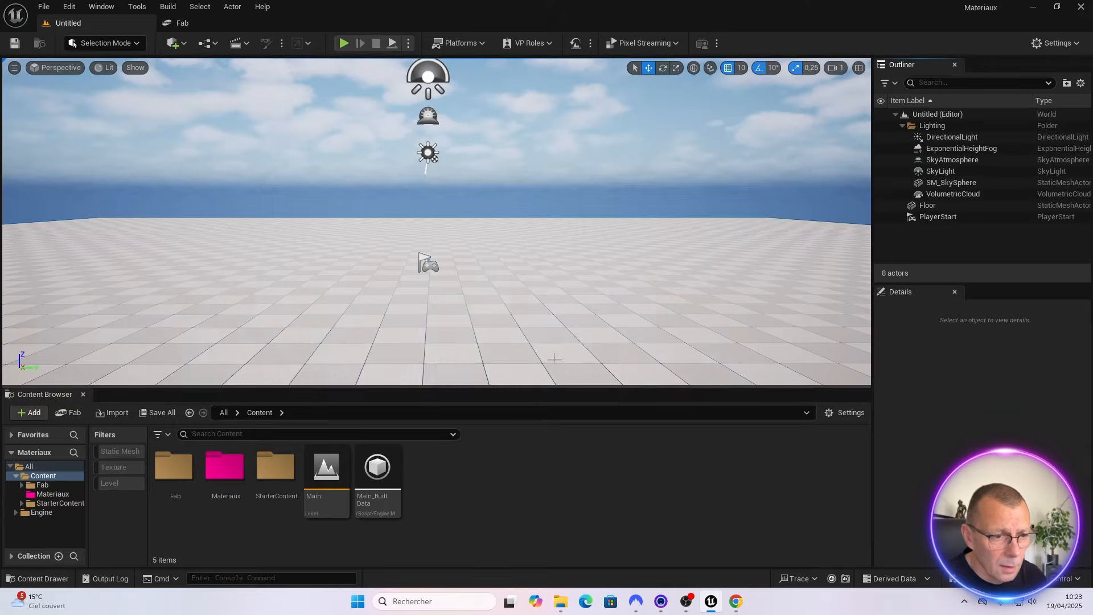
# Delete the PlayerStart and Floor actors from the new level
pyautogui.moveTo(584, 309); pyautogui.dragTo(578, 326, button='right')
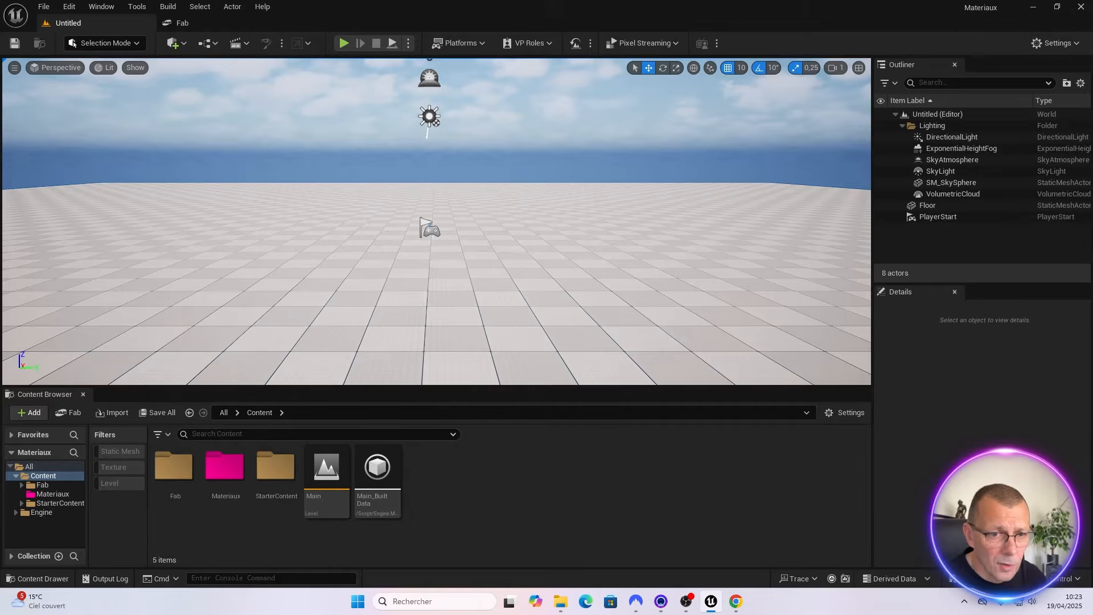
pyautogui.click(944, 217)
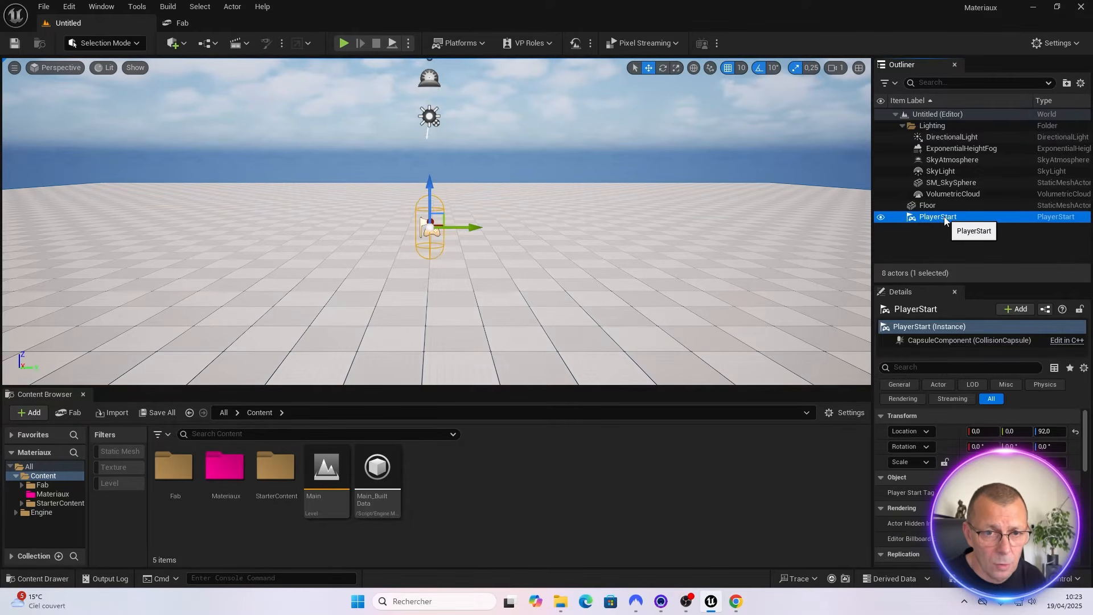
pyautogui.press('Delete')
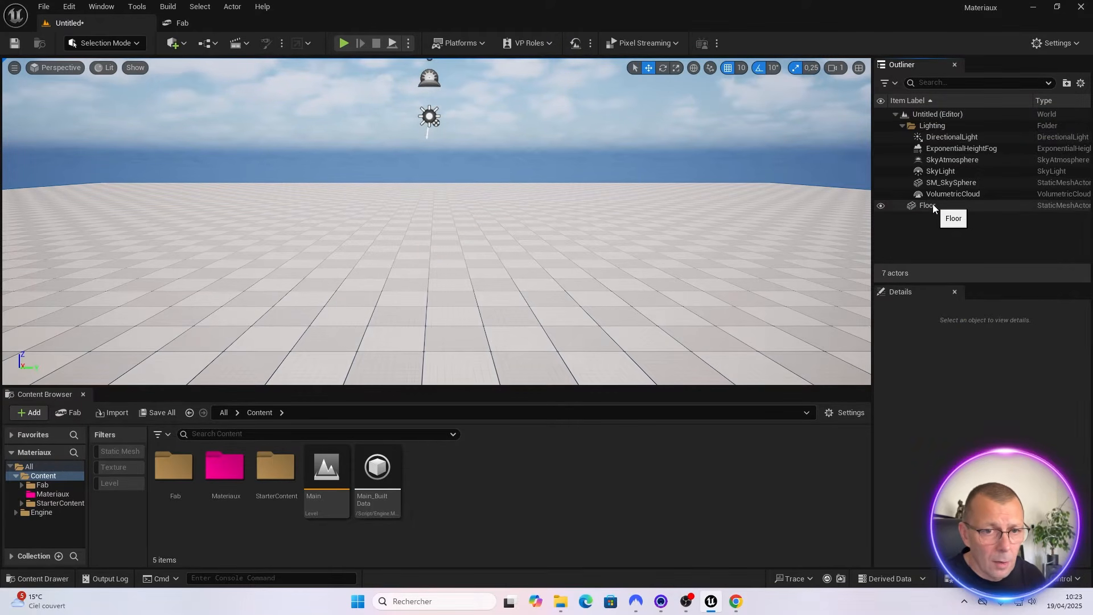
pyautogui.click(928, 205)
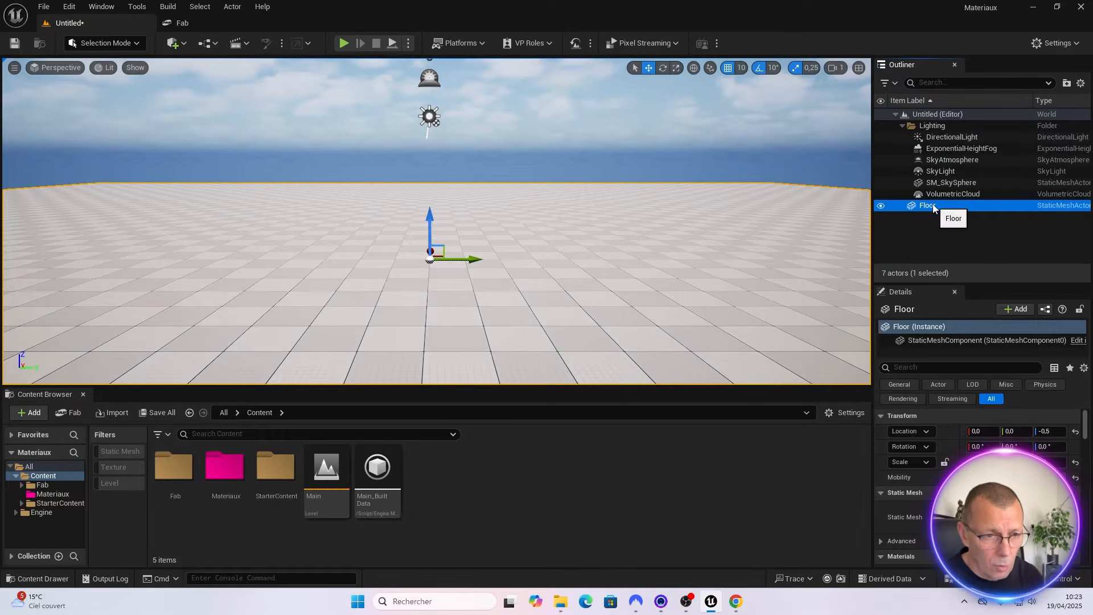
pyautogui.press('Delete')
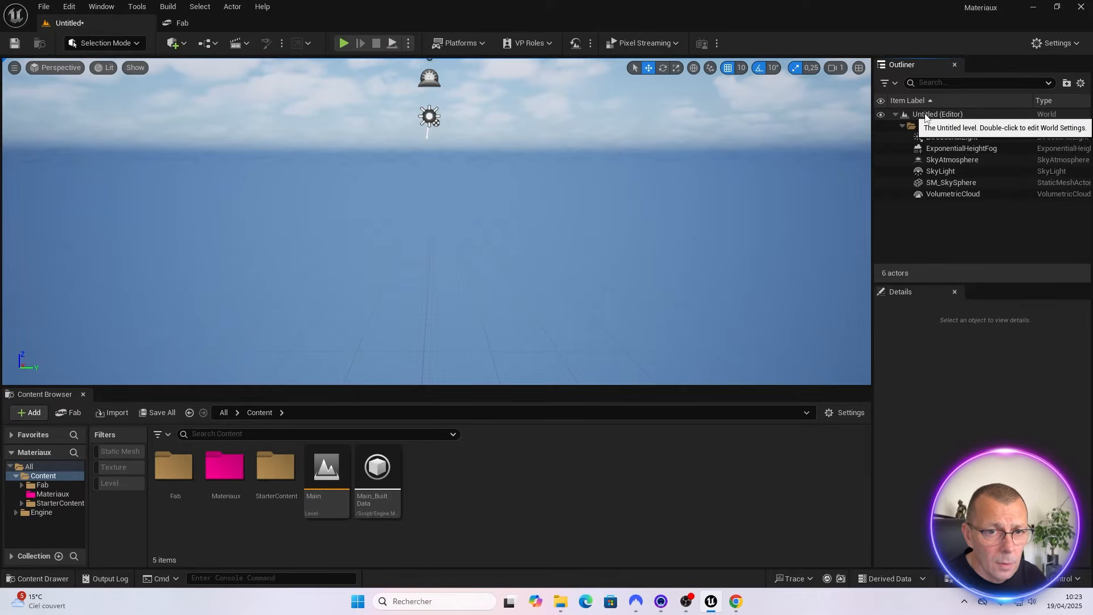
# Save the current level as Main2 in the Content folder
pyautogui.click(44, 8)
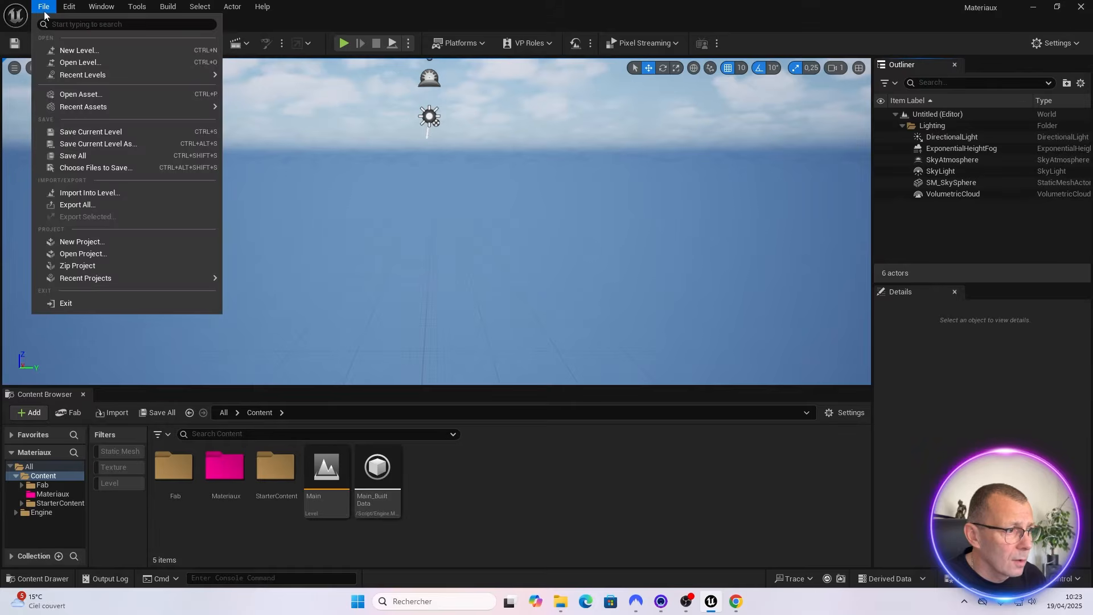
pyautogui.click(80, 144)
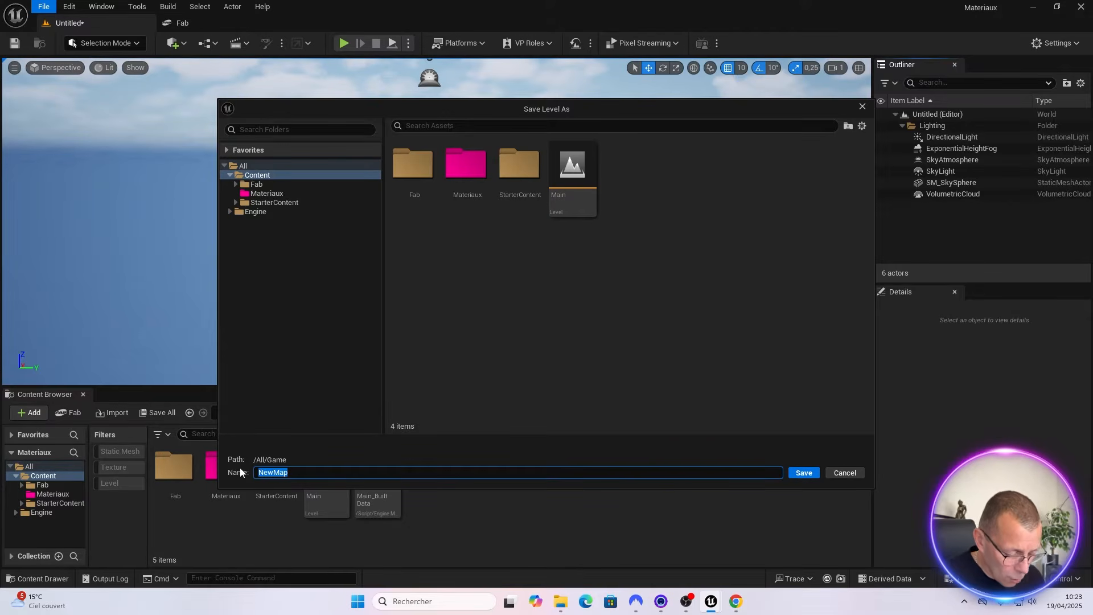
pyautogui.write('Main2')
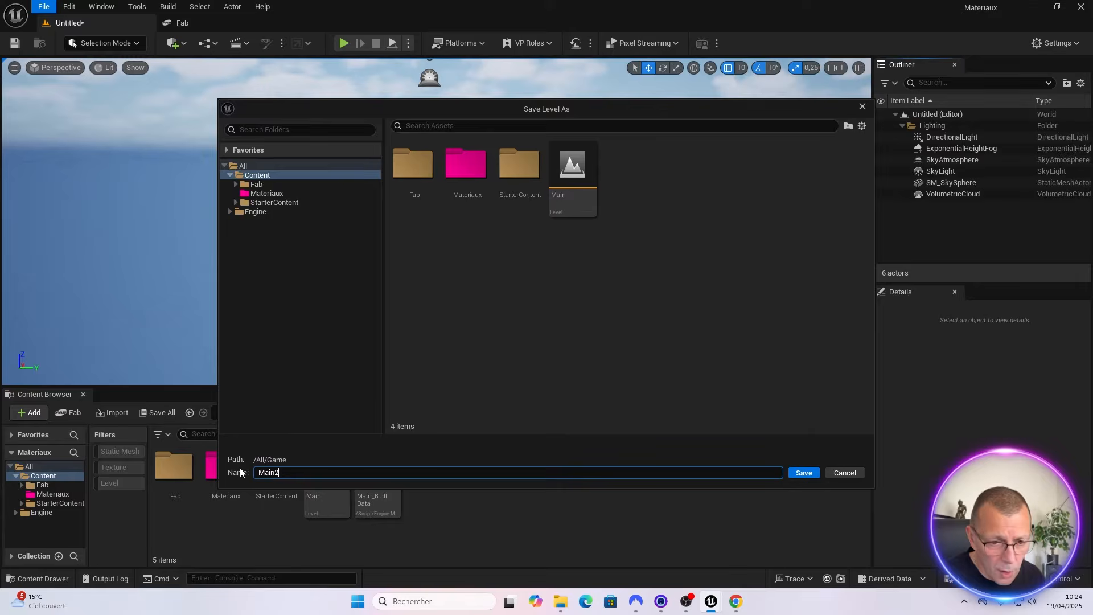
pyautogui.press('Return')
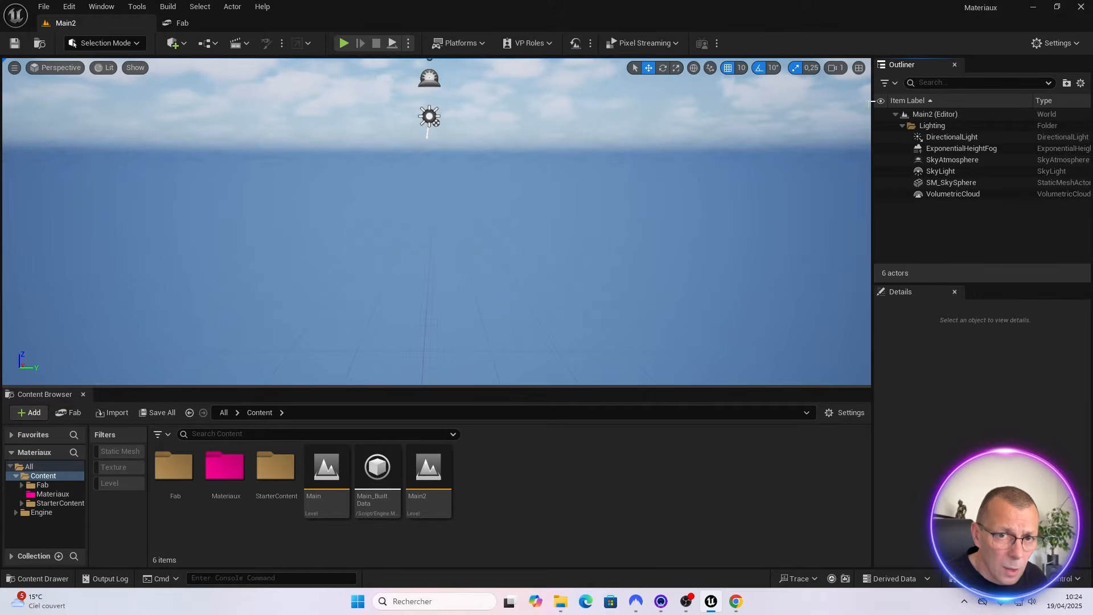
# Set the Editor Startup Map to Main2 in the project's Maps & Modes settings
pyautogui.click(1053, 45)
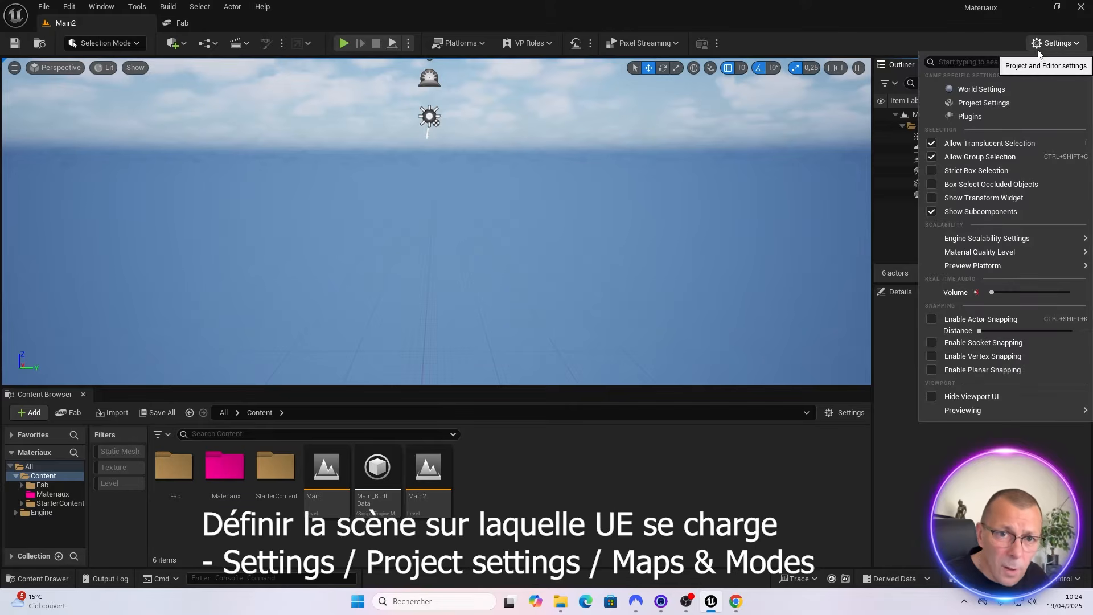
pyautogui.click(994, 102)
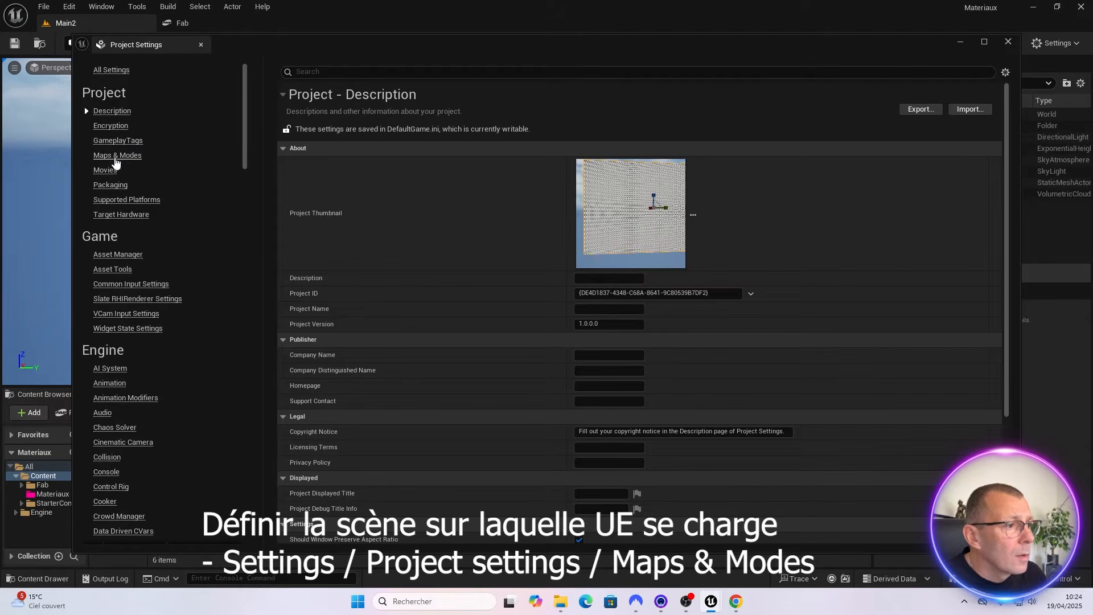
pyautogui.click(115, 158)
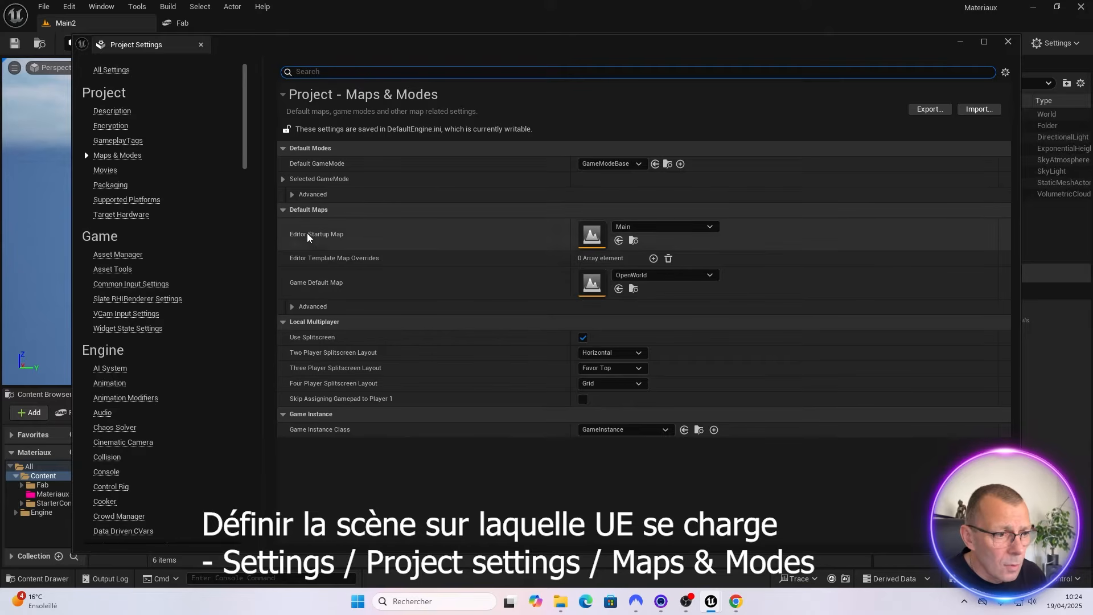
pyautogui.click(637, 228)
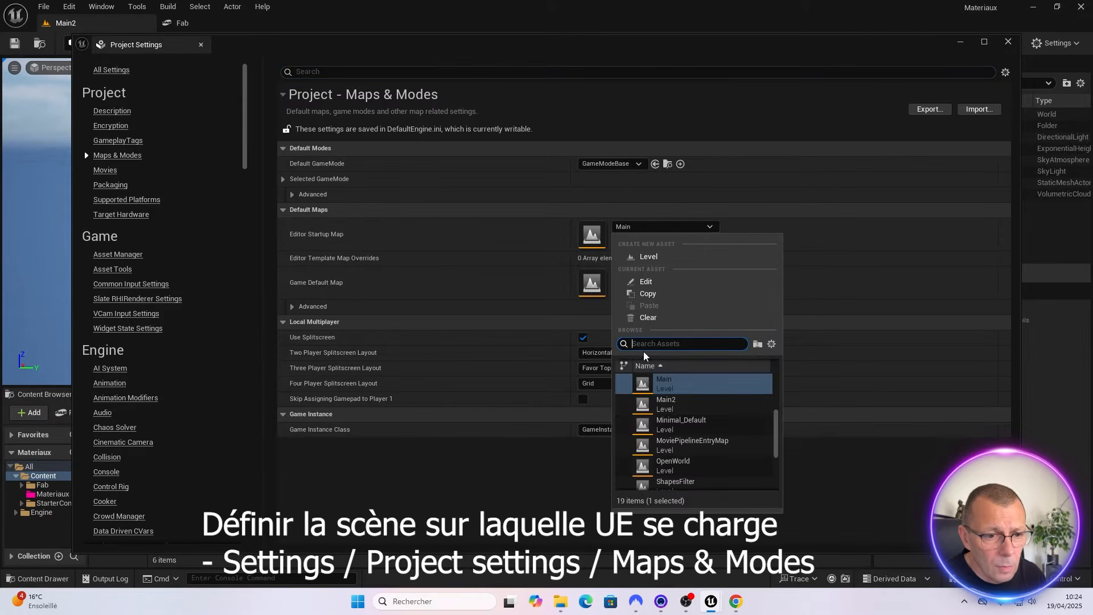
pyautogui.click(665, 408)
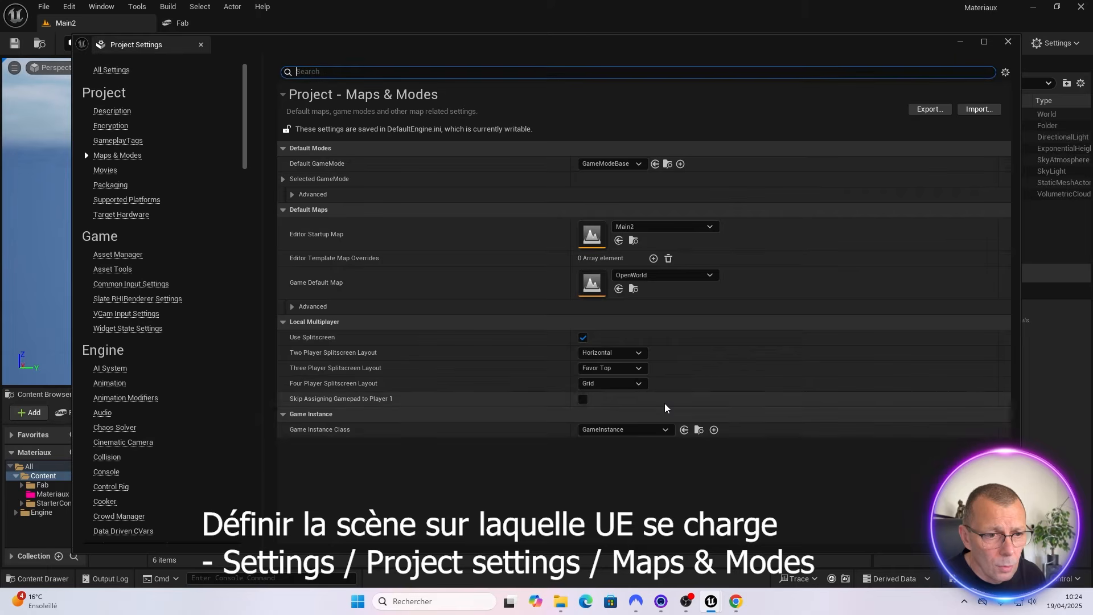
# Set the Game Default Map to Main2 and close the project settings
pyautogui.click(642, 276)
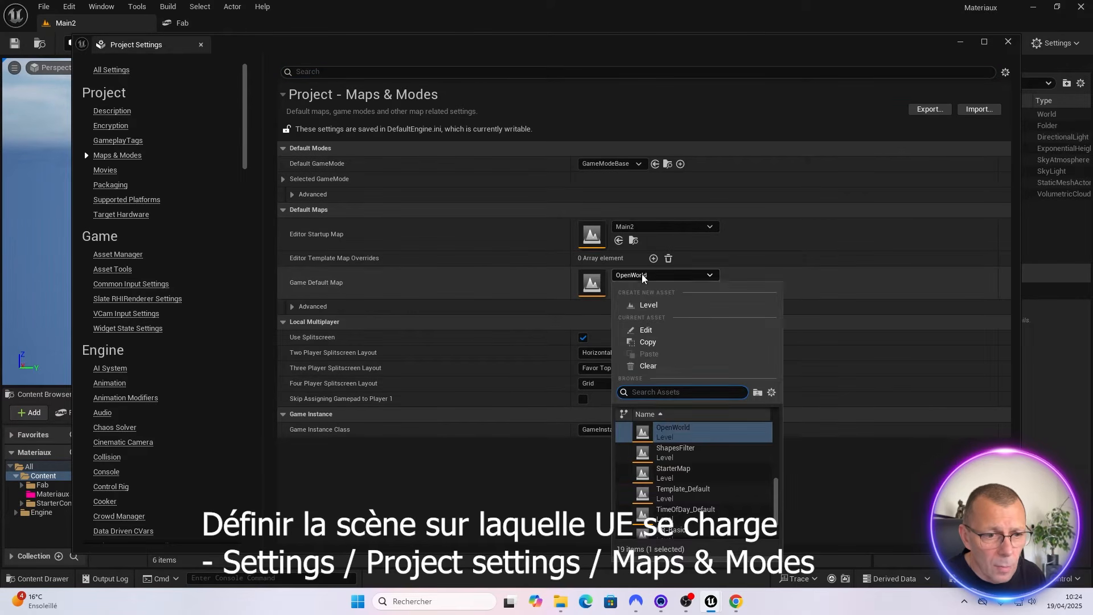
pyautogui.scroll(-3, 672, 474)
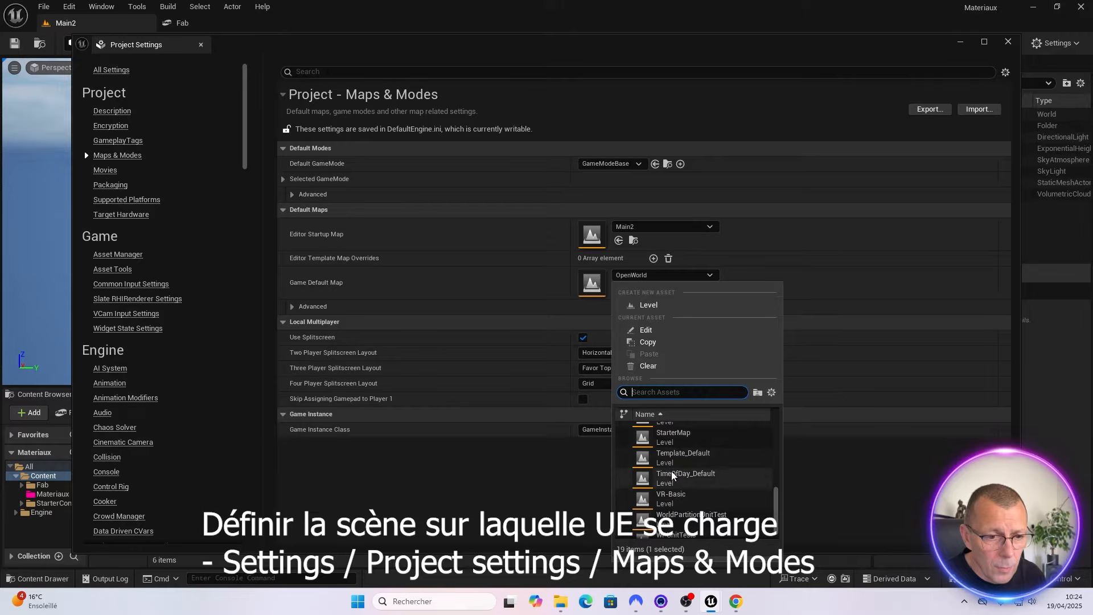
pyautogui.write('main')
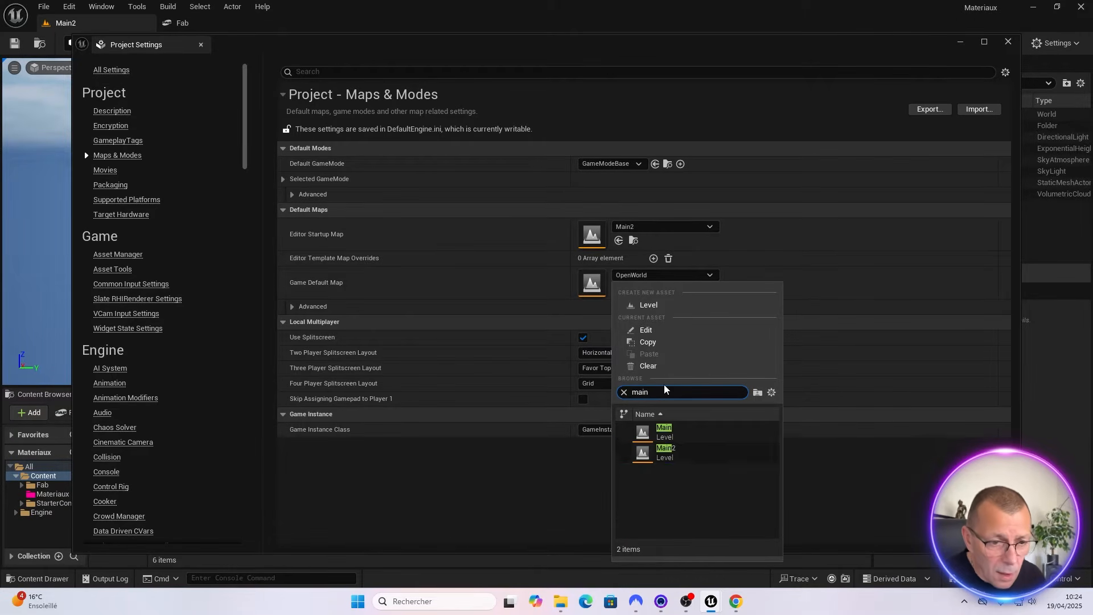
pyautogui.click(666, 452)
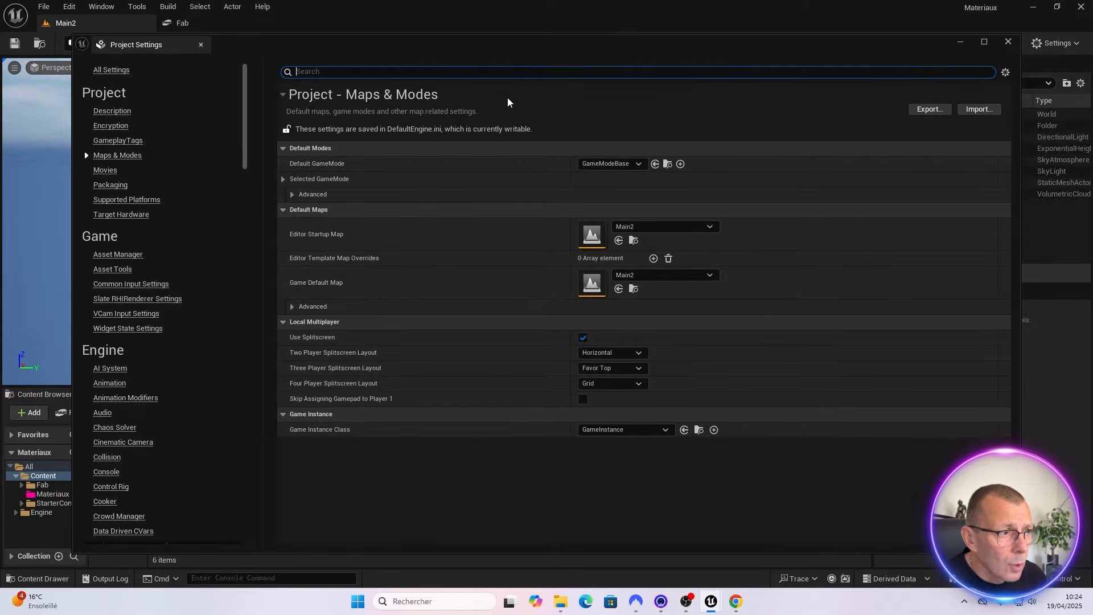
pyautogui.click(201, 46)
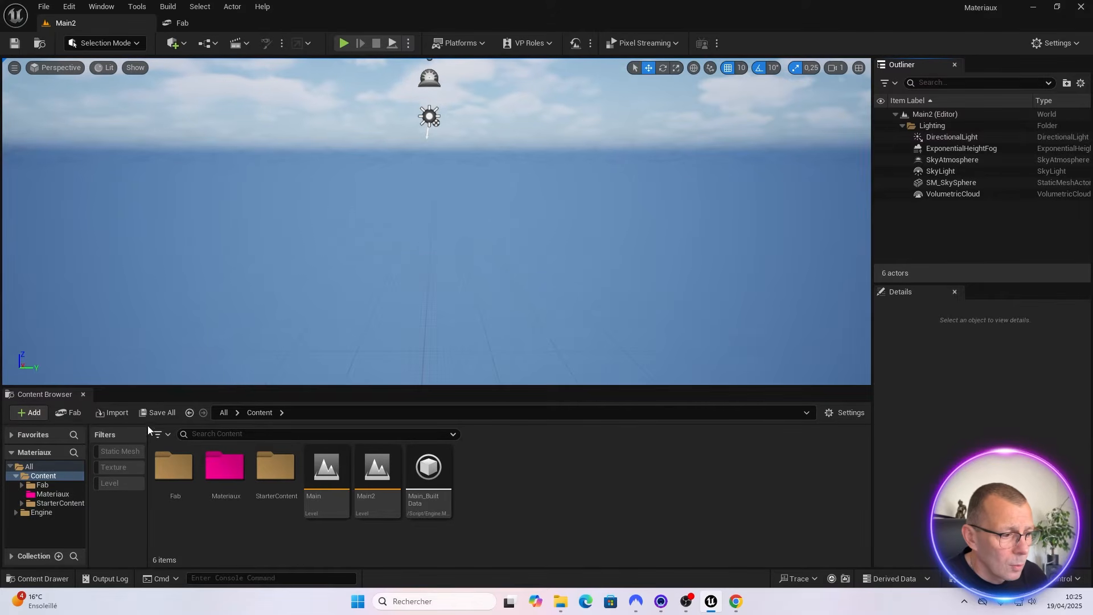
# Add a Plane shape to the Main2 level
pyautogui.click(173, 45)
pyautogui.moveTo(203, 189)
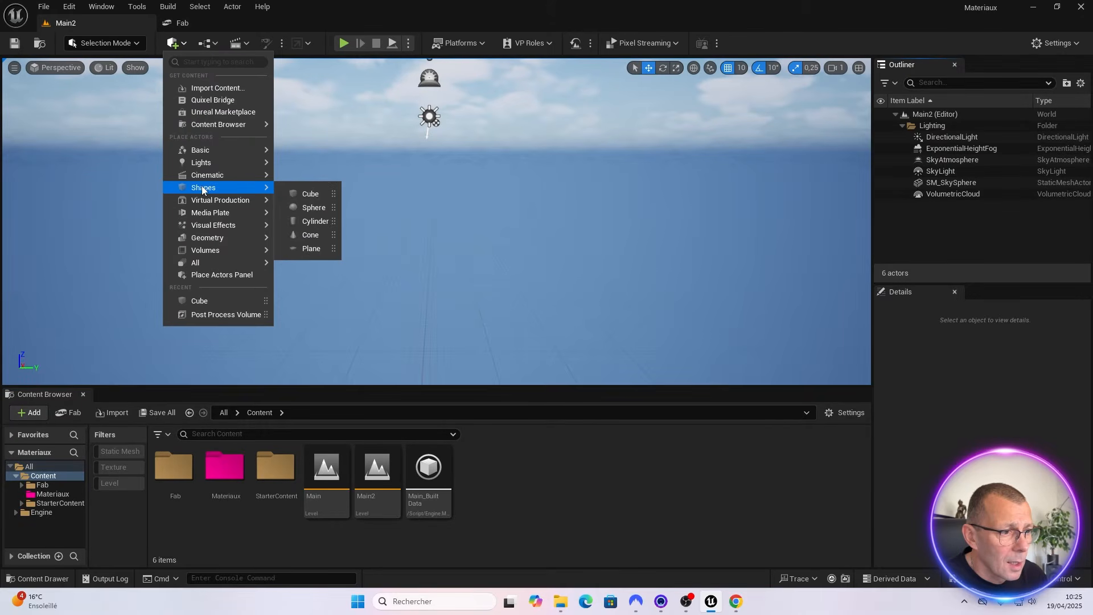
pyautogui.click(309, 249)
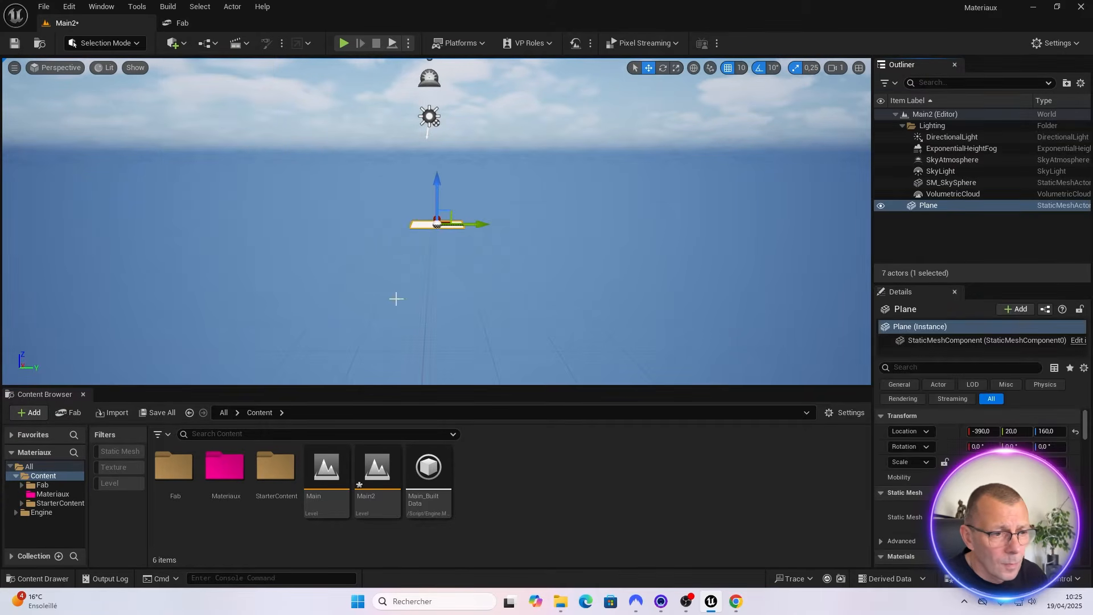
pyautogui.moveTo(311, 251); pyautogui.dragTo(318, 149)
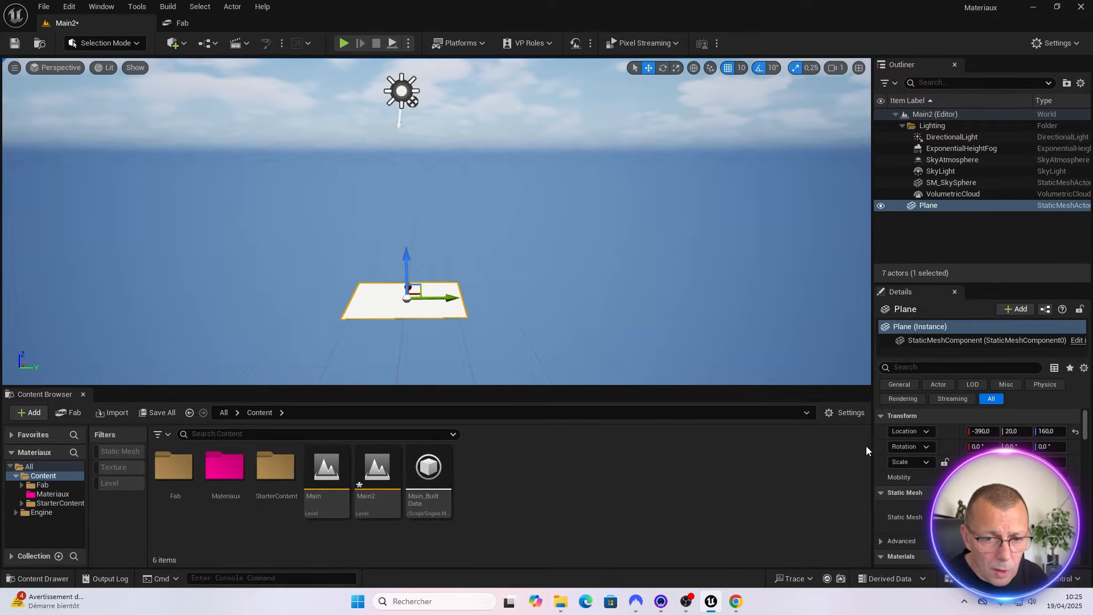
# Lock the plane's scale proportions and set its scale to 2
pyautogui.click(946, 463)
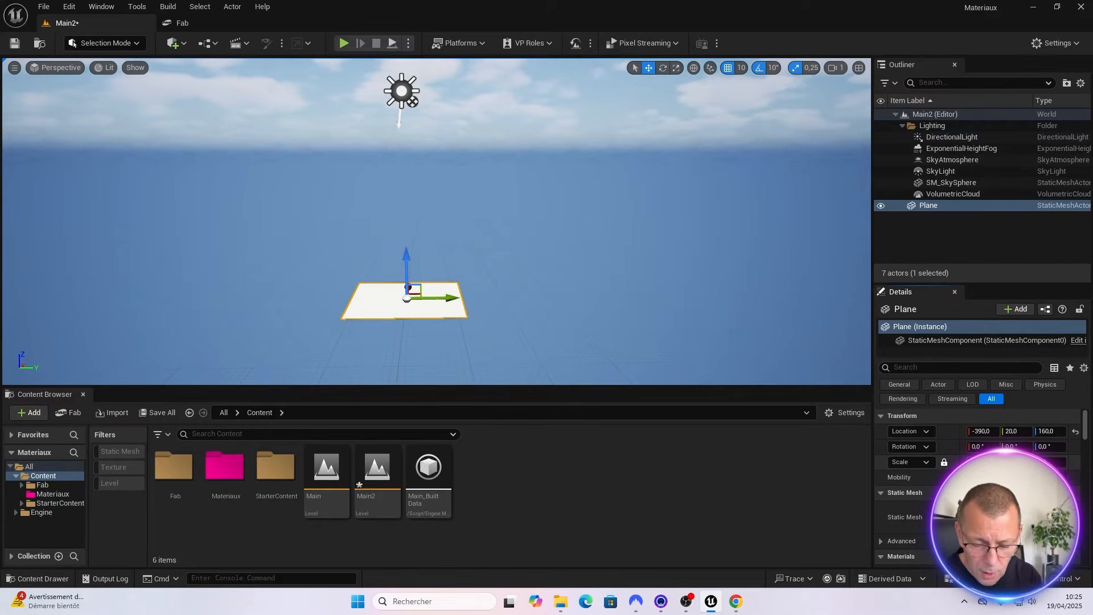
pyautogui.write('2')
pyautogui.press('Return')
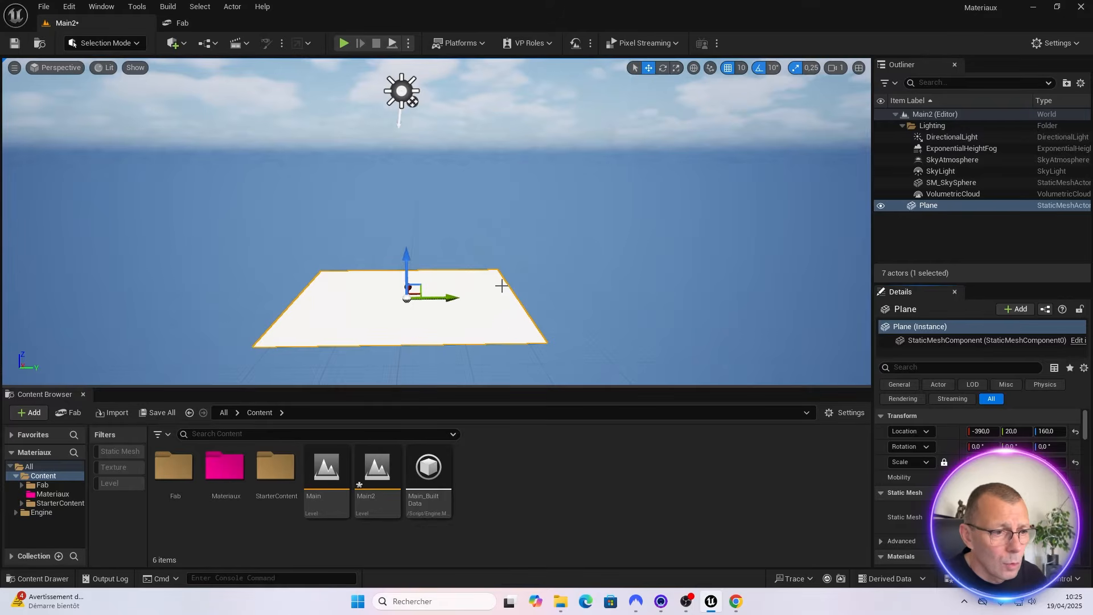
pyautogui.moveTo(433, 228); pyautogui.dragTo(429, 248, button='right')
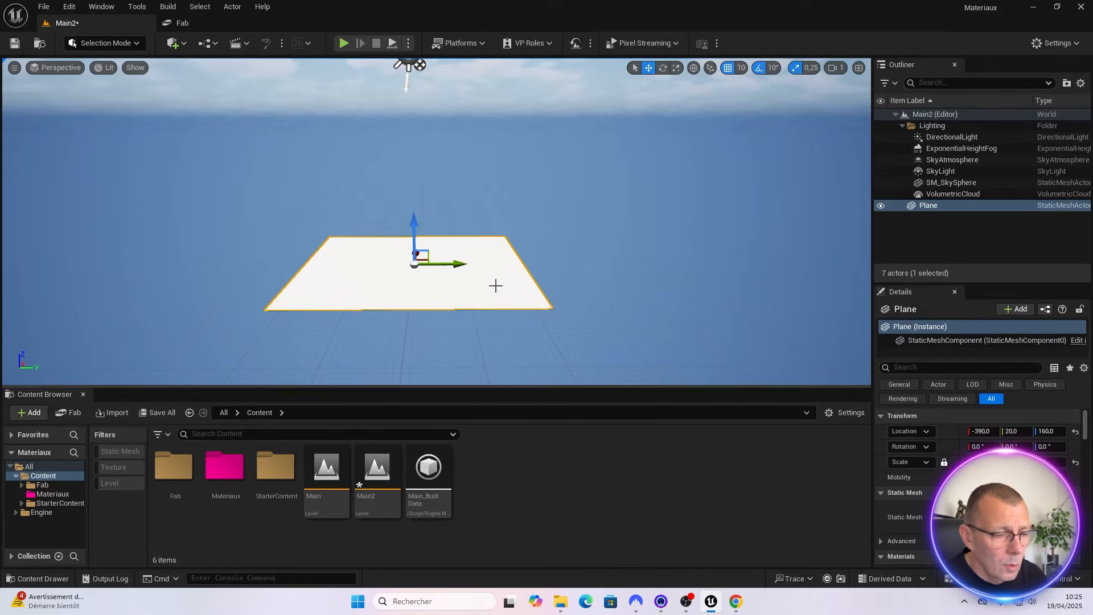
# Create a new material named M_sol in the Materiaux folder
pyautogui.doubleClick(227, 468)
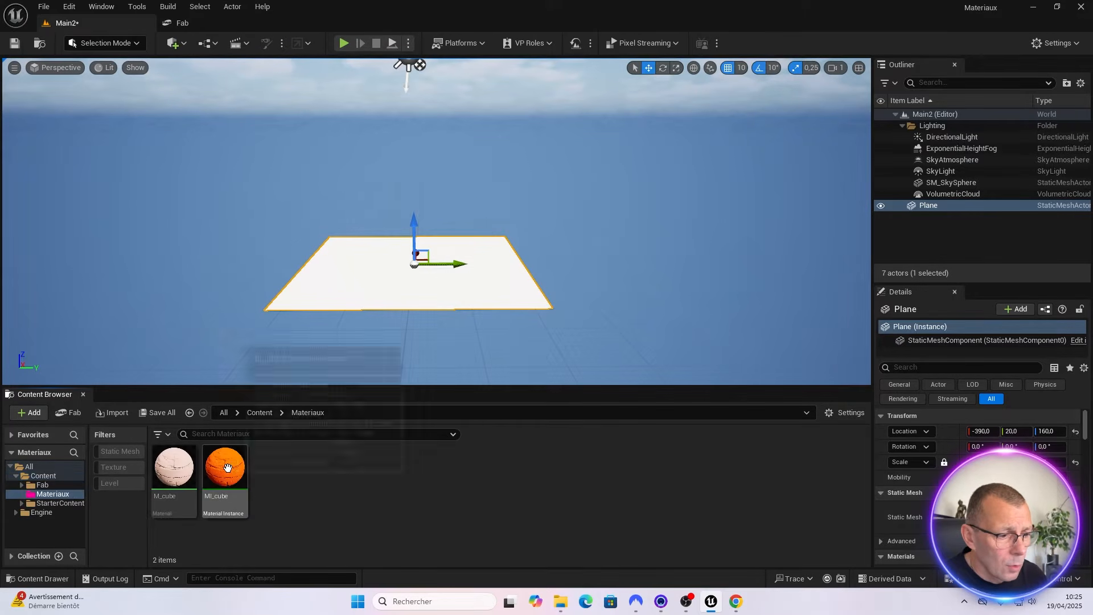
pyautogui.rightClick(300, 482)
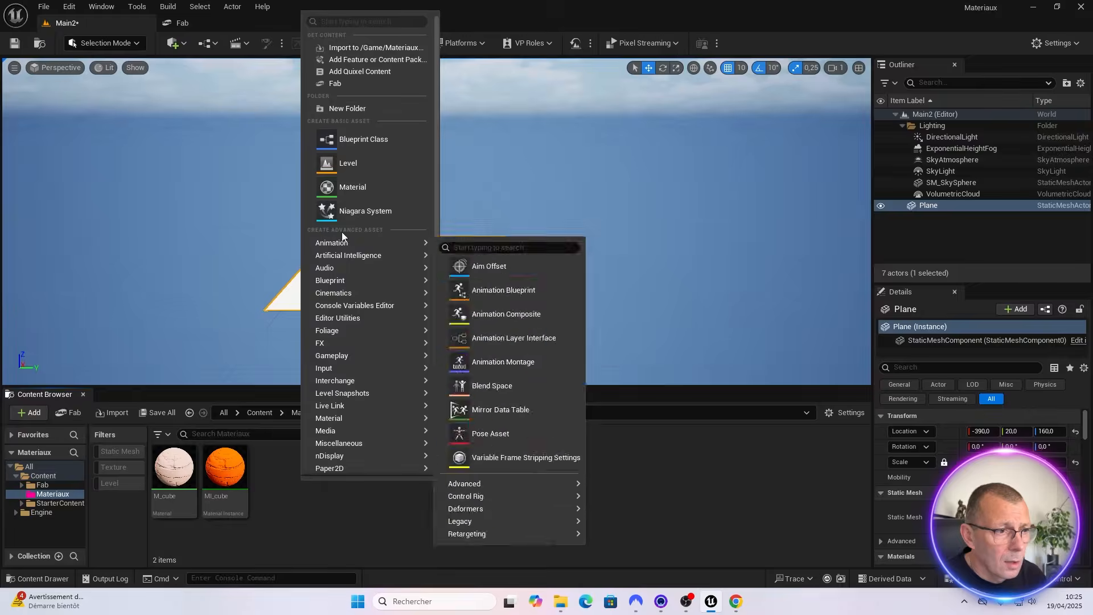
pyautogui.click(346, 184)
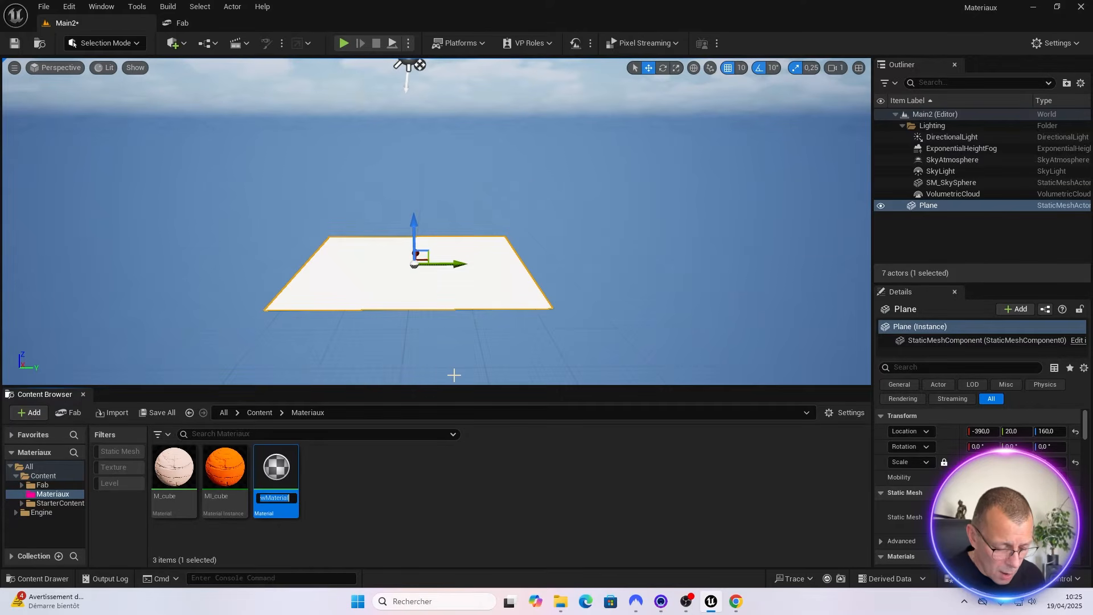
pyautogui.write('M')
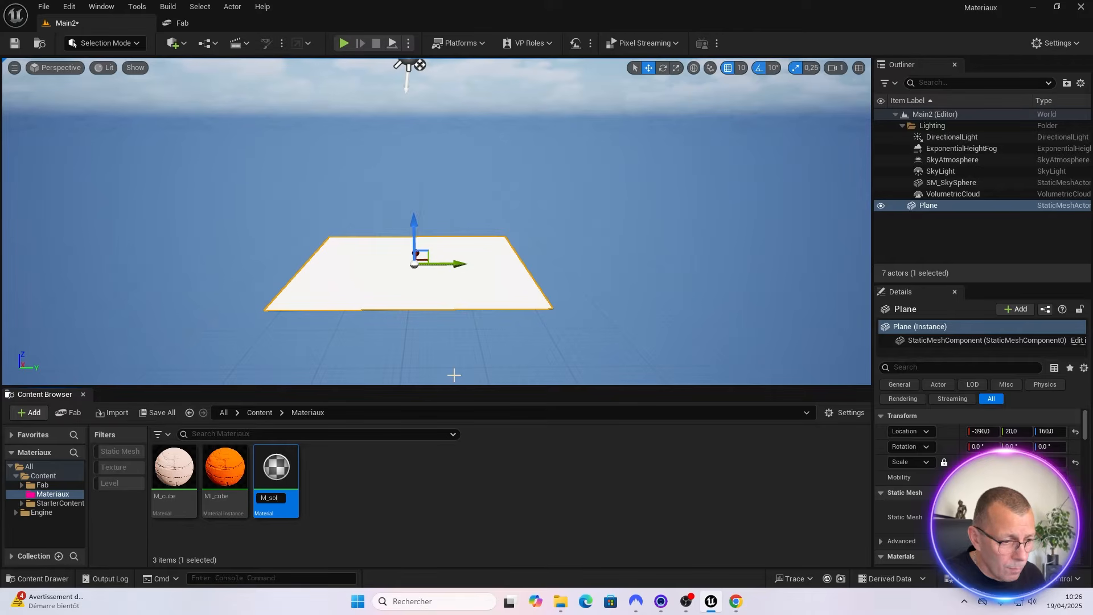
pyautogui.write('_sol')
pyautogui.press('Return')
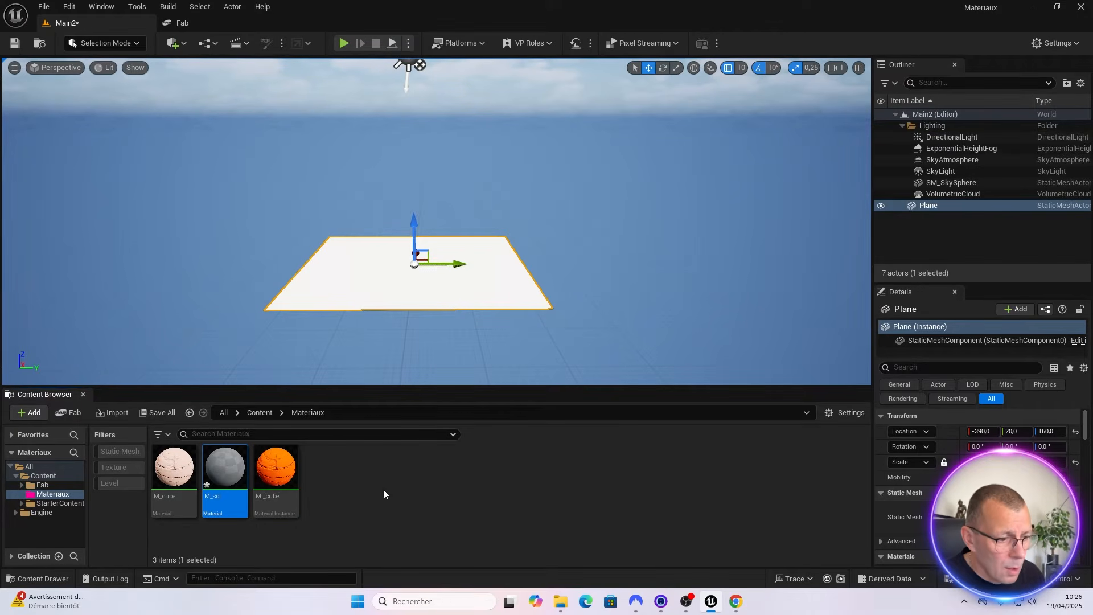
# Create a material instance of M_sol named MI_sol_Inst and apply it to the plane in the level
pyautogui.rightClick(224, 474)
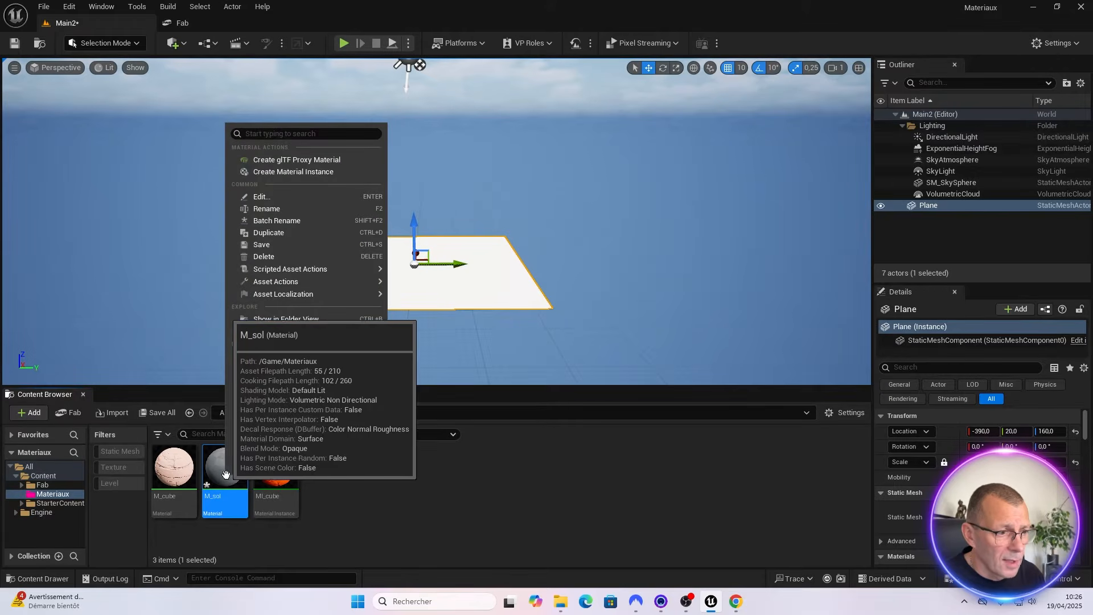
pyautogui.click(287, 173)
pyautogui.press('Left')
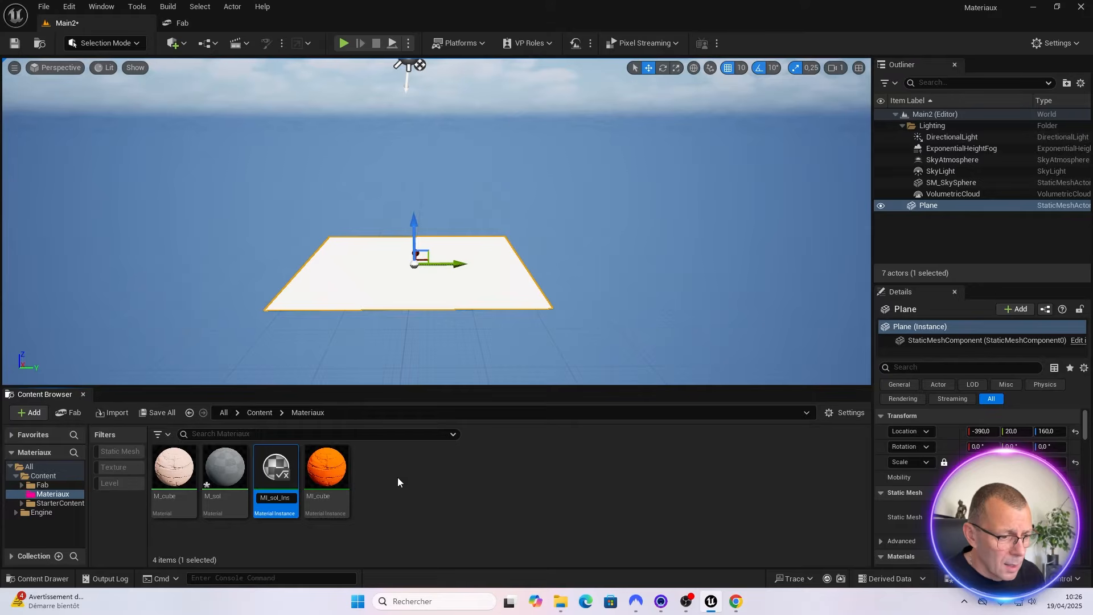
pyautogui.press('Return')
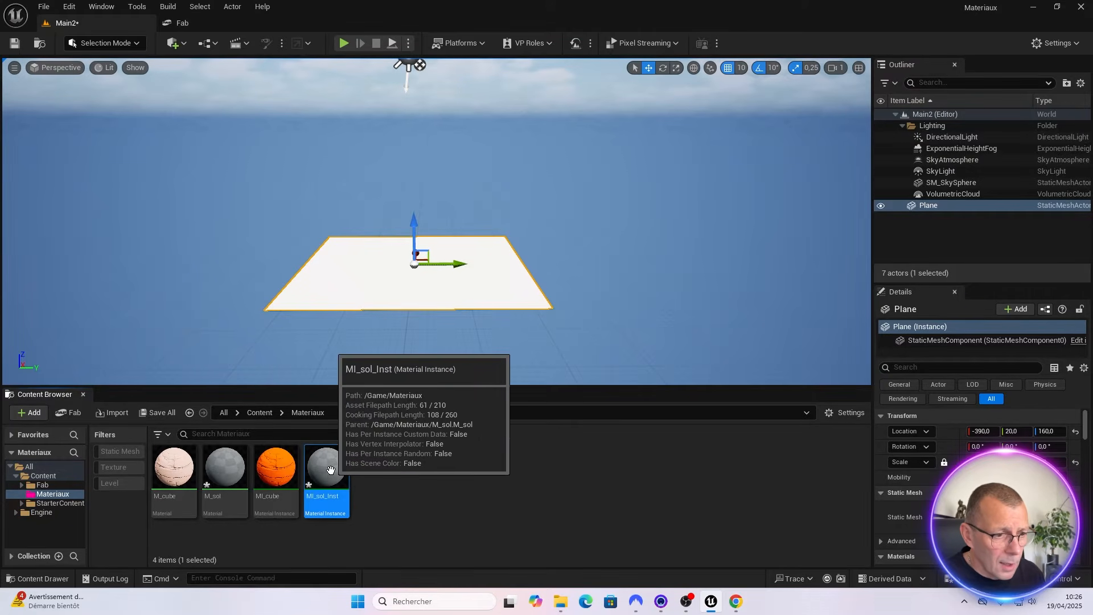
pyautogui.moveTo(330, 469); pyautogui.dragTo(358, 286)
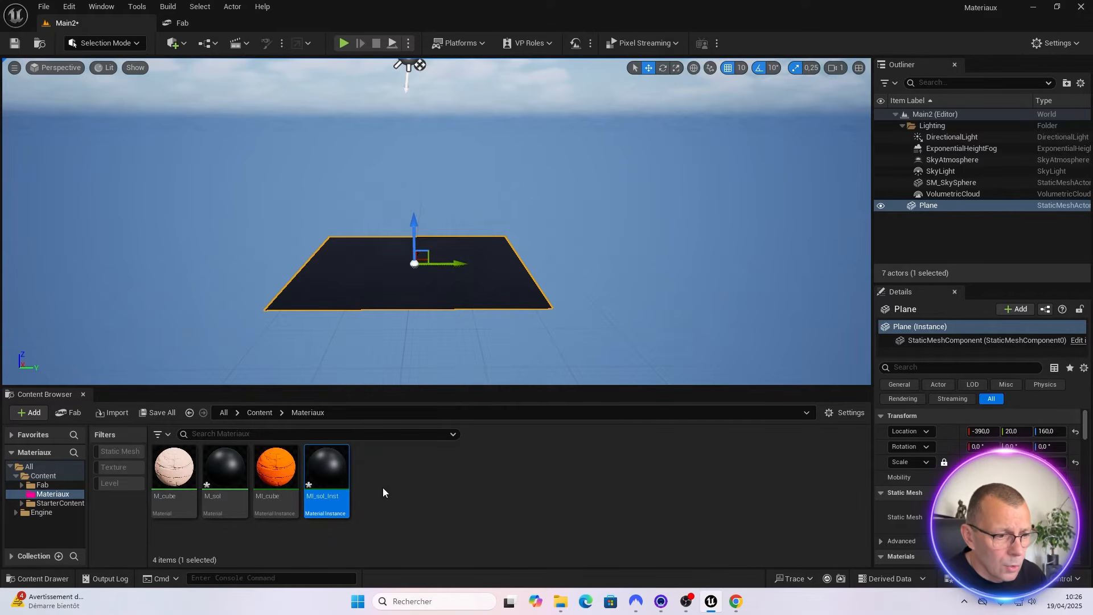
# Open the M_sol material for editing and dock its editor window in the main window beside the level
pyautogui.doubleClick(228, 468)
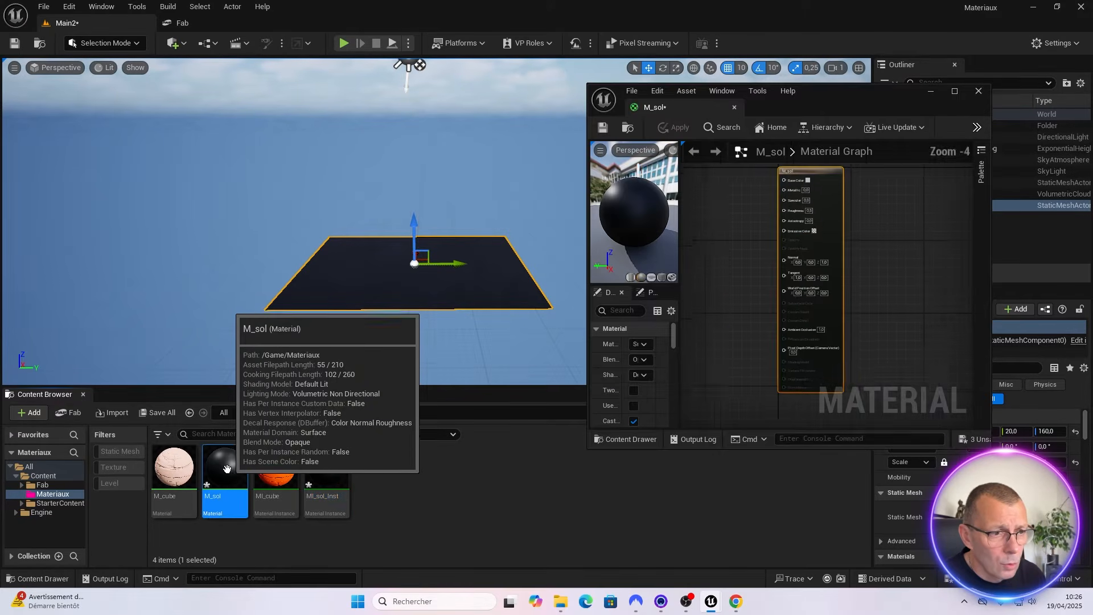
pyautogui.moveTo(714, 109); pyautogui.dragTo(609, 22)
pyautogui.moveTo(404, 92); pyautogui.dragTo(615, 174)
pyautogui.scroll(2, 508, 256)
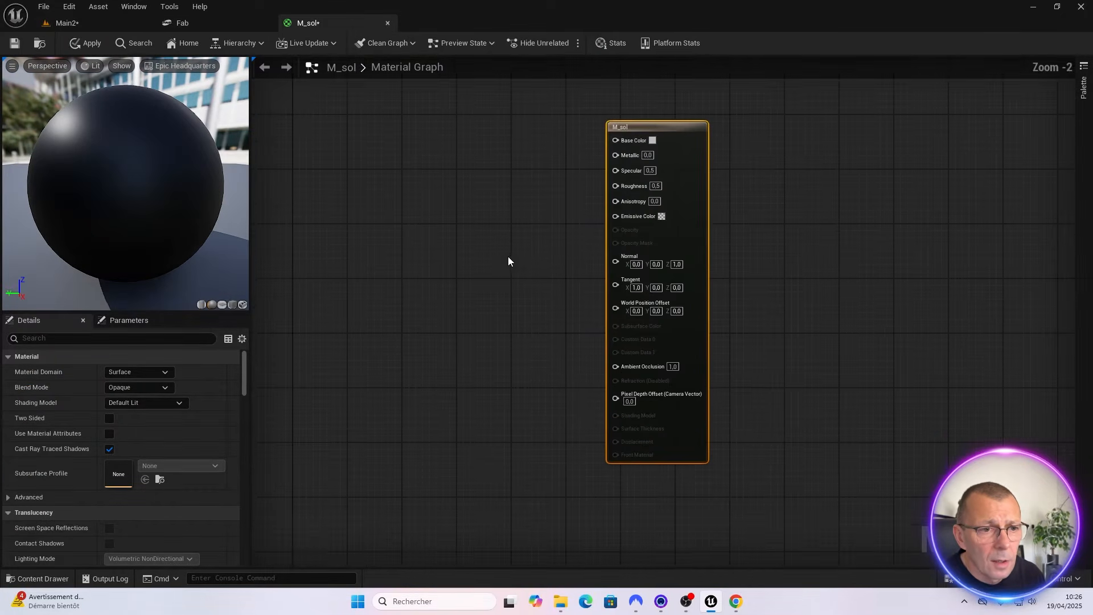
pyautogui.moveTo(546, 216); pyautogui.dragTo(533, 242, button='right')
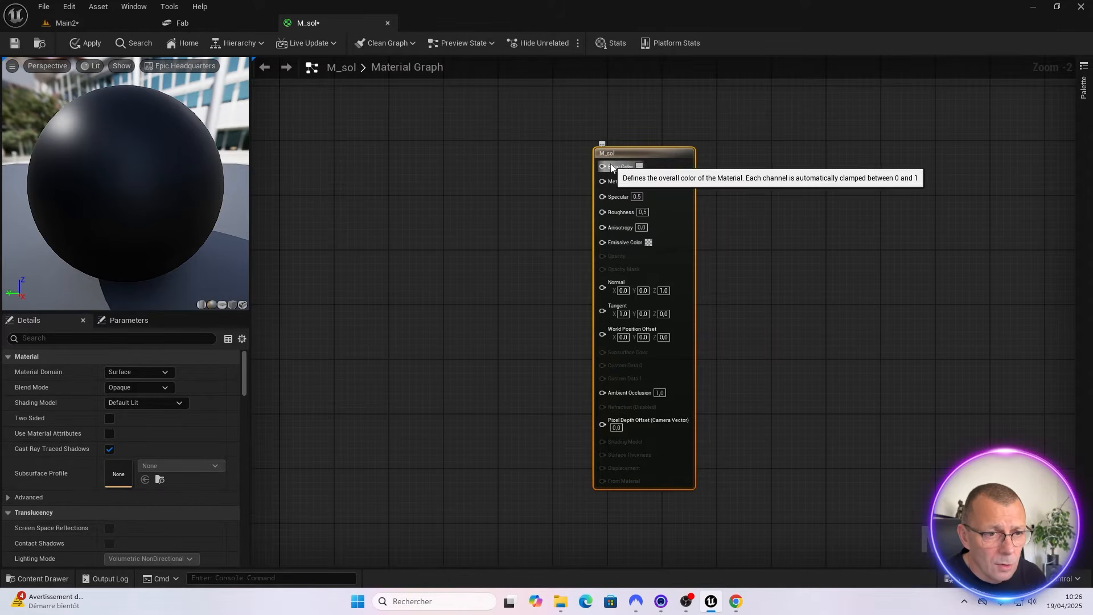
# Switch to Chrome and search Google for "best of texture 3D"
pyautogui.click(738, 604)
pyautogui.click(476, 230)
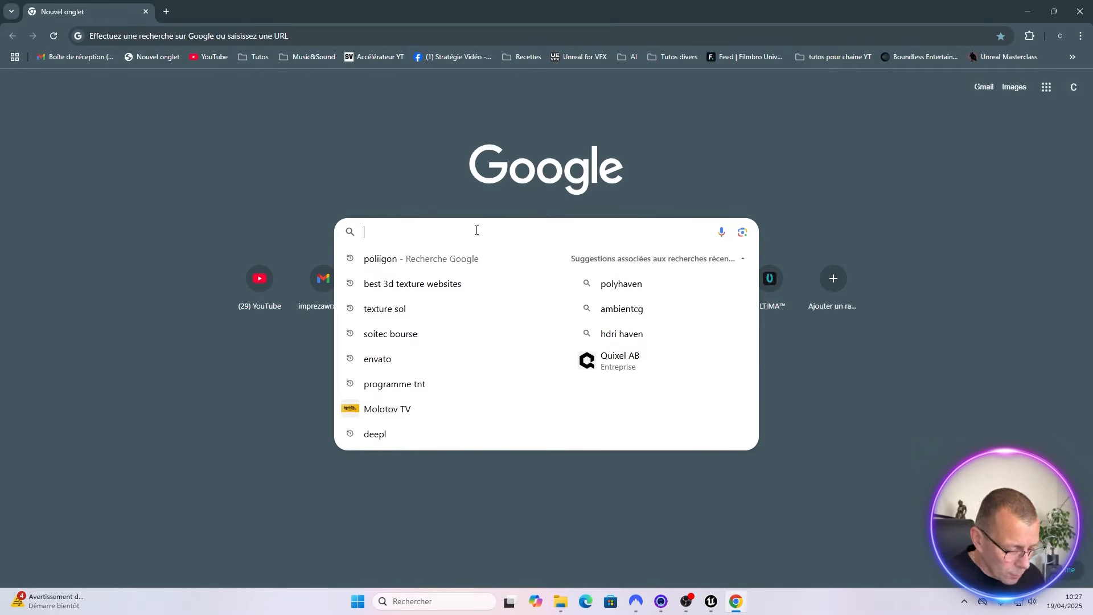
pyautogui.write('best of')
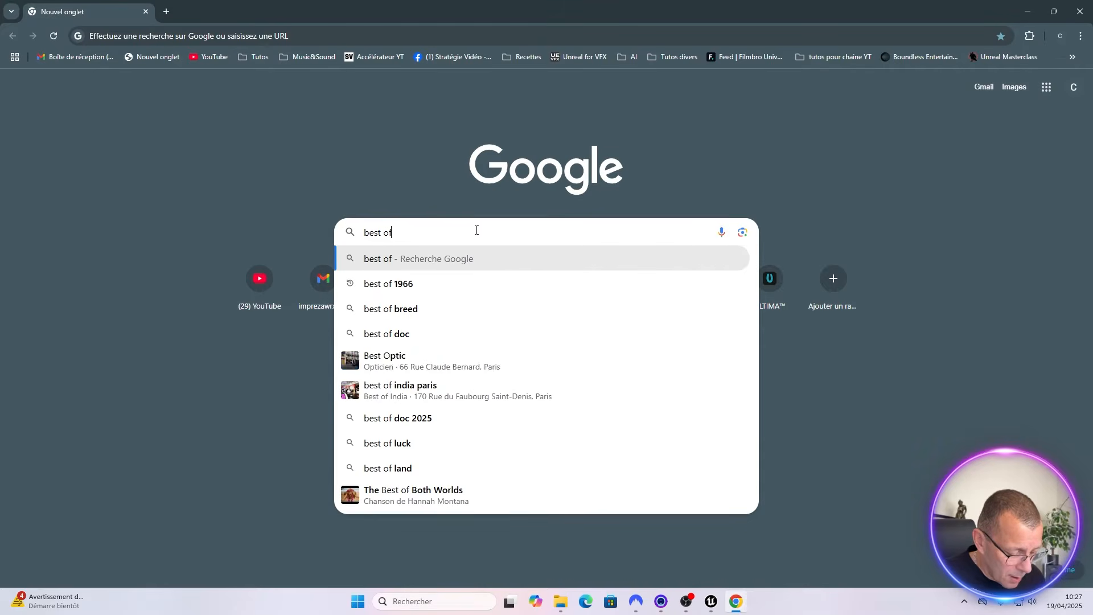
pyautogui.write(' texture ')
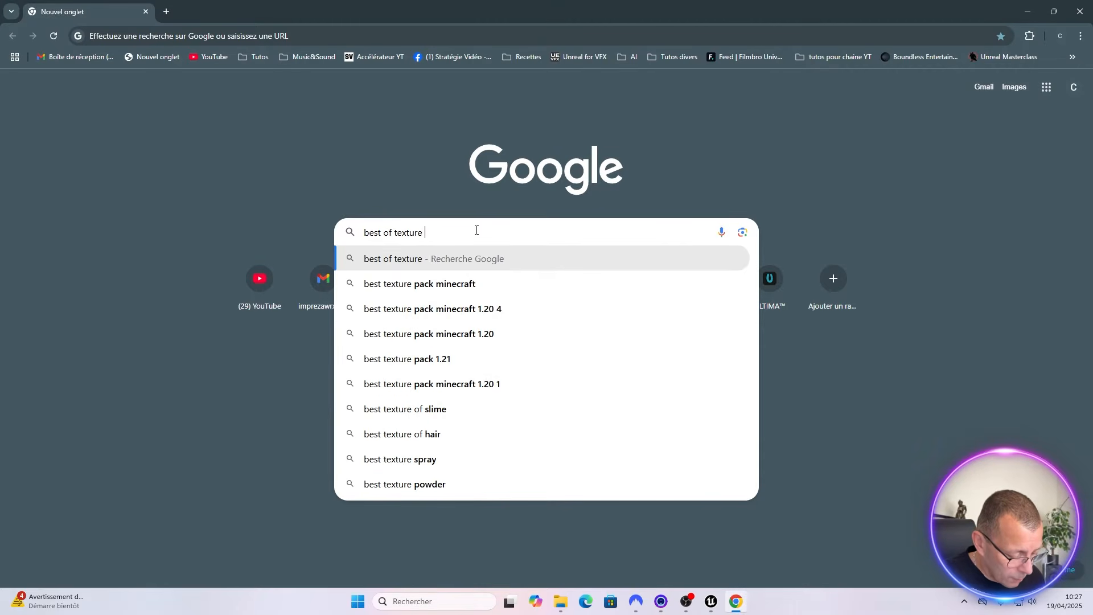
pyautogui.write('3D')
pyautogui.press('Return')
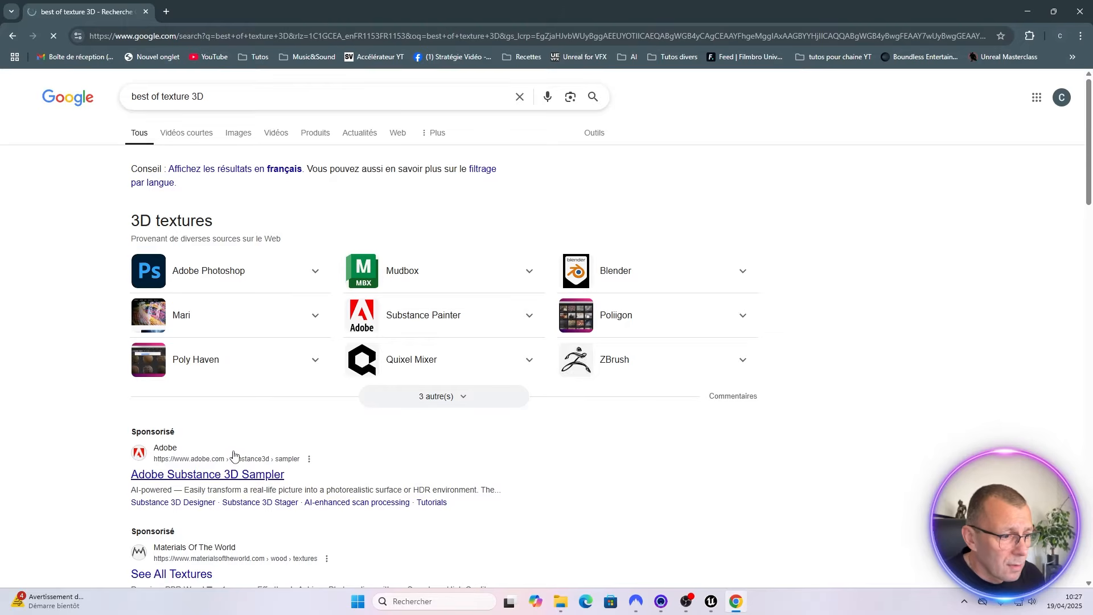
# Look through the search results, open Poliigon's Free PBR Textures page and dismiss the translation offer
pyautogui.scroll(-3, 236, 455)
pyautogui.scroll(-3, 236, 454)
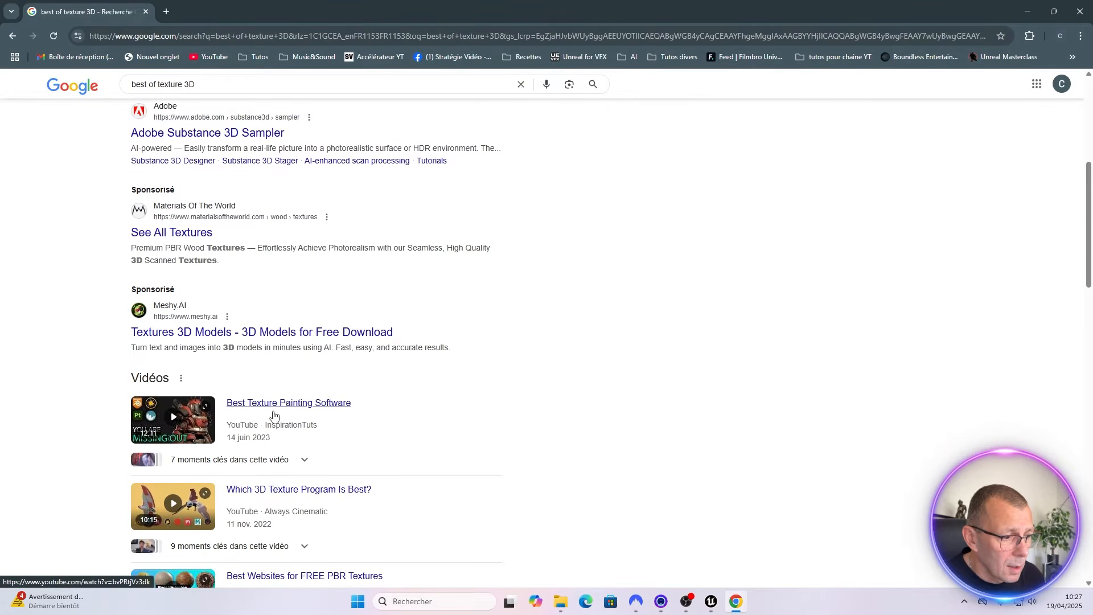
pyautogui.scroll(-6, 265, 433)
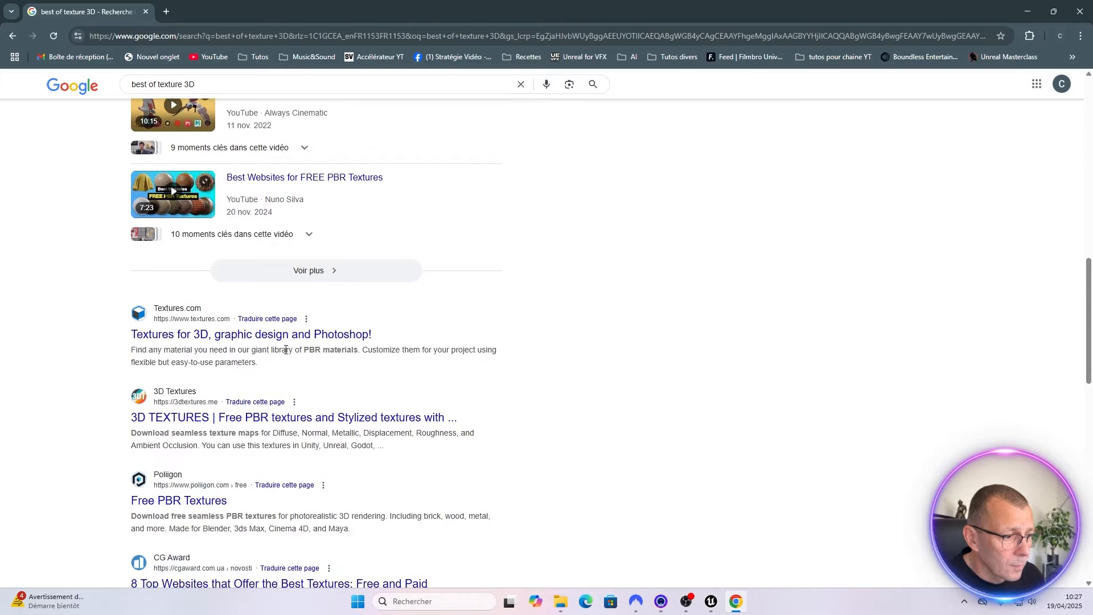
pyautogui.scroll(-4, 285, 350)
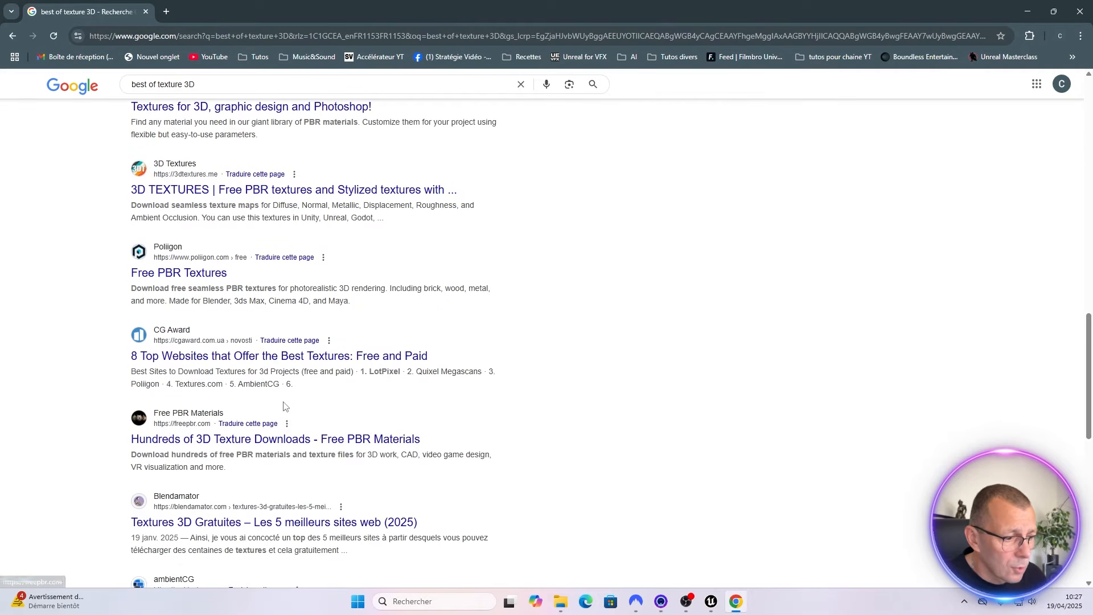
pyautogui.scroll(5, 229, 496)
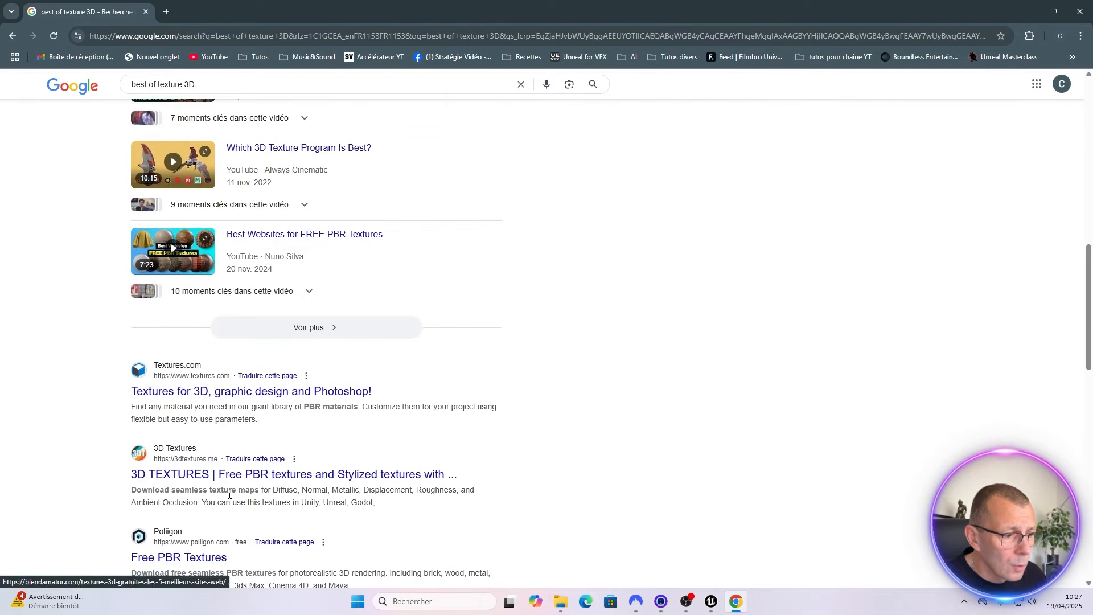
pyautogui.scroll(-3, 230, 496)
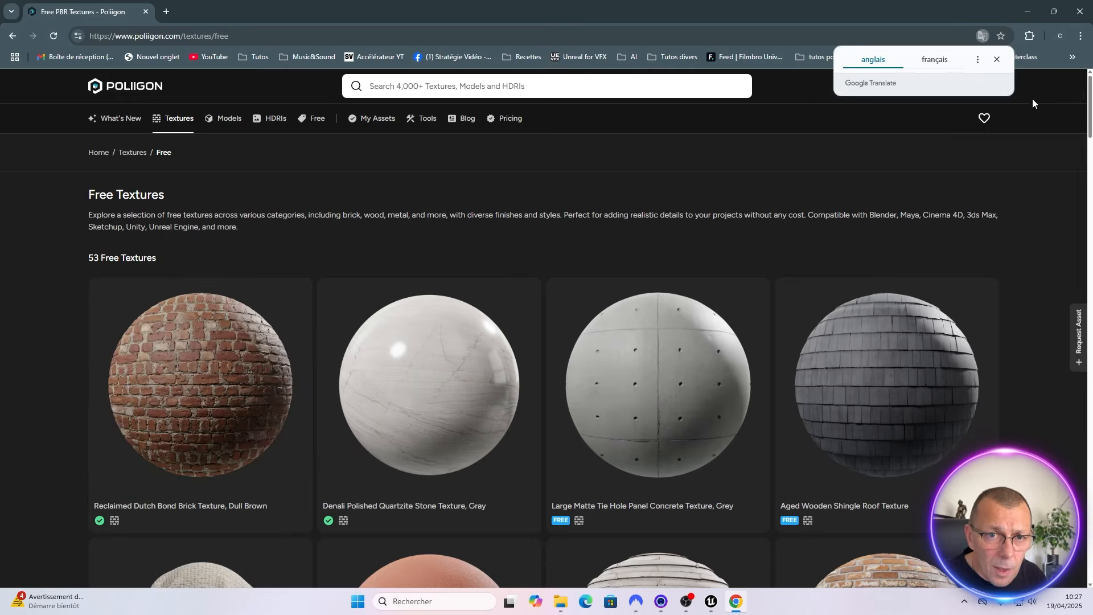
pyautogui.click(997, 60)
pyautogui.moveTo(977, 86)
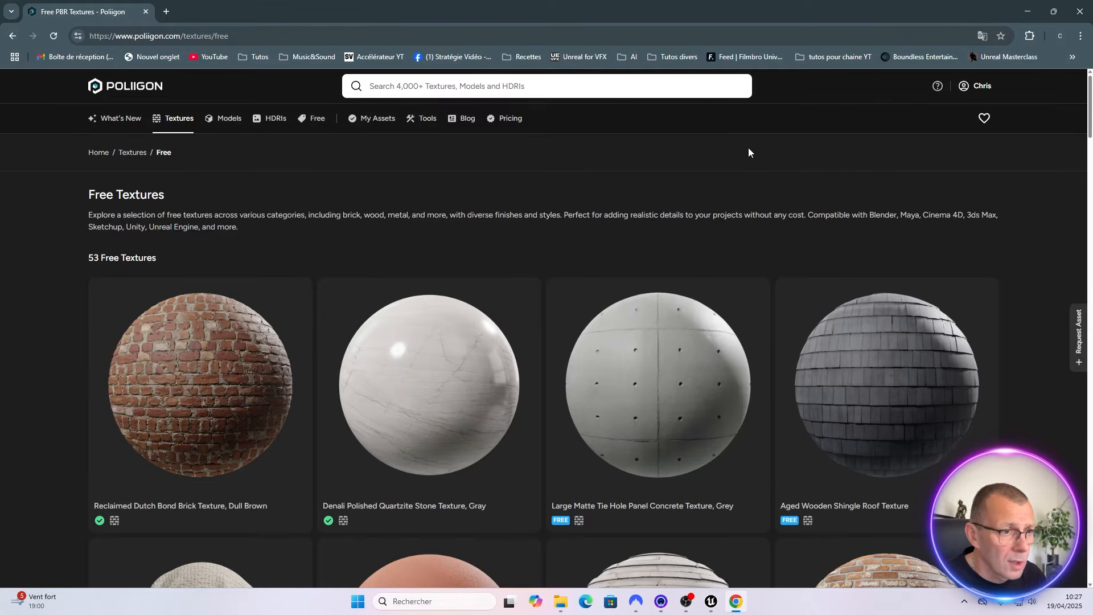
# Browse Poliigon's free assets and download the Reclaimed Dutch Bond Brick Texture, Dull Brown at 4K resolution
pyautogui.click(317, 120)
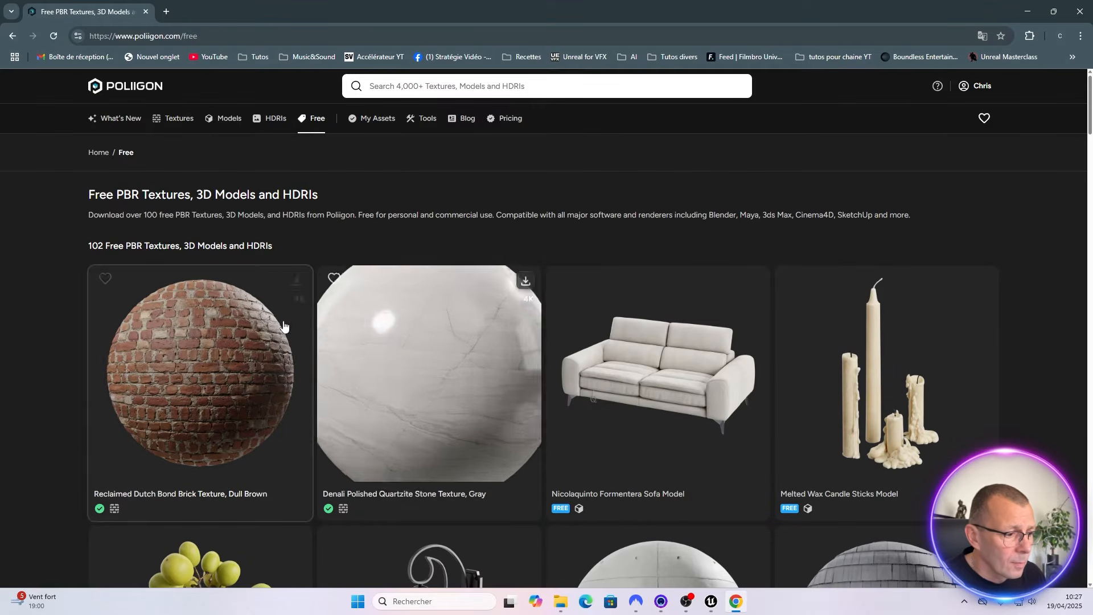
pyautogui.scroll(-7, 413, 299)
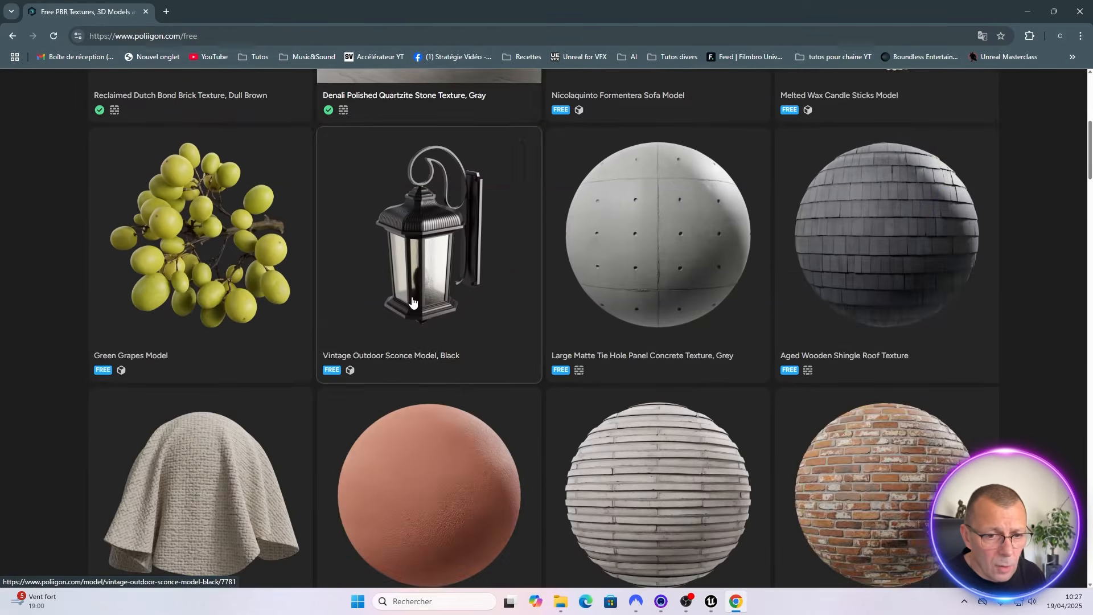
pyautogui.scroll(-7, 412, 302)
pyautogui.scroll(-2, 412, 302)
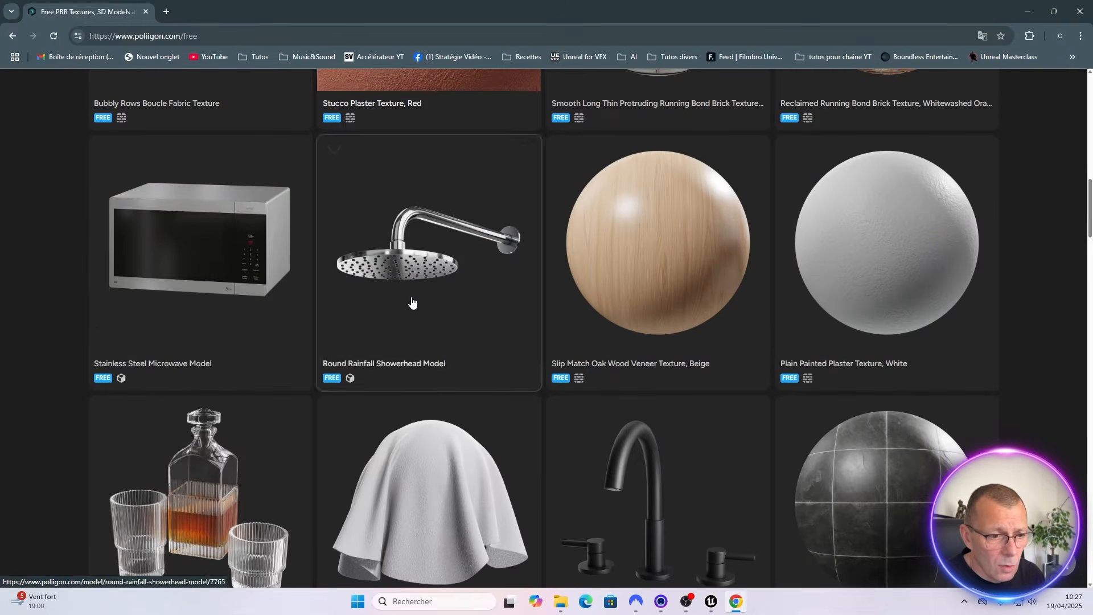
pyautogui.scroll(4, 412, 301)
pyautogui.scroll(-5, 412, 301)
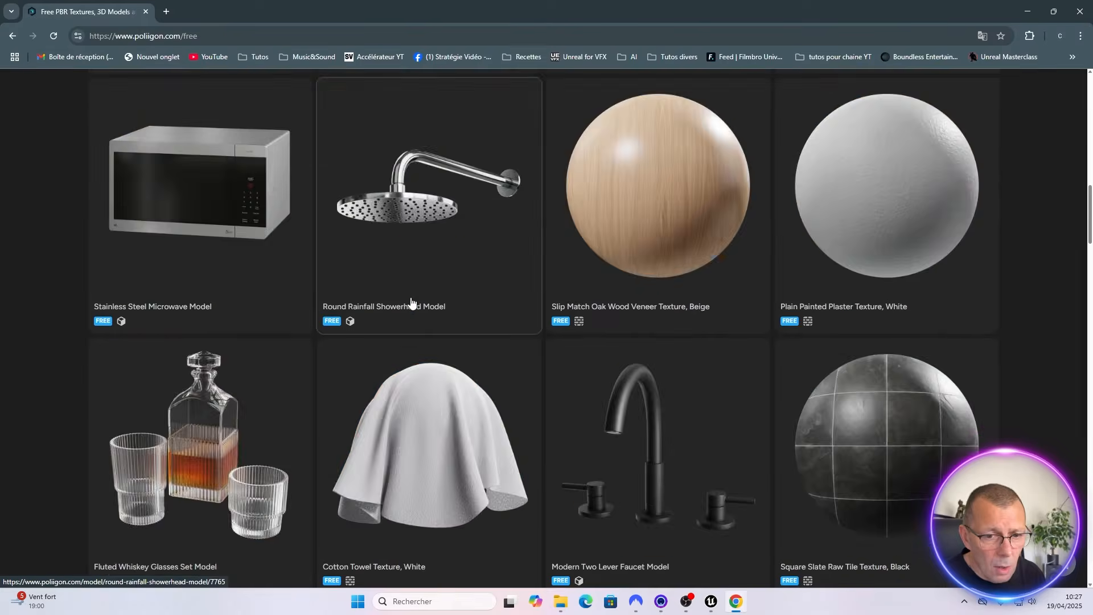
pyautogui.scroll(14, 413, 301)
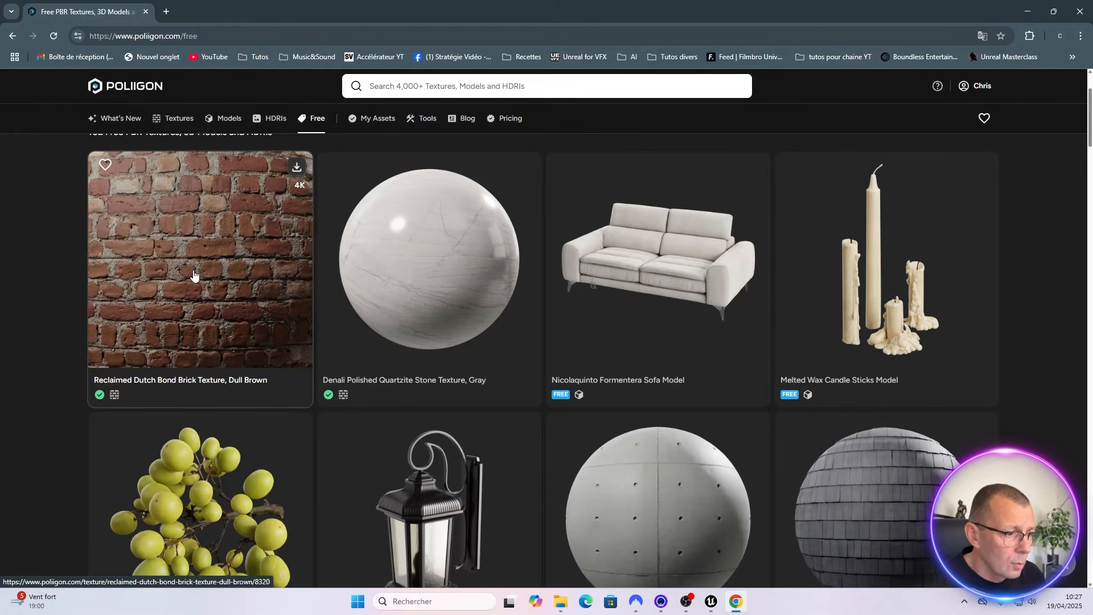
pyautogui.click(223, 249)
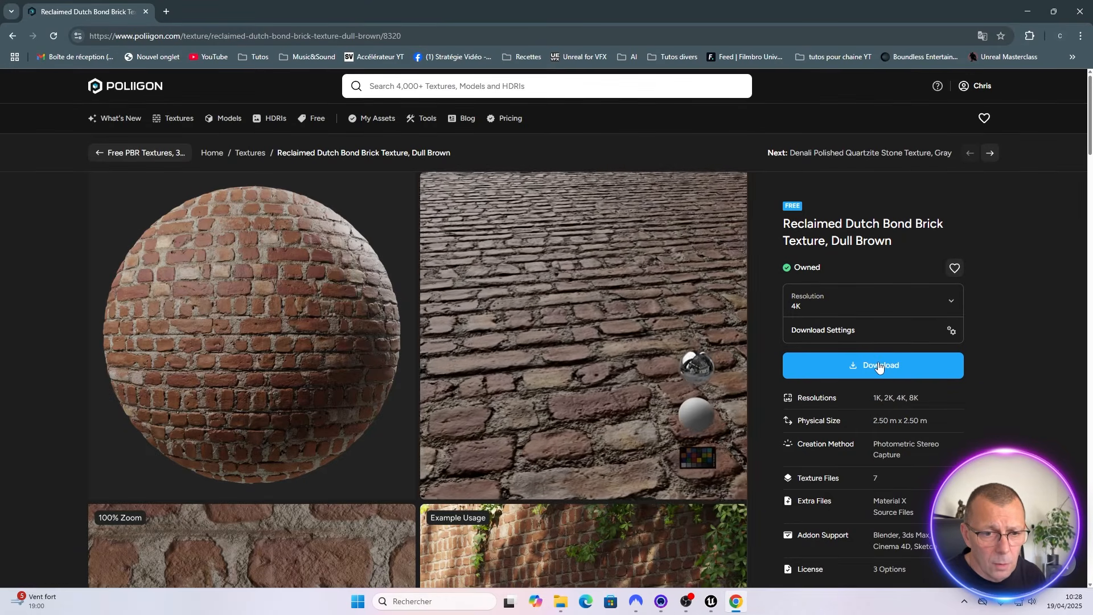
pyautogui.click(857, 365)
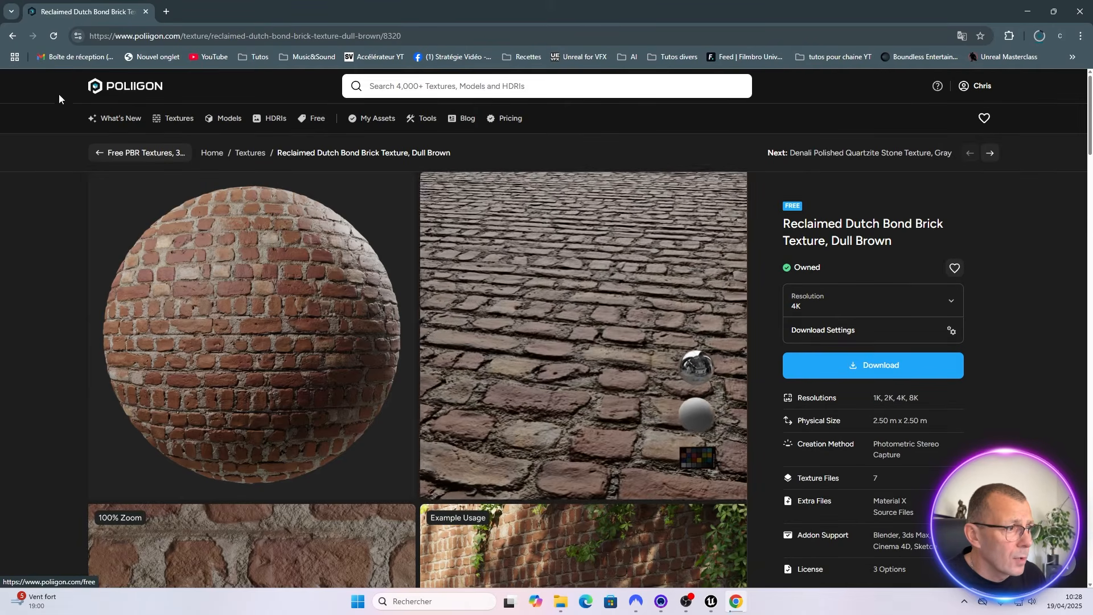
# Return to the free assets list and download the Rippled Wet Sand Texture at 4K resolution
pyautogui.click(13, 36)
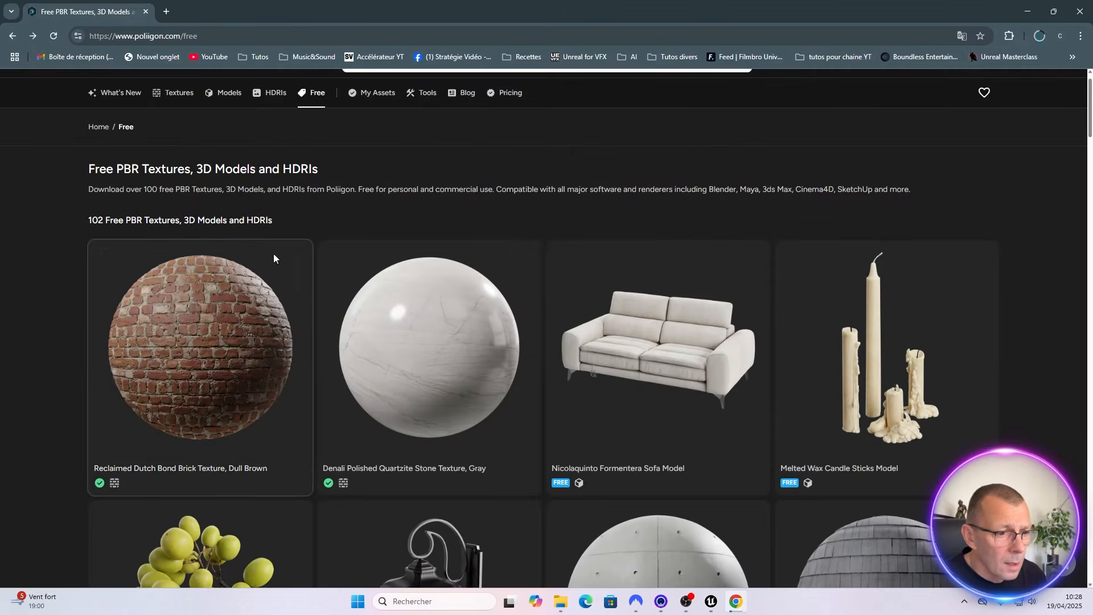
pyautogui.scroll(-15, 422, 374)
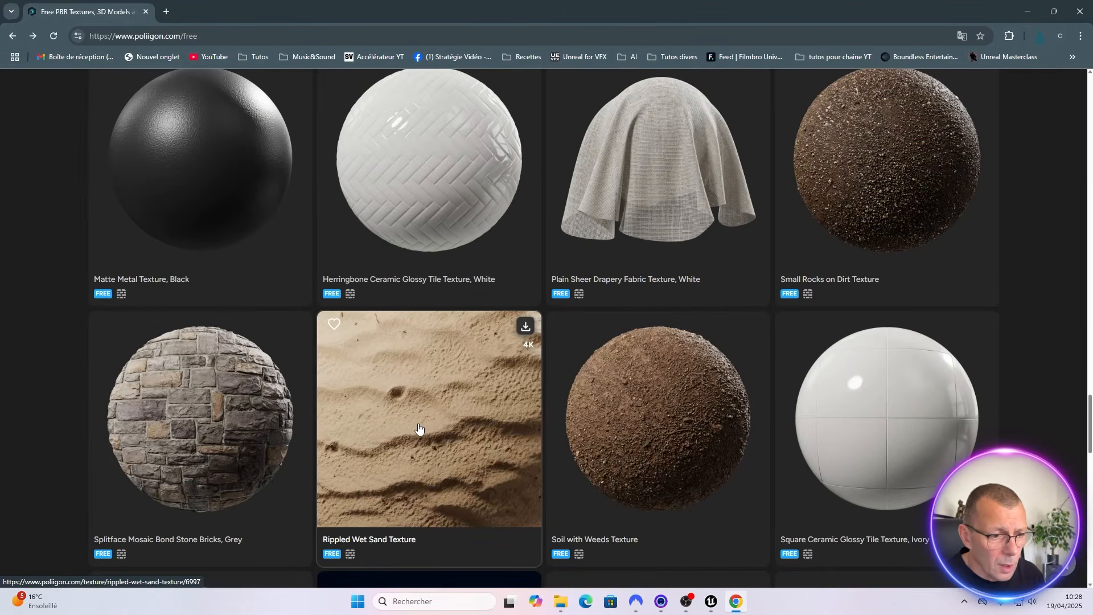
pyautogui.click(441, 405)
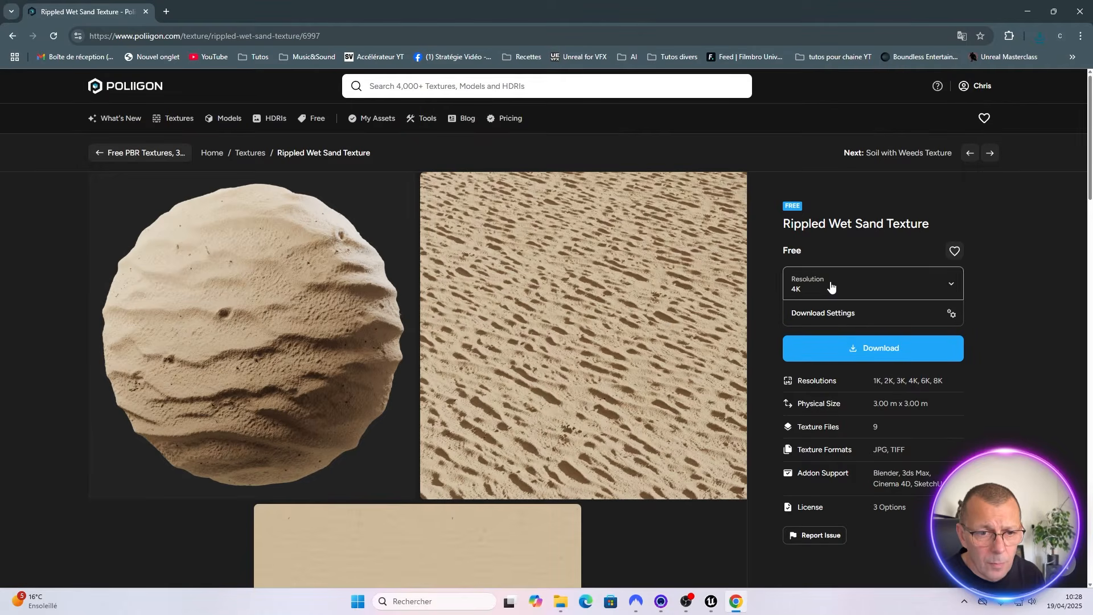
pyautogui.click(880, 352)
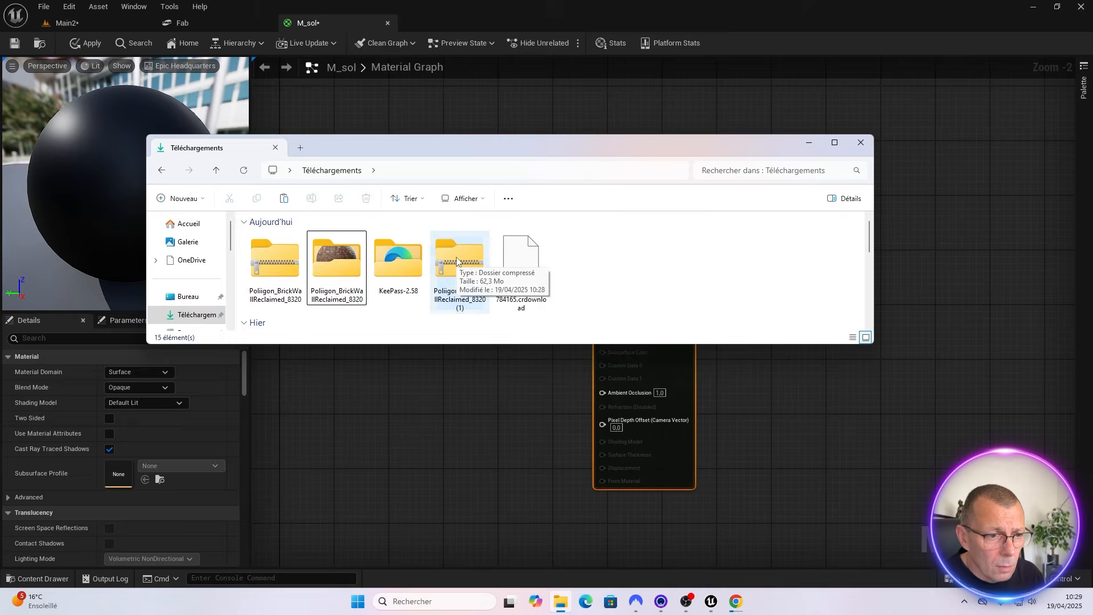
# Extract the Poliigon_BrickWallReclaimed_8320 (1) archive into the suggested folder and open the extracted 4K subfolder
pyautogui.click(457, 257)
pyautogui.rightClick(457, 257)
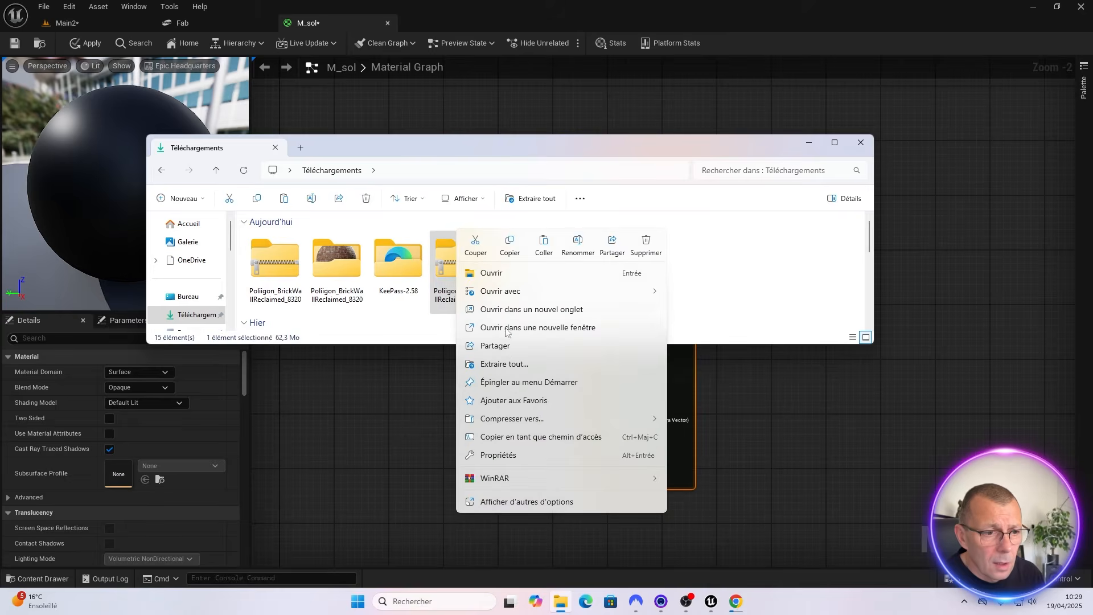
pyautogui.click(504, 366)
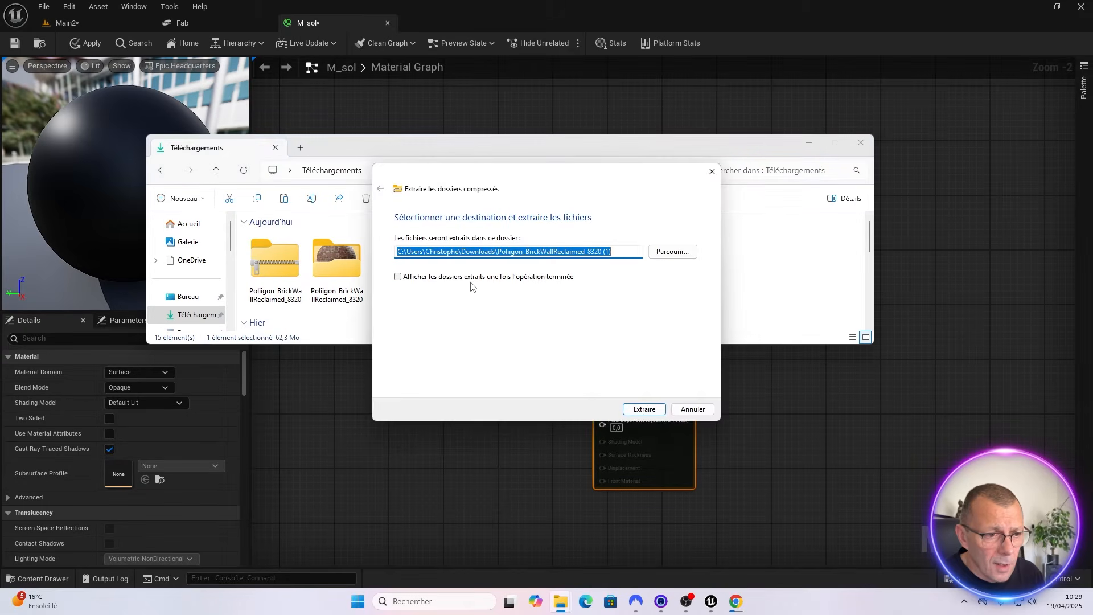
pyautogui.click(643, 409)
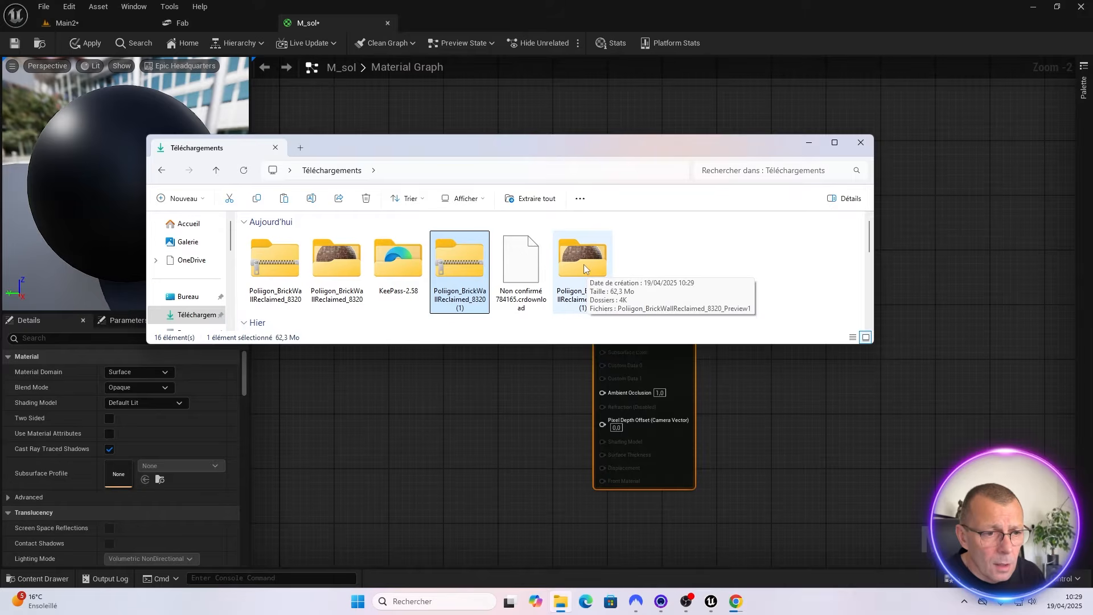
pyautogui.doubleClick(583, 265)
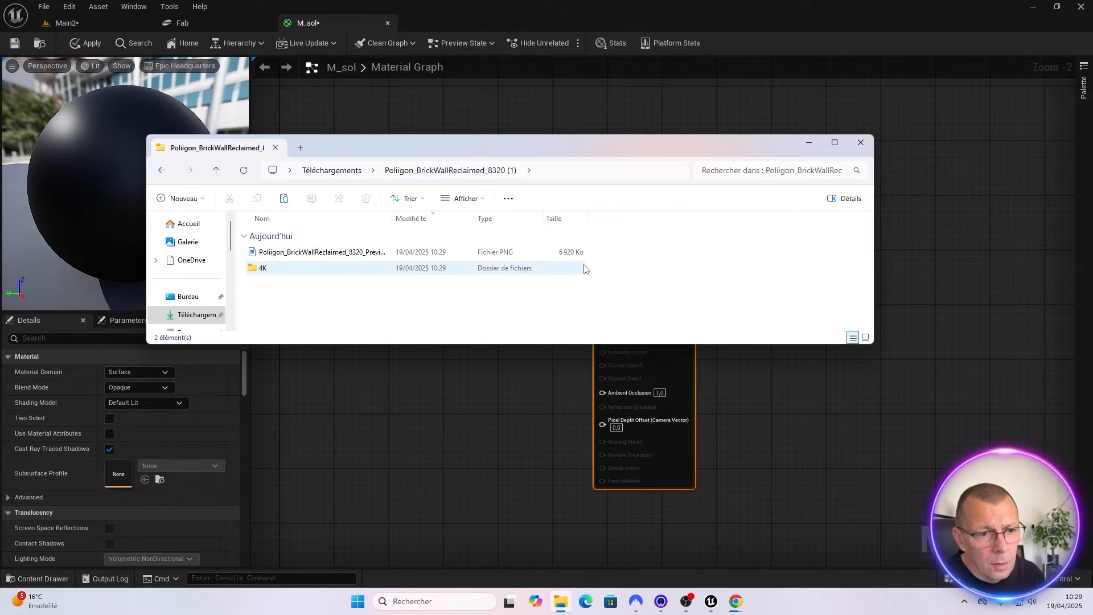
pyautogui.doubleClick(263, 269)
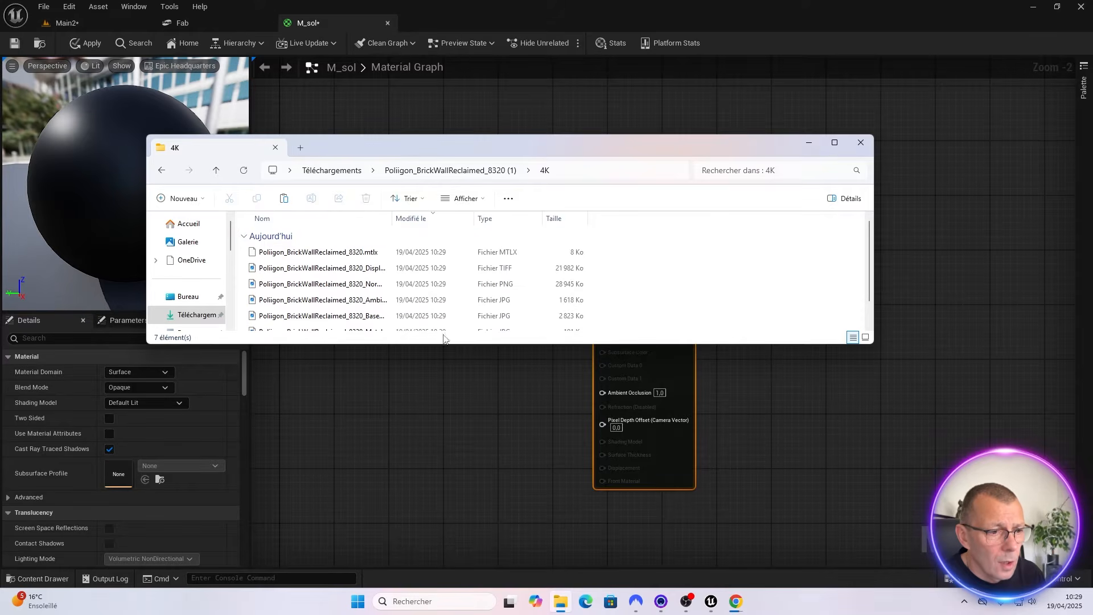
# Show the 4K folder's files as very large icons and look through the brick texture maps
pyautogui.moveTo(439, 345); pyautogui.dragTo(425, 447)
pyautogui.click(473, 199)
pyautogui.click(454, 259)
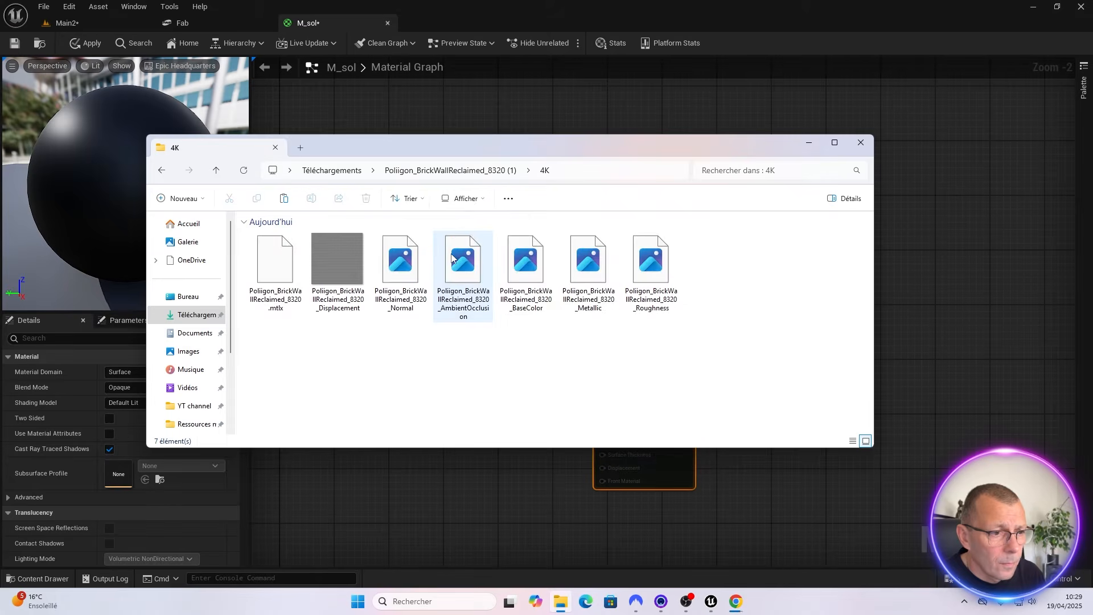
pyautogui.click(459, 199)
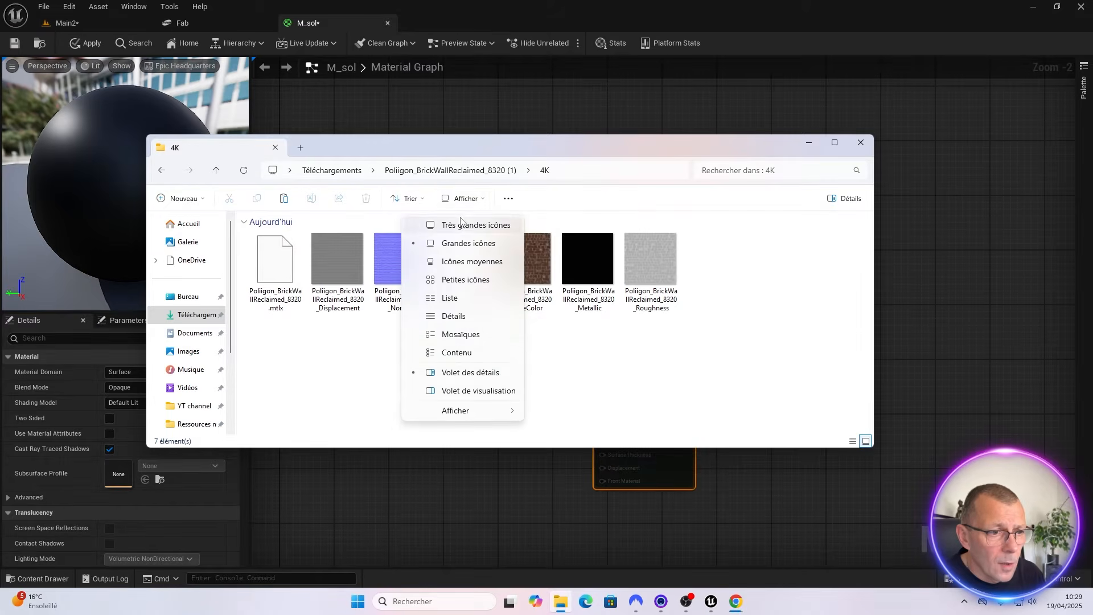
pyautogui.click(461, 230)
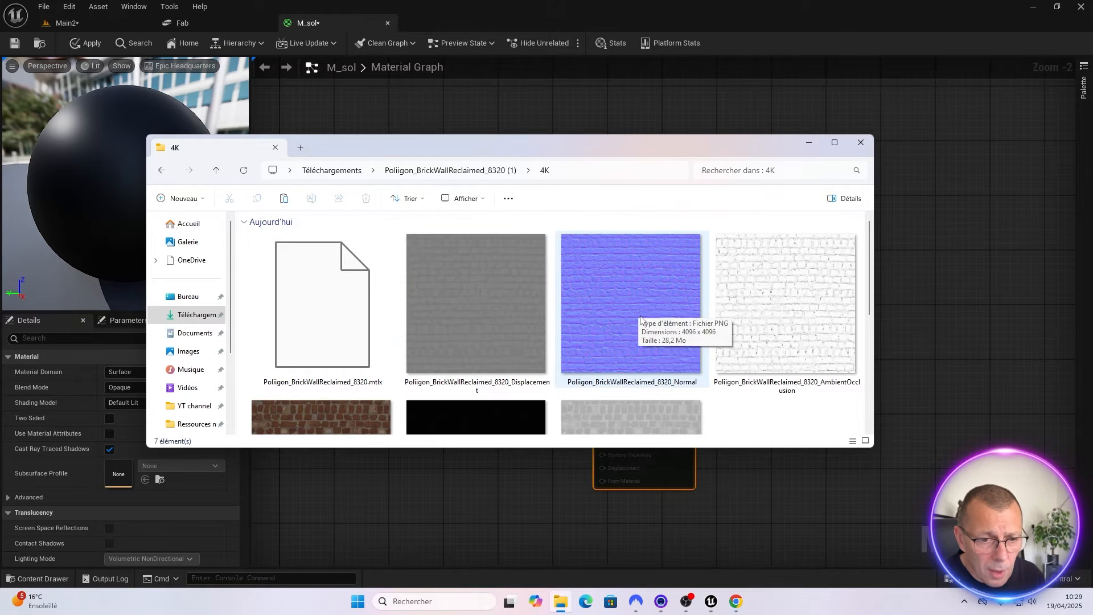
pyautogui.scroll(-2, 640, 319)
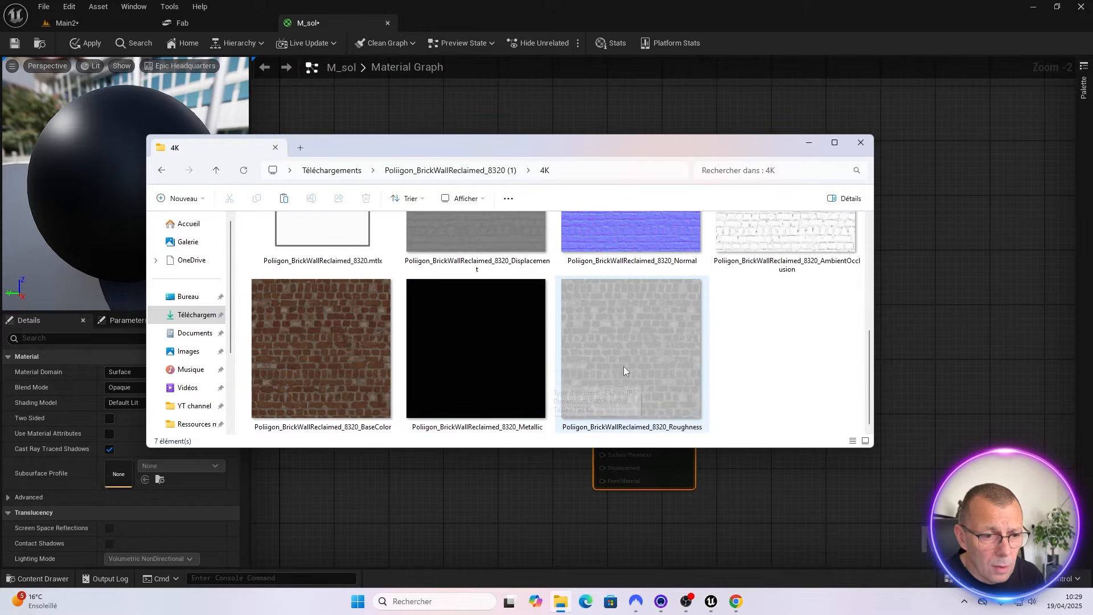
pyautogui.scroll(2, 765, 340)
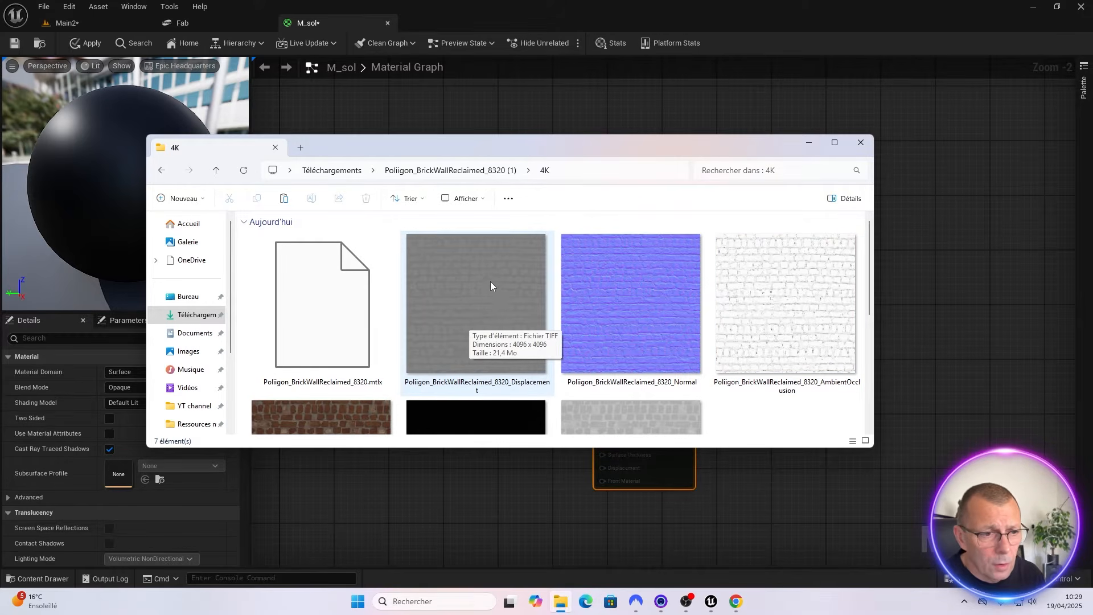
pyautogui.moveTo(543, 148); pyautogui.dragTo(689, 55)
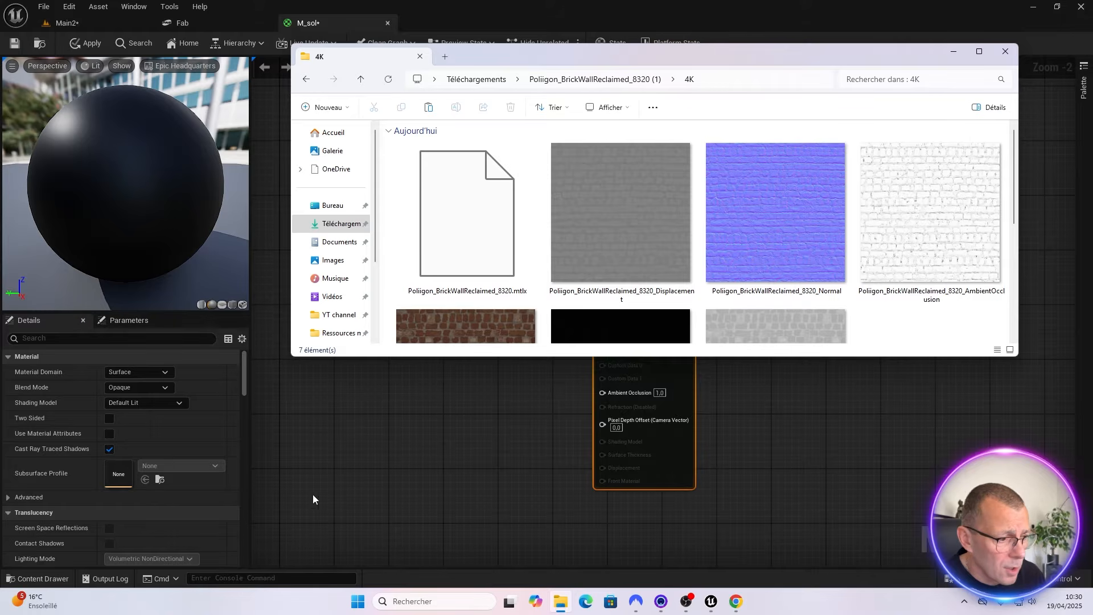
# Import the six Poliigon_BrickWallReclaimed_8320 image maps from the 4K folder into the project's Materiaux folder, leaving out the .mtlx file
pyautogui.click(87, 20)
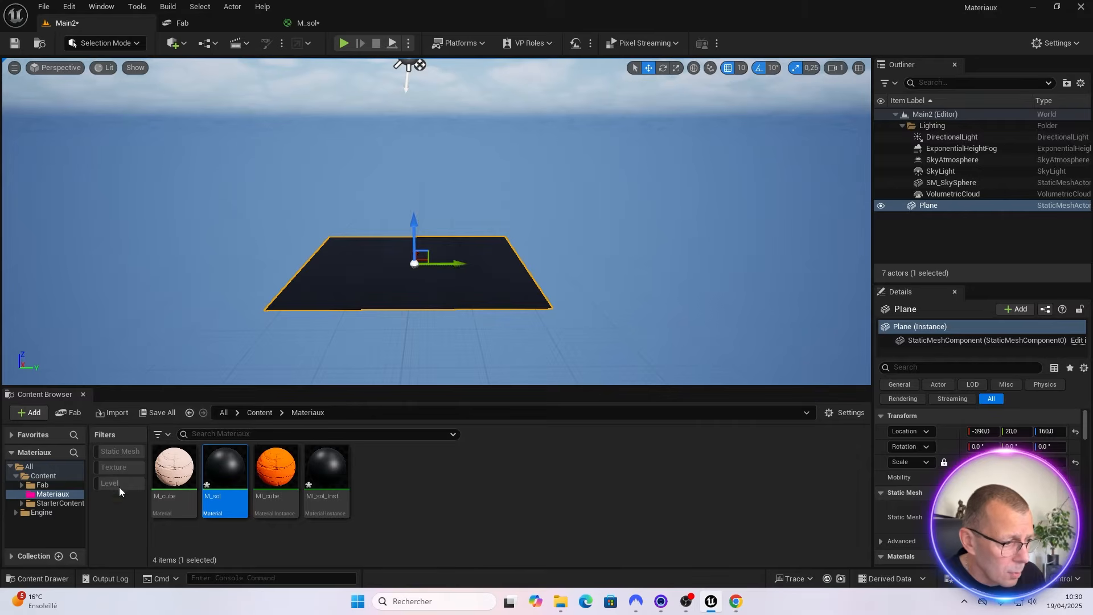
pyautogui.click(376, 486)
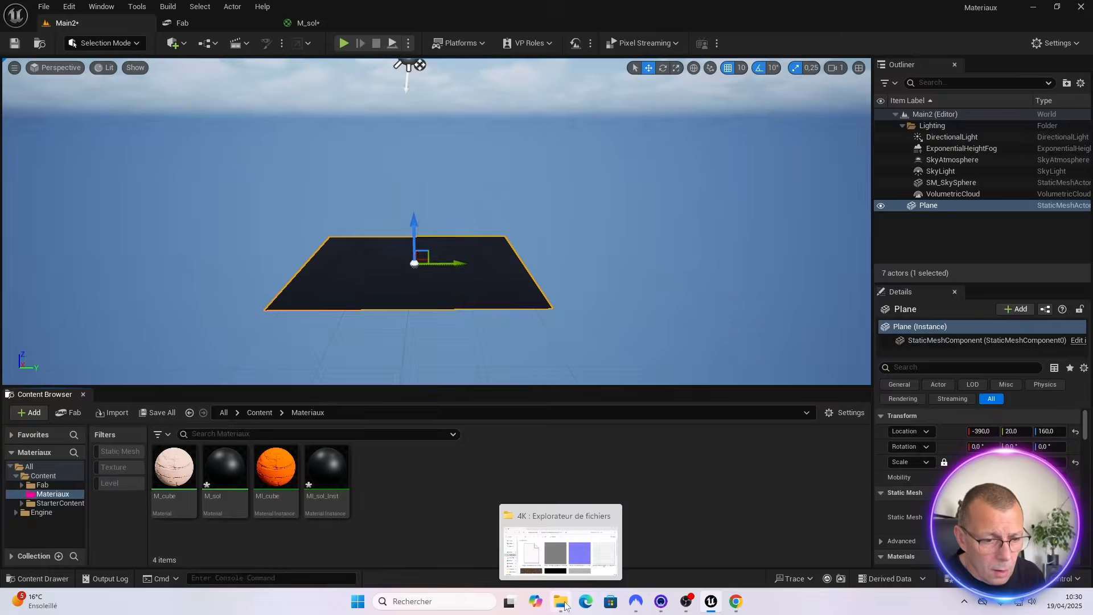
pyautogui.click(560, 601)
pyautogui.click(631, 230)
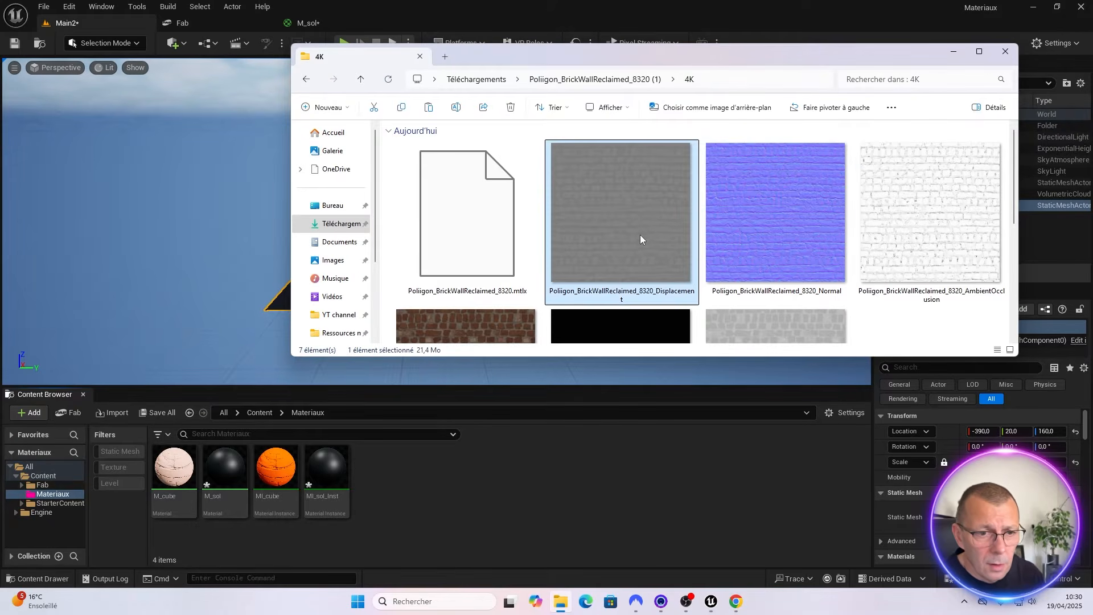
pyautogui.scroll(-2, 641, 235)
pyautogui.keyDown('shift'); pyautogui.click(750, 251); pyautogui.keyUp('shift')
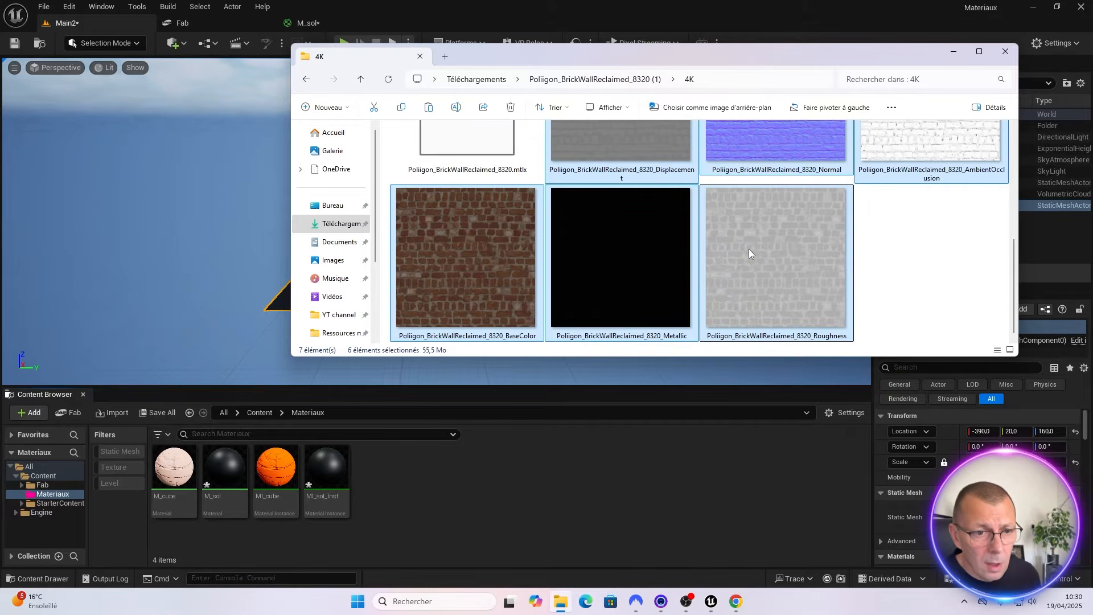
pyautogui.moveTo(750, 248); pyautogui.dragTo(625, 421)
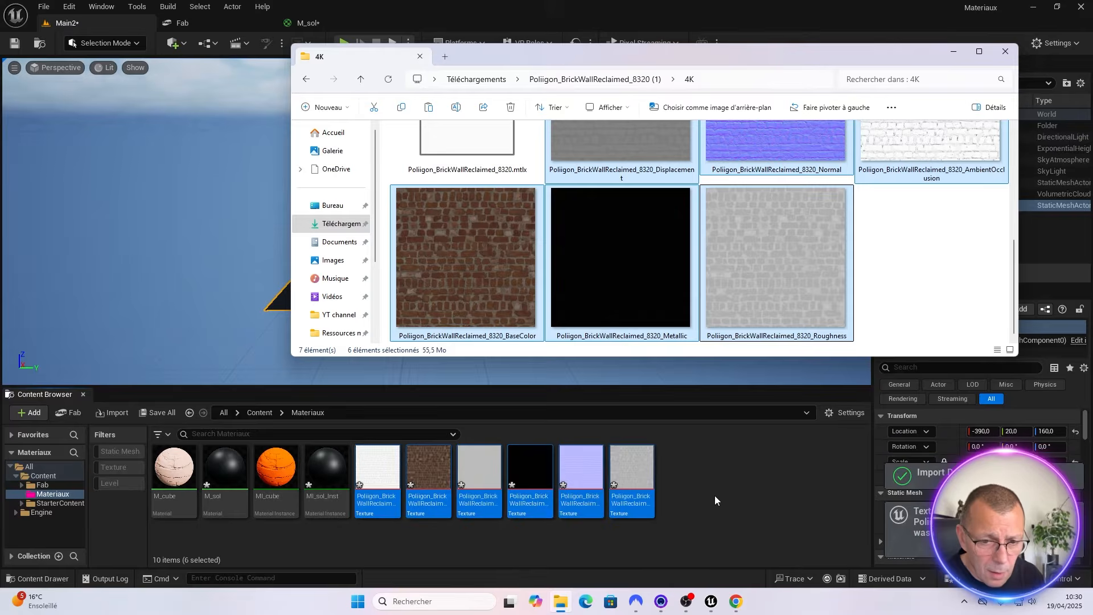
# Save all modified content, including M_sol, Main2, MI_sol_Inst and the imported brick textures
pyautogui.click(963, 513)
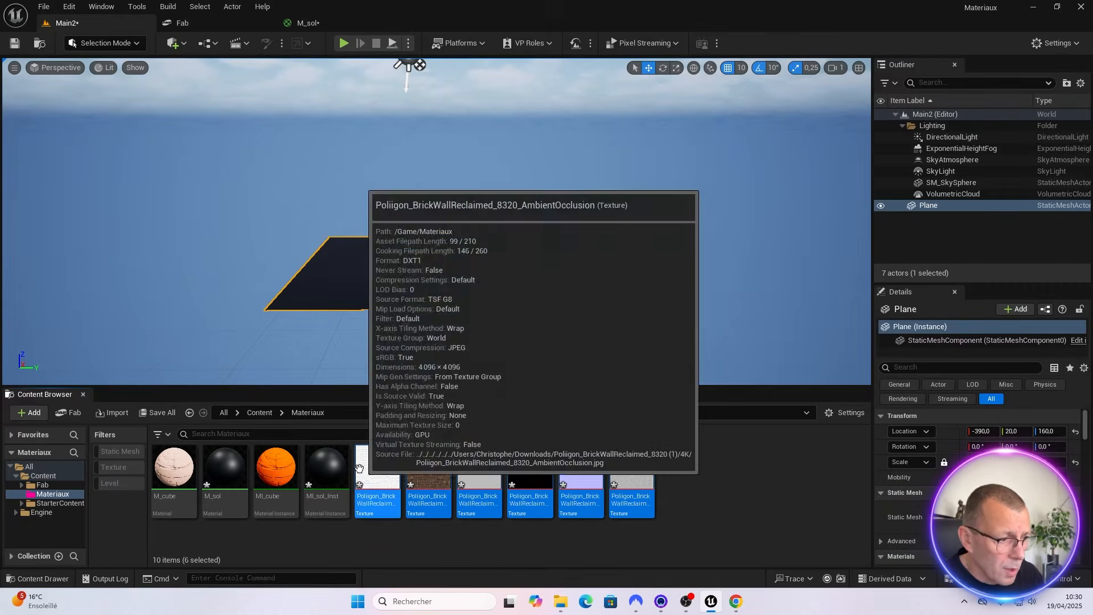
pyautogui.click(162, 413)
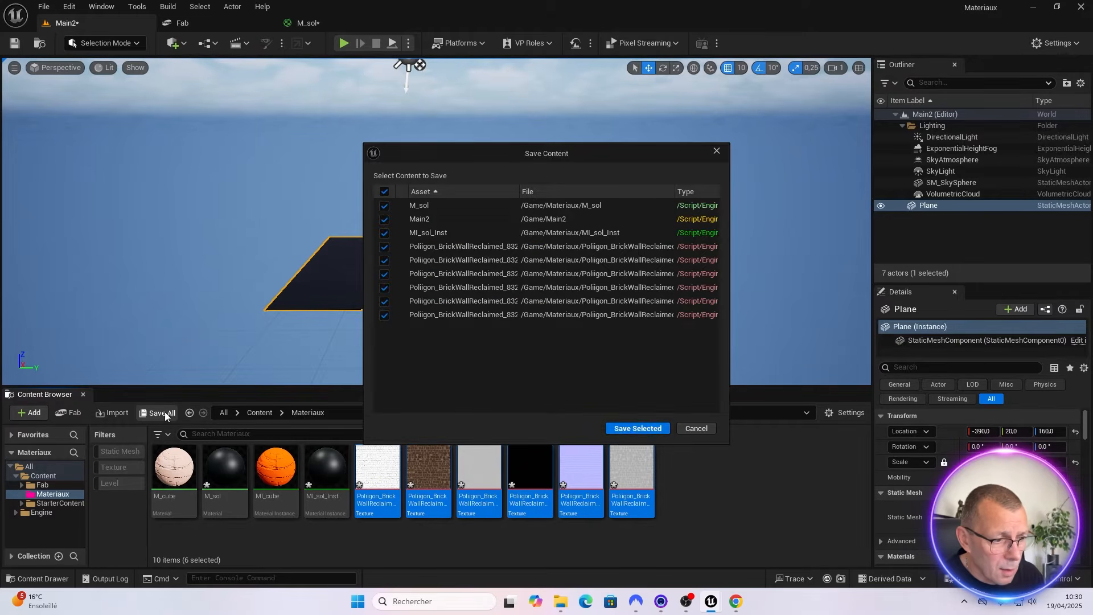
pyautogui.click(638, 428)
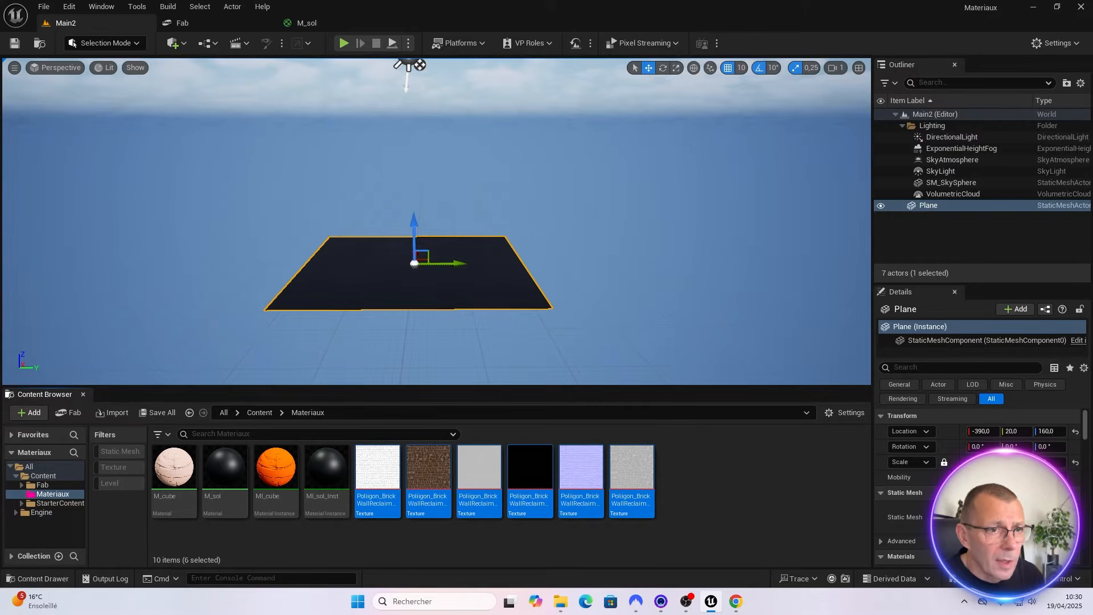
# Detach the M_sol material editor into a floating, taller window over the Main2 level, keeping the Materiaux textures accessible
pyautogui.click(316, 21)
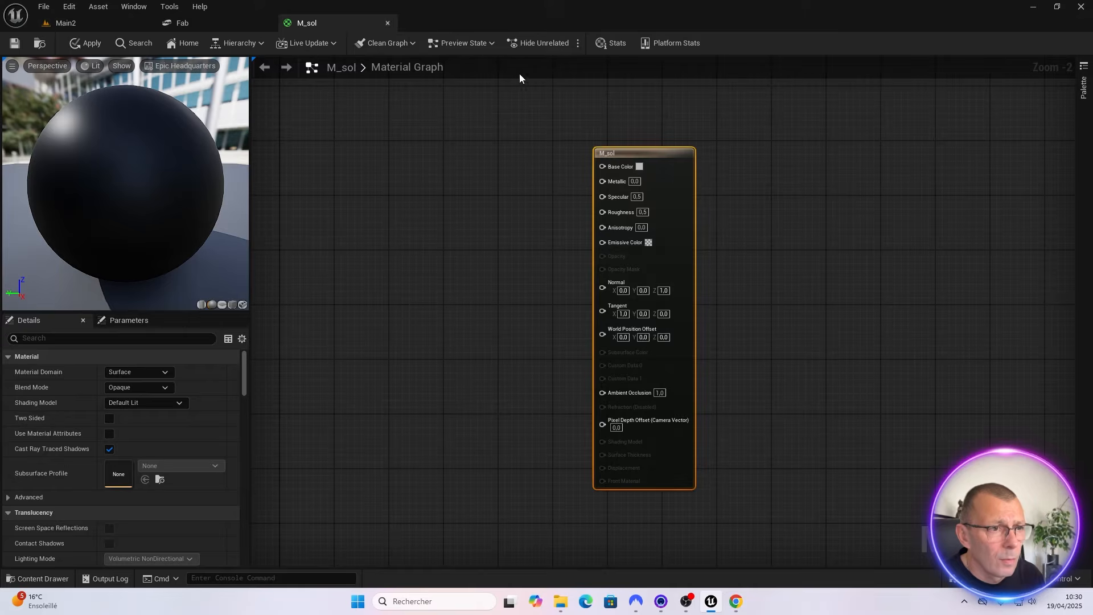
pyautogui.moveTo(336, 23); pyautogui.dragTo(525, 111)
pyautogui.click(107, 23)
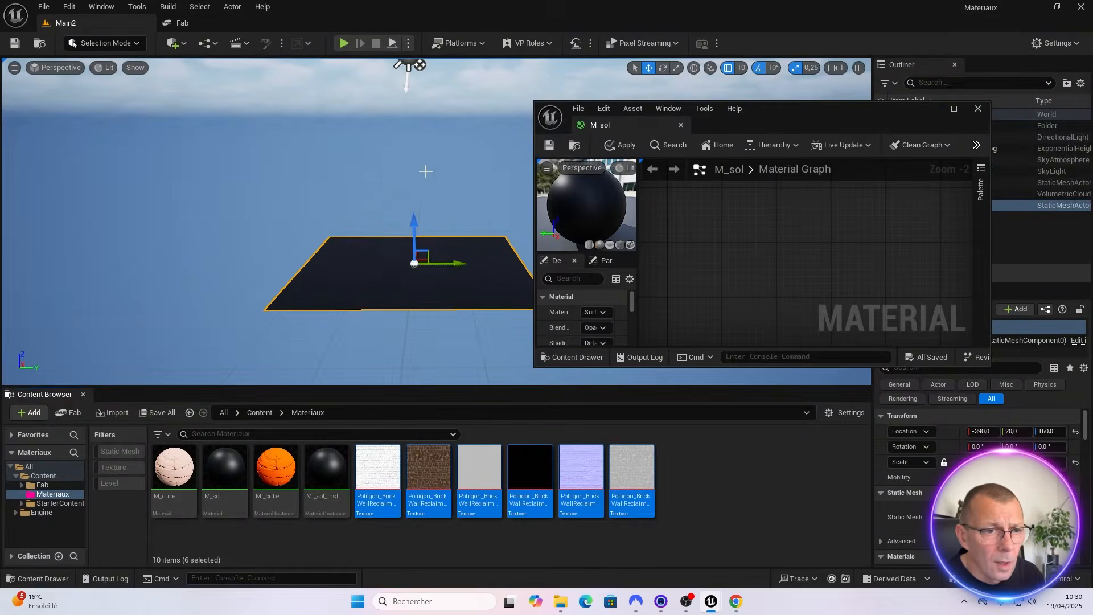
pyautogui.moveTo(777, 110); pyautogui.dragTo(767, 97)
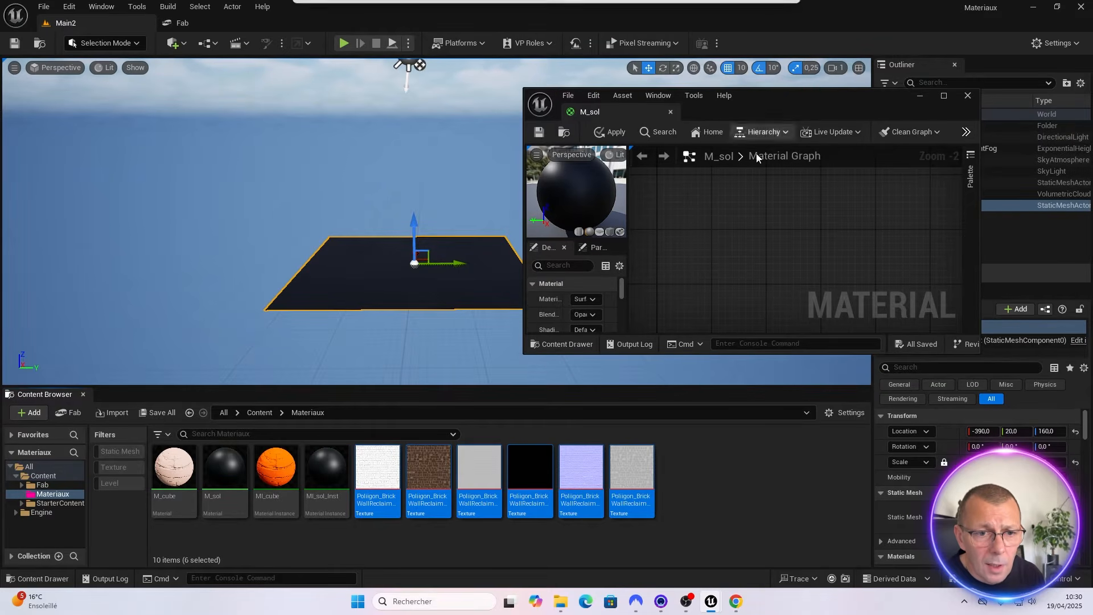
pyautogui.moveTo(787, 353); pyautogui.dragTo(794, 523)
pyautogui.moveTo(774, 355); pyautogui.dragTo(700, 297, button='right')
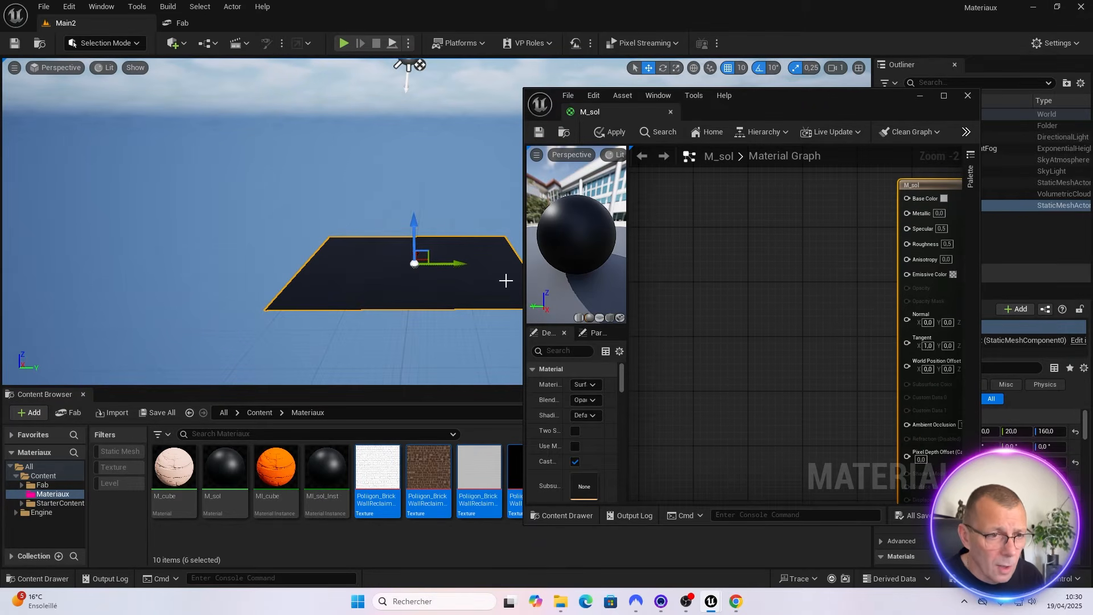
pyautogui.moveTo(768, 95); pyautogui.dragTo(785, 42)
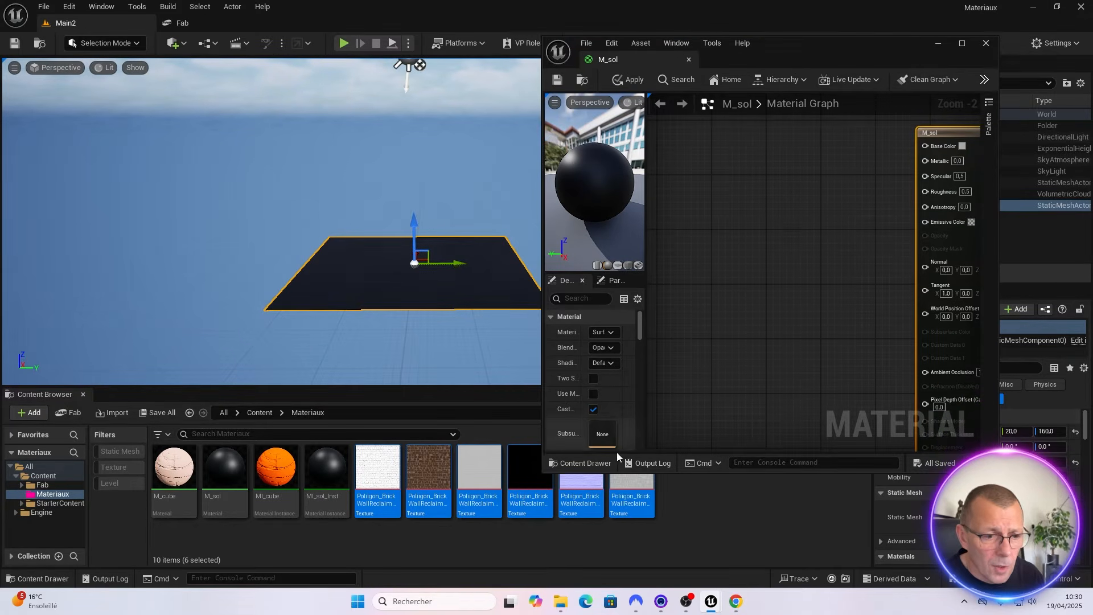
# Add the six brick textures to the M_sol graph as Texture Sample nodes and dock the material editor back into the main window
pyautogui.click(393, 482)
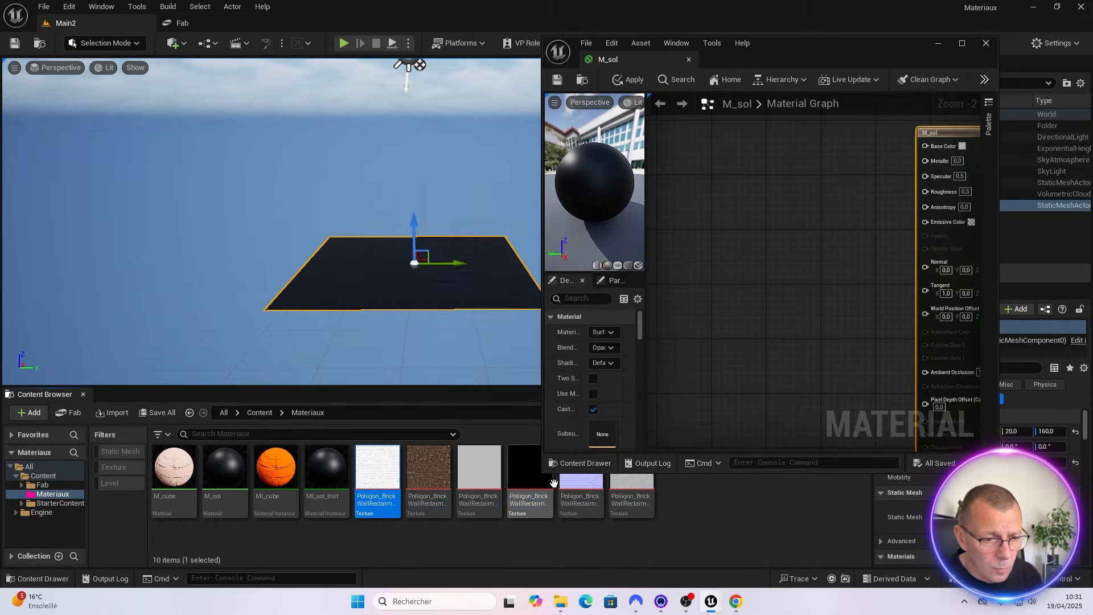
pyautogui.keyDown('shift'); pyautogui.click(638, 483); pyautogui.keyUp('shift')
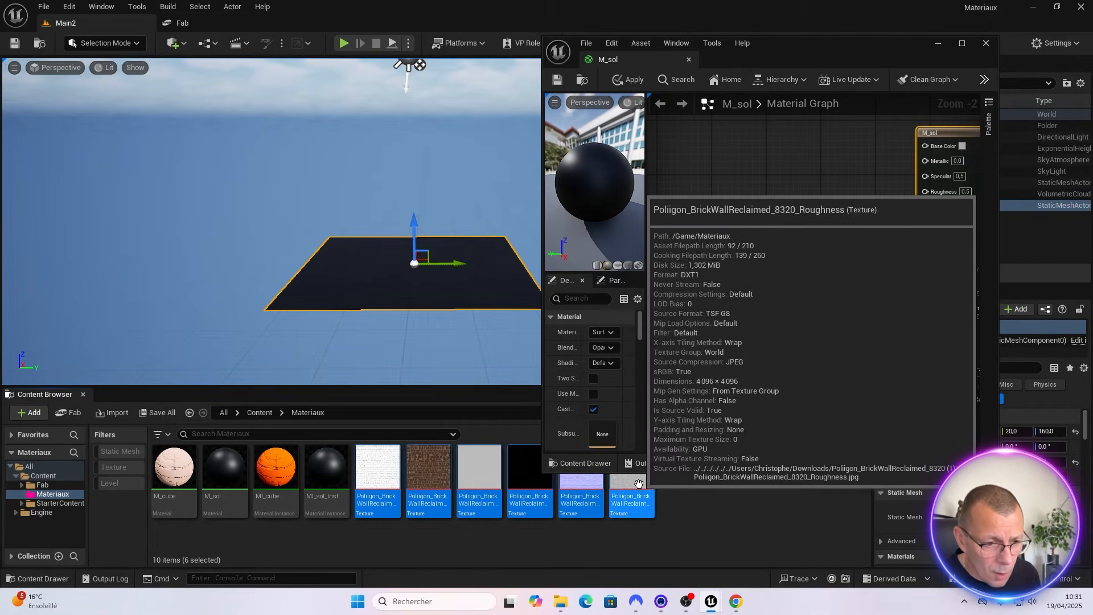
pyautogui.moveTo(382, 474); pyautogui.dragTo(723, 247)
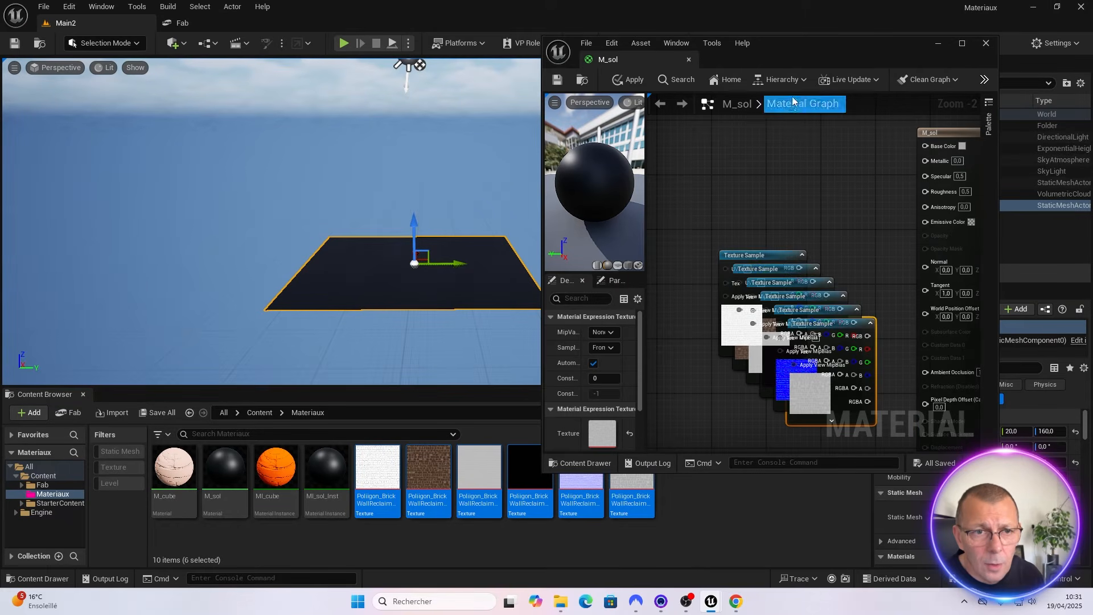
pyautogui.moveTo(651, 59); pyautogui.dragTo(320, 32)
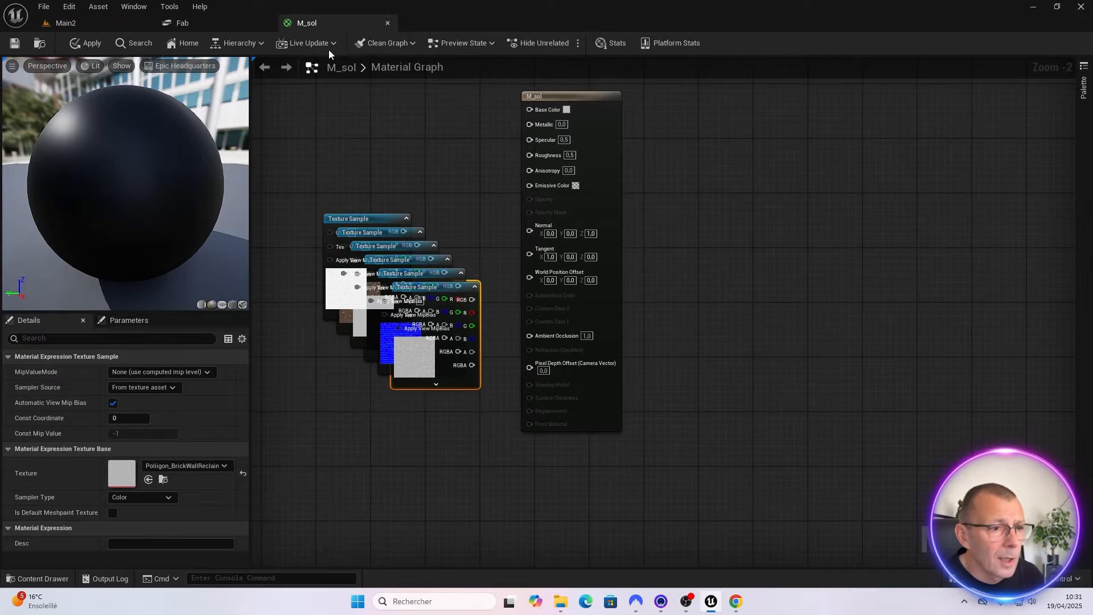
# Spread out the M_sol output, white and roughness texture nodes, and connect the brick colour texture's RGB to Base Color
pyautogui.moveTo(573, 95); pyautogui.dragTo(723, 137)
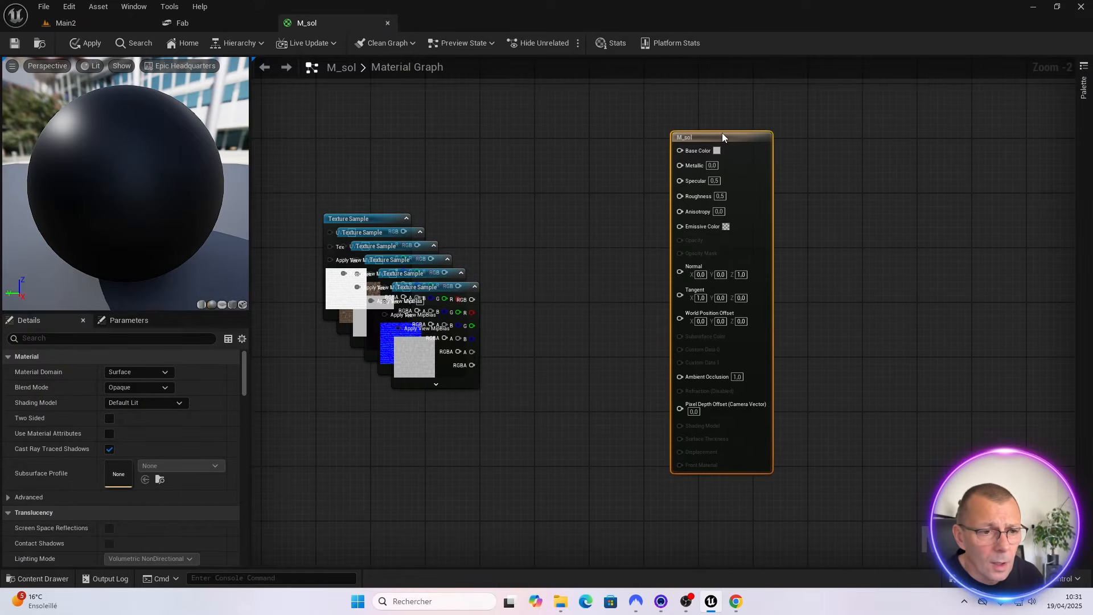
pyautogui.moveTo(362, 218); pyautogui.dragTo(347, 443)
pyautogui.moveTo(365, 238); pyautogui.dragTo(680, 150)
pyautogui.moveTo(447, 288); pyautogui.dragTo(479, 431)
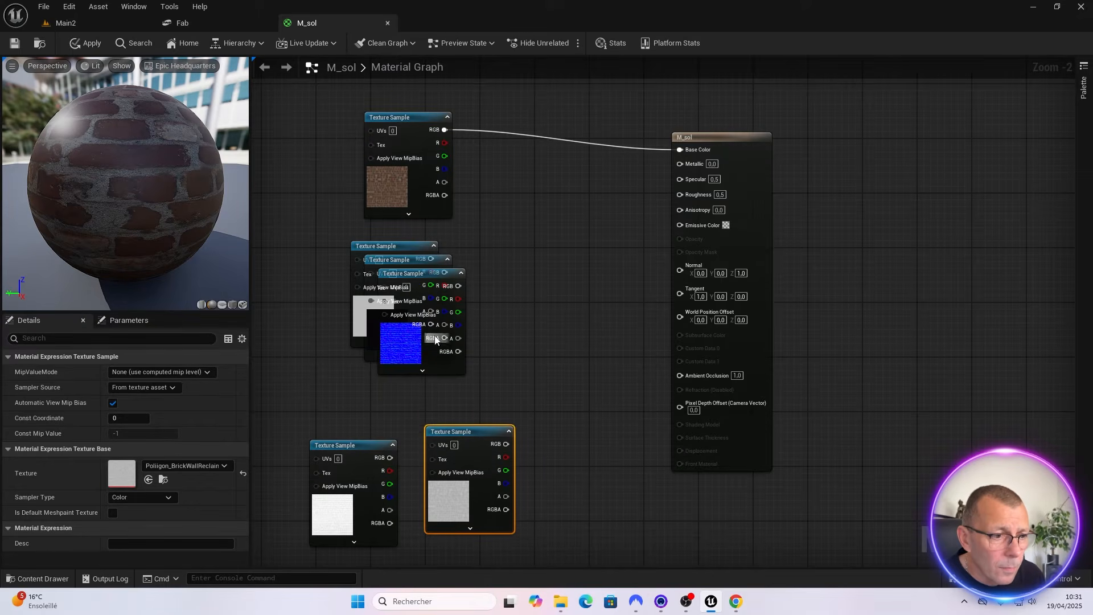
# Connect the blue normal map's RGB to Normal and the black metallic map's RGB to Metallic, moving both nodes apart
pyautogui.moveTo(419, 270); pyautogui.dragTo(680, 271)
pyautogui.moveTo(400, 315); pyautogui.dragTo(510, 267)
pyautogui.moveTo(424, 262); pyautogui.dragTo(679, 164)
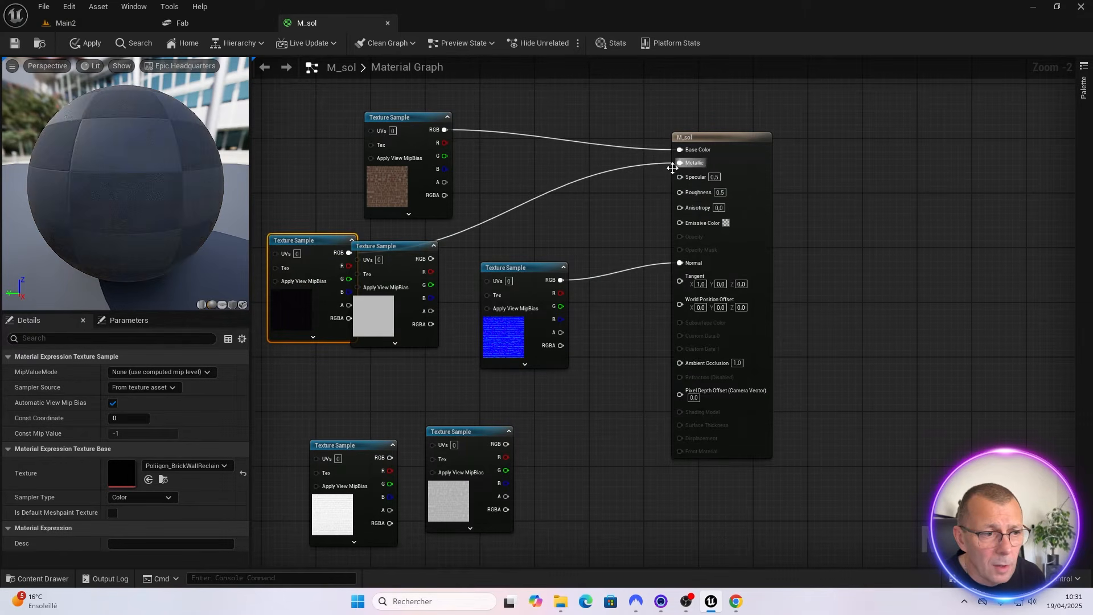
pyautogui.moveTo(323, 240); pyautogui.dragTo(323, 220)
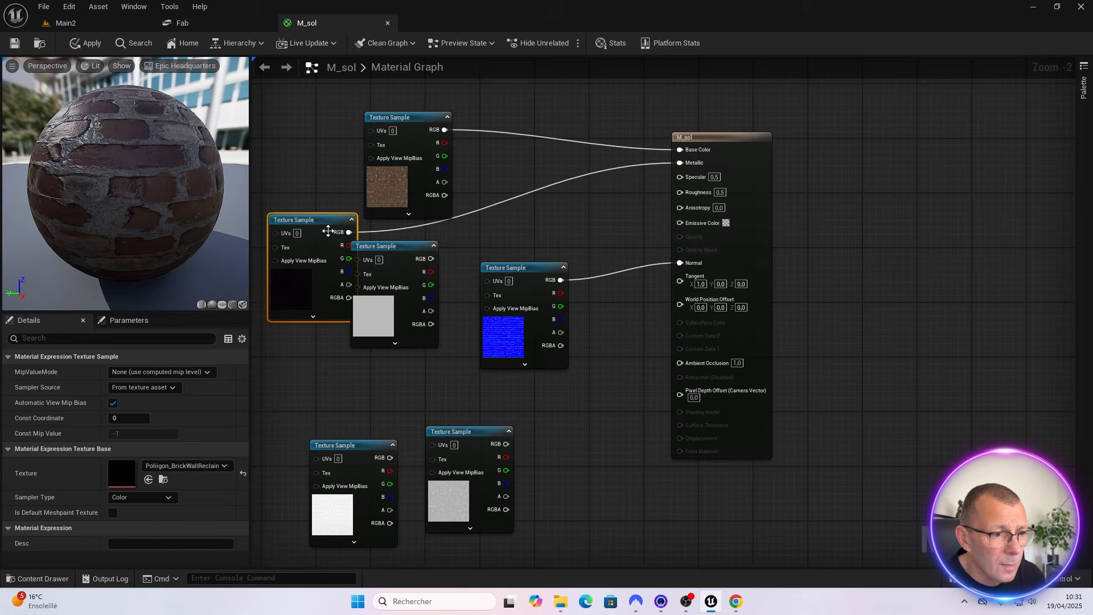
# Set the plain grey texture node apart, identify the roughness map in the 4K folder, and connect its RGB to Roughness
pyautogui.moveTo(381, 248); pyautogui.dragTo(393, 303)
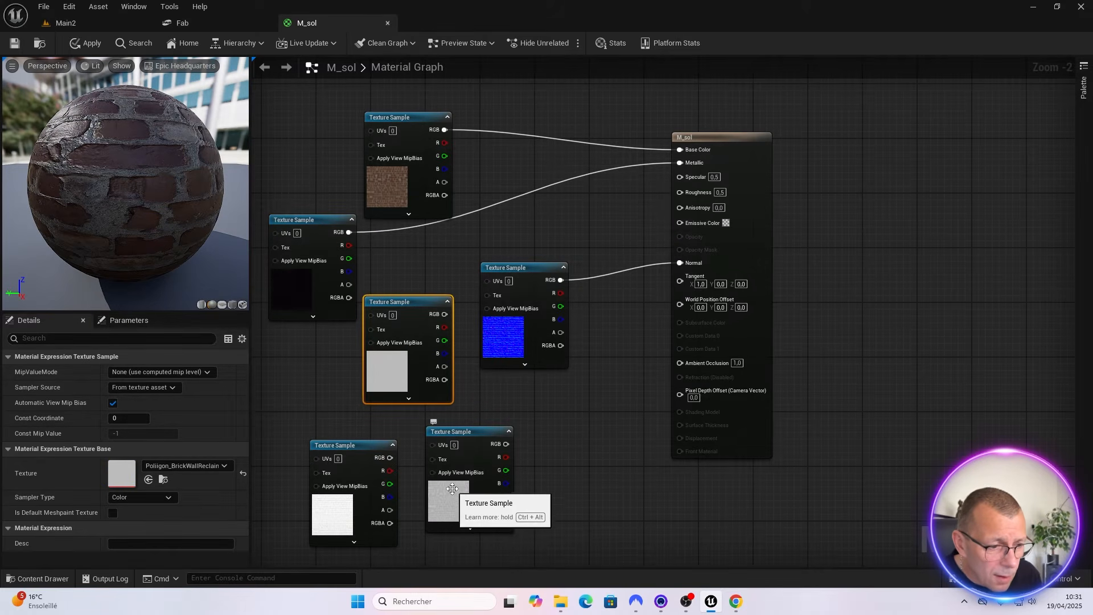
pyautogui.click(561, 606)
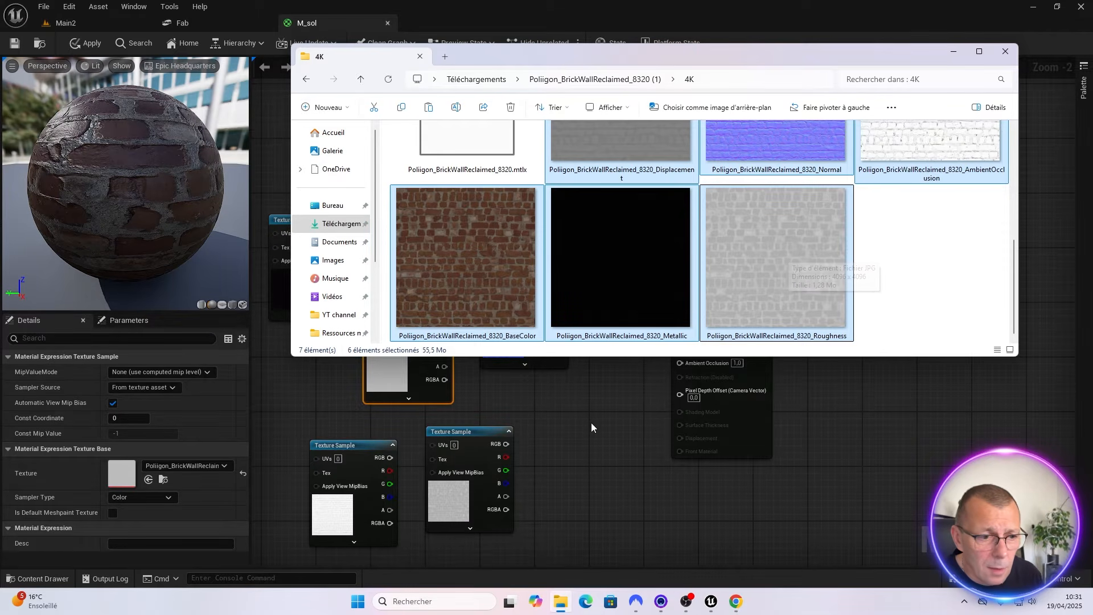
pyautogui.click(573, 438)
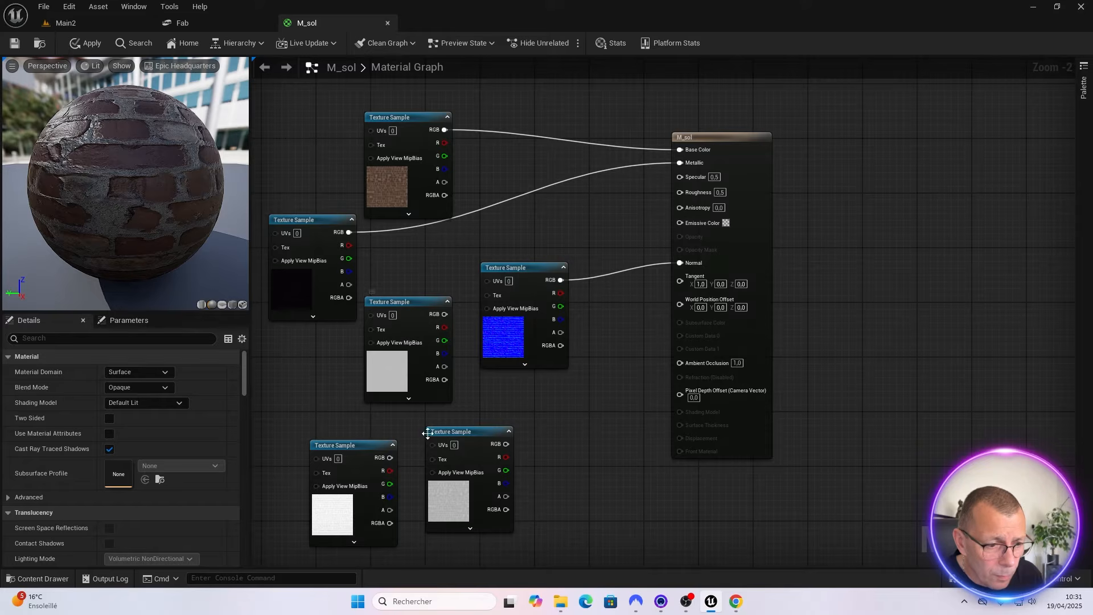
pyautogui.moveTo(507, 444); pyautogui.dragTo(695, 194)
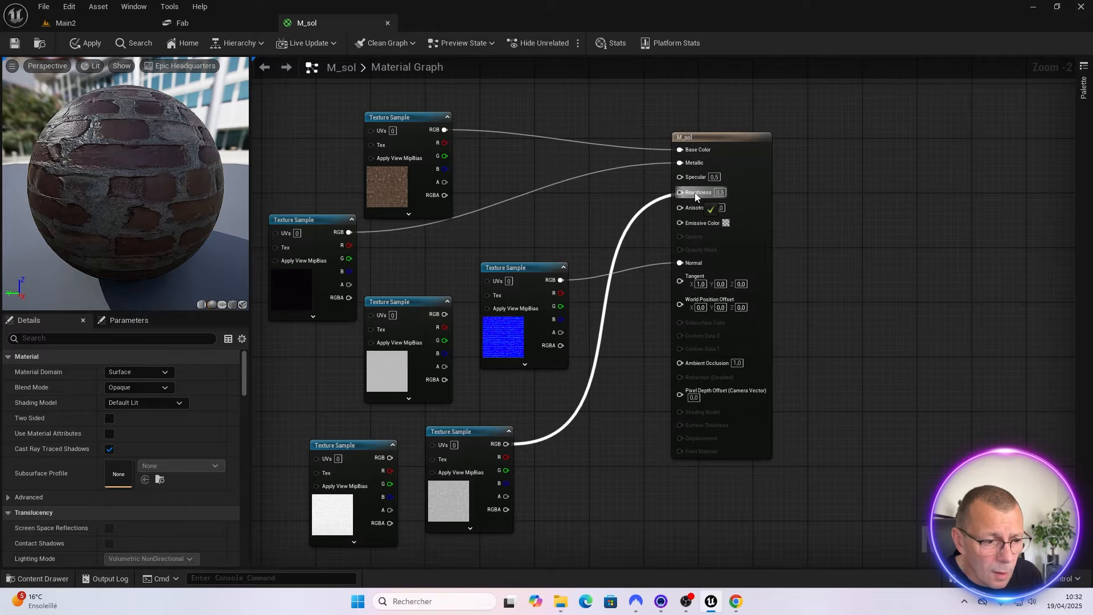
# Connect the RGB output of the plain grey texture node to Ambient Occlusion
pyautogui.moveTo(390, 458)
pyautogui.mouseDown()
pyautogui.moveTo(561, 434)
pyautogui.moveTo(703, 471)
pyautogui.moveTo(720, 436)
pyautogui.moveTo(386, 477)
pyautogui.mouseUp()
pyautogui.click(365, 408)
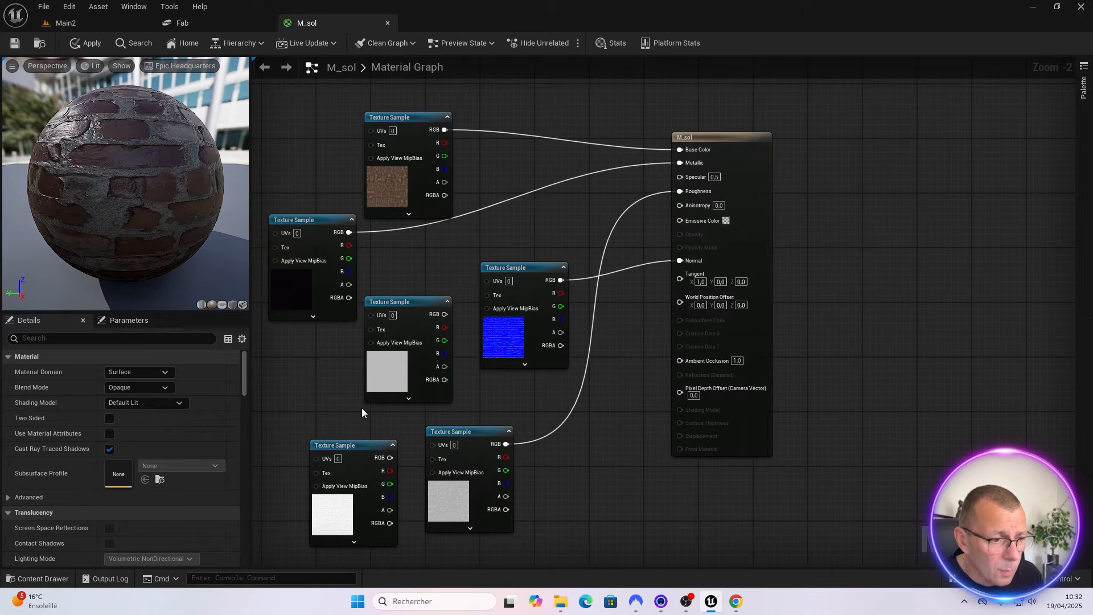
pyautogui.moveTo(394, 302); pyautogui.dragTo(690, 361)
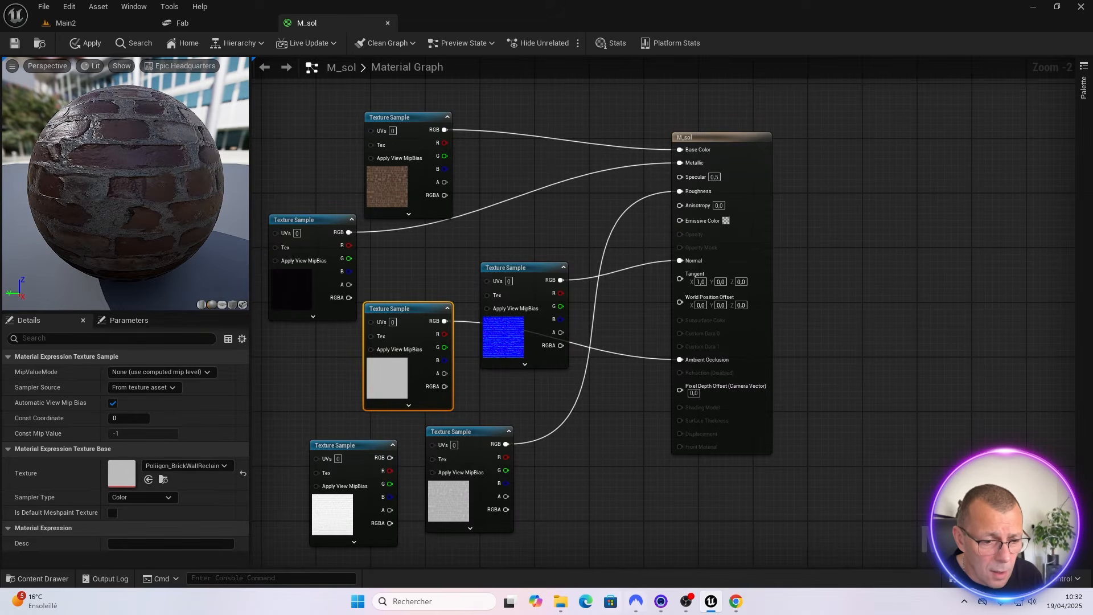
# Check the brick texture files in the 4K folder again to identify each map
pyautogui.moveTo(561, 602)
pyautogui.click(610, 531)
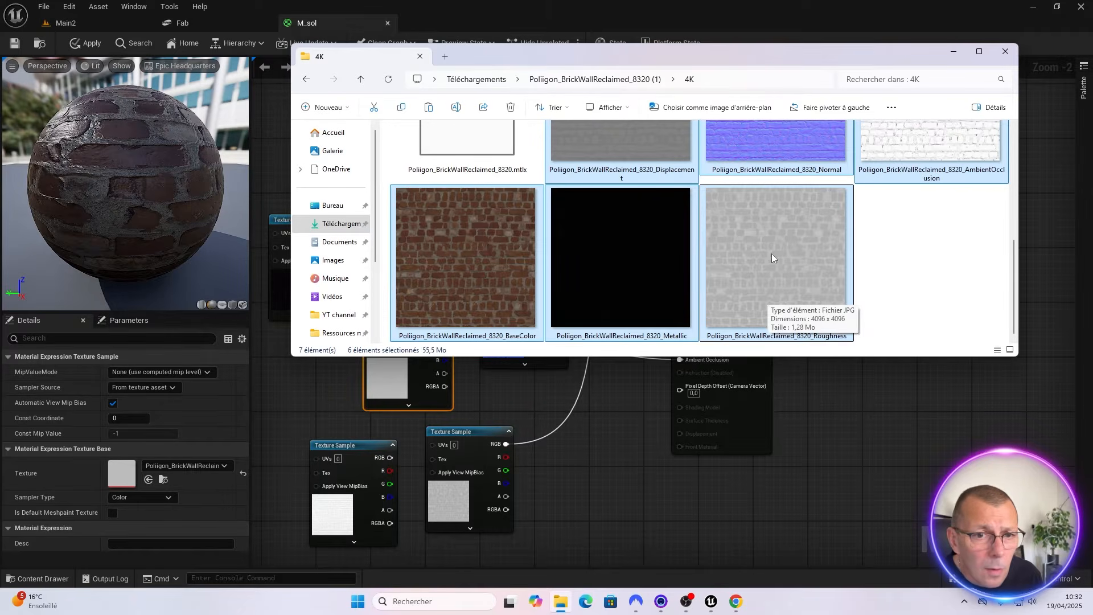
pyautogui.scroll(2, 947, 251)
pyautogui.scroll(-2, 946, 251)
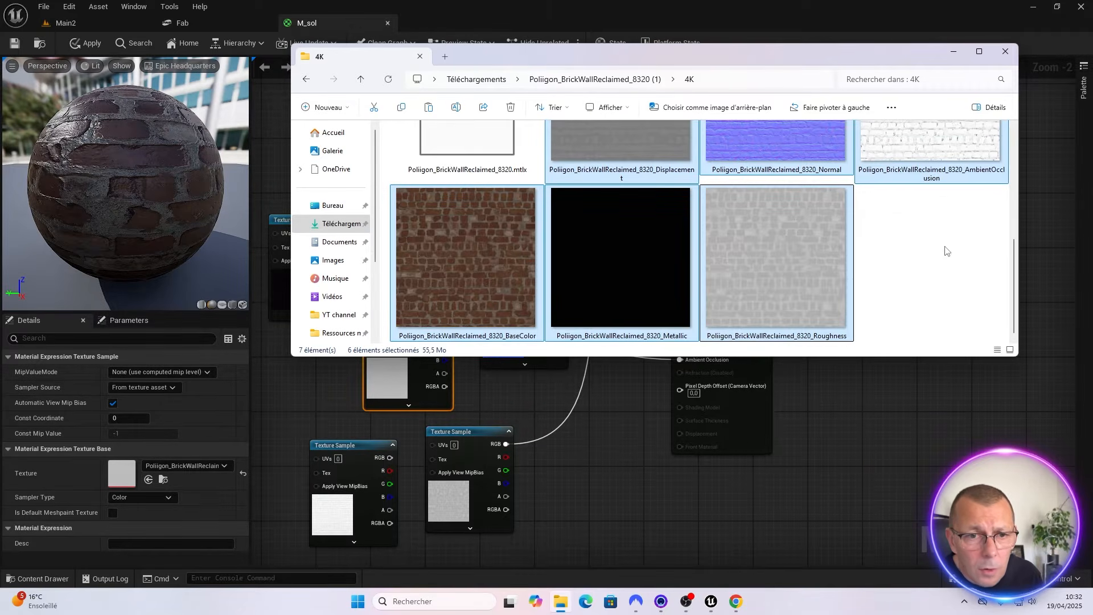
# Connect the white ambient occlusion map's RGB to Ambient Occlusion and move the M_sol result node farther from the textures
pyautogui.click(560, 502)
pyautogui.moveTo(390, 458); pyautogui.dragTo(680, 360)
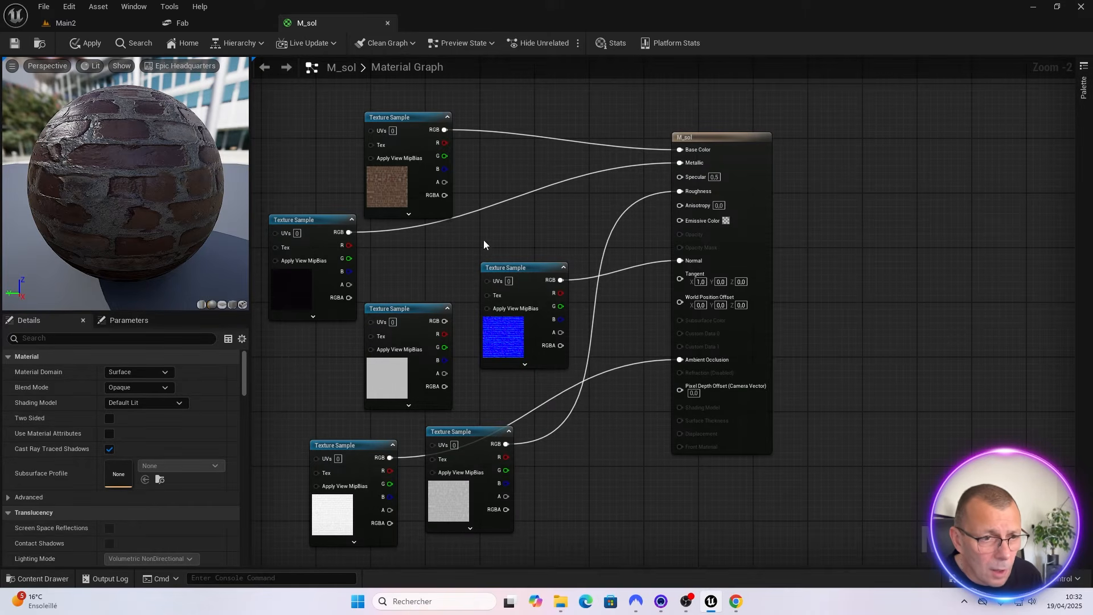
pyautogui.moveTo(718, 141); pyautogui.dragTo(835, 154)
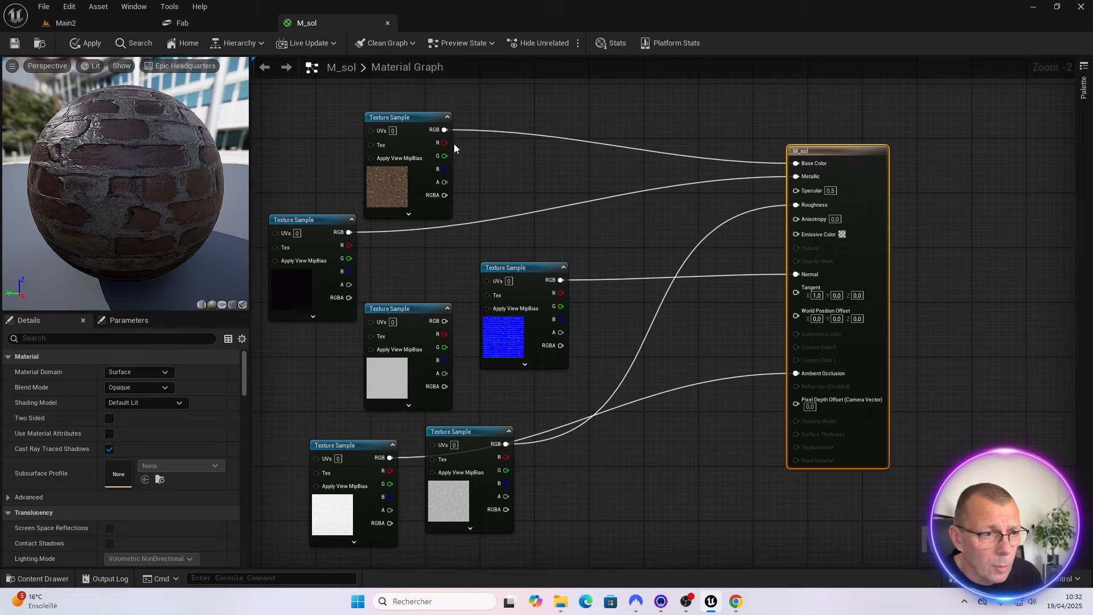
# Stack the base color, metallic, roughness, normal and ambient occlusion nodes in one column, with the unconnected displacement texture node off to the left
pyautogui.scroll(-2, 514, 180)
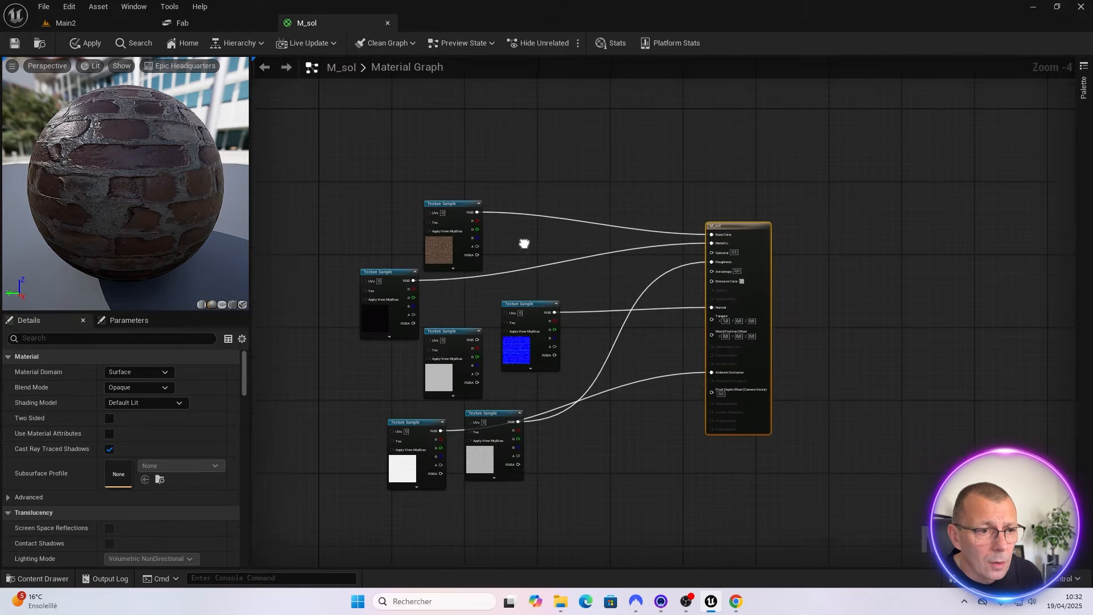
pyautogui.moveTo(456, 216); pyautogui.dragTo(482, 120)
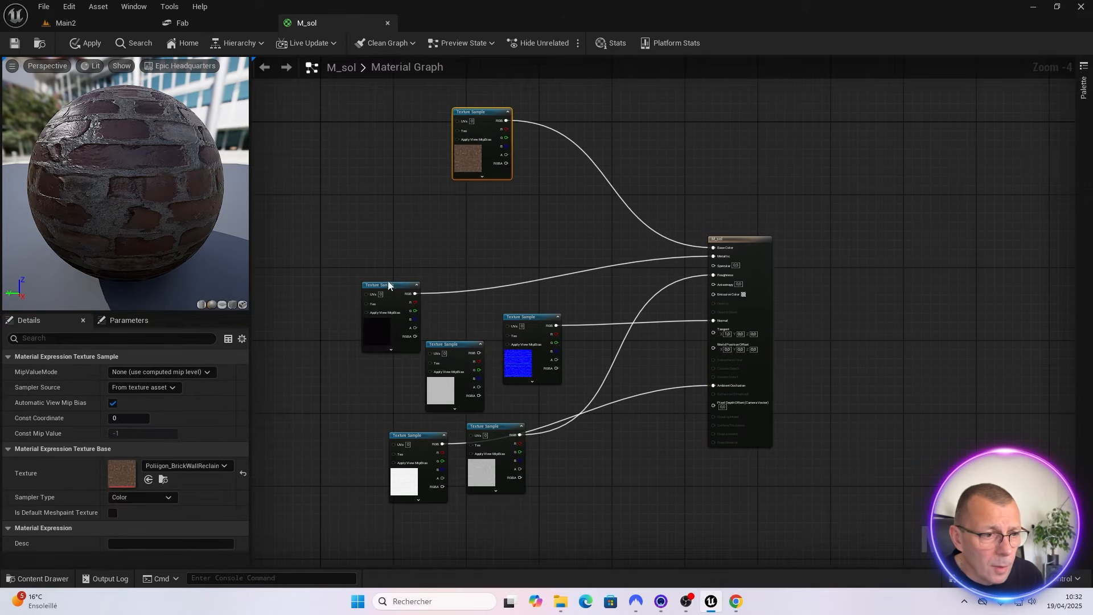
pyautogui.moveTo(387, 283); pyautogui.dragTo(477, 187)
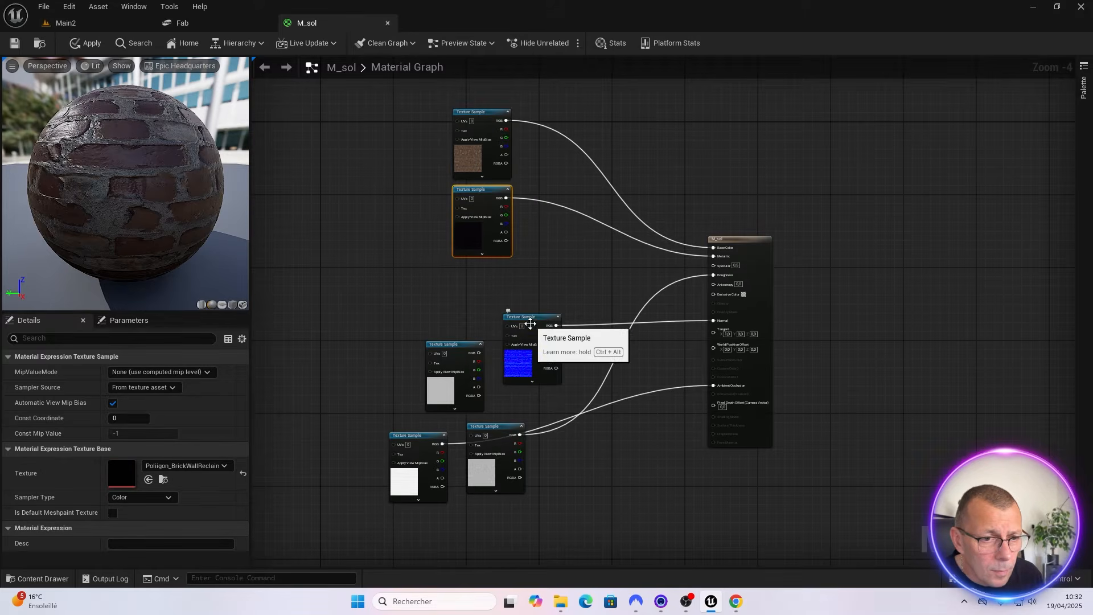
pyautogui.moveTo(490, 426); pyautogui.dragTo(478, 272)
pyautogui.moveTo(532, 323); pyautogui.dragTo(312, 336)
pyautogui.moveTo(406, 442); pyautogui.dragTo(479, 436)
pyautogui.moveTo(481, 352); pyautogui.dragTo(476, 351)
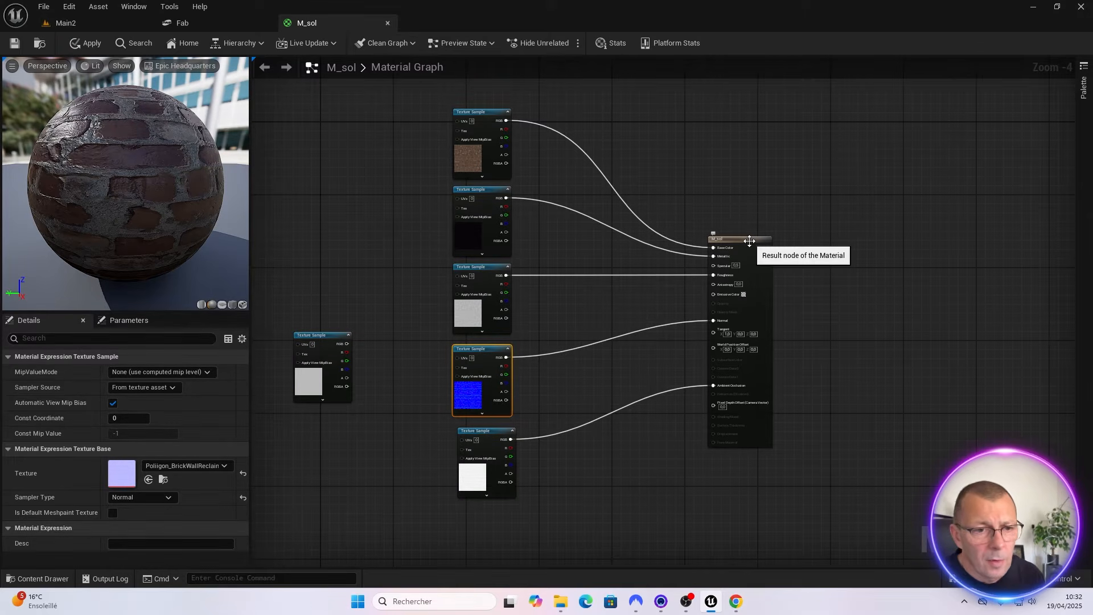
# Enable Tessellation in the M_sol result node's Nanite settings and show its displacement options in the full property list
pyautogui.click(750, 241)
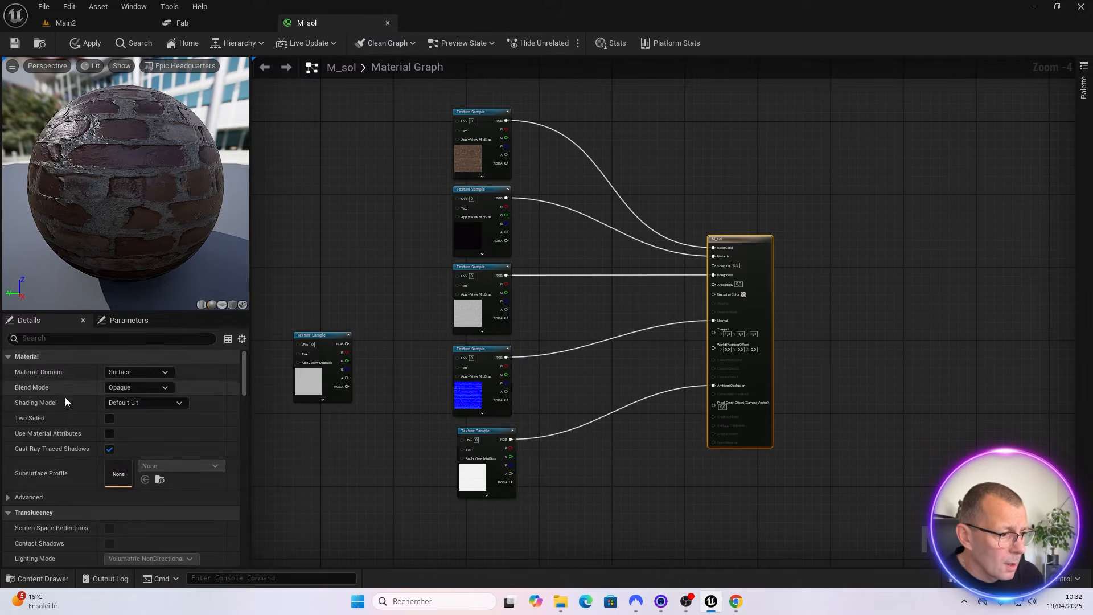
pyautogui.click(59, 338)
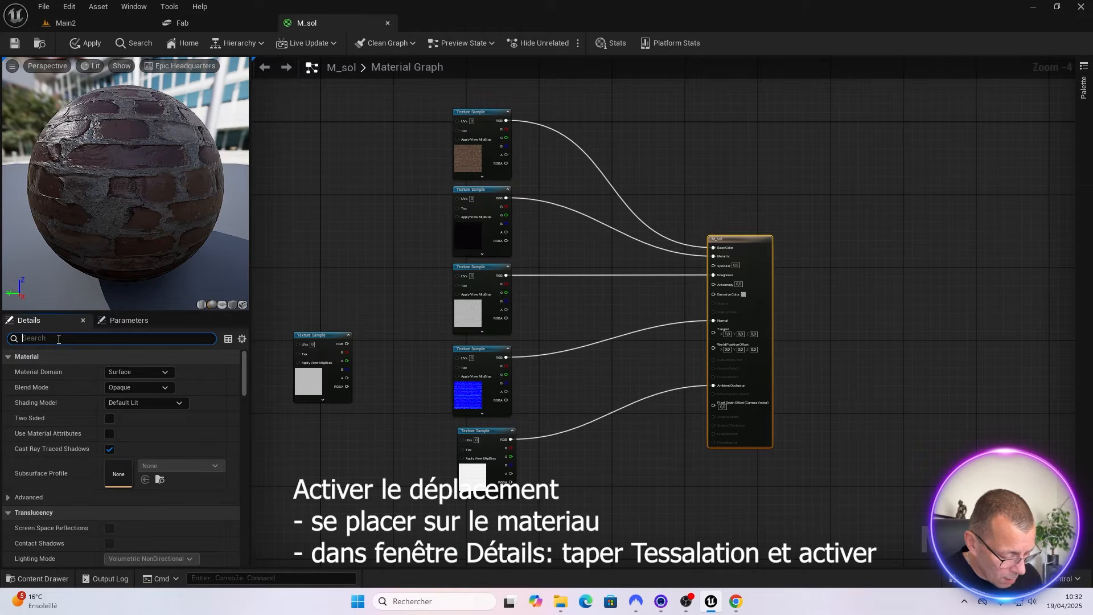
pyautogui.write('tess')
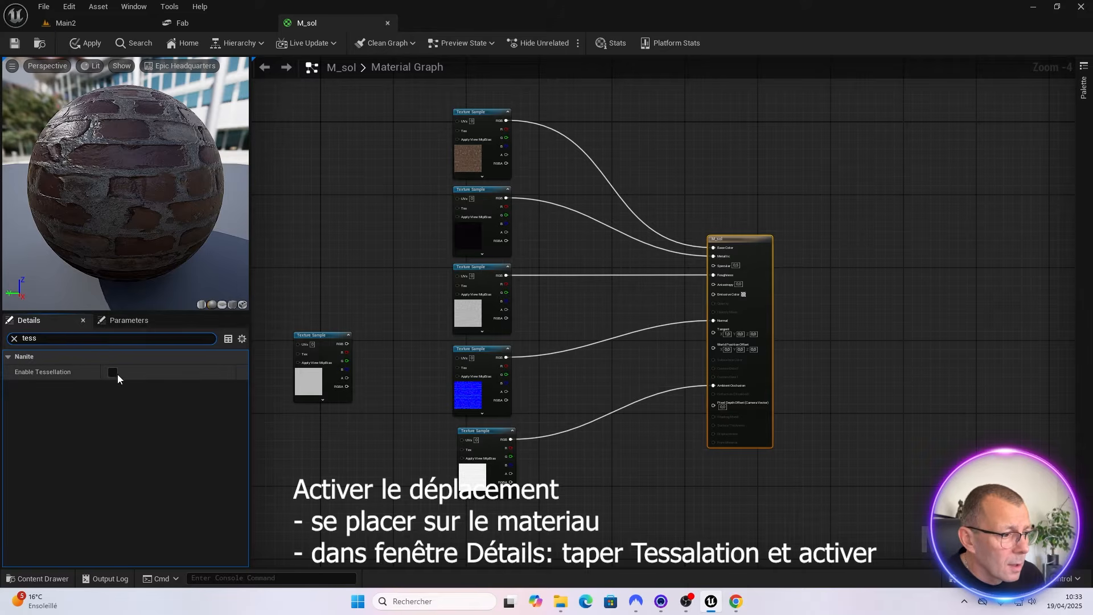
pyautogui.click(112, 372)
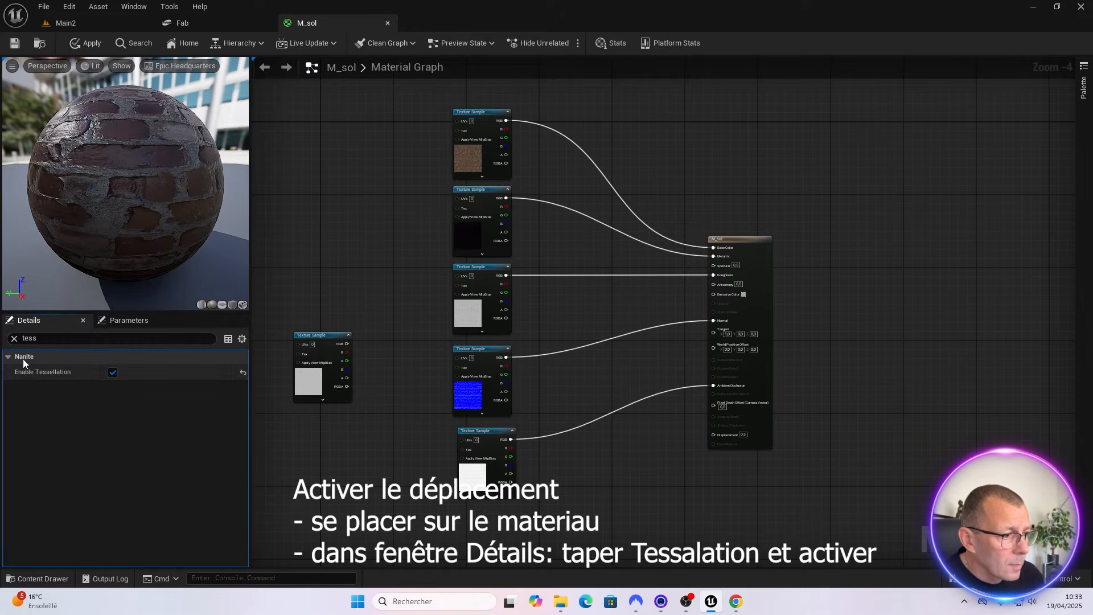
pyautogui.click(14, 340)
pyautogui.scroll(-8, 71, 483)
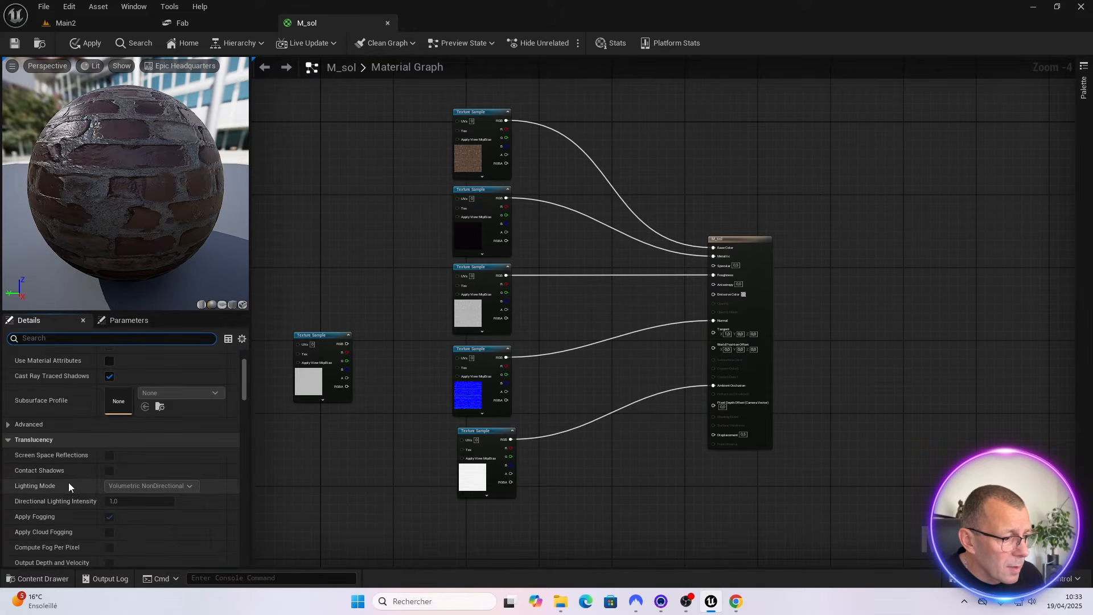
pyautogui.scroll(-5, 68, 481)
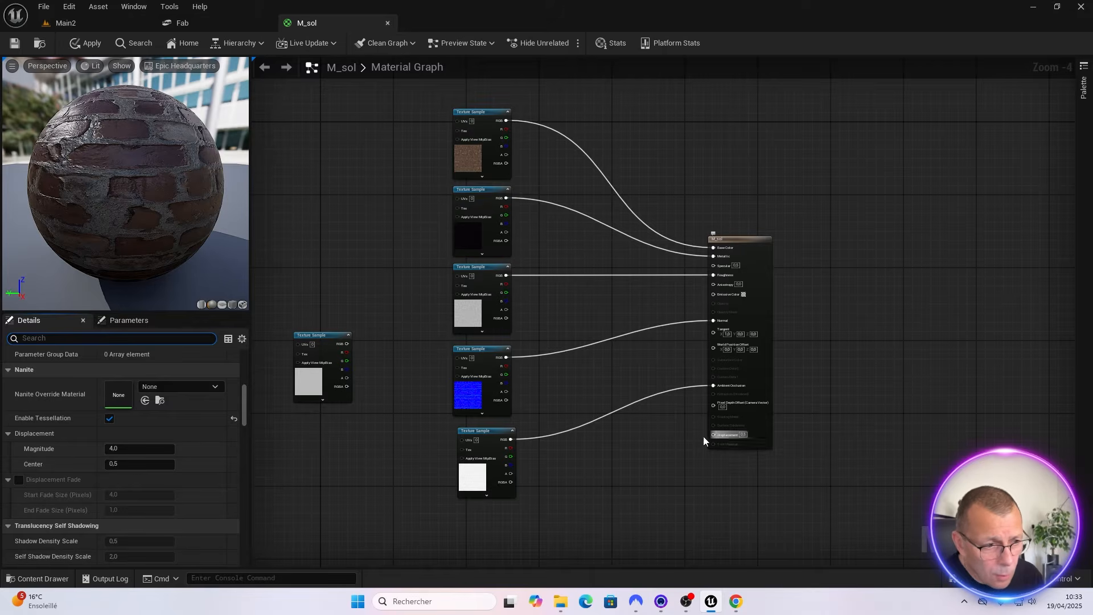
# Connect the displacement texture's RGB to the Displacement input and place its node below the ambient occlusion node
pyautogui.moveTo(347, 342); pyautogui.dragTo(719, 436)
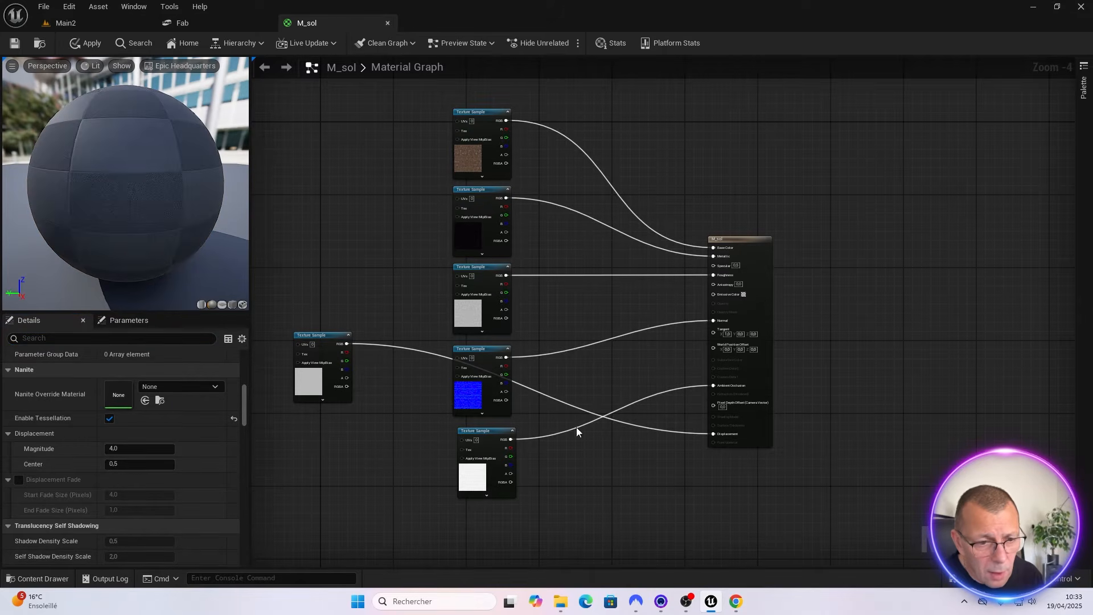
pyautogui.moveTo(326, 335); pyautogui.dragTo(344, 362)
pyautogui.moveTo(494, 512); pyautogui.dragTo(495, 512)
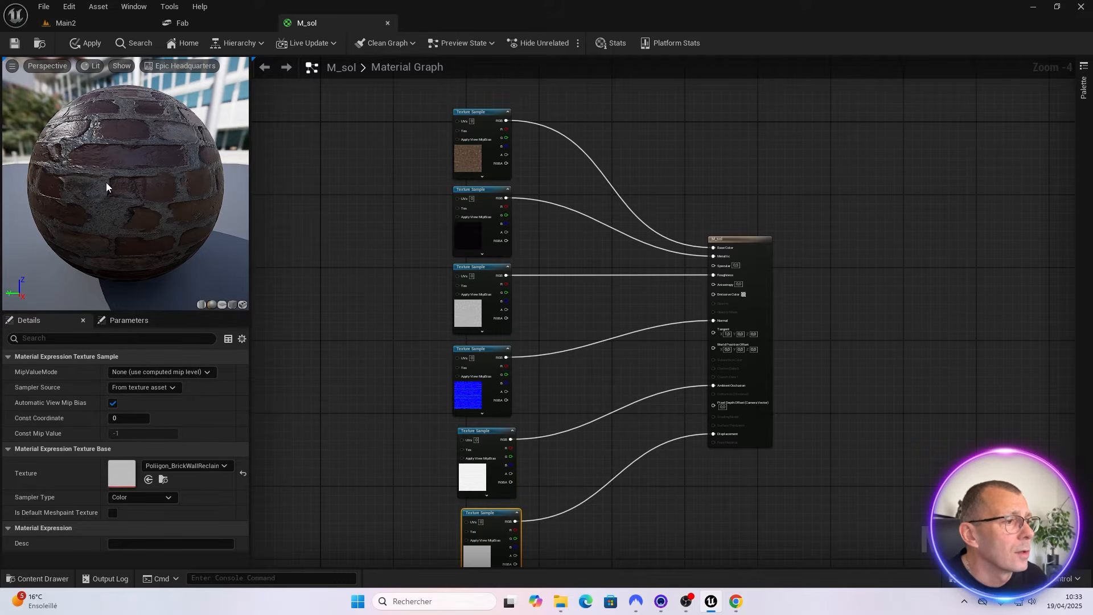
# Preview the brick material on a flat shape instead of the sphere and examine its surface from an angle
pyautogui.click(234, 304)
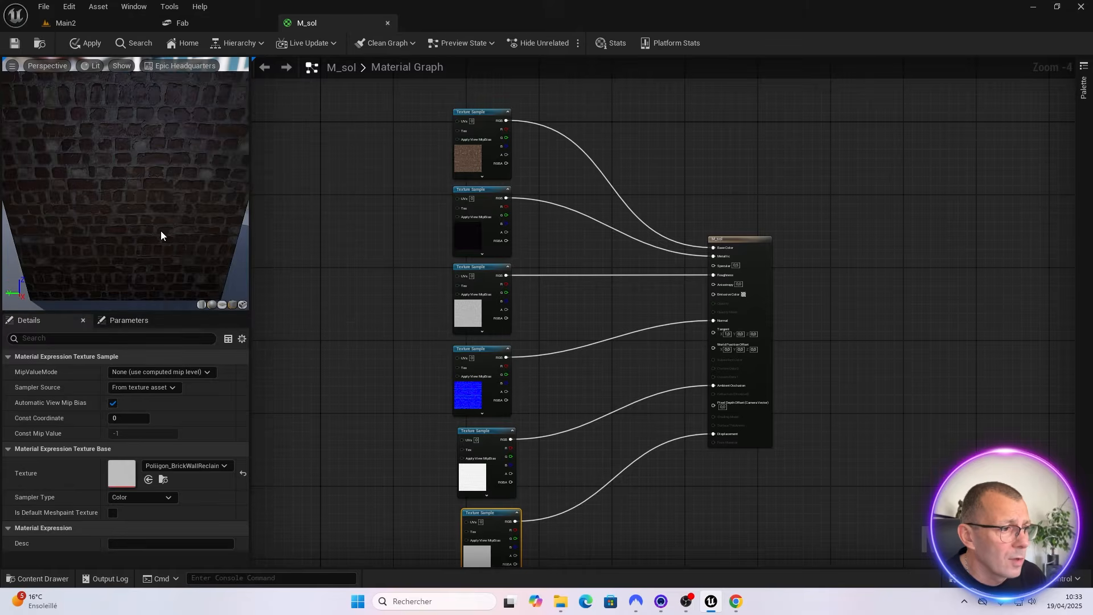
pyautogui.scroll(-3, 161, 230)
pyautogui.moveTo(116, 224); pyautogui.dragTo(74, 224)
pyautogui.scroll(4, 40, 227)
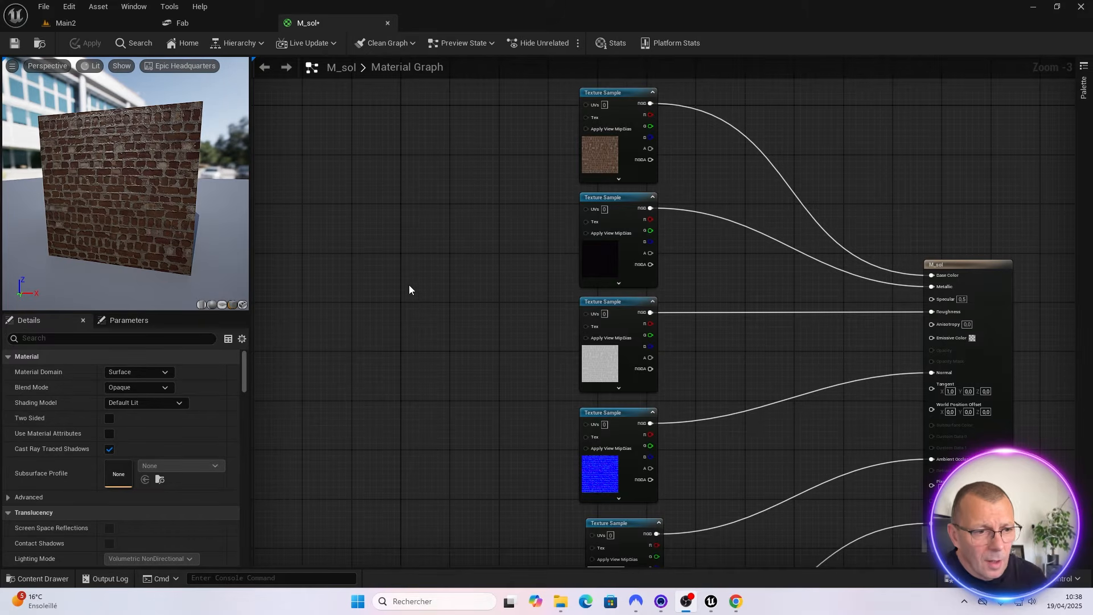
# Add a TextureCoordinate node left of the texture samples and feed it into input A of a new Multiply node
pyautogui.rightClick(361, 265)
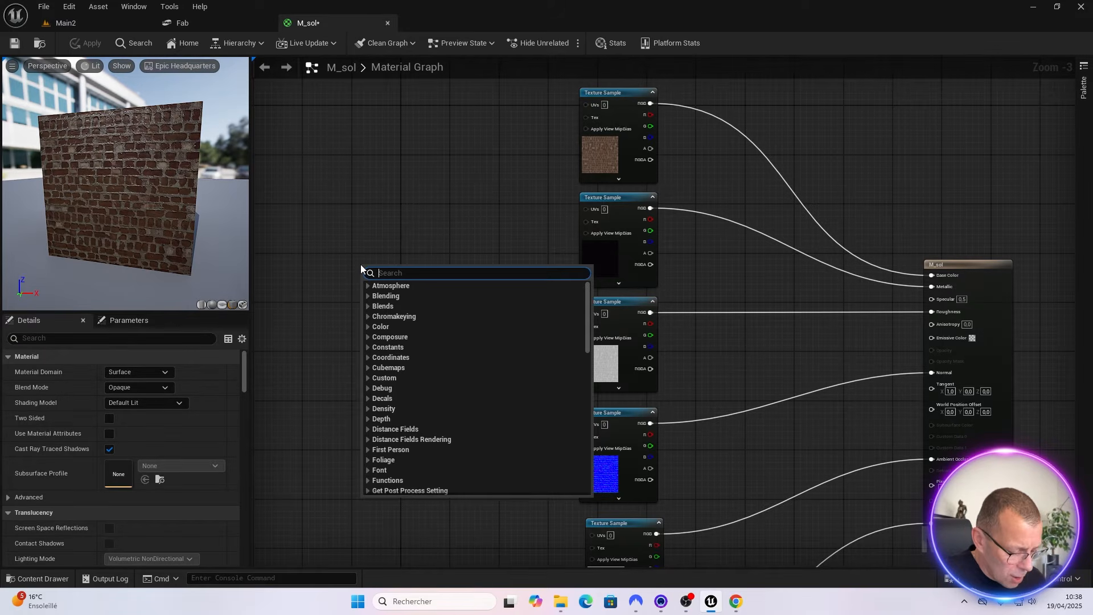
pyautogui.write('tex')
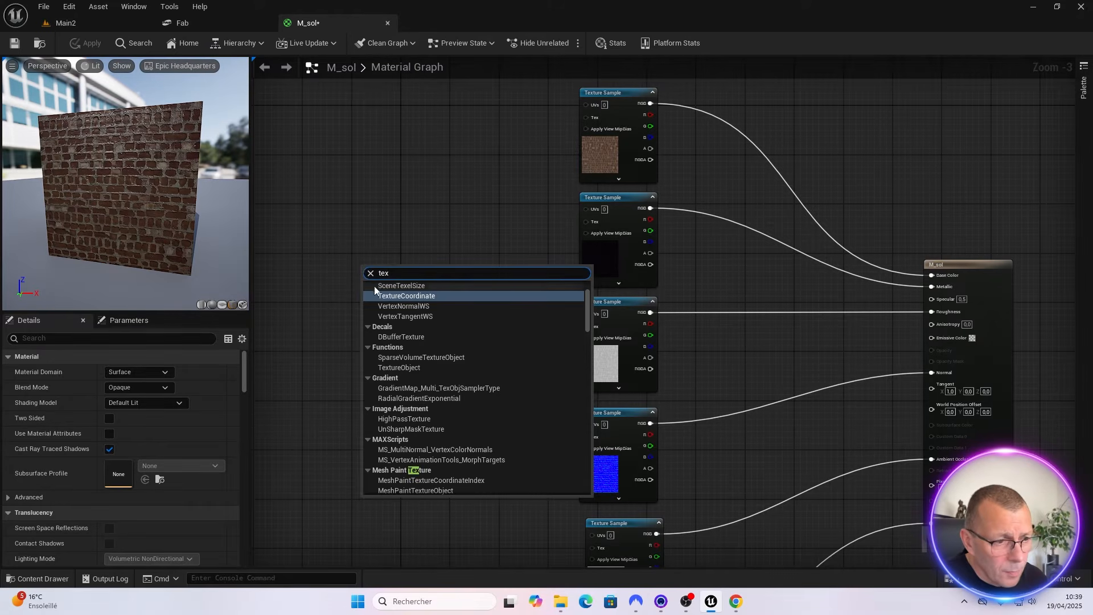
pyautogui.click(385, 295)
pyautogui.moveTo(396, 269); pyautogui.dragTo(337, 240)
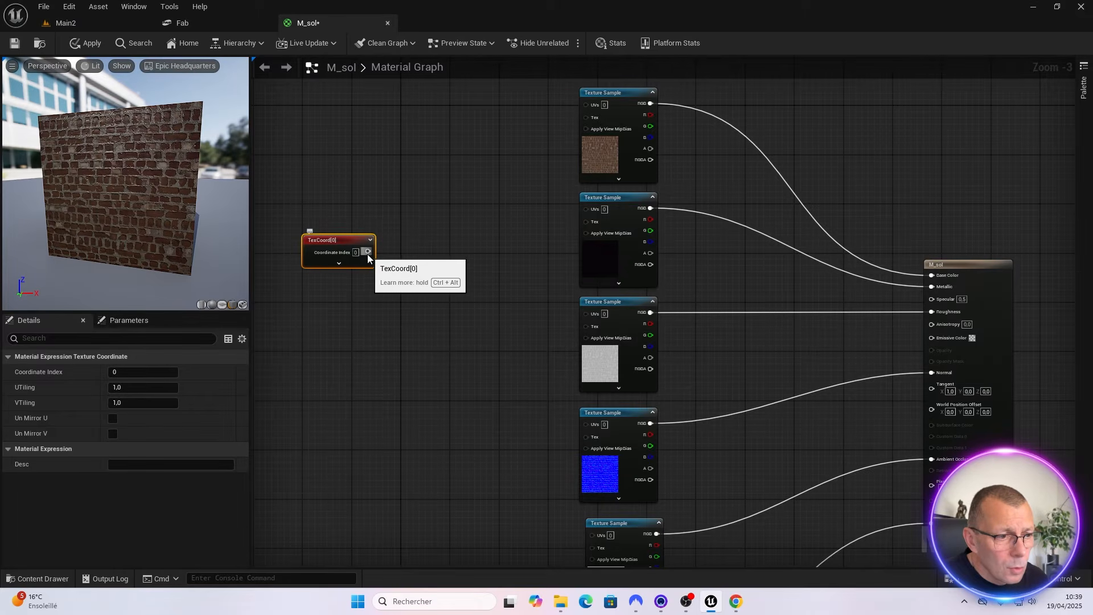
pyautogui.moveTo(367, 251); pyautogui.dragTo(405, 251)
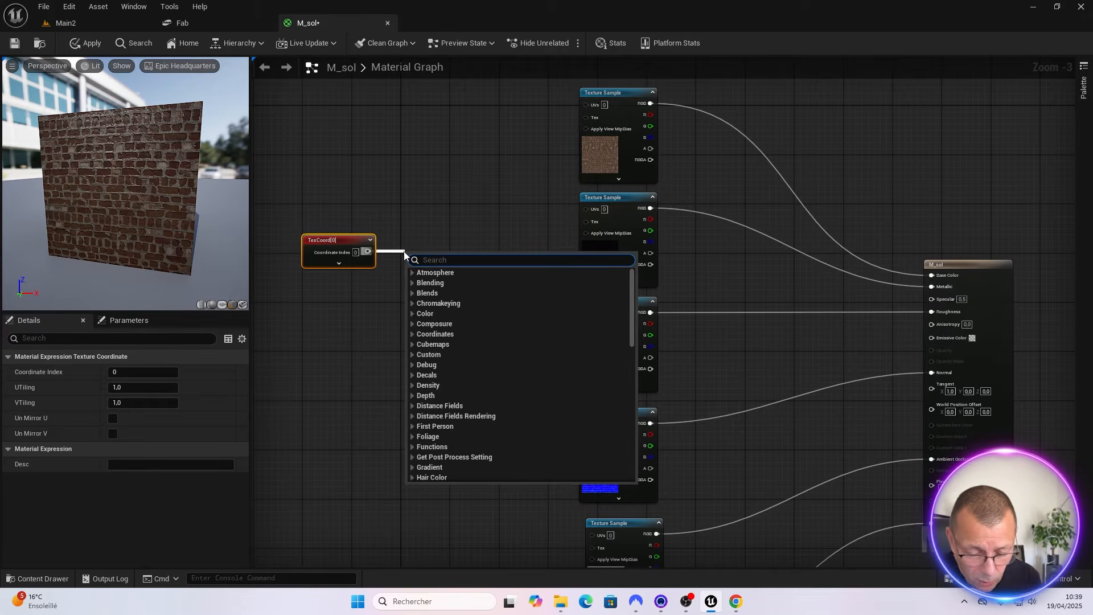
pyautogui.write('*')
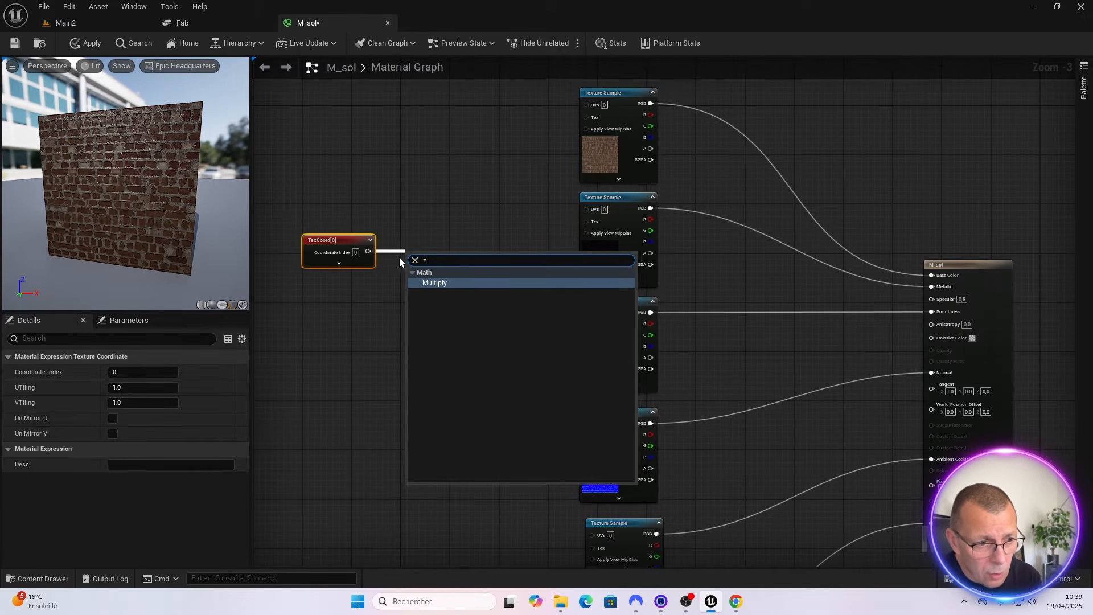
pyautogui.click(429, 284)
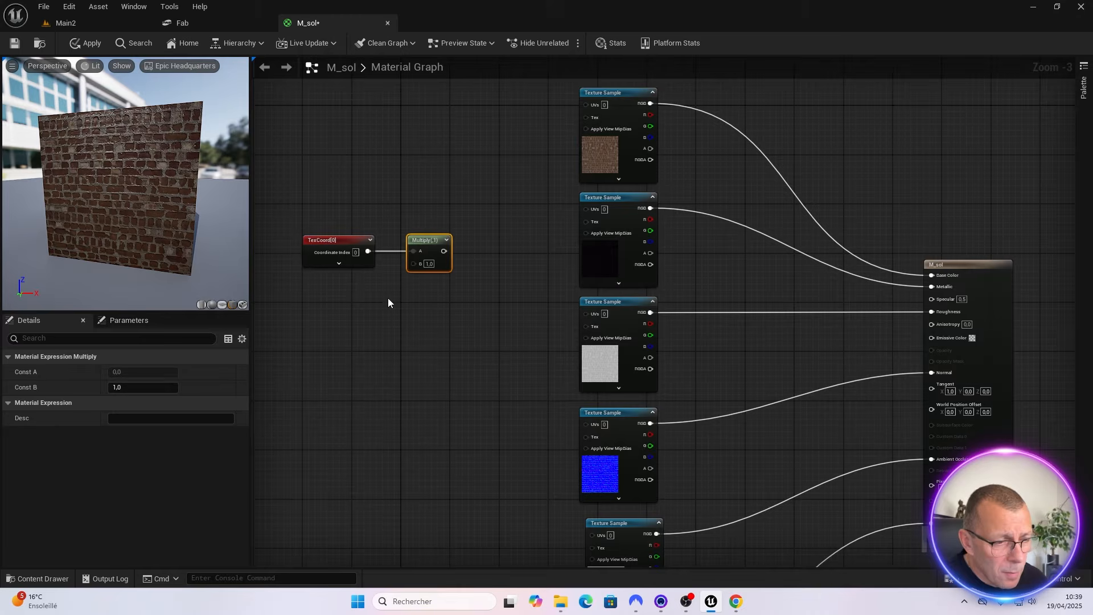
# Add a Constant node below the texture coordinate node and convert it to a parameter named Tiling
pyautogui.rightClick(319, 288)
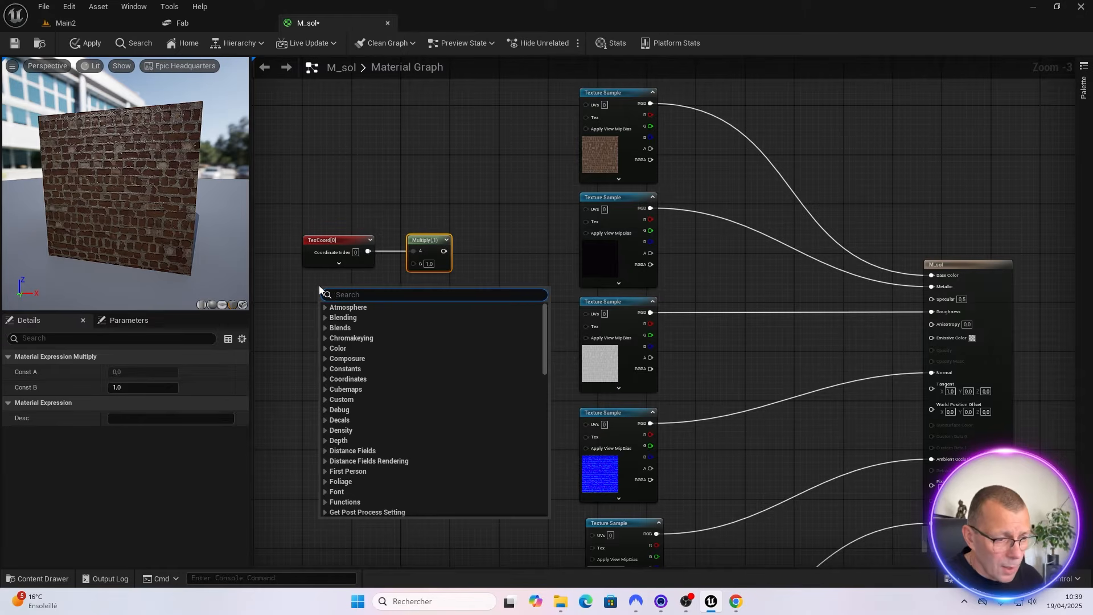
pyautogui.write('cons')
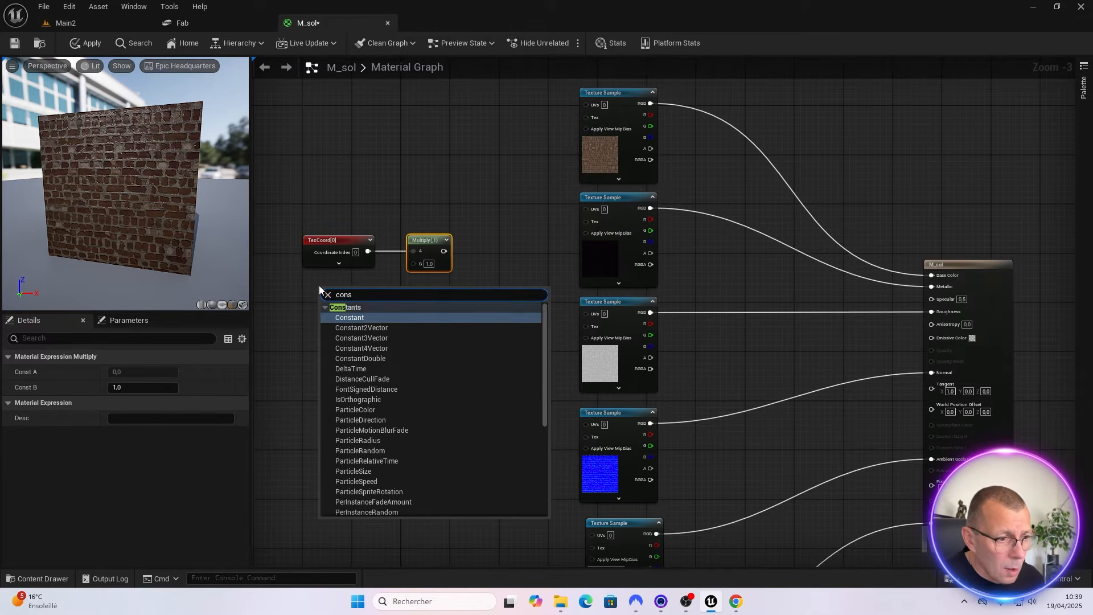
pyautogui.click(345, 318)
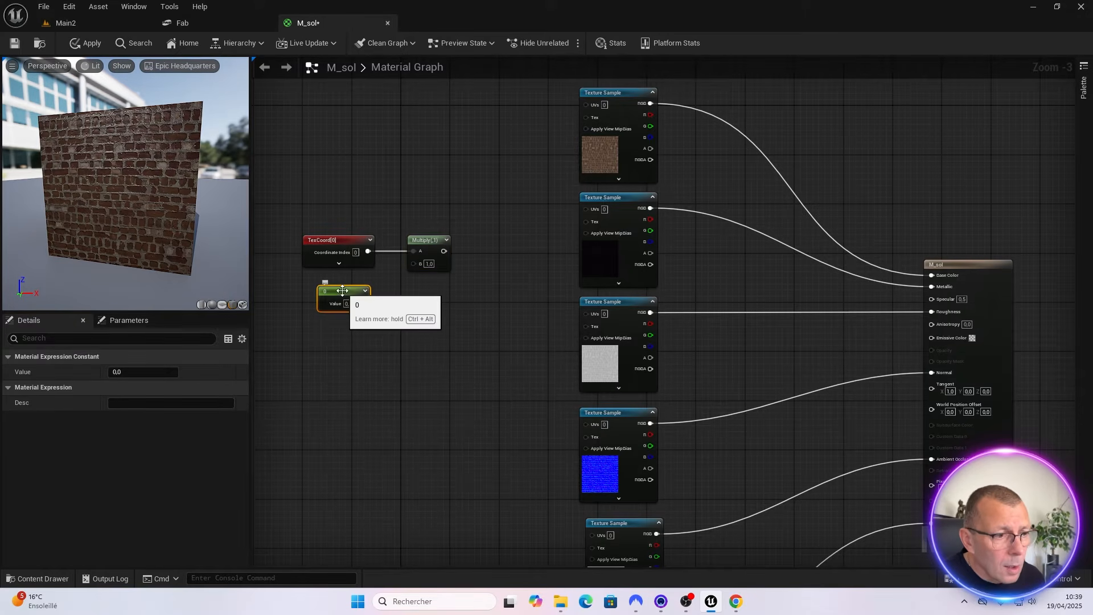
pyautogui.rightClick(342, 291)
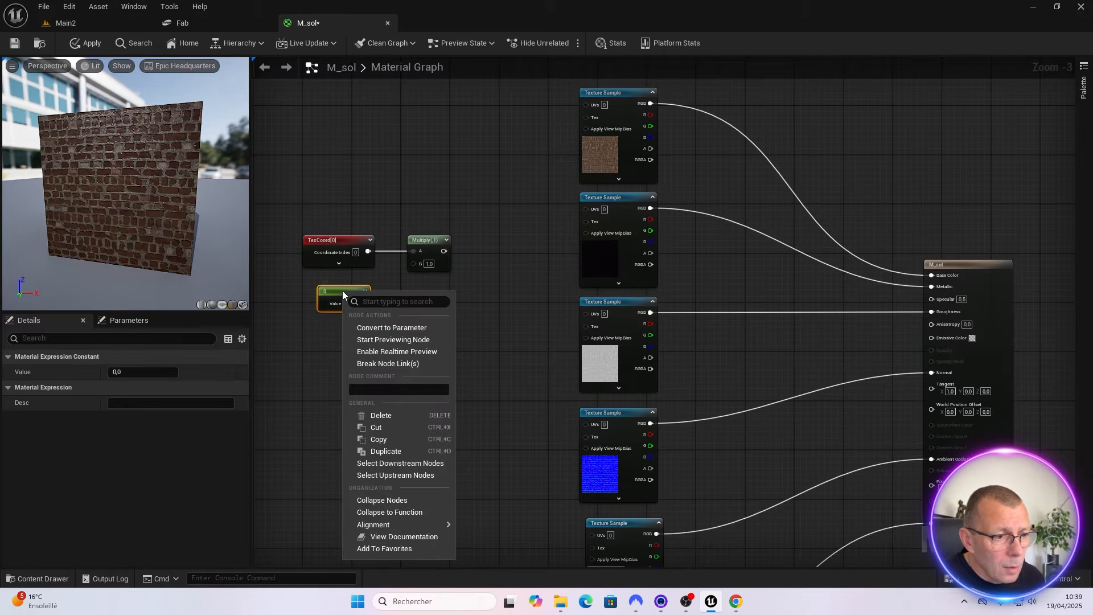
pyautogui.click(384, 328)
pyautogui.write('Tilin')
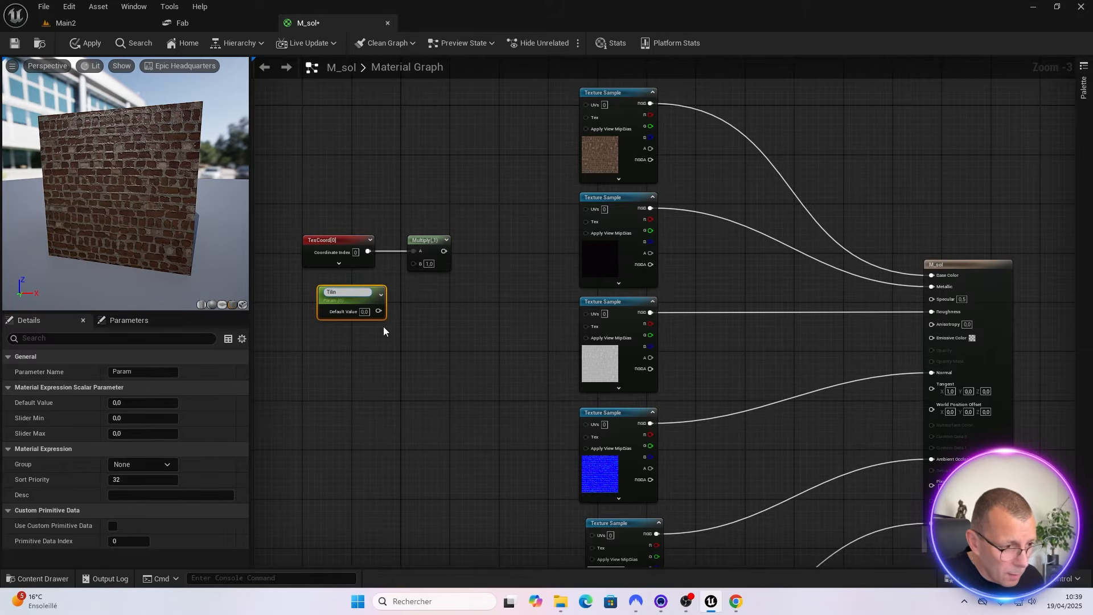
pyautogui.write('g')
pyautogui.press('Return')
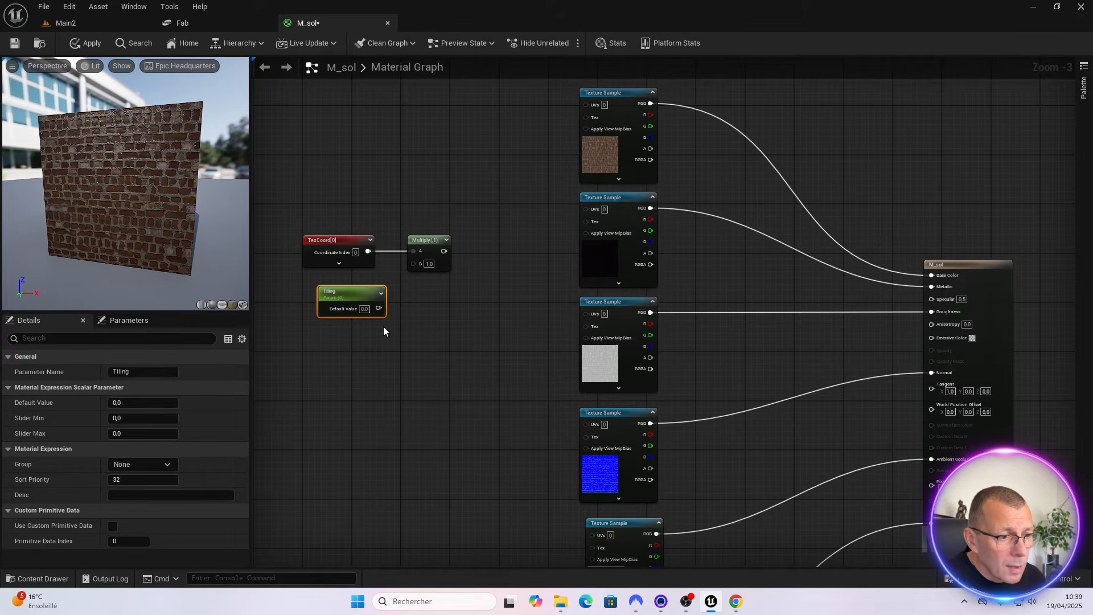
# Set the Tiling parameter's default value to 1 and connect it to input B of the Multiply node
pyautogui.click(365, 311)
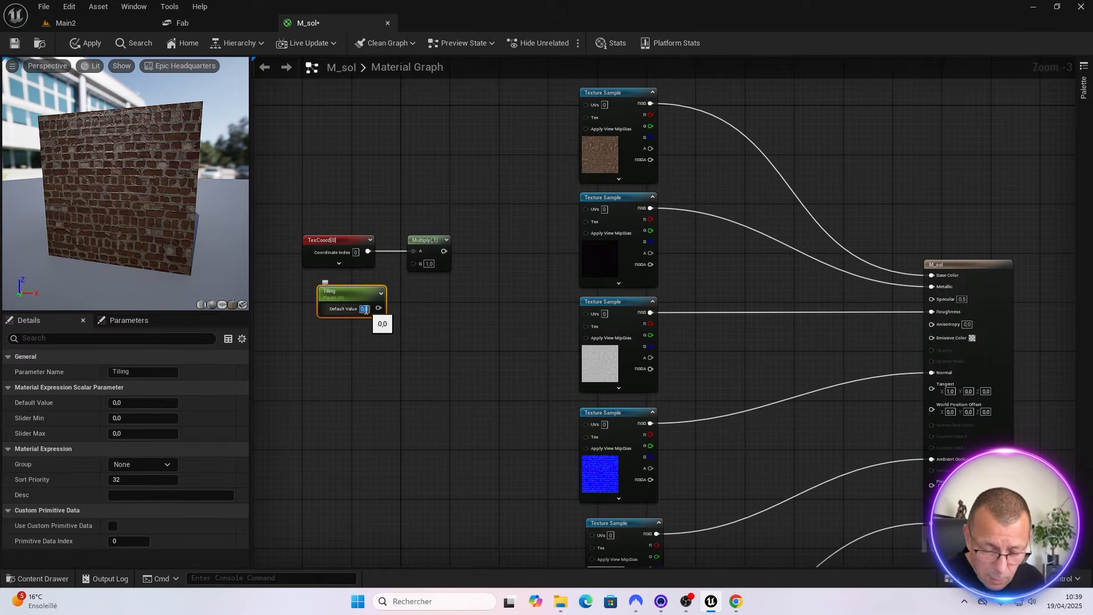
pyautogui.write('1')
pyautogui.press('Return')
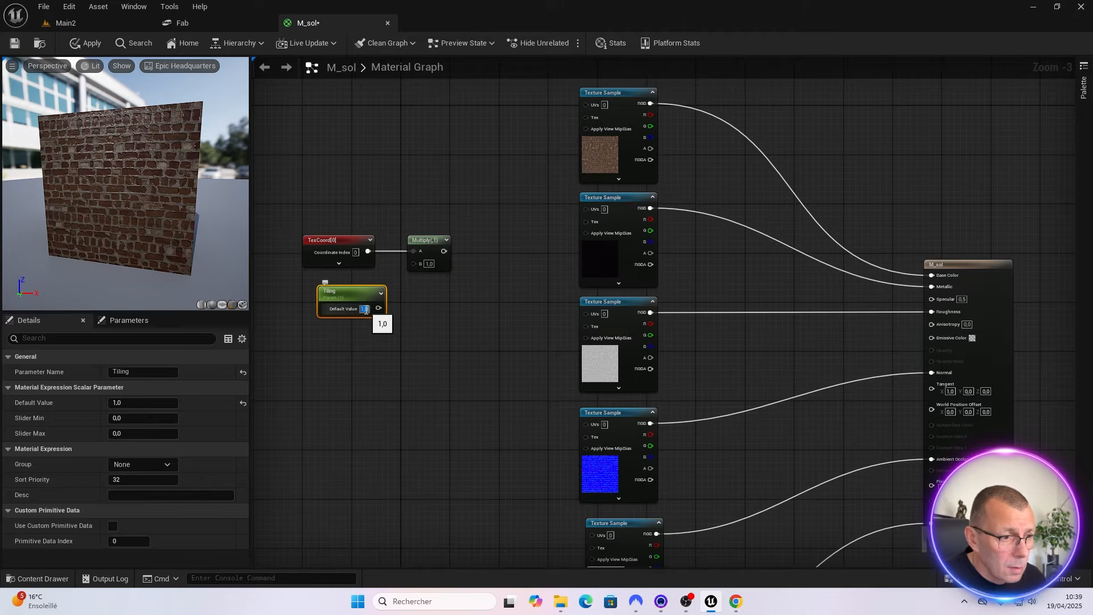
pyautogui.moveTo(359, 291); pyautogui.dragTo(417, 265)
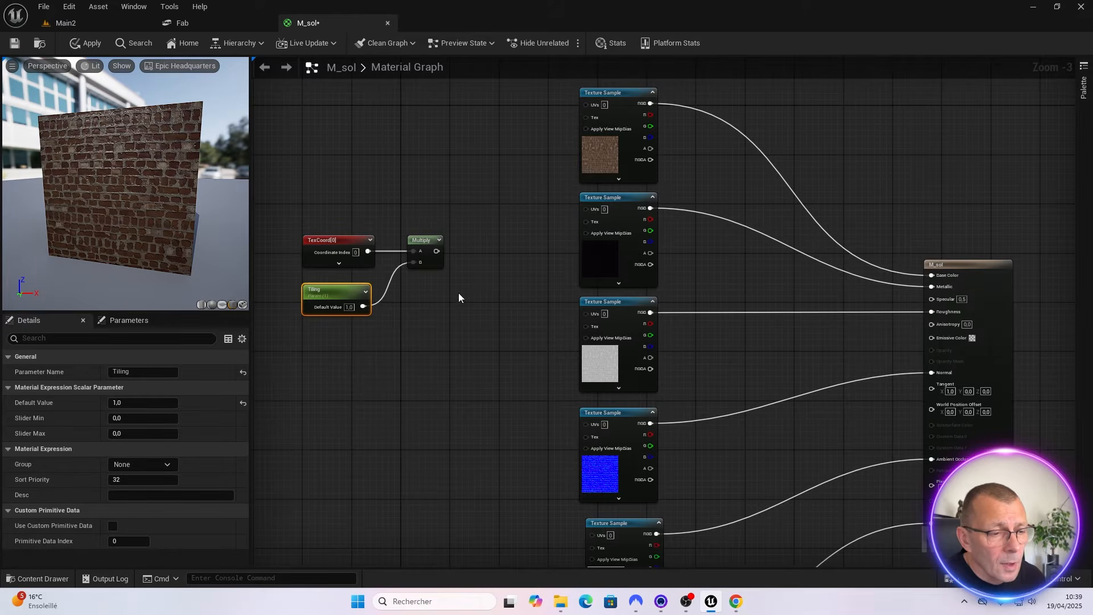
# Connect the Multiply node's output to the UVs input of all six texture samples
pyautogui.moveTo(437, 251); pyautogui.dragTo(592, 105)
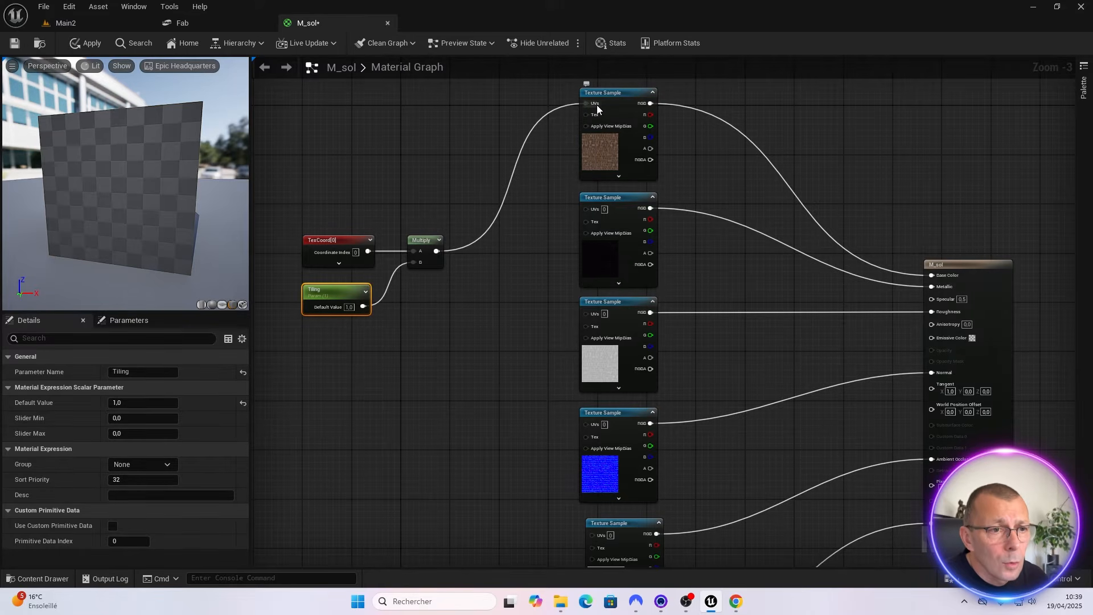
pyautogui.moveTo(437, 251); pyautogui.dragTo(589, 209)
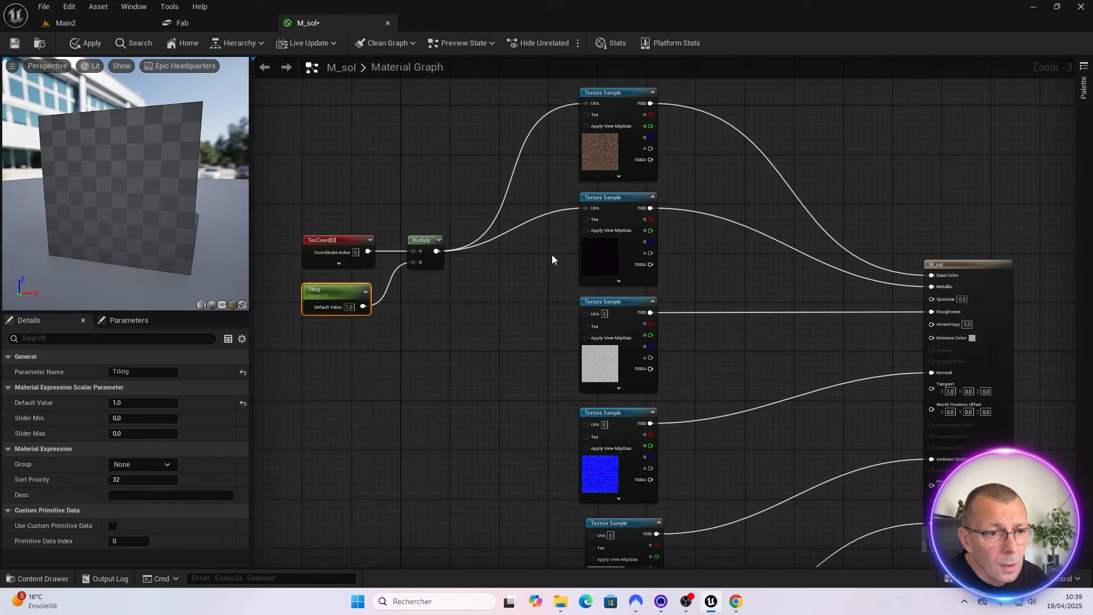
pyautogui.moveTo(437, 252); pyautogui.dragTo(589, 313)
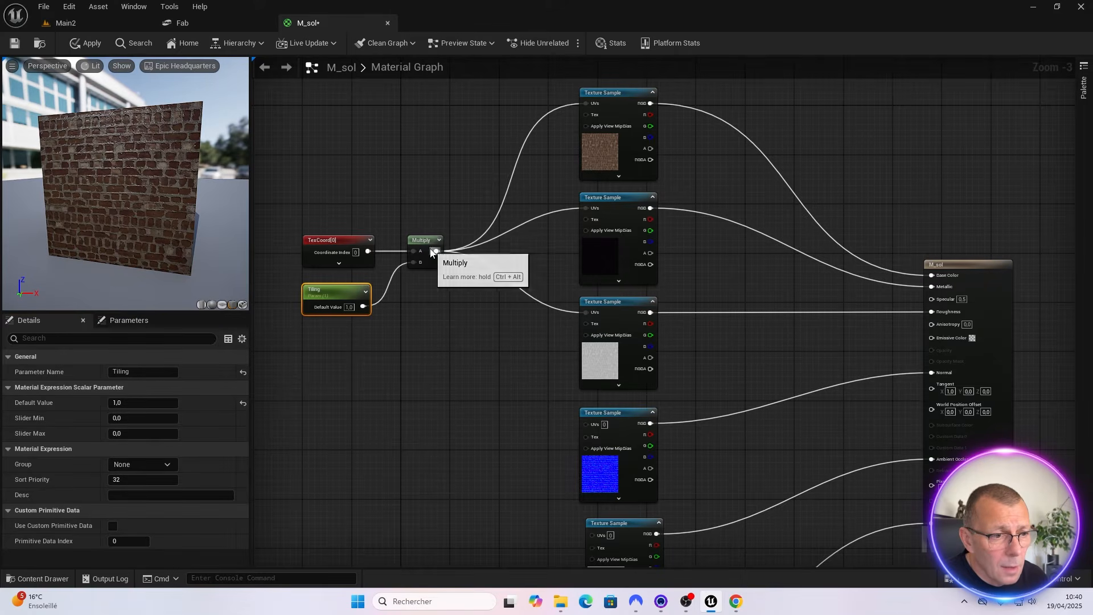
pyautogui.moveTo(436, 251); pyautogui.dragTo(587, 426)
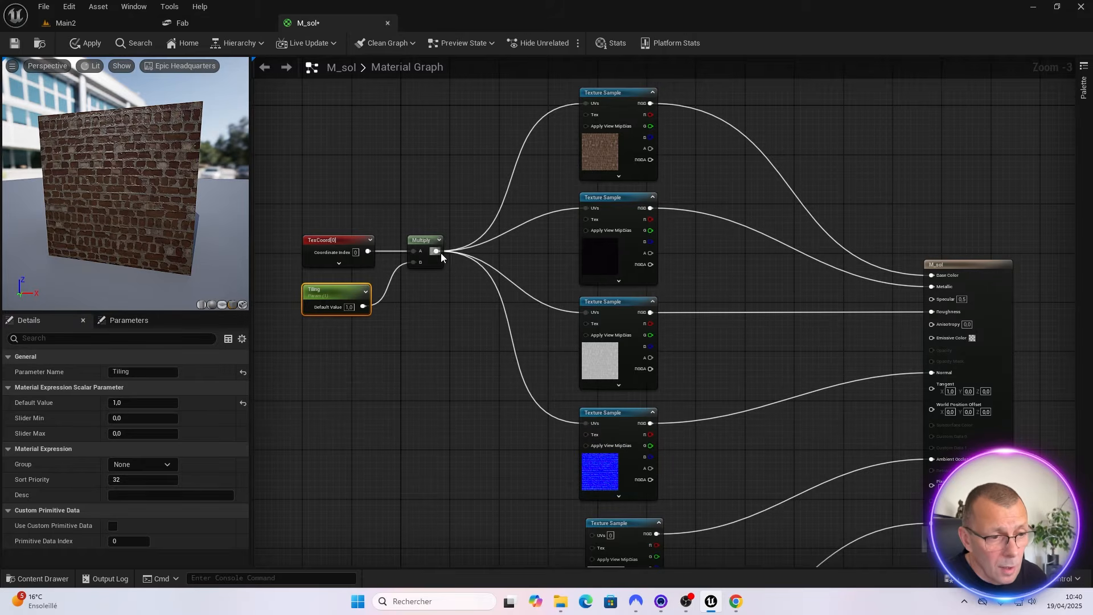
pyautogui.moveTo(436, 252); pyautogui.dragTo(592, 535)
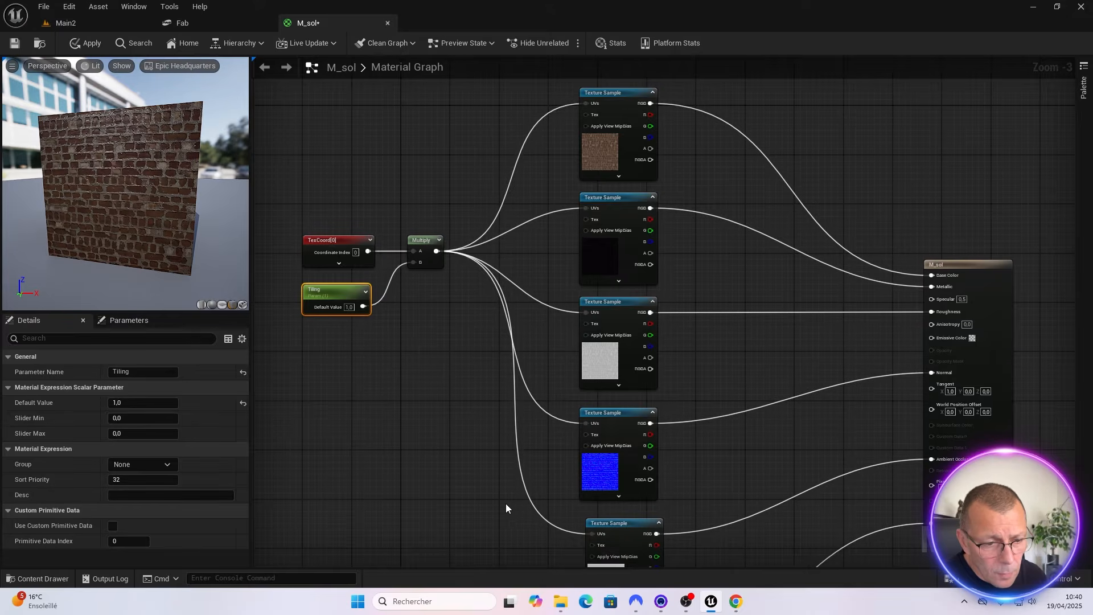
pyautogui.moveTo(511, 503); pyautogui.dragTo(517, 361, button='right')
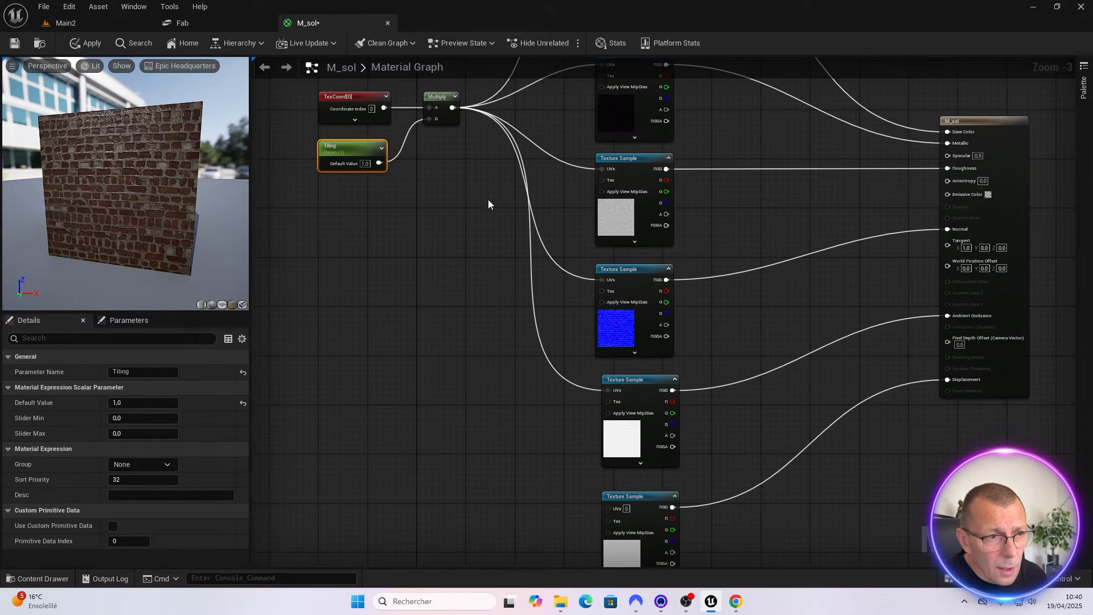
pyautogui.moveTo(454, 108); pyautogui.dragTo(606, 508)
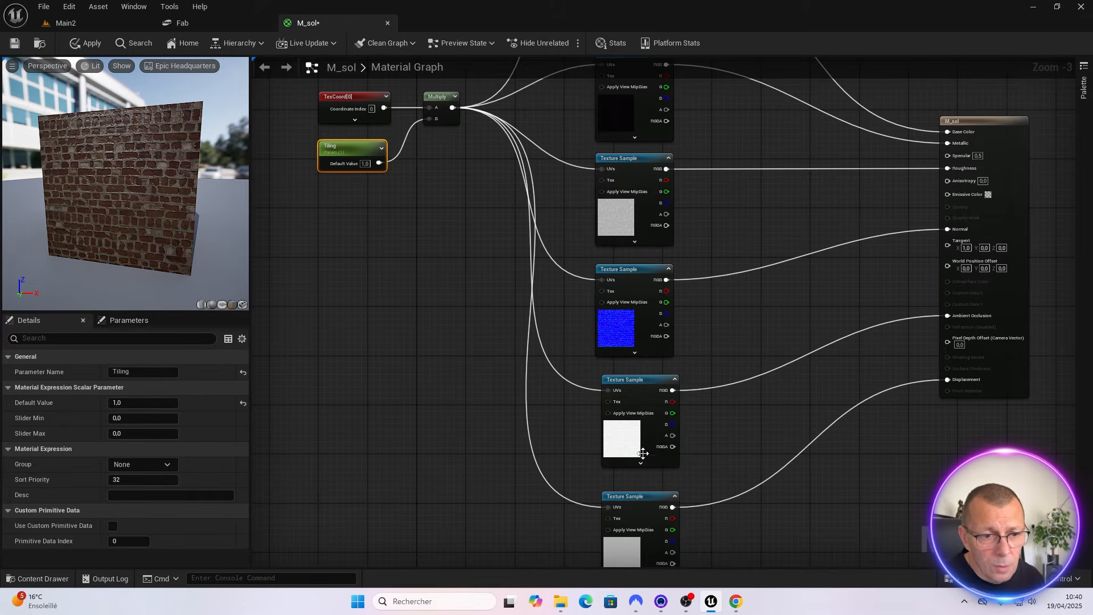
# Test the Tiling parameter with default values of 2 and 0.5 on the preview, then restore it to 1
pyautogui.moveTo(439, 215); pyautogui.dragTo(434, 288, button='right')
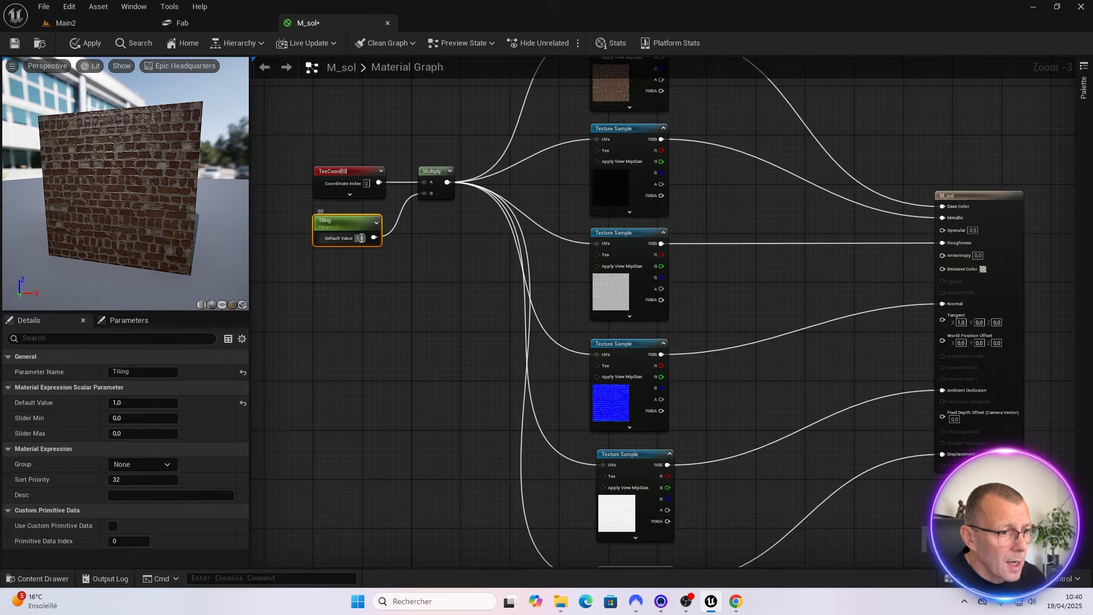
pyautogui.click(117, 403)
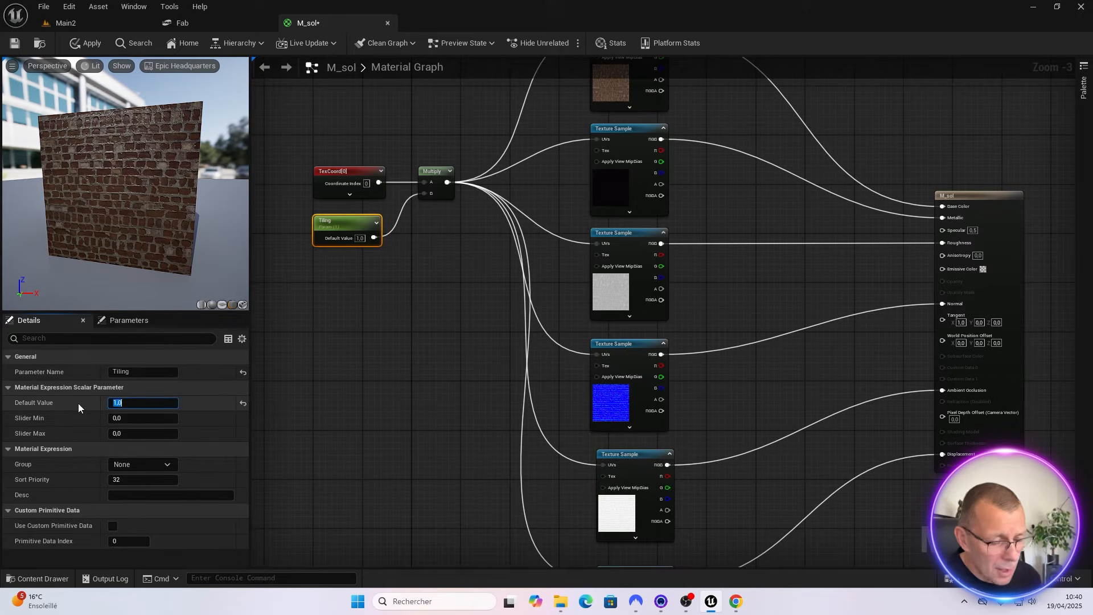
pyautogui.write('2')
pyautogui.press('Return')
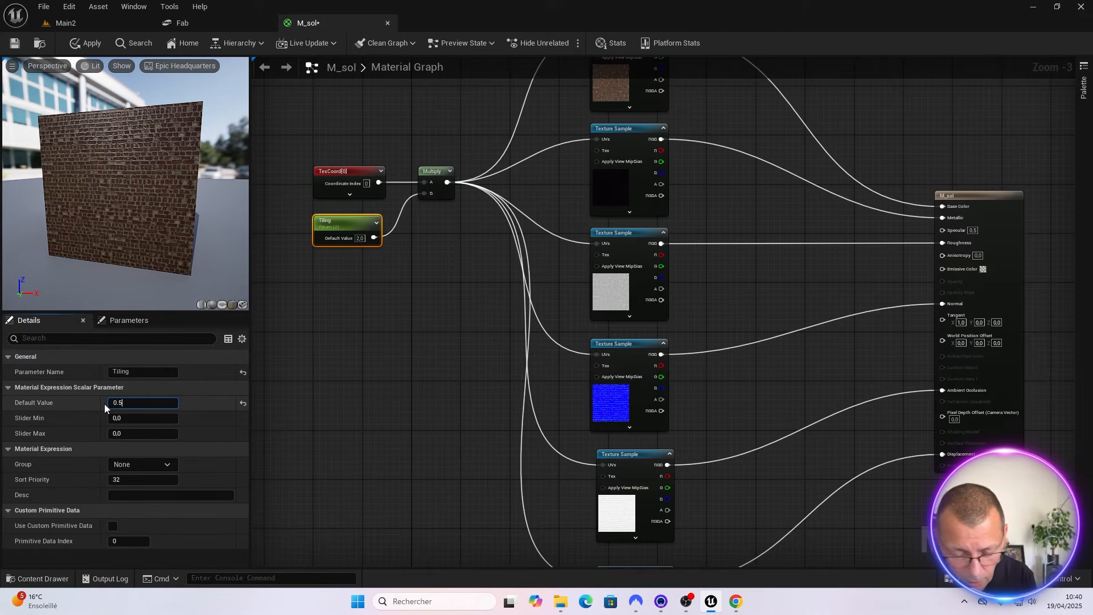
pyautogui.press('Return')
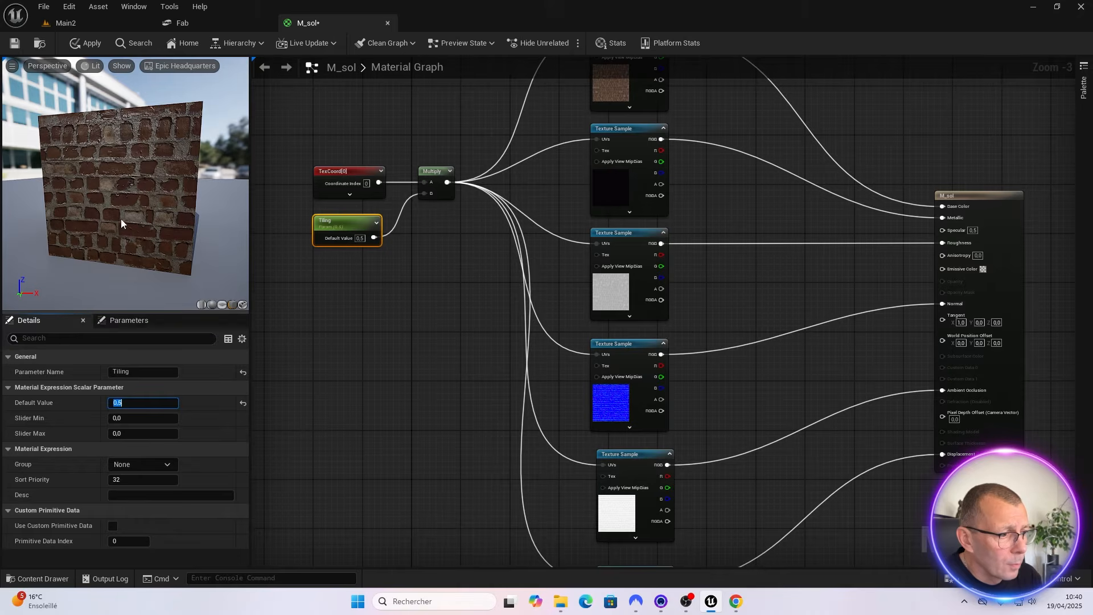
pyautogui.write('1')
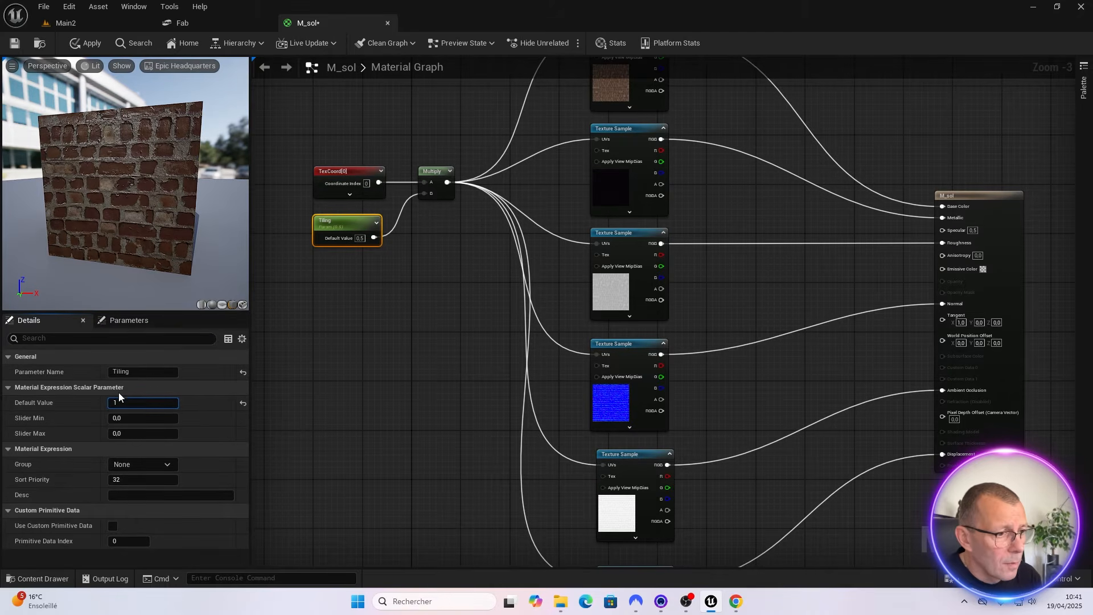
pyautogui.press('Return')
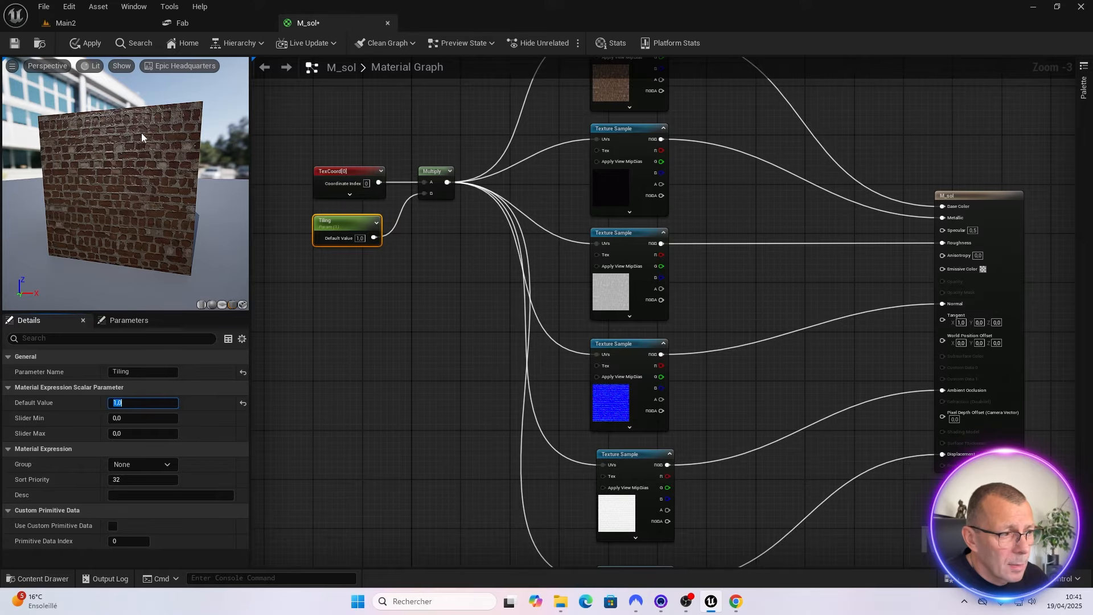
# Add a Constant node below the Tiling parameter and convert it to a parameter named U tile
pyautogui.moveTo(350, 221); pyautogui.dragTo(348, 215)
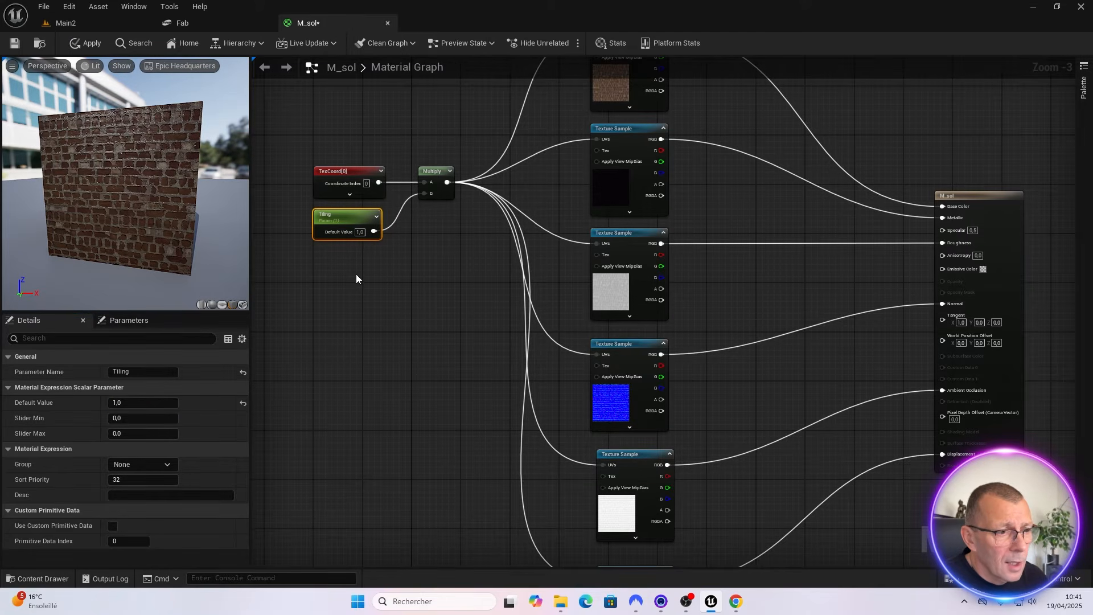
pyautogui.rightClick(325, 270)
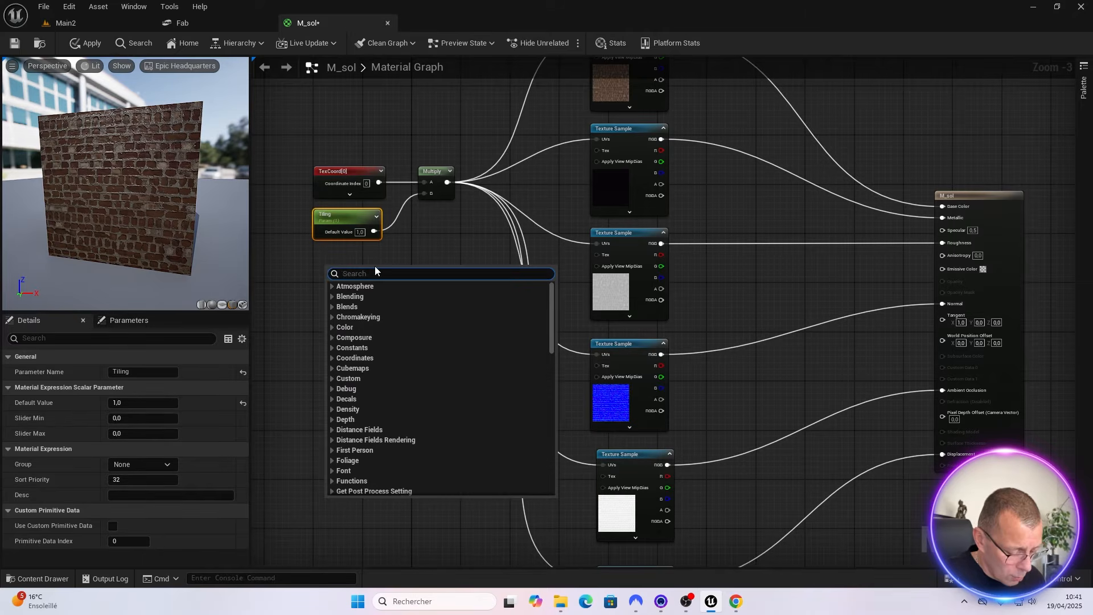
pyautogui.write('cons')
pyautogui.press('Return')
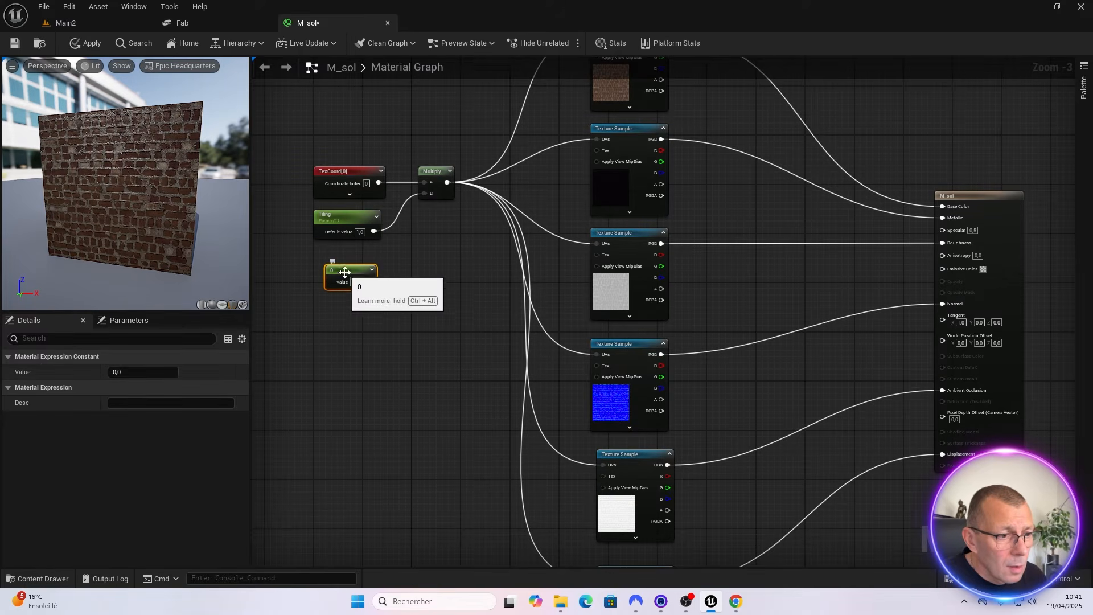
pyautogui.rightClick(349, 272)
pyautogui.click(377, 310)
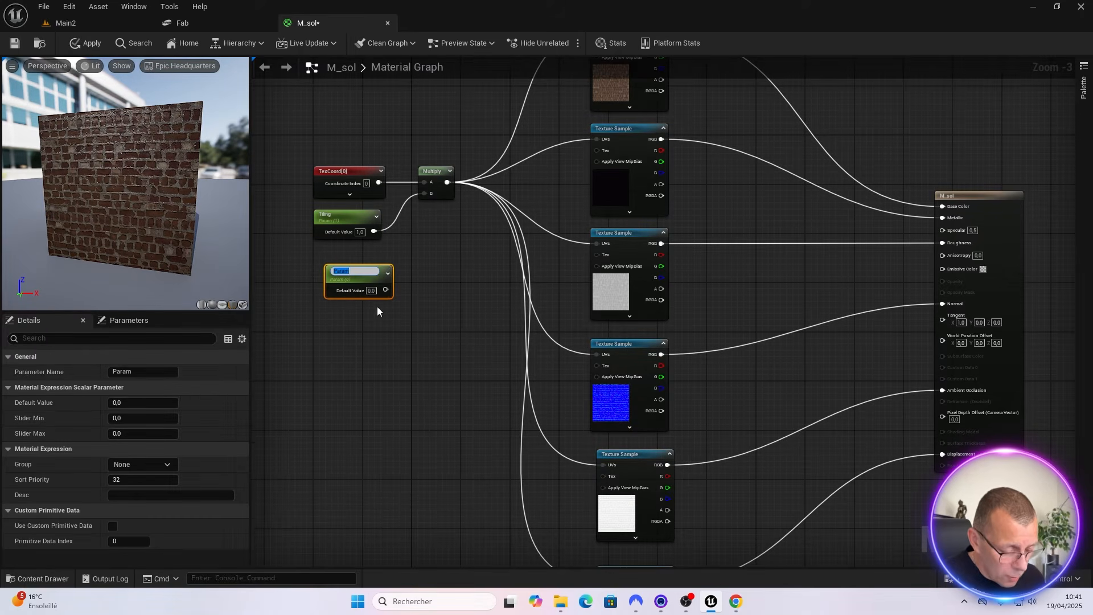
pyautogui.write('U tile')
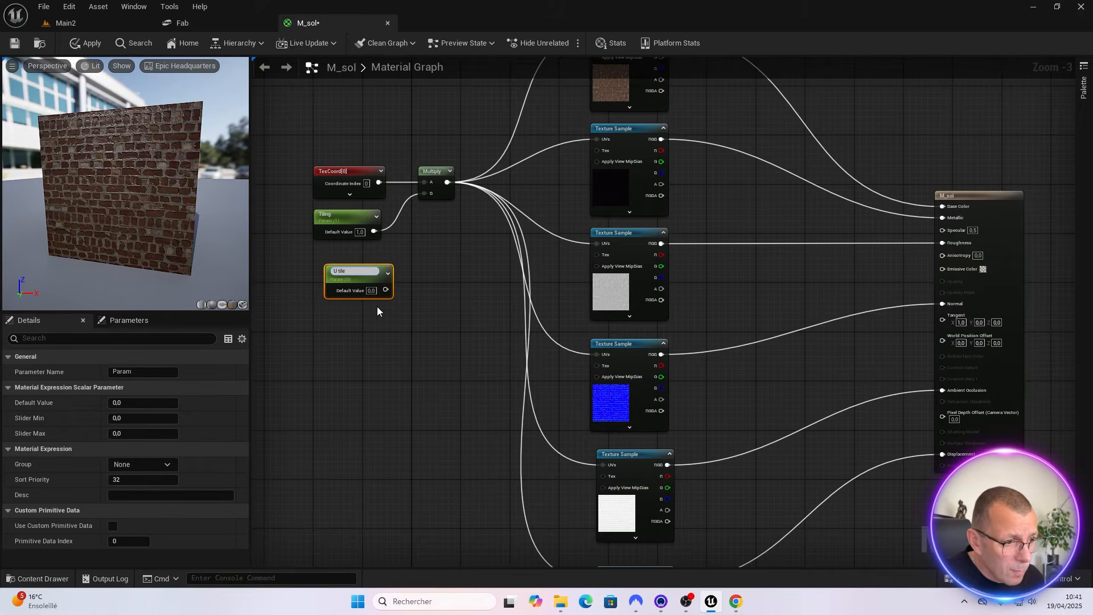
pyautogui.press('Return')
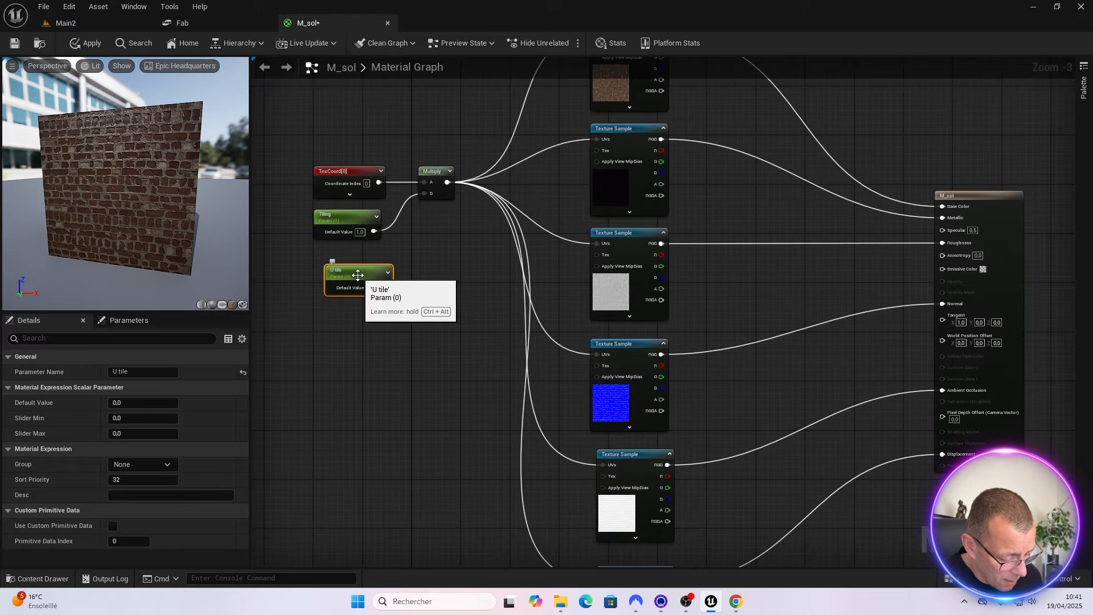
# Duplicate the U tile parameter, name the copy V tile, and stack the two nodes in line below Tiling
pyautogui.hotkey('ctrl', 'd')
pyautogui.moveTo(373, 288); pyautogui.dragTo(347, 322)
pyautogui.click(114, 372)
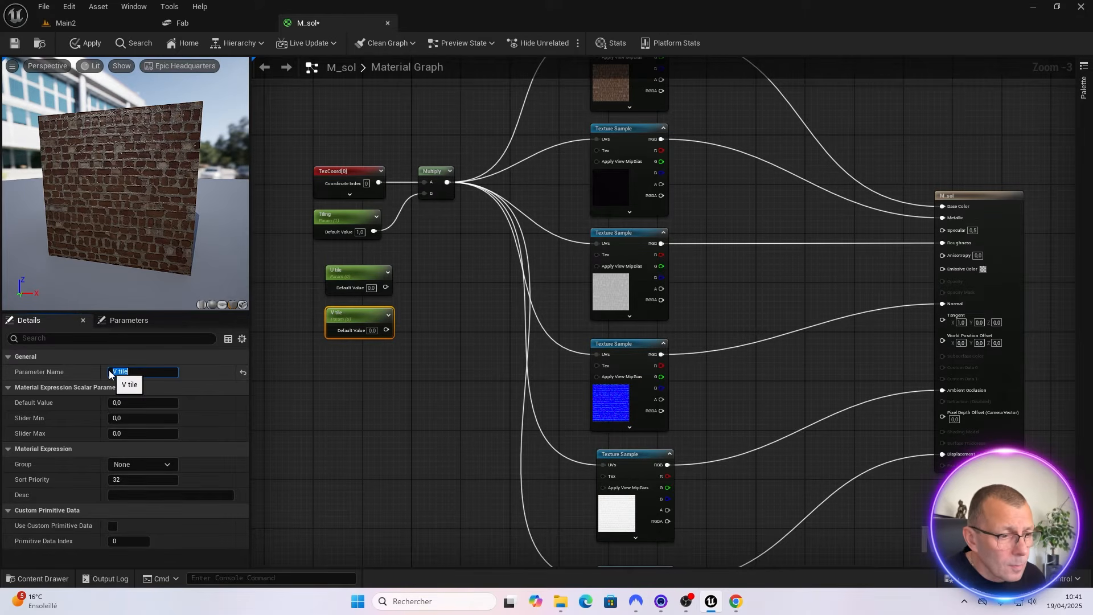
pyautogui.moveTo(348, 272); pyautogui.dragTo(329, 271)
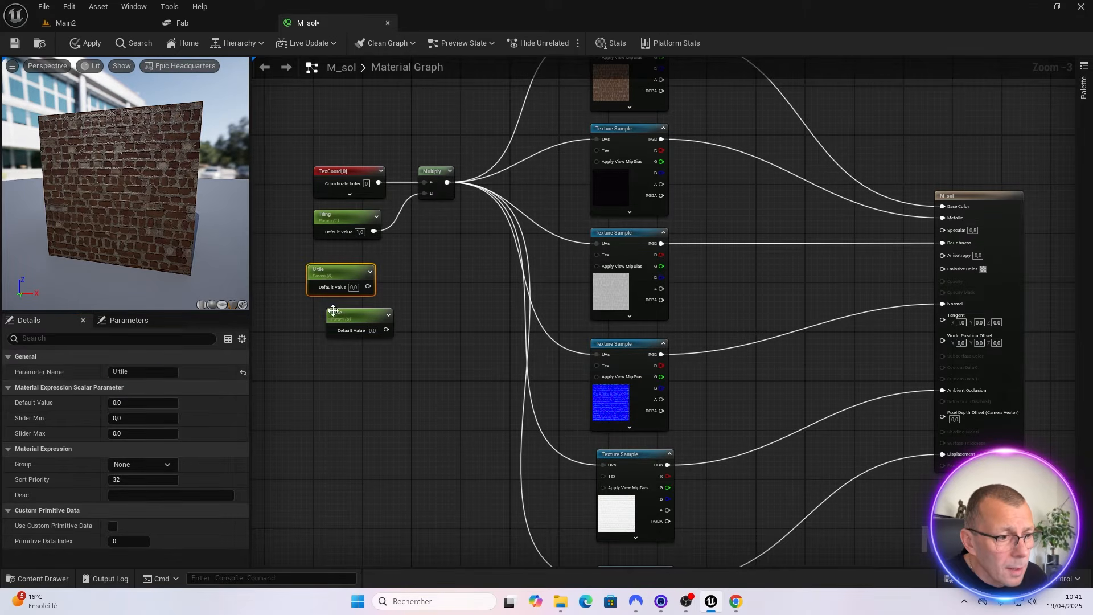
pyautogui.moveTo(353, 313); pyautogui.dragTo(336, 315)
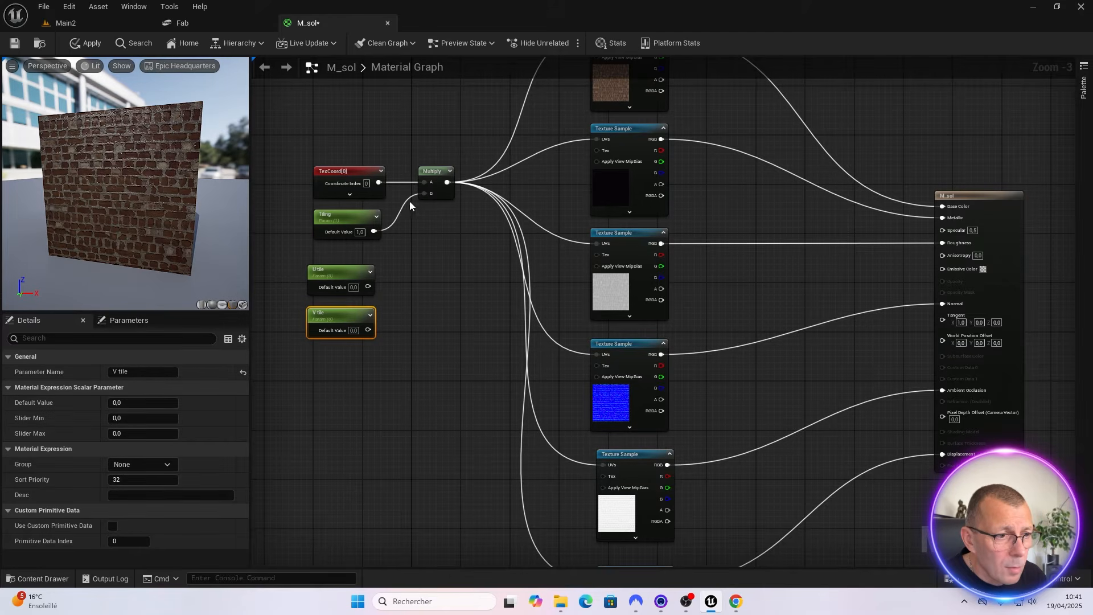
# Combine U tile and V tile in an AppendVector node and feed it into Multiply's input B in place of Tiling
pyautogui.moveTo(370, 286); pyautogui.dragTo(396, 286)
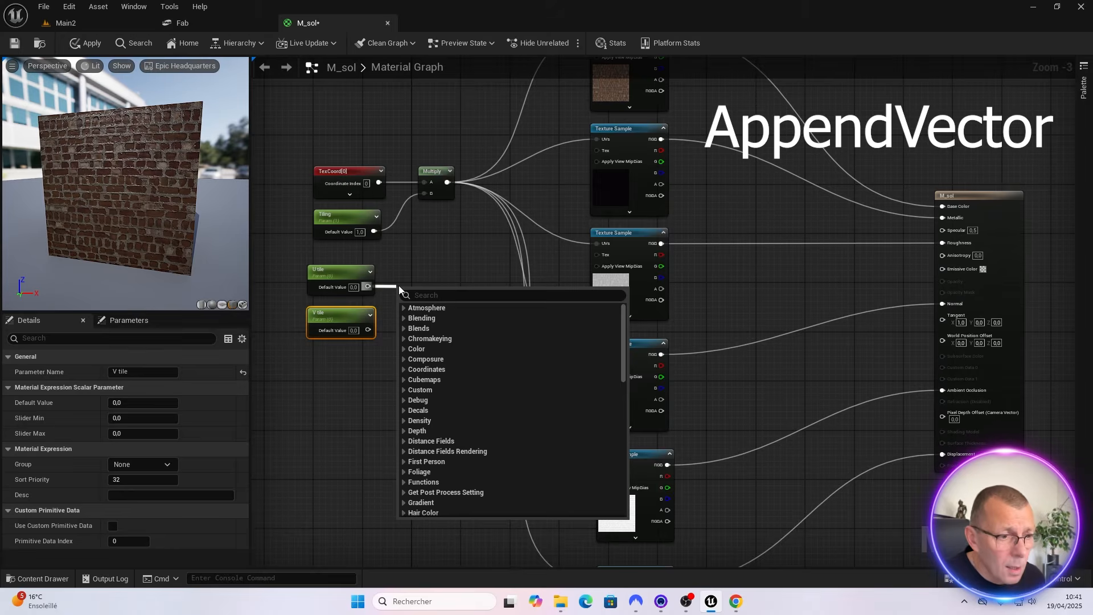
pyautogui.write('append')
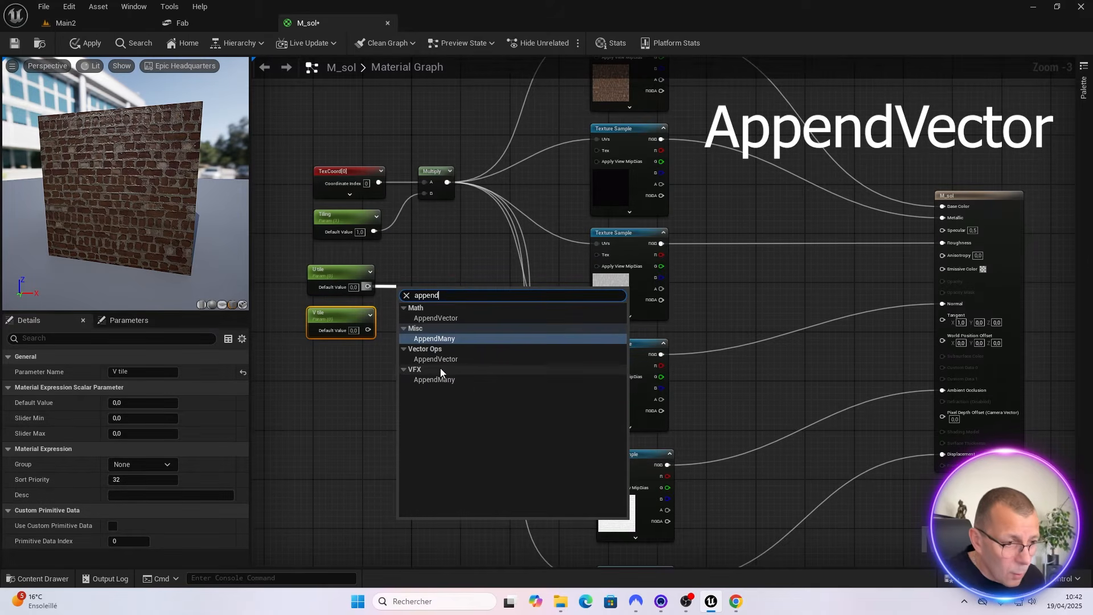
pyautogui.click(443, 317)
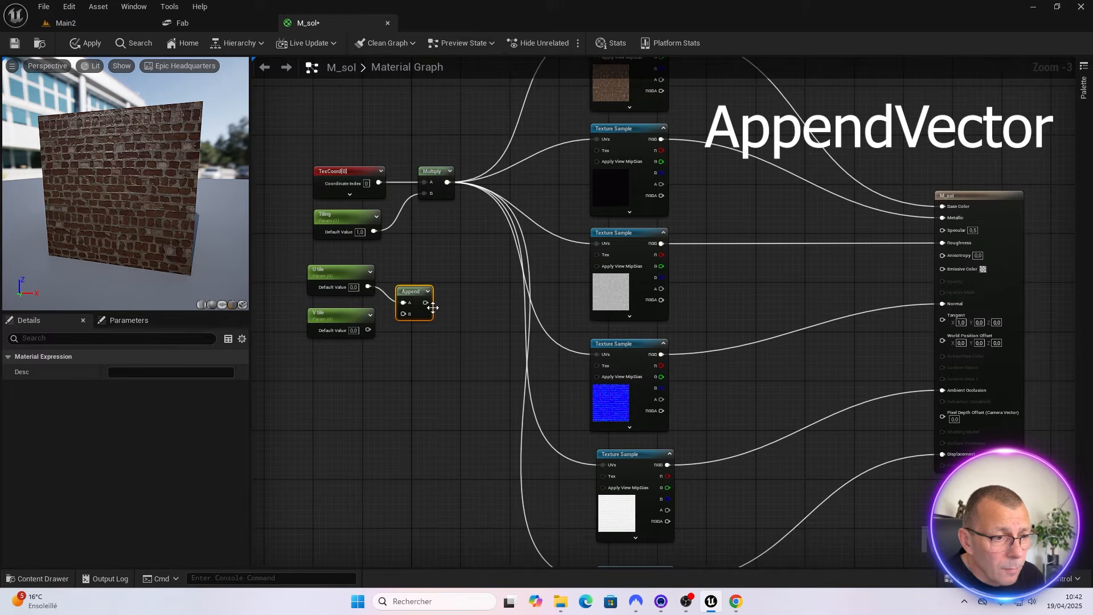
pyautogui.moveTo(367, 330); pyautogui.dragTo(428, 194)
pyautogui.moveTo(355, 224); pyautogui.dragTo(329, 224)
# Set the default values of the U tile and V tile parameters to 1
pyautogui.click(353, 287)
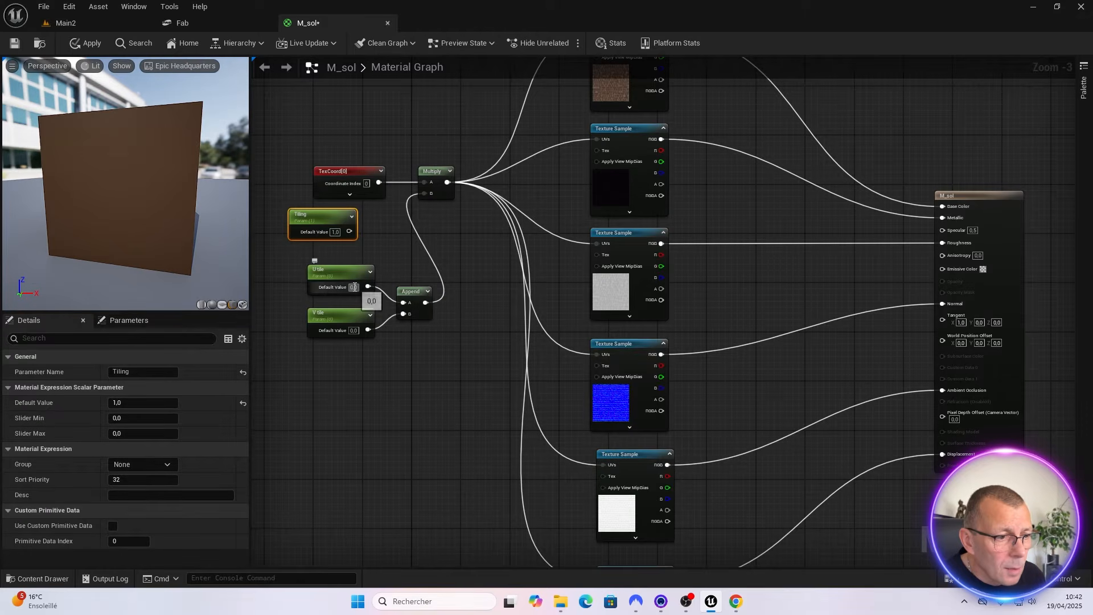
pyautogui.write('1')
pyautogui.press('Return')
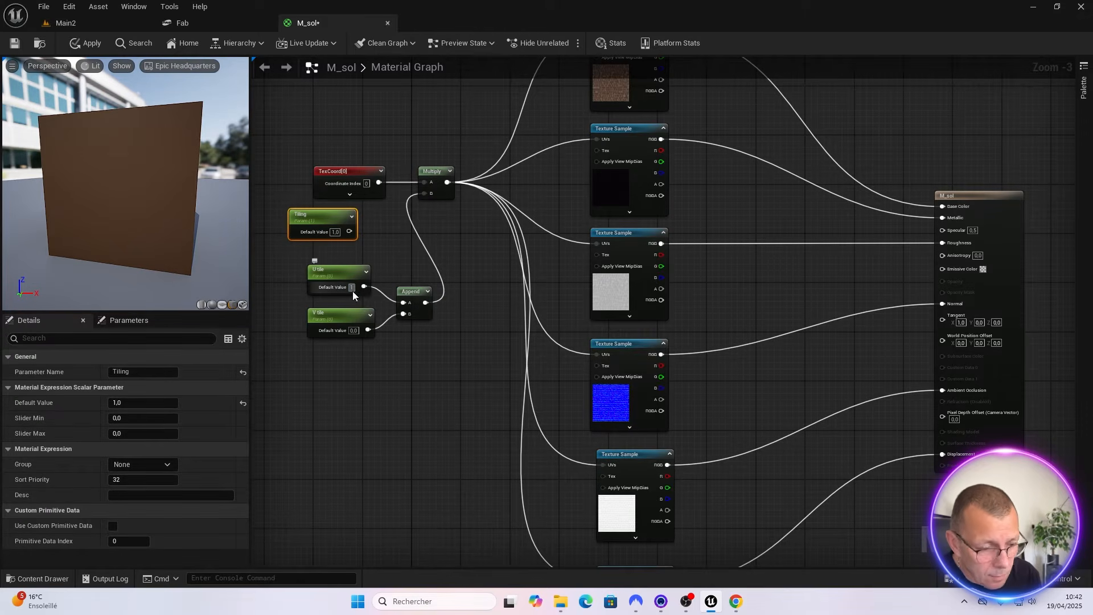
pyautogui.click(353, 331)
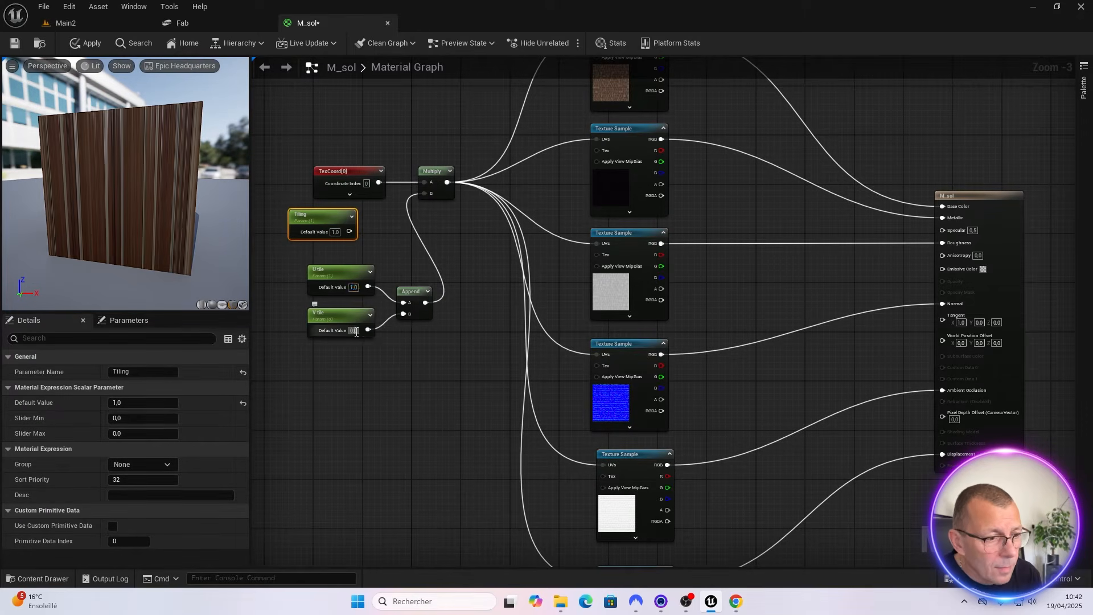
pyautogui.write('1')
pyautogui.press('Return')
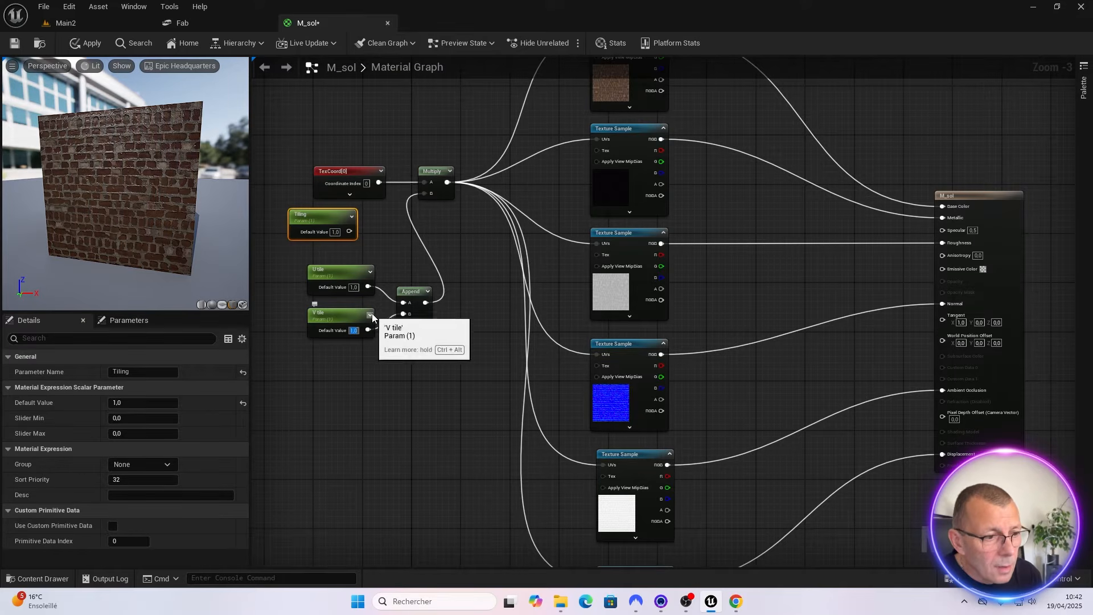
pyautogui.click(394, 260)
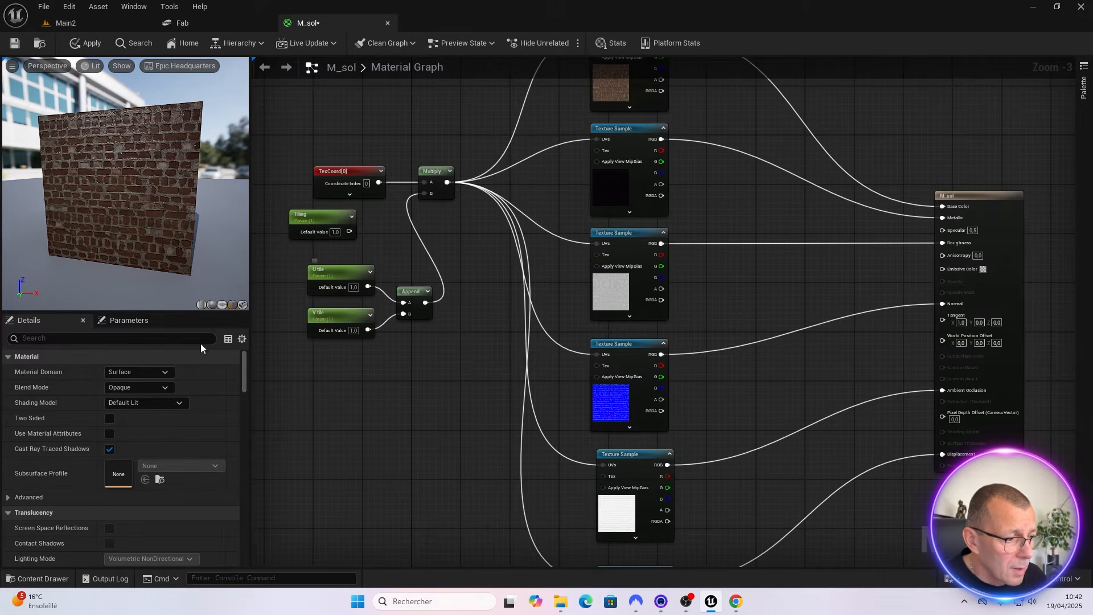
# Adjust the default value of U tile to about 2.19 and V tile to about 1.98
pyautogui.click(327, 271)
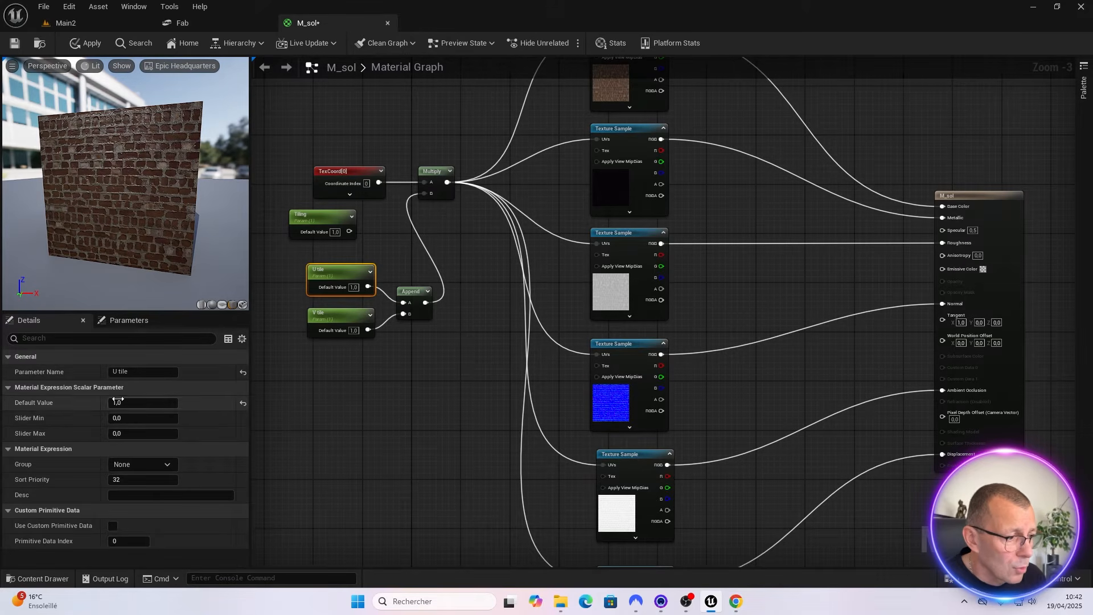
pyautogui.moveTo(116, 402)
pyautogui.mouseDown()
pyautogui.moveTo(132, 402)
pyautogui.moveTo(116, 402)
pyautogui.mouseUp()
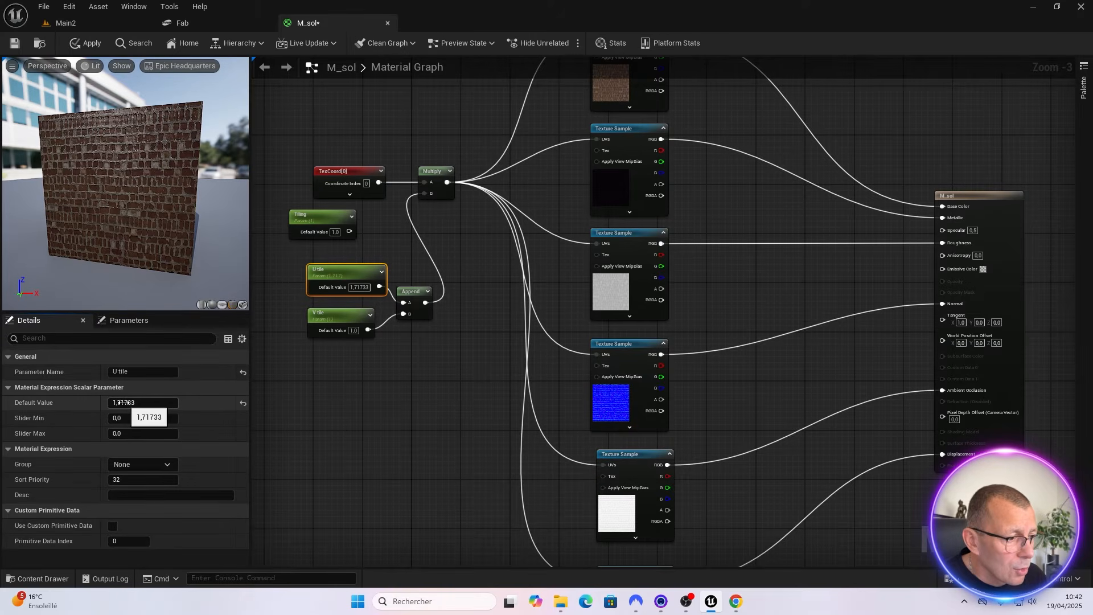
pyautogui.moveTo(125, 403); pyautogui.dragTo(126, 403)
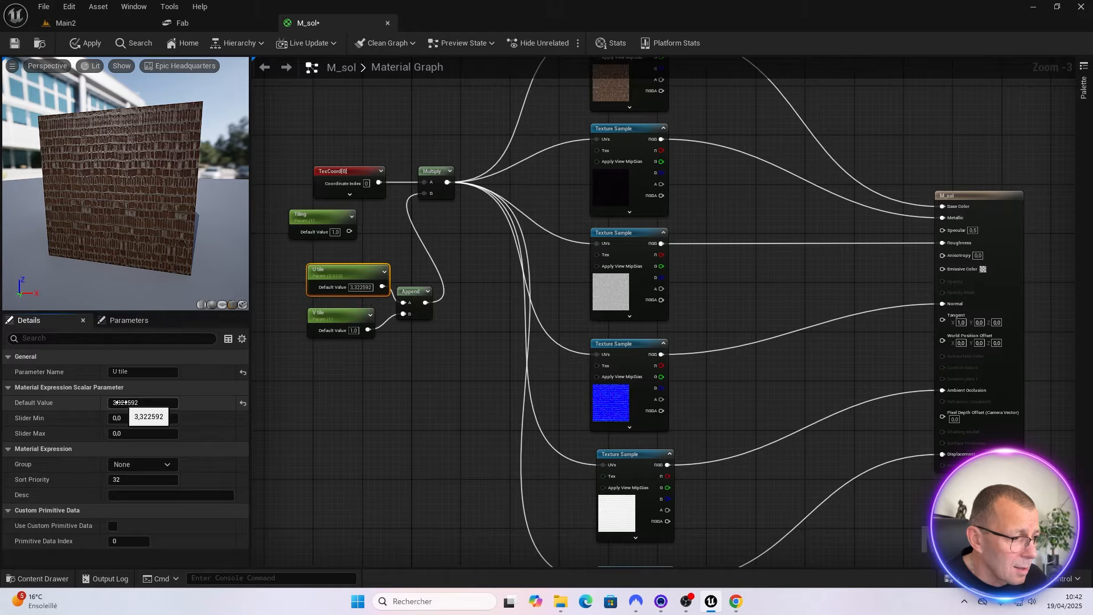
pyautogui.moveTo(126, 403); pyautogui.dragTo(117, 403)
pyautogui.click(326, 317)
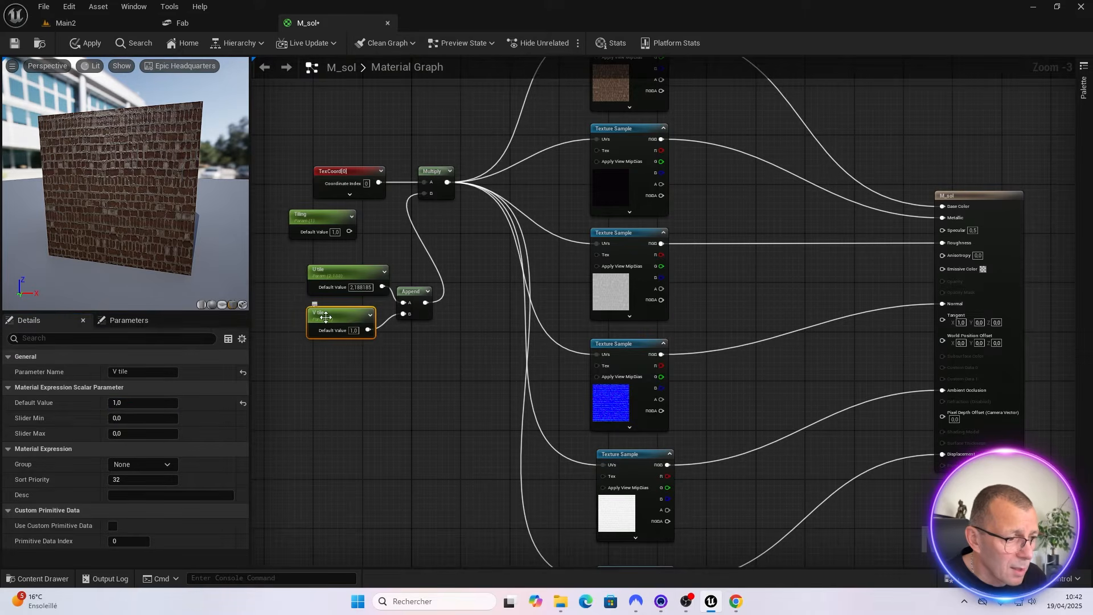
pyautogui.moveTo(122, 403); pyautogui.dragTo(114, 403)
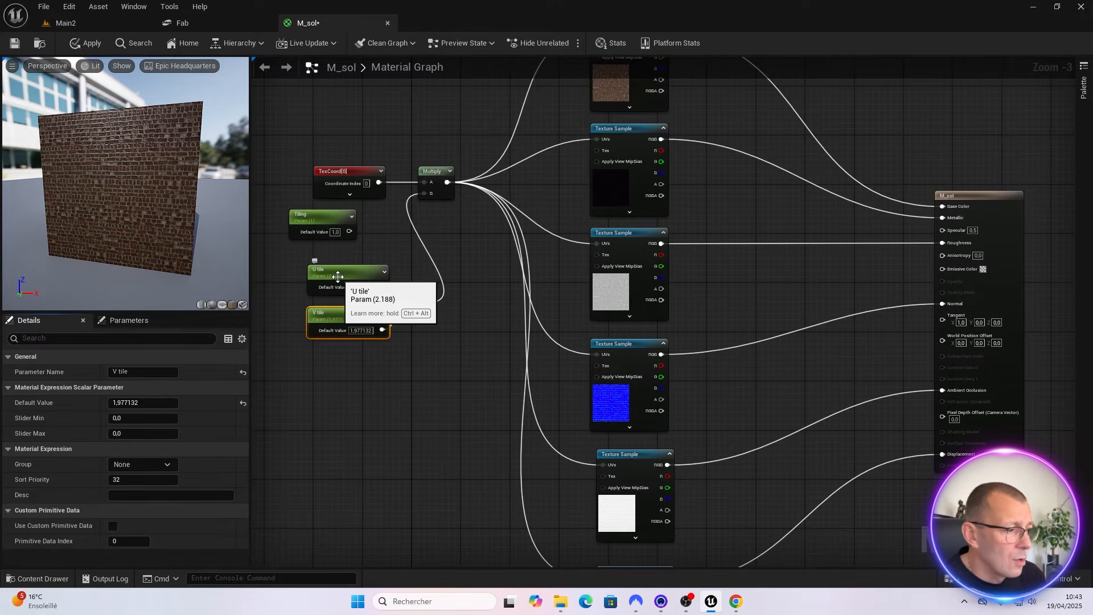
# Remove the unused Tiling parameter and move the U tile, V tile and Append nodes up directly below TexCoord
pyautogui.moveTo(337, 277); pyautogui.dragTo(327, 261)
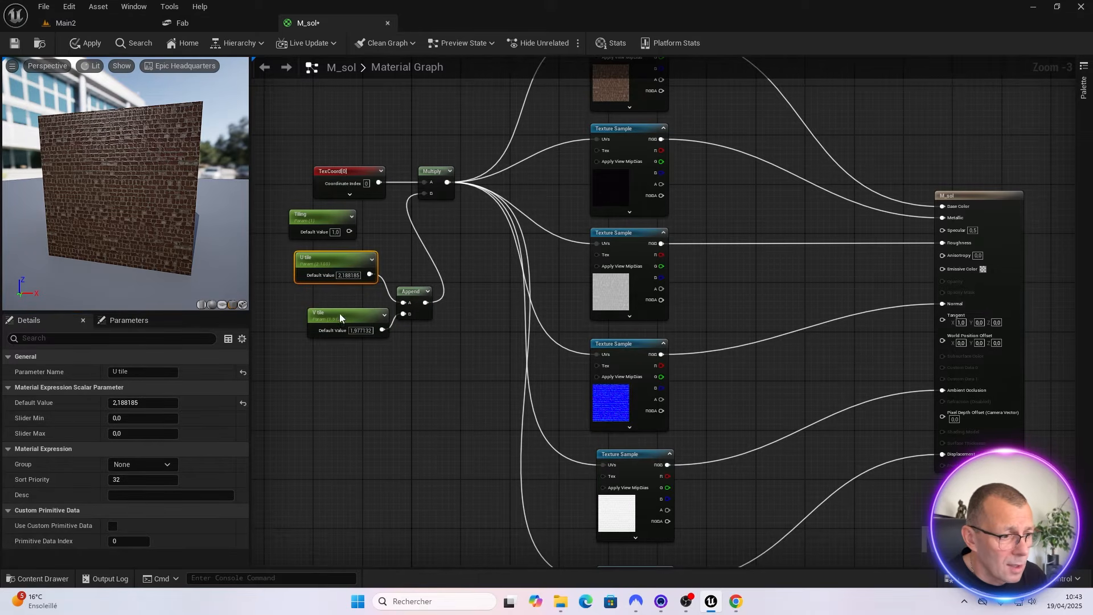
pyautogui.moveTo(340, 317); pyautogui.dragTo(328, 305)
pyautogui.moveTo(413, 296); pyautogui.dragTo(403, 284)
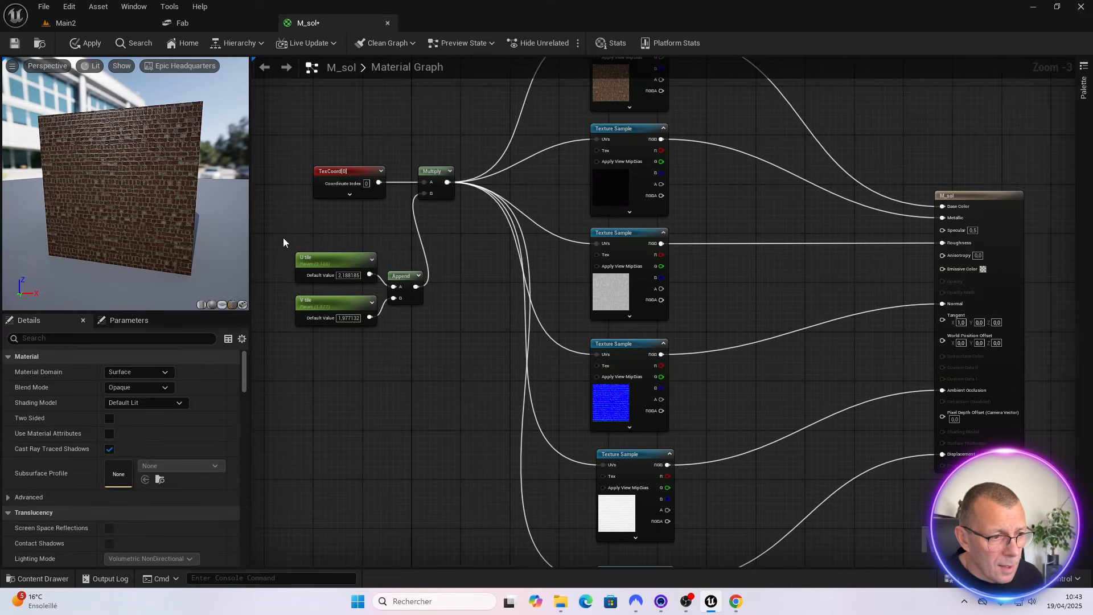
pyautogui.moveTo(284, 242); pyautogui.dragTo(406, 354)
pyautogui.moveTo(411, 282); pyautogui.dragTo(396, 238)
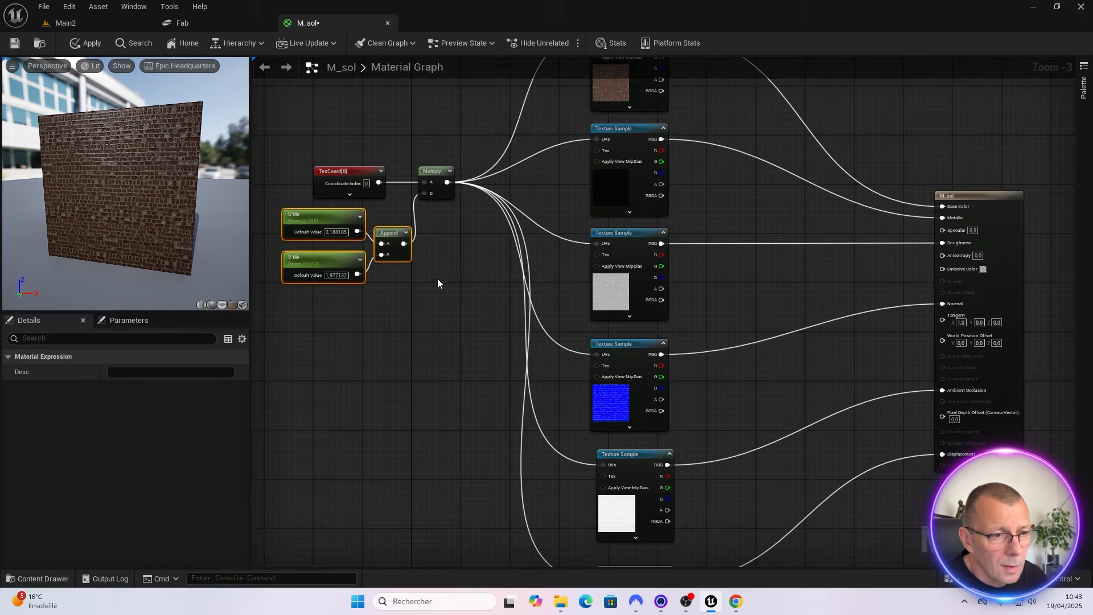
# Reset the default values of both the U tile and V tile parameters to 1
pyautogui.doubleClick(336, 232)
pyautogui.write('1')
pyautogui.press('Return')
pyautogui.doubleClick(337, 276)
pyautogui.write('1')
pyautogui.press('Return')
pyautogui.click(342, 312)
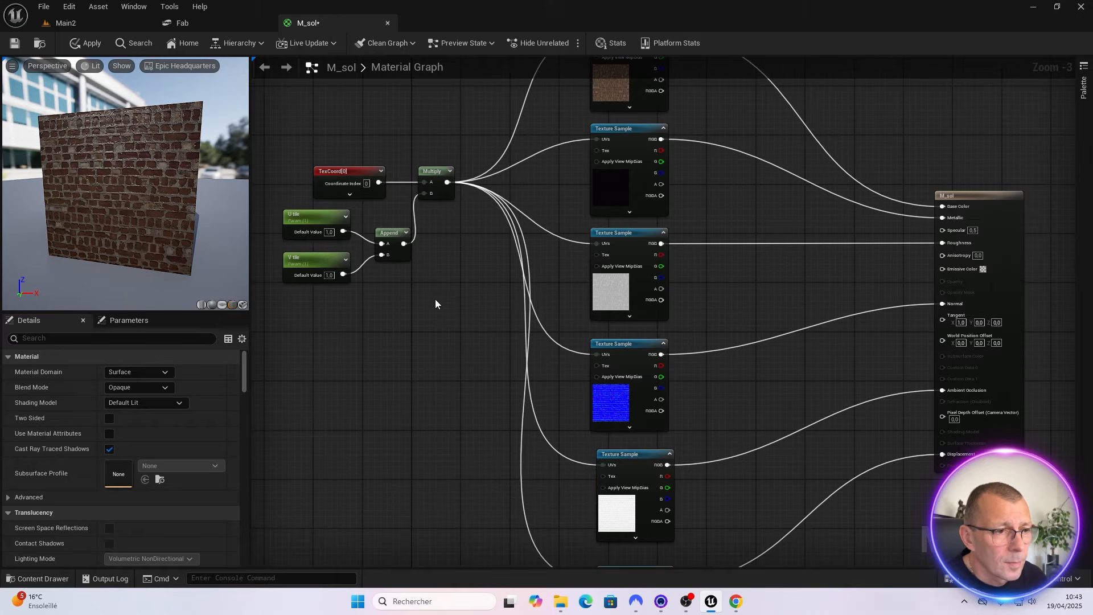
# Add a scalar parameter named U offset and place it below the V tile node
pyautogui.click(331, 314)
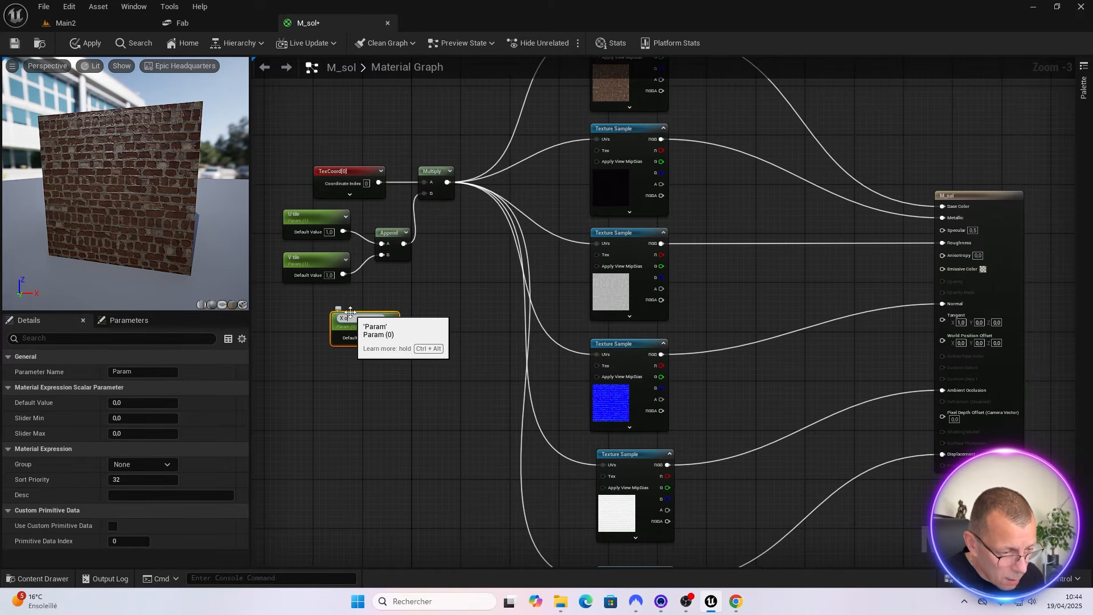
pyautogui.write('U of')
pyautogui.press('Return')
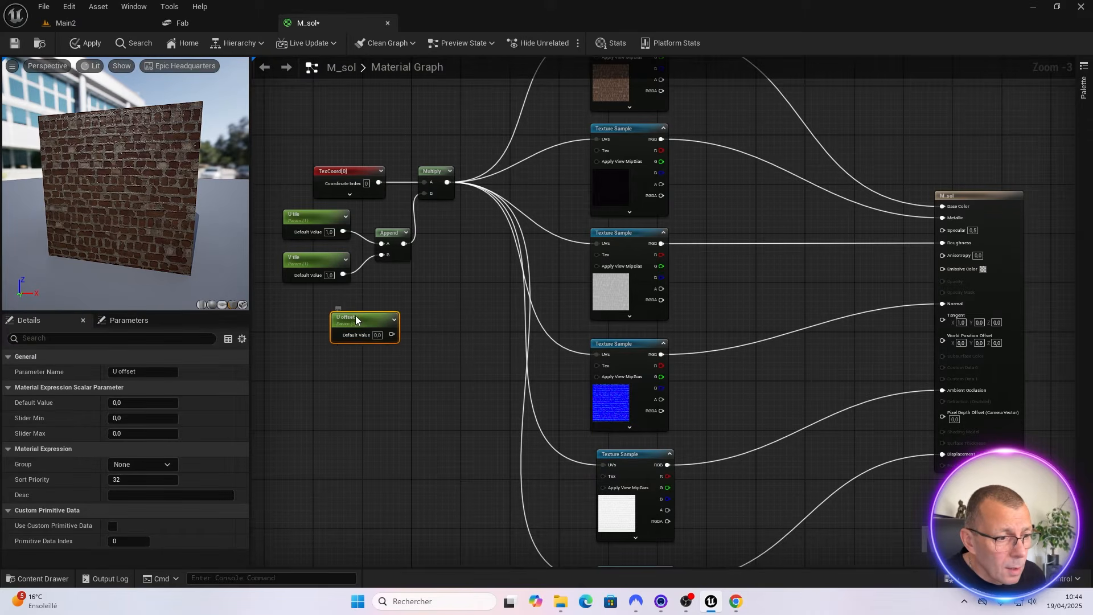
pyautogui.moveTo(356, 316); pyautogui.dragTo(331, 313)
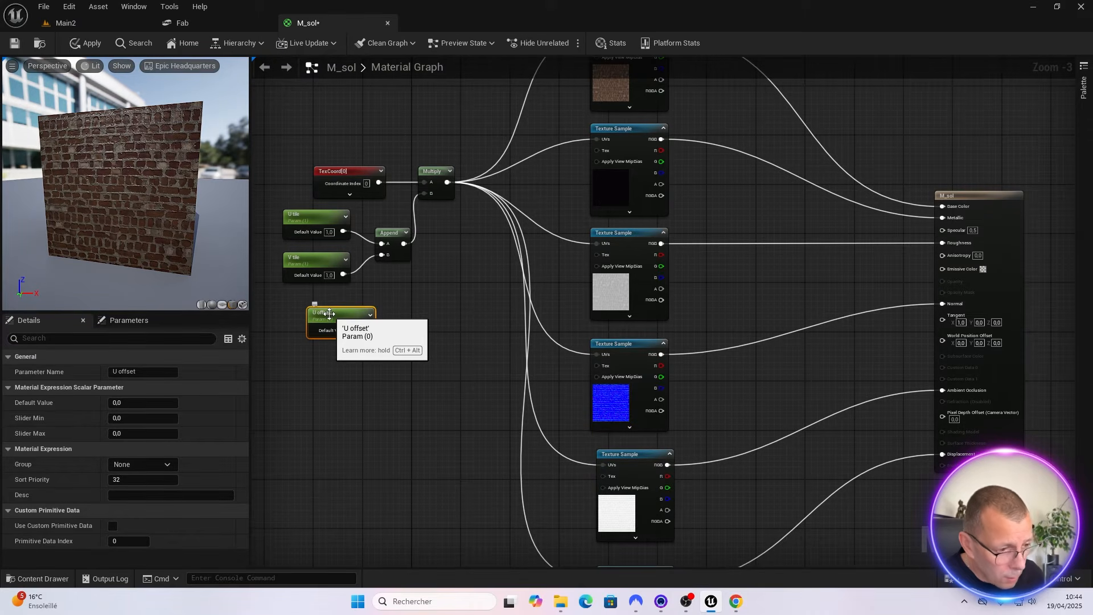
# Duplicate the U offset parameter, place the copy directly below it and name it V offset
pyautogui.hotkey('ctrl', 'd')
pyautogui.moveTo(377, 323); pyautogui.dragTo(342, 360)
pyautogui.doubleClick(112, 372)
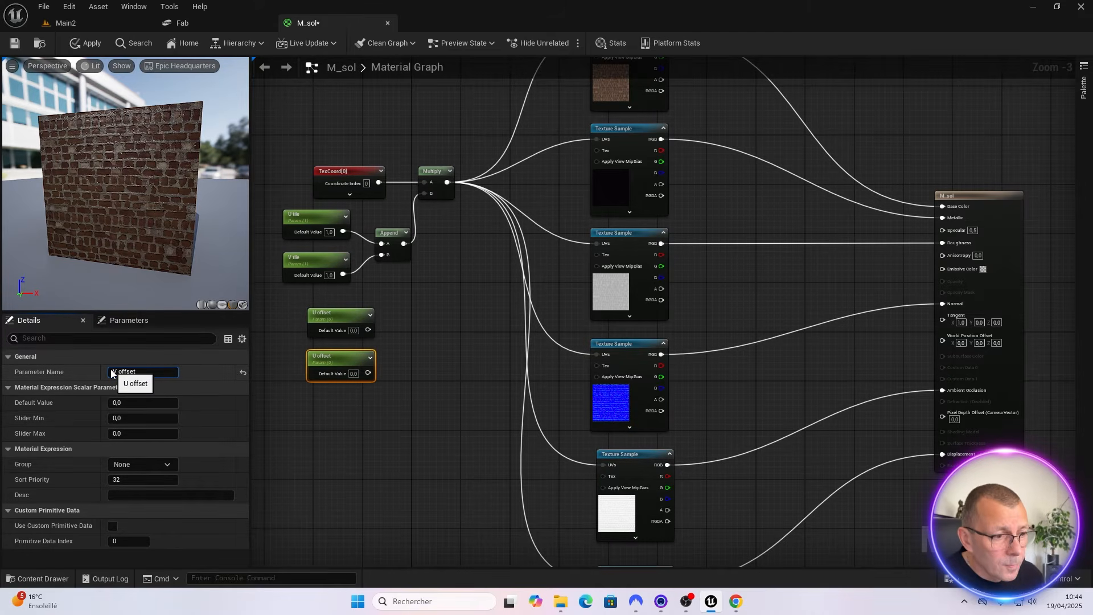
pyautogui.write('V')
# Combine U offset and V offset in a new AppendVector node, with U offset in A and V offset in B
pyautogui.moveTo(368, 331); pyautogui.dragTo(409, 329)
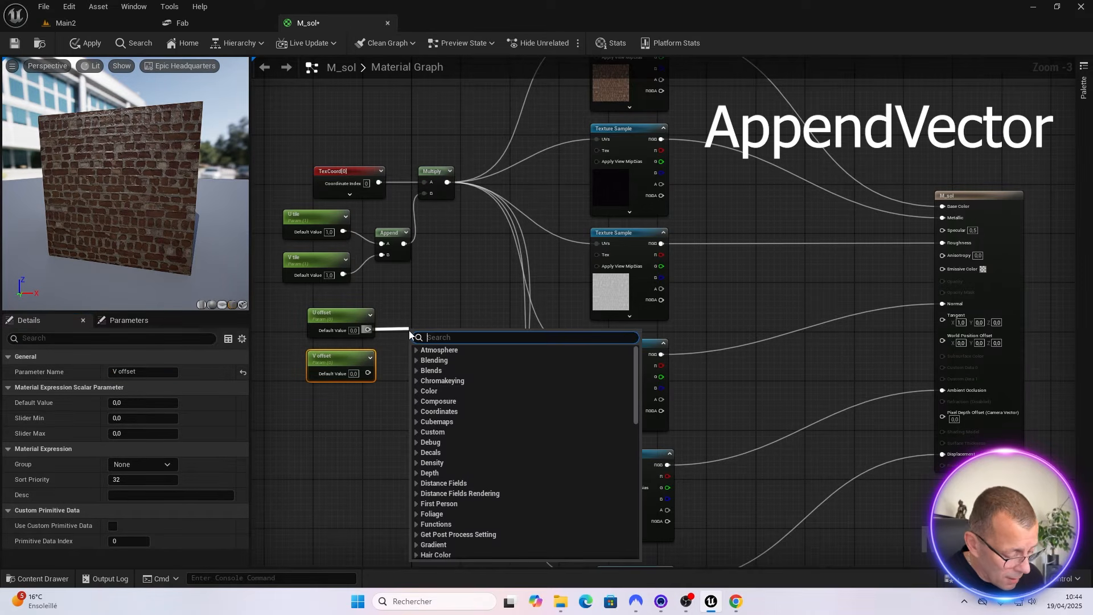
pyautogui.write('appendv')
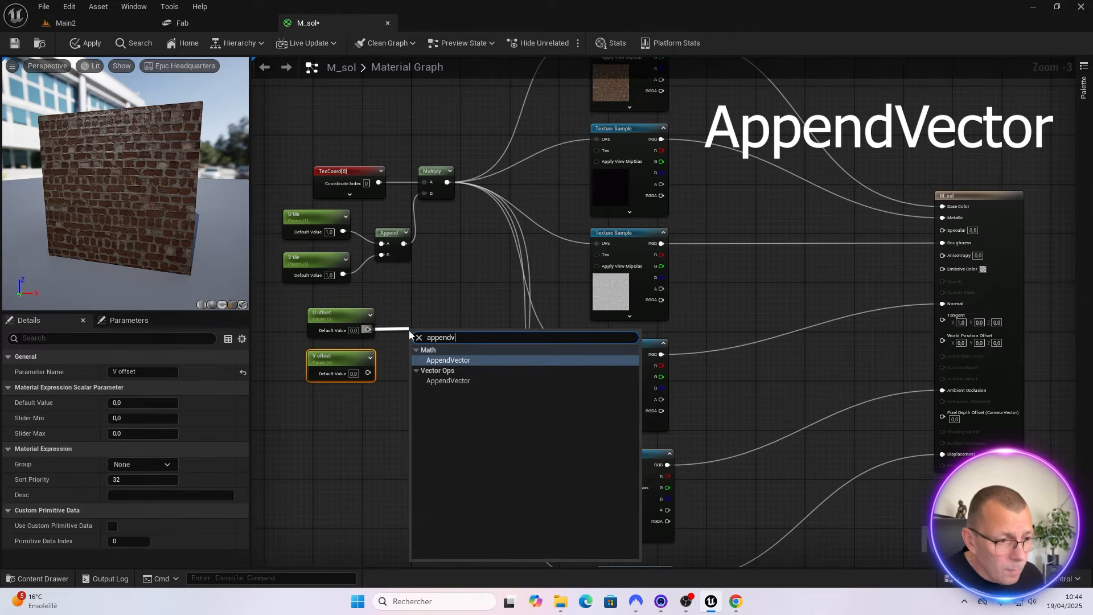
pyautogui.click(439, 360)
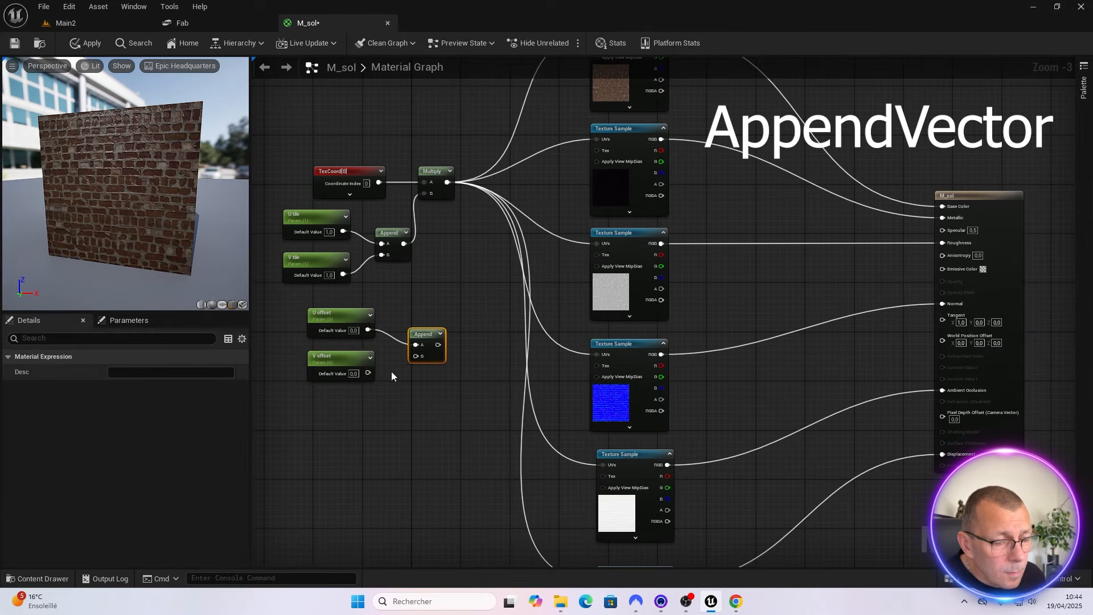
pyautogui.moveTo(369, 374); pyautogui.dragTo(431, 326)
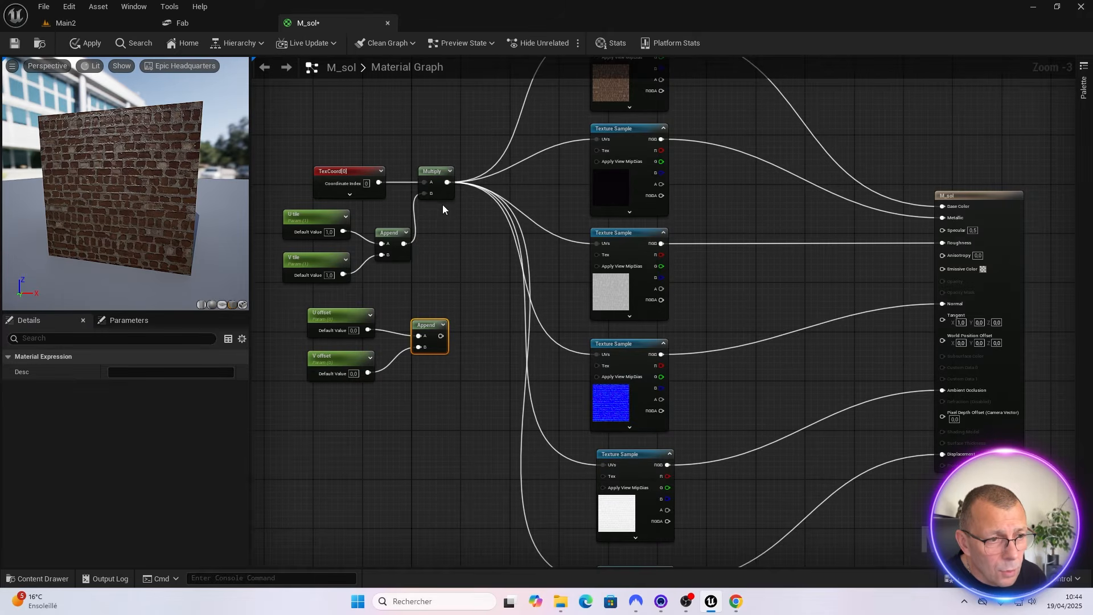
# Create an Add node between Multiply and the texture samples, and transfer all of Multiply's output connections to the Add output
pyautogui.rightClick(486, 249)
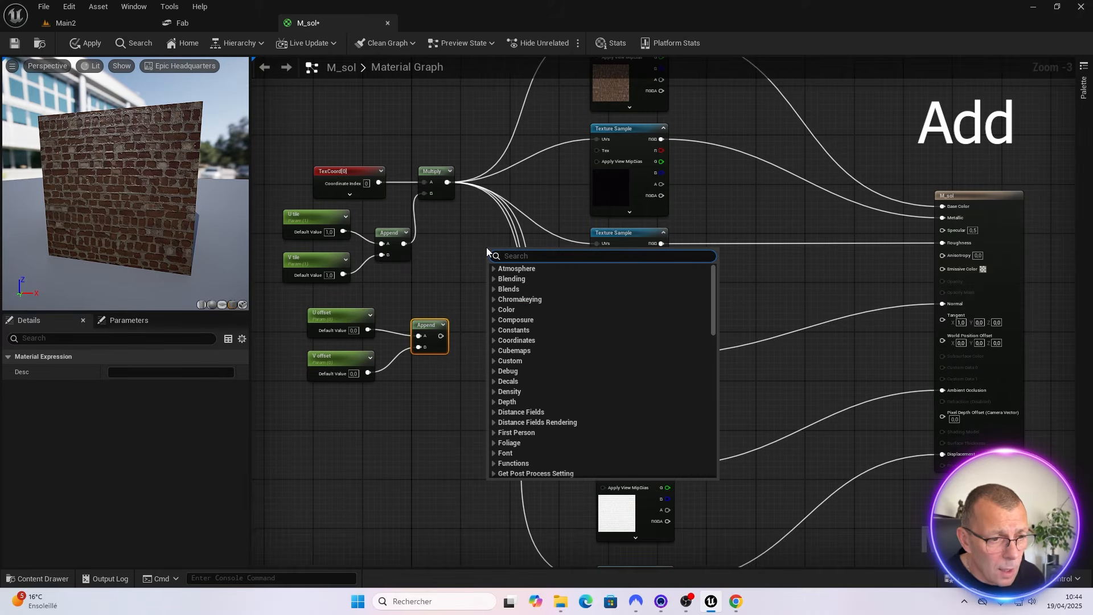
pyautogui.write('ad')
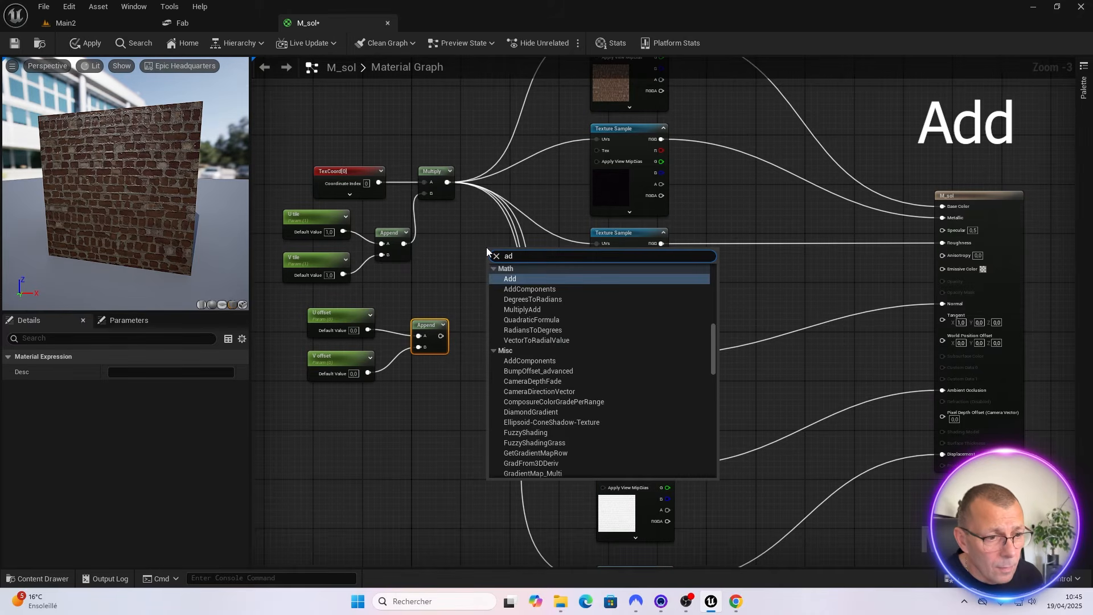
pyautogui.click(513, 279)
pyautogui.moveTo(501, 256); pyautogui.dragTo(481, 239)
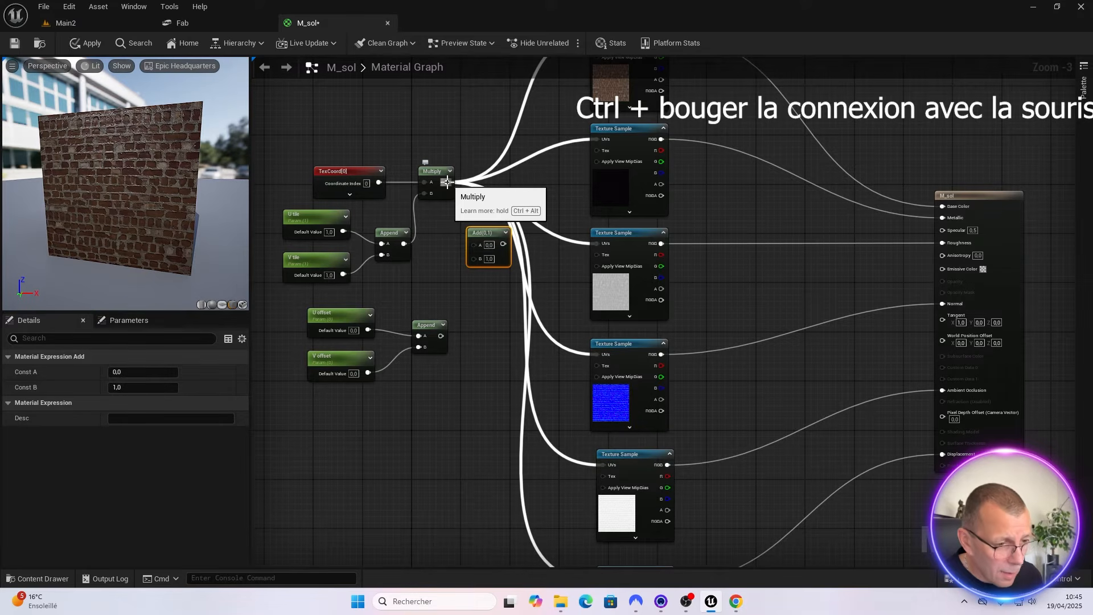
pyautogui.keyDown('ctrl'); pyautogui.moveTo(447, 182); pyautogui.dragTo(505, 245); pyautogui.keyUp('ctrl')
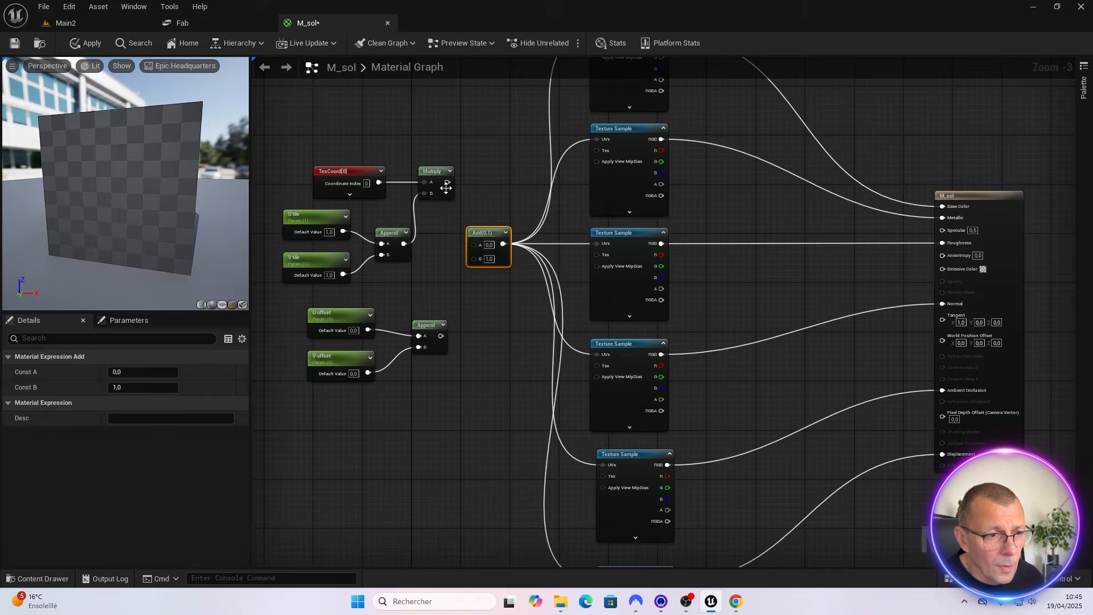
# Connect Multiply's output to Add's input A and the offset Append node's output to input B
pyautogui.moveTo(446, 183); pyautogui.dragTo(459, 232)
pyautogui.moveTo(471, 243); pyautogui.dragTo(473, 245)
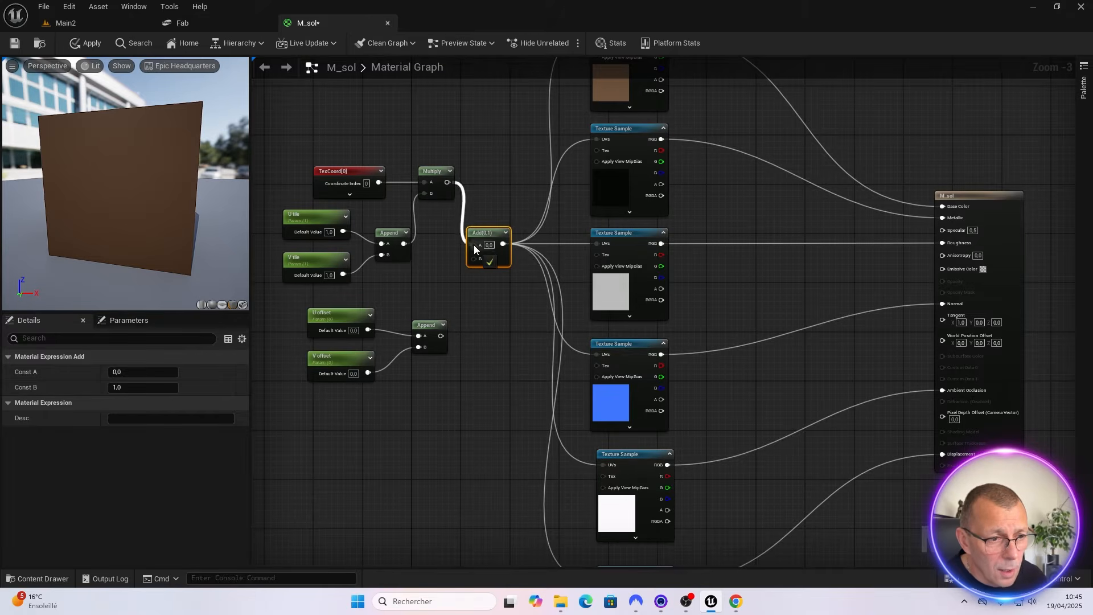
pyautogui.moveTo(442, 336); pyautogui.dragTo(474, 255)
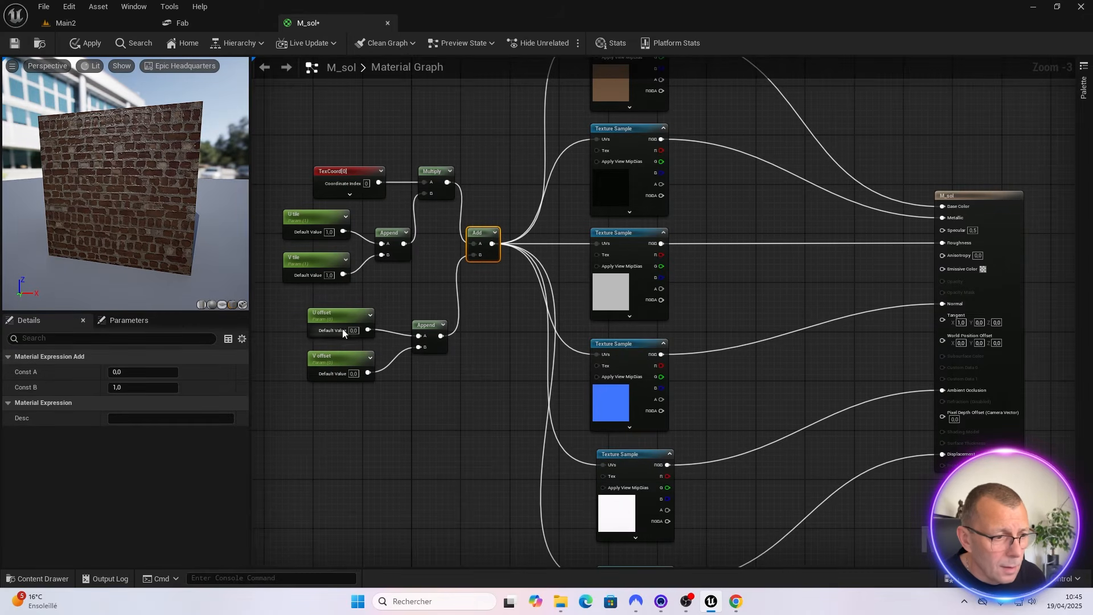
# Test the offsets by adjusting the default value of U offset to about 0.464 and V offset to about 0.128
pyautogui.click(339, 313)
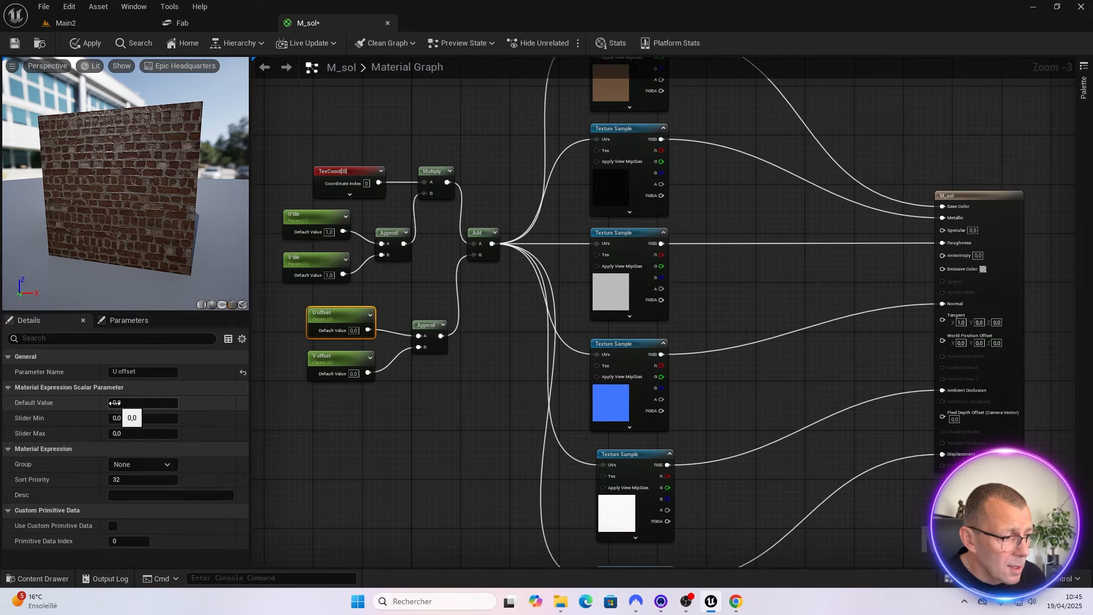
pyautogui.moveTo(112, 403); pyautogui.dragTo(125, 404)
pyautogui.click(314, 360)
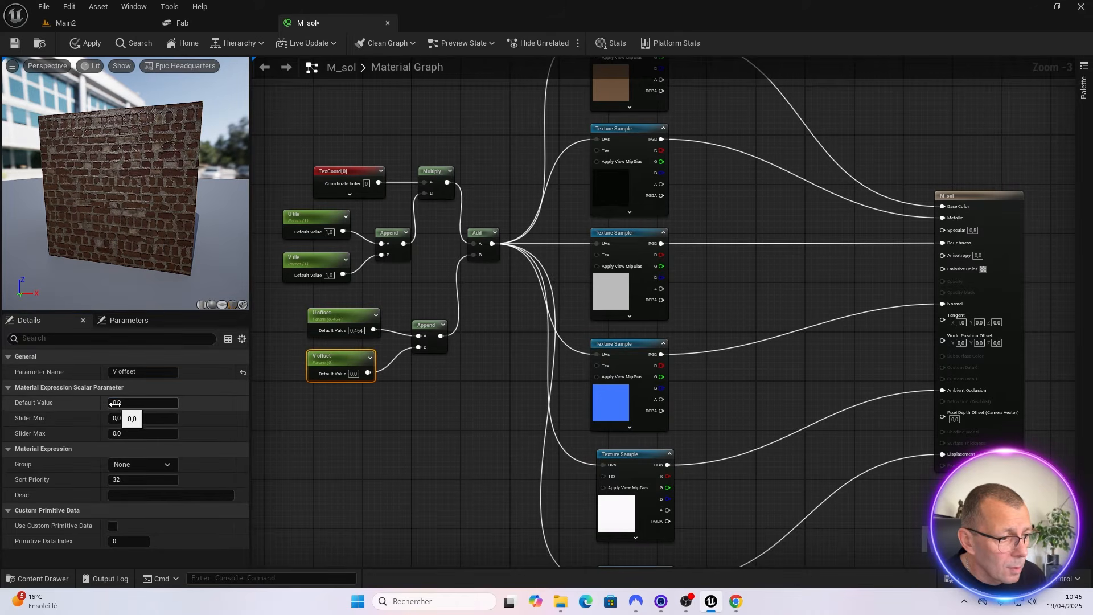
pyautogui.moveTo(115, 403); pyautogui.dragTo(124, 402)
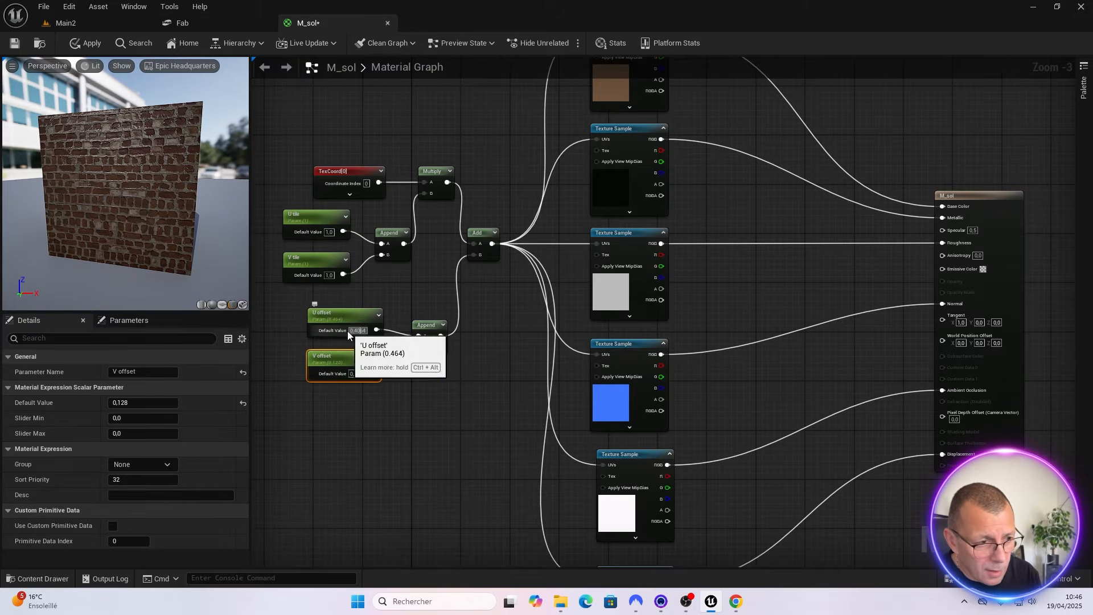
# Set the default values of U offset and V offset back to 0 and apply the material changes
pyautogui.click(353, 330)
pyautogui.write('0')
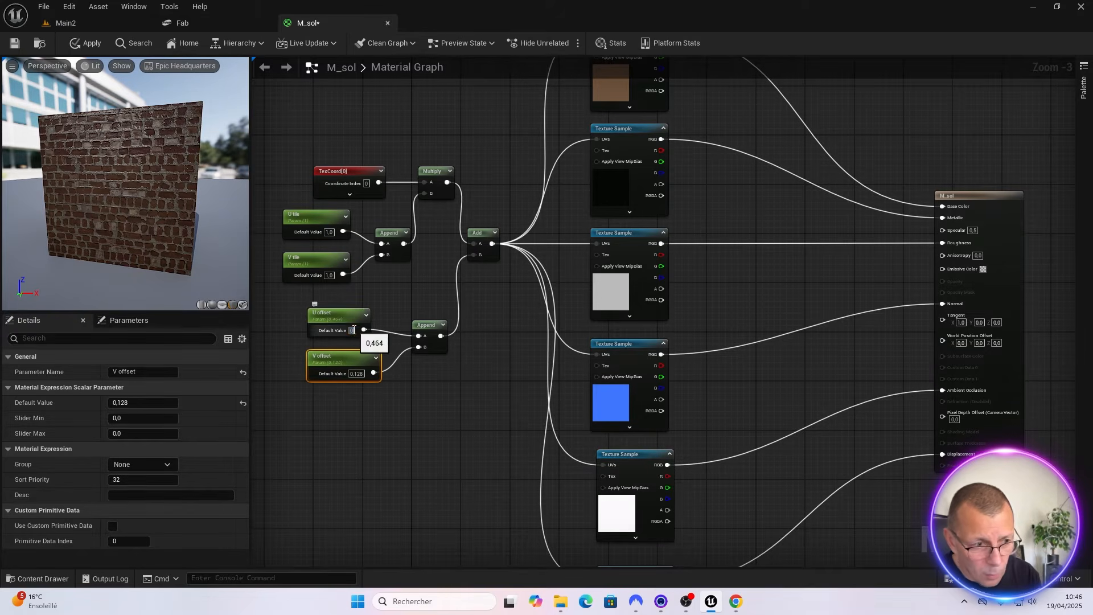
pyautogui.click(354, 374)
pyautogui.write('0')
pyautogui.press('Return')
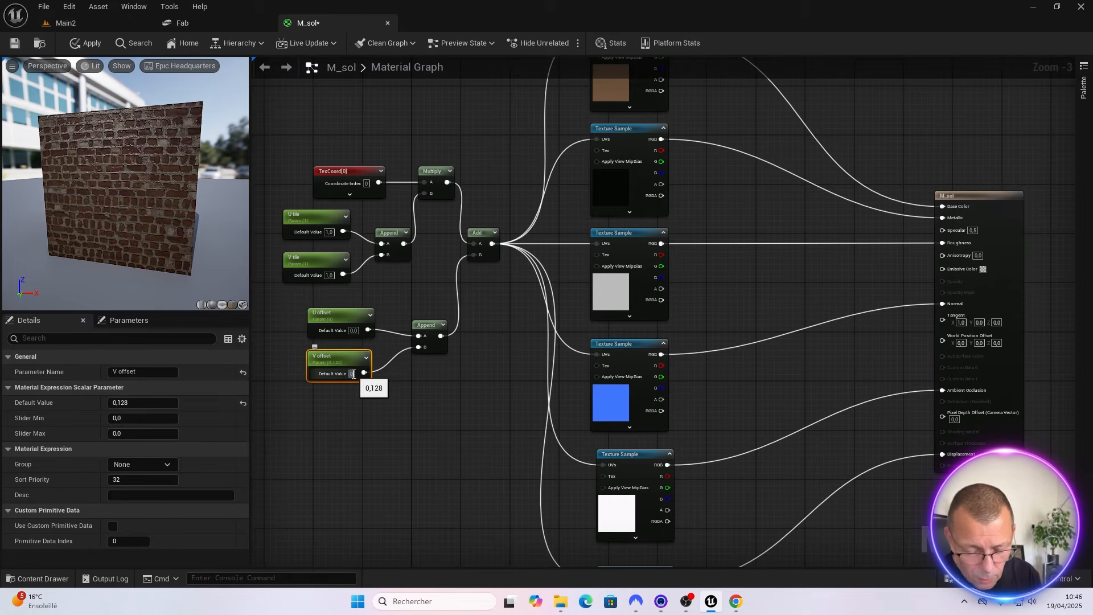
pyautogui.click(84, 45)
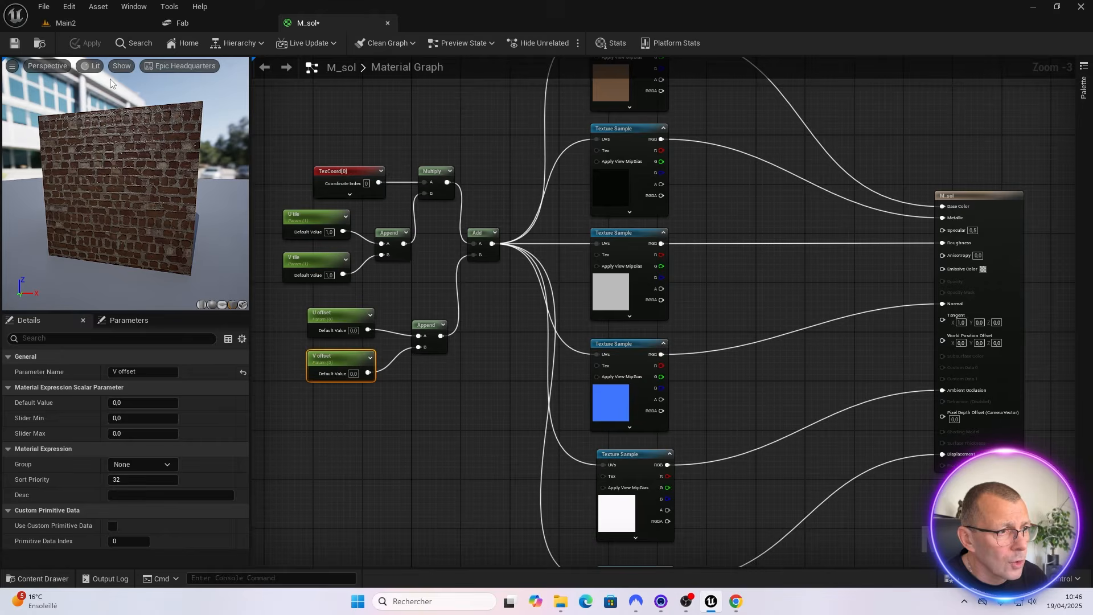
# Return to the Main2 level, frame the brick plane more closely and open the material instance MI_sol_Inst
pyautogui.click(88, 22)
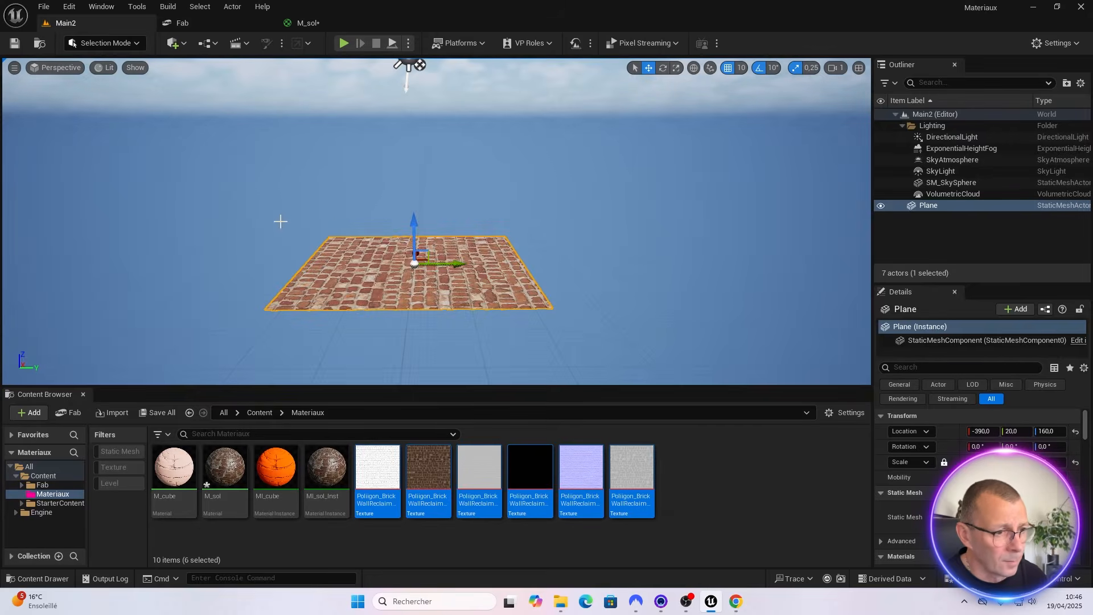
pyautogui.moveTo(435, 228); pyautogui.dragTo(435, 176)
pyautogui.moveTo(435, 228); pyautogui.dragTo(435, 267, button='right')
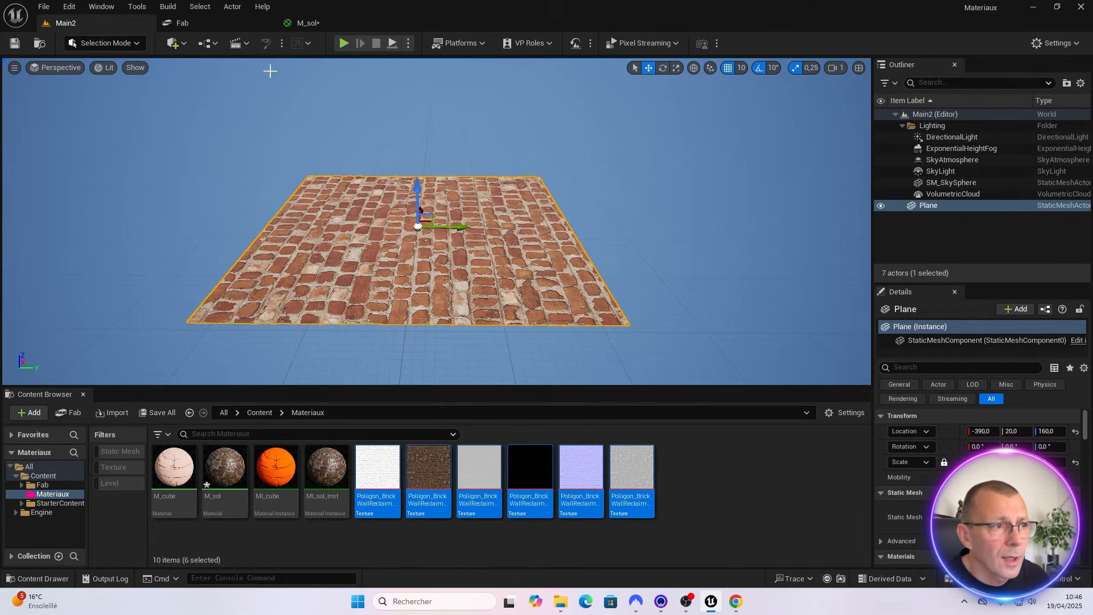
pyautogui.doubleClick(333, 464)
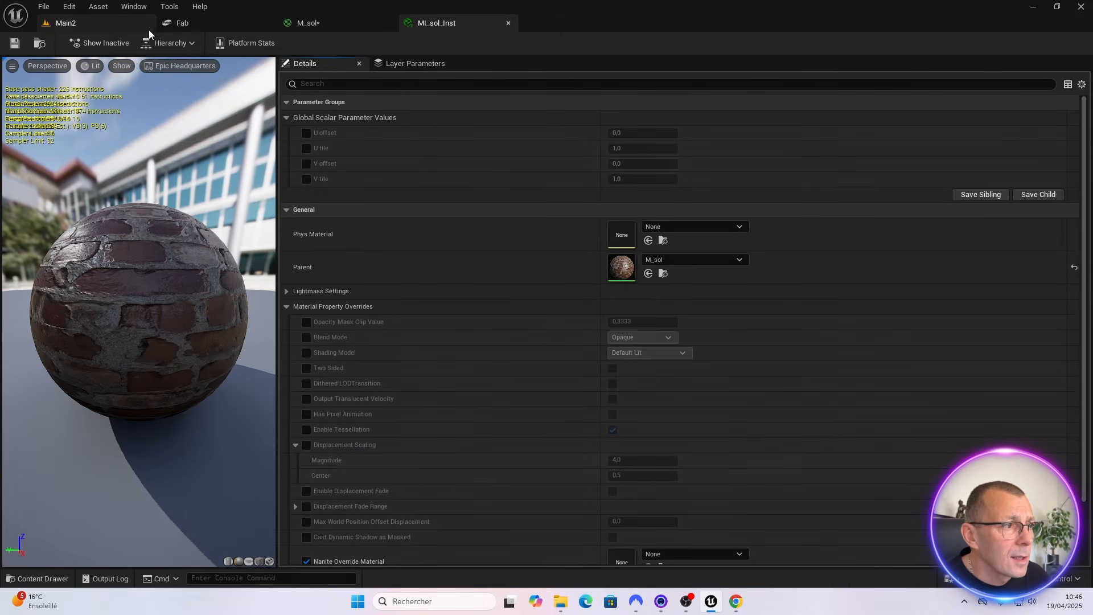
# Detach the MI_sol_Inst editor as a floating window over the Main2 level, make it taller and keep the plane in view
pyautogui.moveTo(444, 25); pyautogui.dragTo(580, 149)
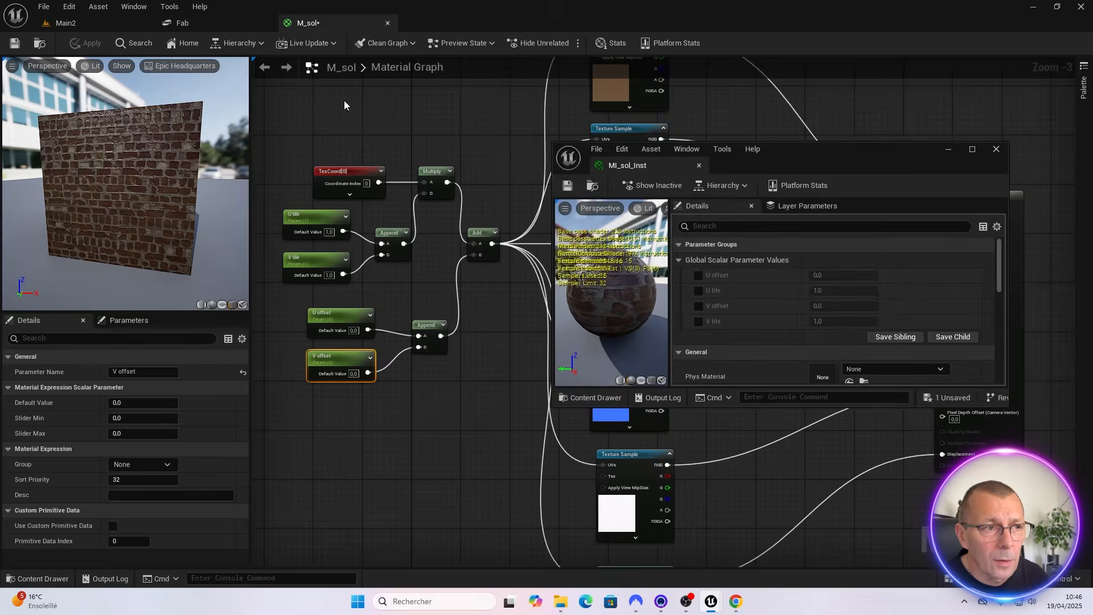
pyautogui.click(86, 25)
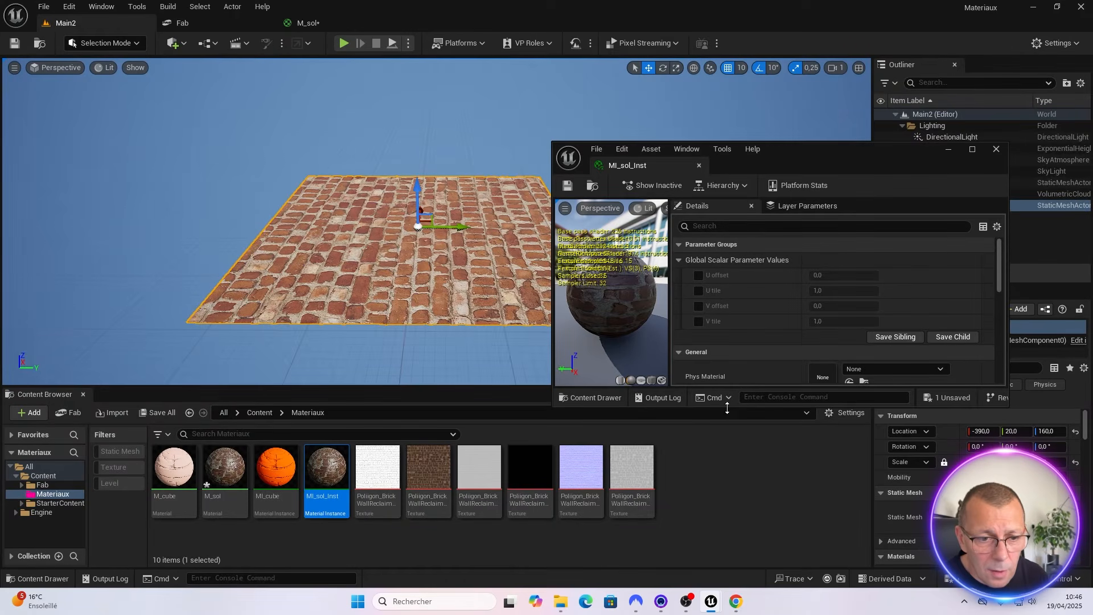
pyautogui.moveTo(728, 408); pyautogui.dragTo(738, 525)
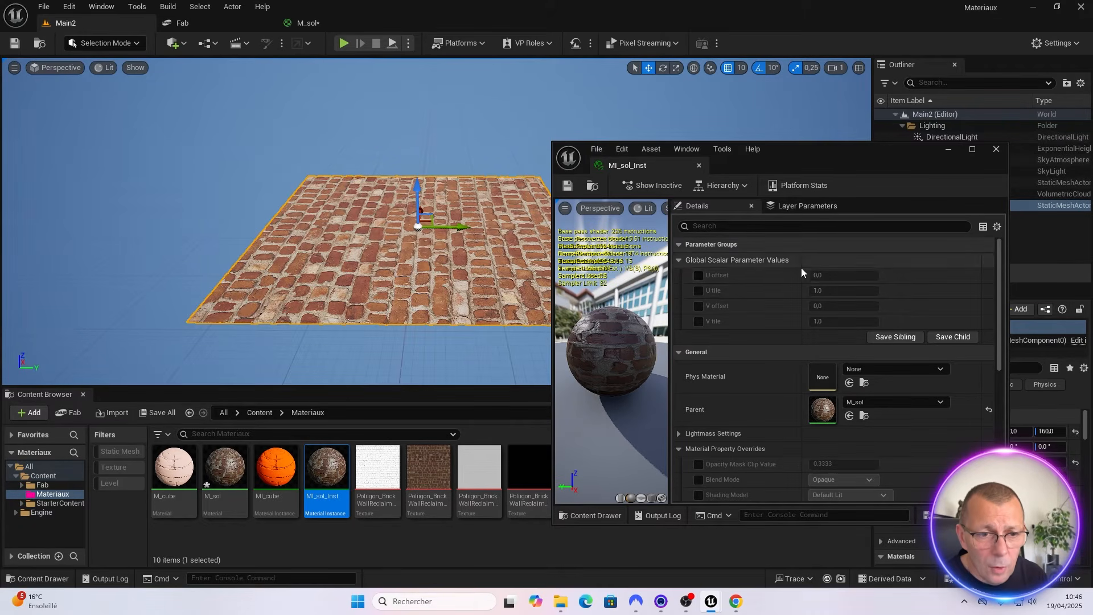
pyautogui.moveTo(785, 148); pyautogui.dragTo(799, 135)
# Enable the U offset, U tile, V offset and V tile parameter overrides in MI_sol_Inst
pyautogui.click(713, 262)
pyautogui.click(714, 278)
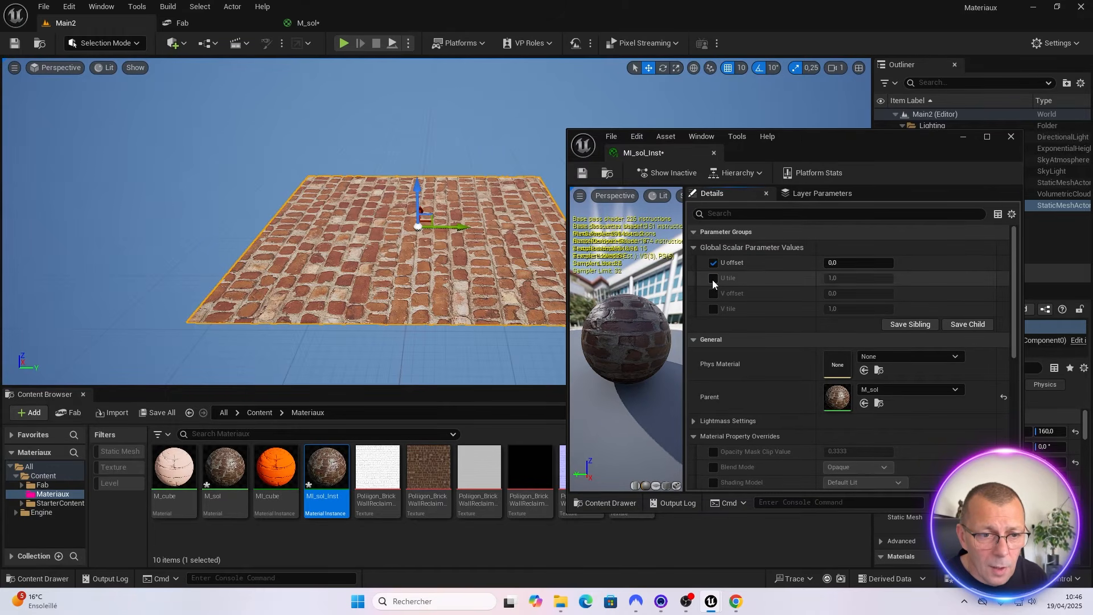
pyautogui.click(713, 293)
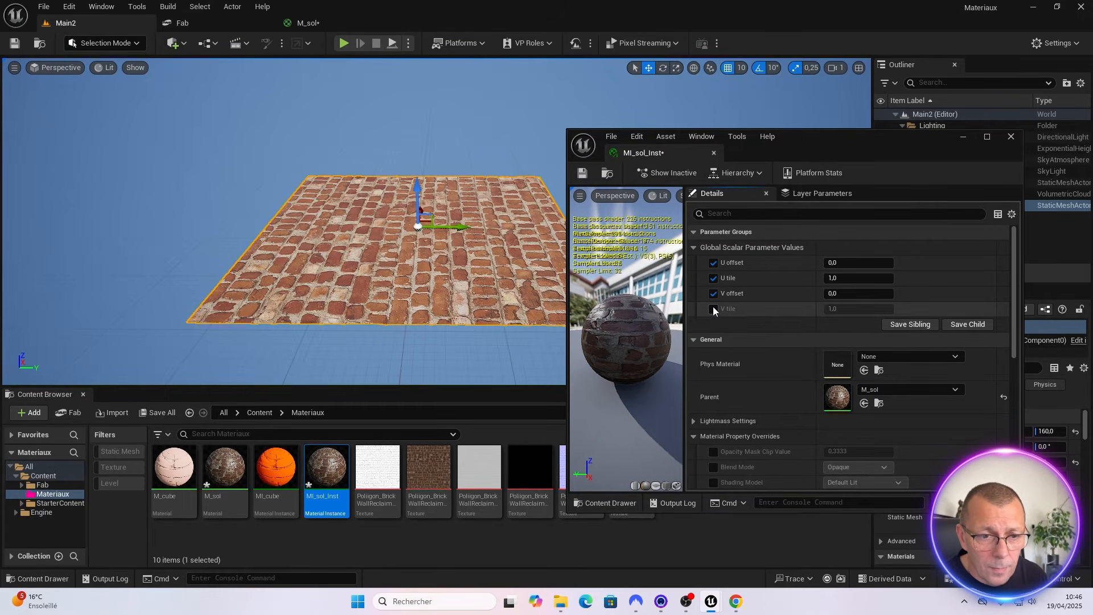
pyautogui.click(714, 309)
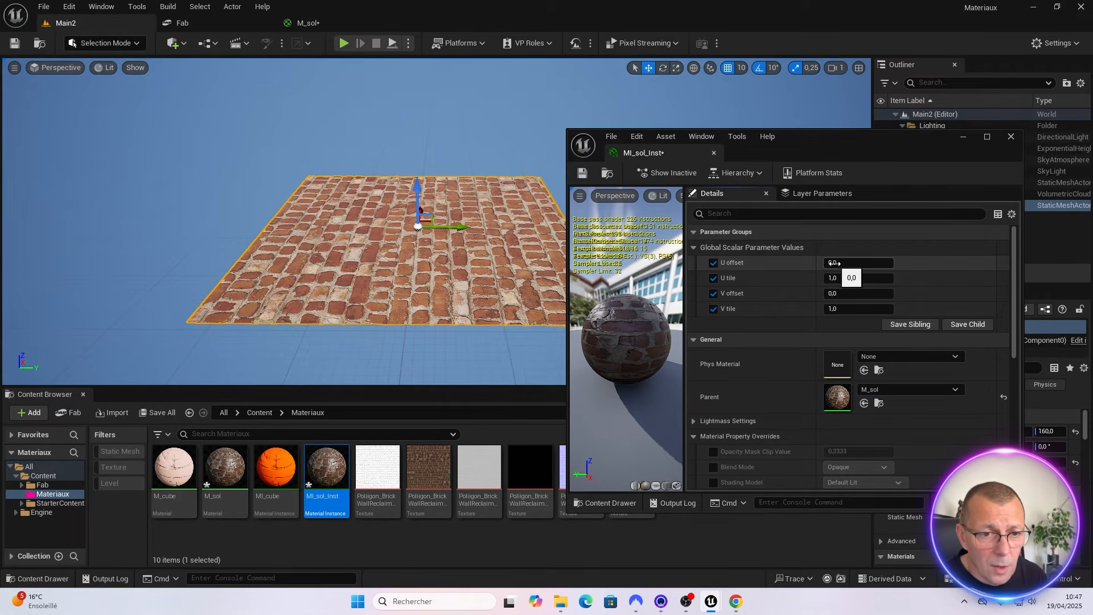
# Adjust the instance's U offset to about 0.304, V offset to about 0.232 and U tile to about 0.98, then dock its editor in the main window
pyautogui.moveTo(859, 263); pyautogui.dragTo(888, 262)
pyautogui.moveTo(851, 293); pyautogui.dragTo(831, 278)
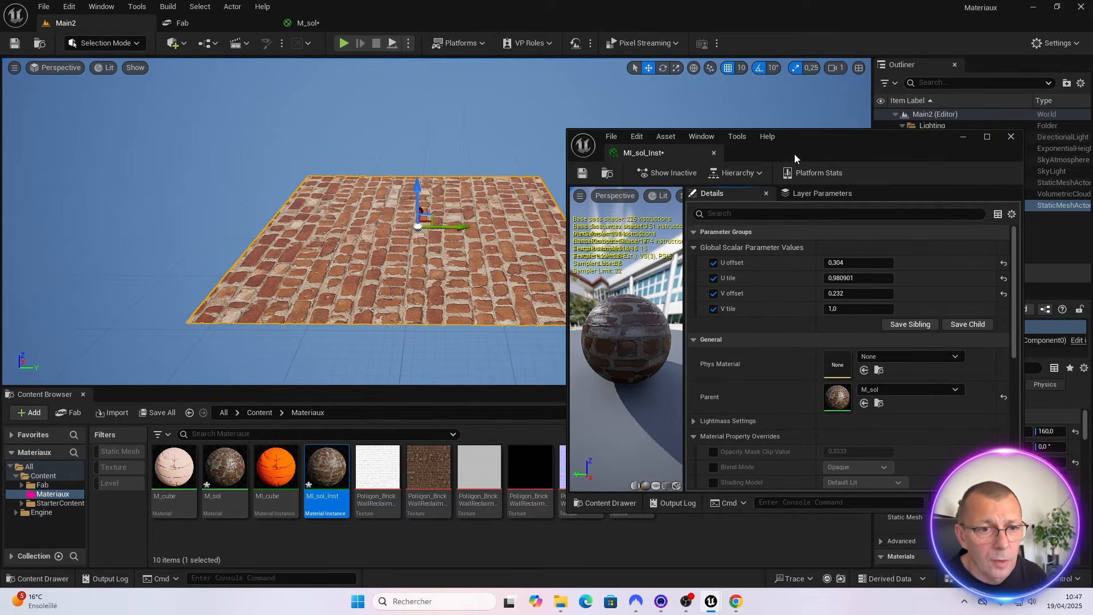
pyautogui.moveTo(646, 156); pyautogui.dragTo(590, 84)
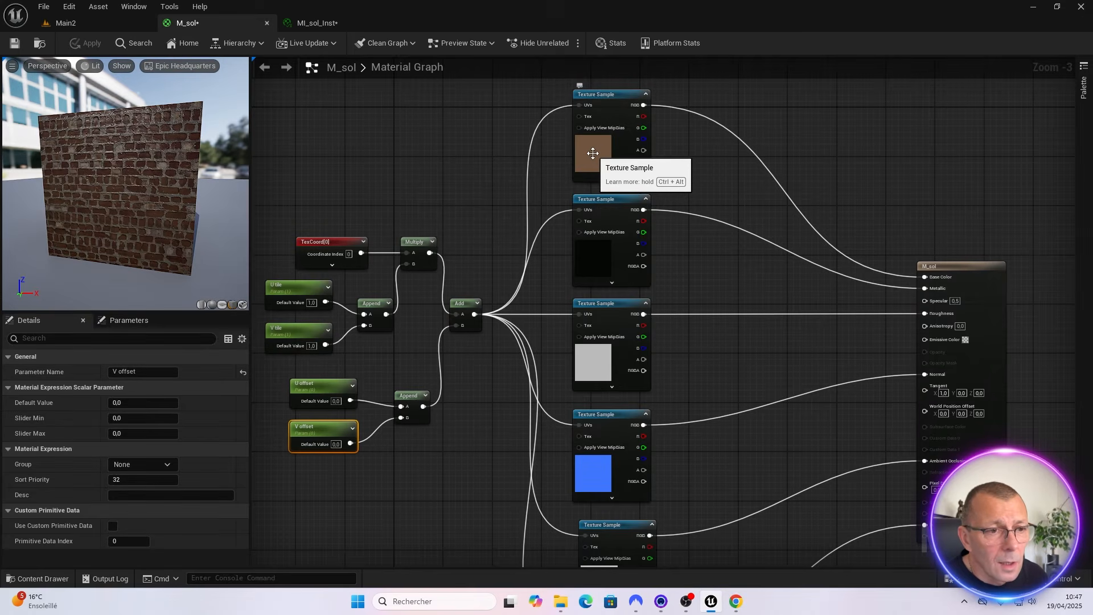
# Convert the base color and metallic texture samples in M_sol to parameters named Color and Metal
pyautogui.rightClick(597, 95)
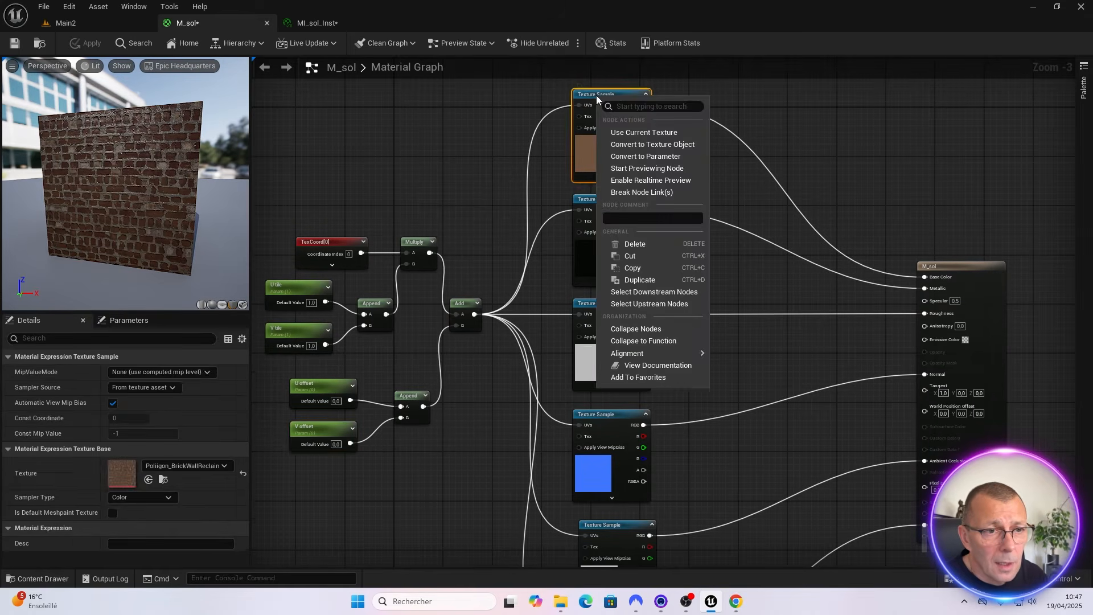
pyautogui.click(636, 158)
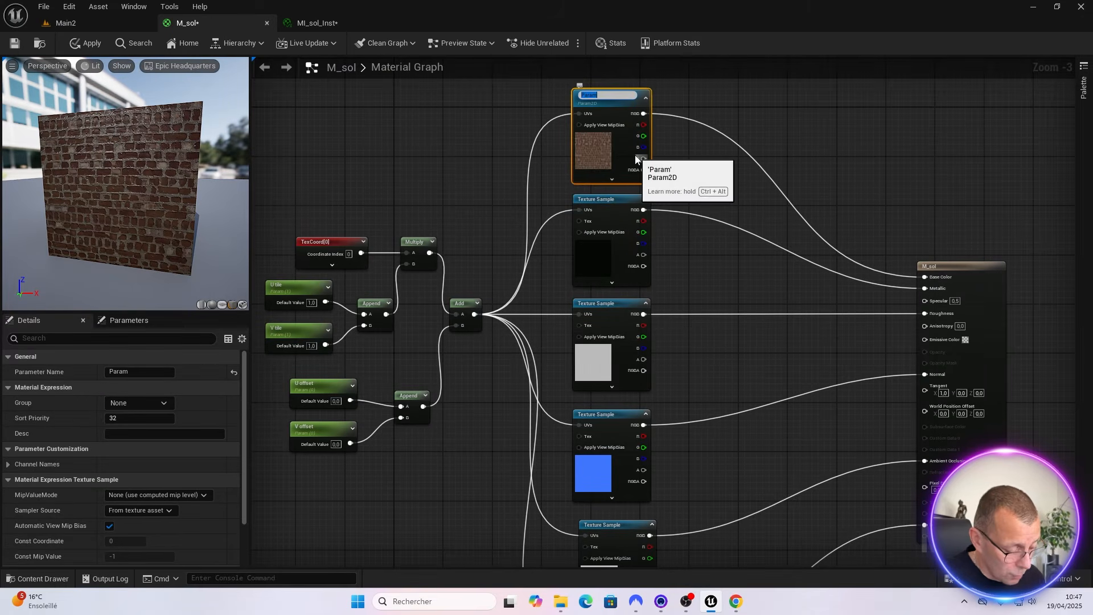
pyautogui.write('Colo')
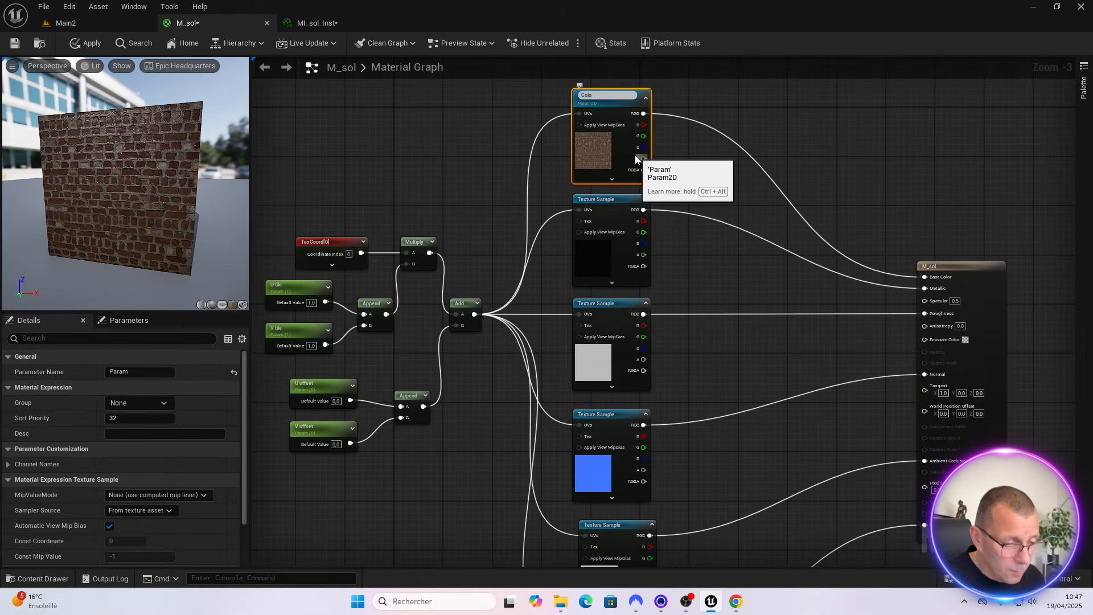
pyautogui.write('r')
pyautogui.press('Return')
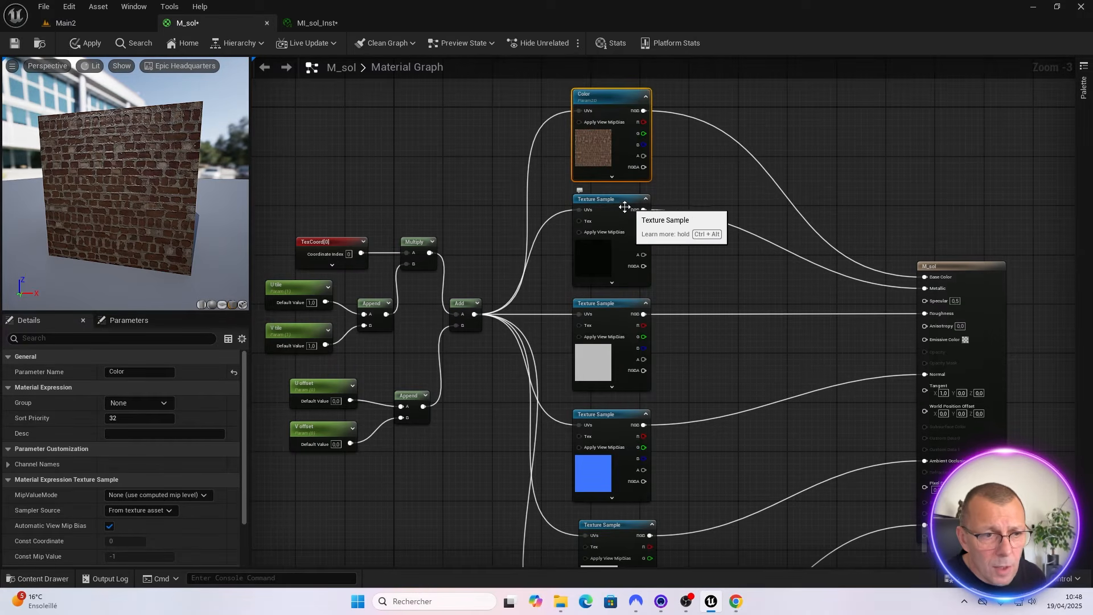
pyautogui.rightClick(608, 202)
pyautogui.click(640, 265)
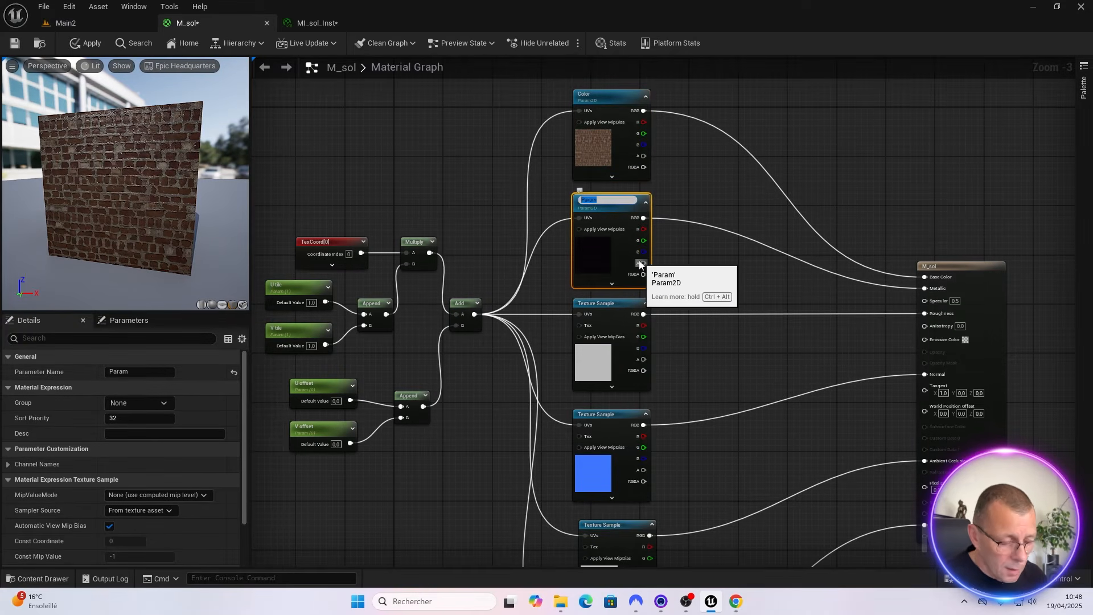
pyautogui.press('Return')
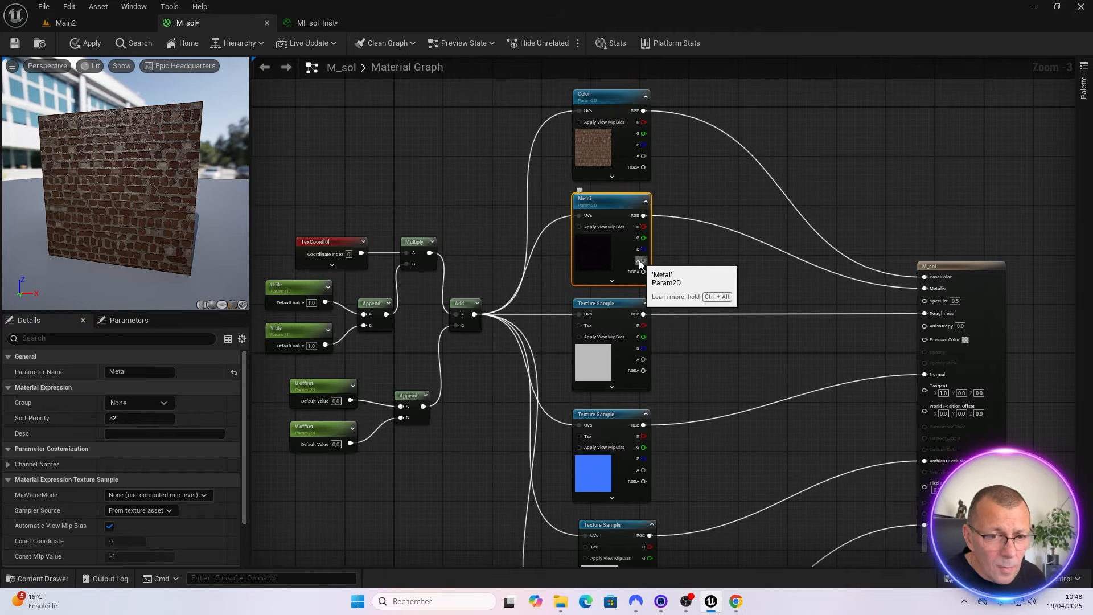
# Convert the texture samples feeding Roughness and Normal to parameters named Roughness and Normal
pyautogui.rightClick(612, 306)
pyautogui.click(668, 74)
pyautogui.write('Roughne')
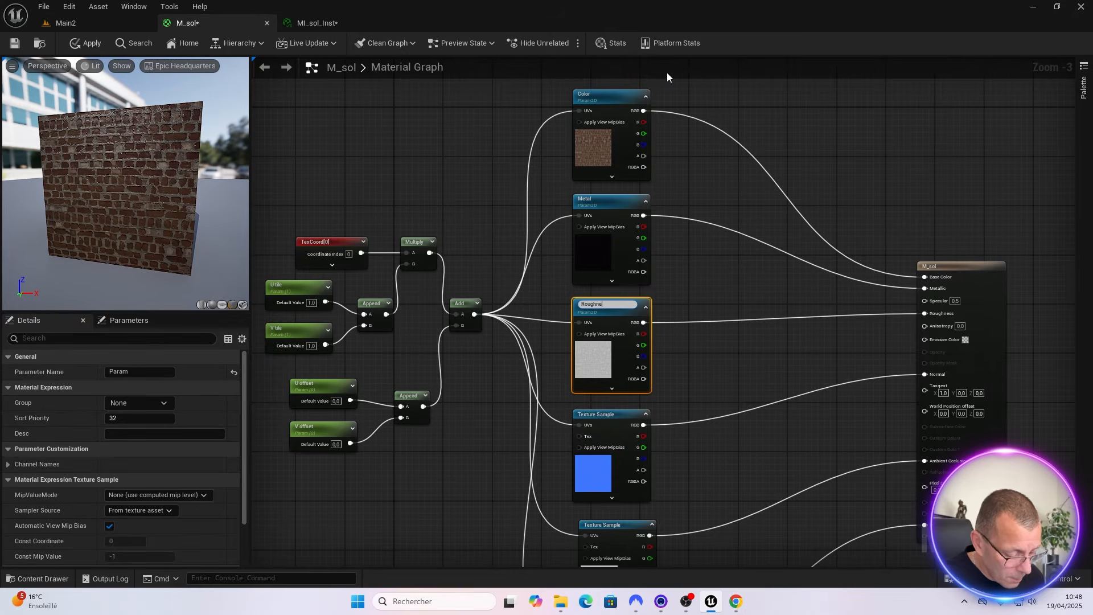
pyautogui.write('ss')
pyautogui.press('Return')
pyautogui.rightClick(604, 414)
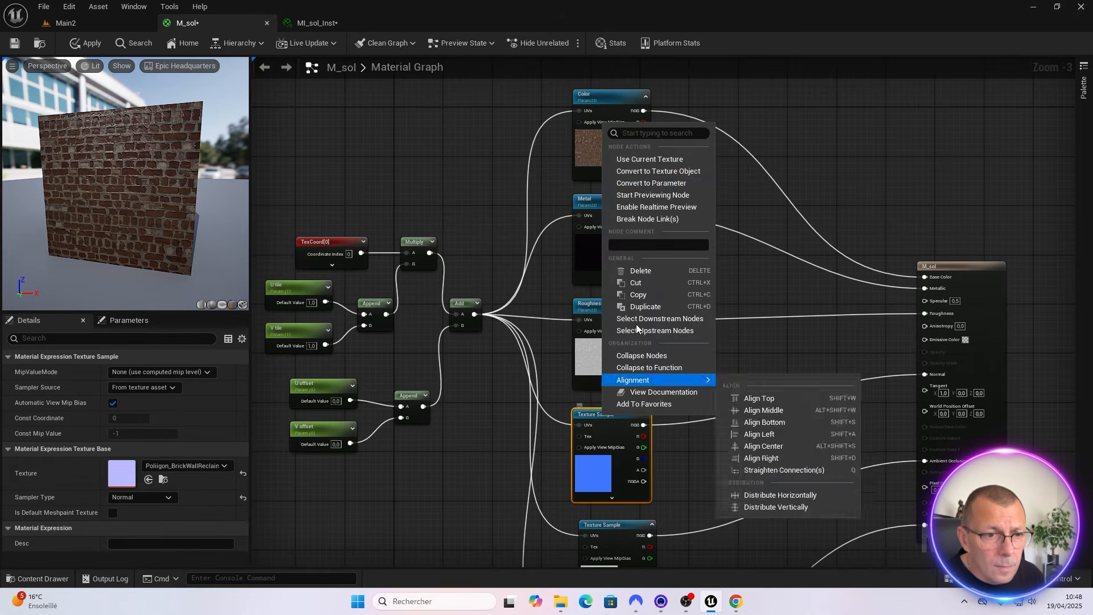
pyautogui.click(647, 184)
pyautogui.write('Normal')
pyautogui.press('Return')
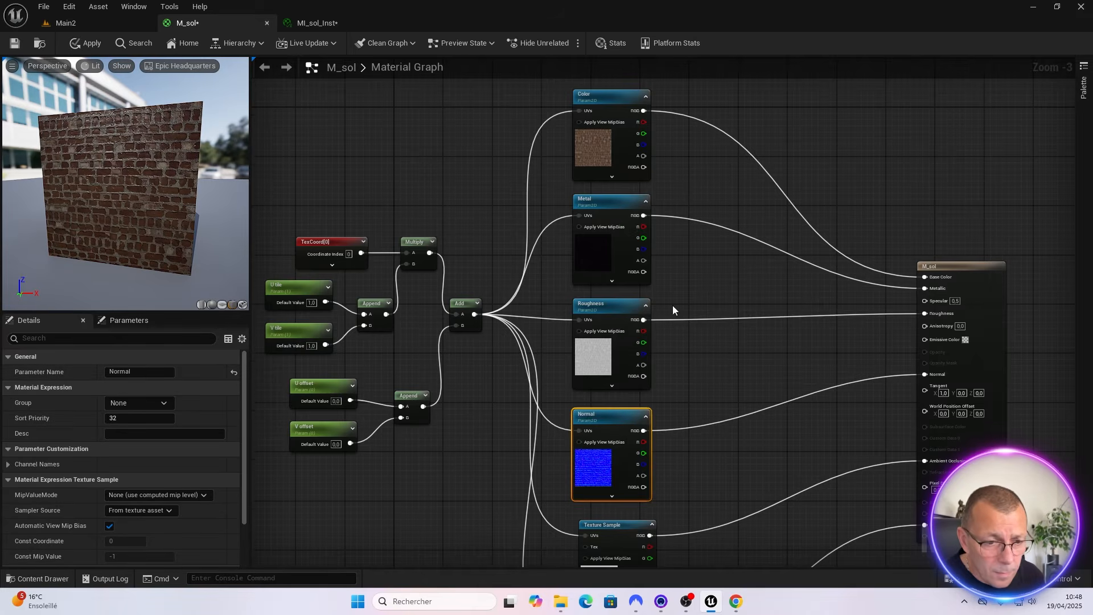
# Convert the texture sample feeding Ambient Occlusion to a parameter named AO
pyautogui.moveTo(674, 308); pyautogui.dragTo(686, 171, button='right')
pyautogui.click(605, 283)
pyautogui.rightClick(606, 287)
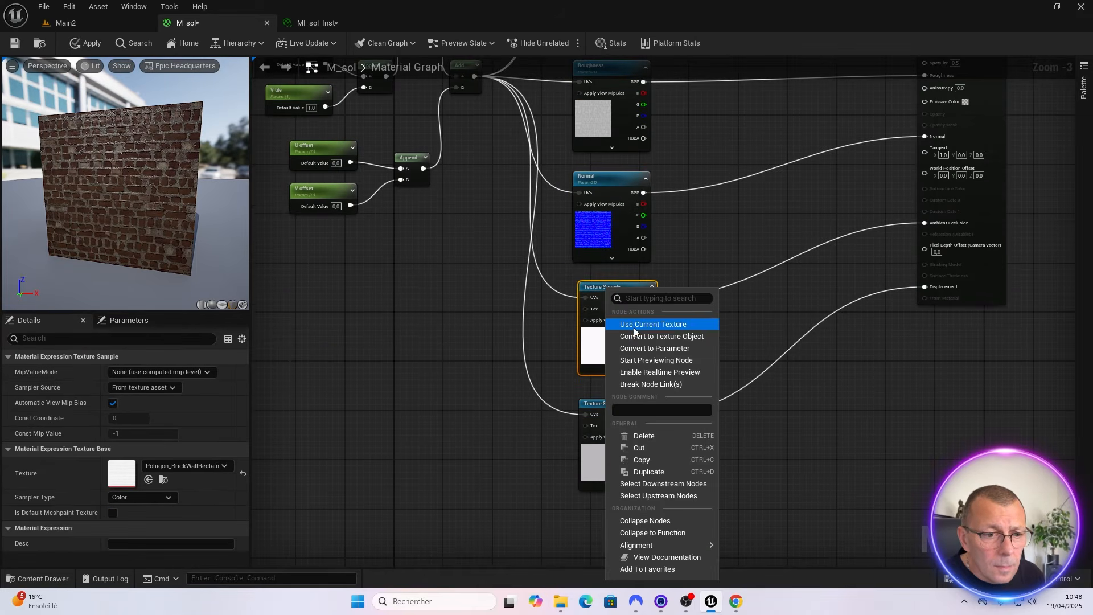
pyautogui.click(642, 335)
pyautogui.press('Return')
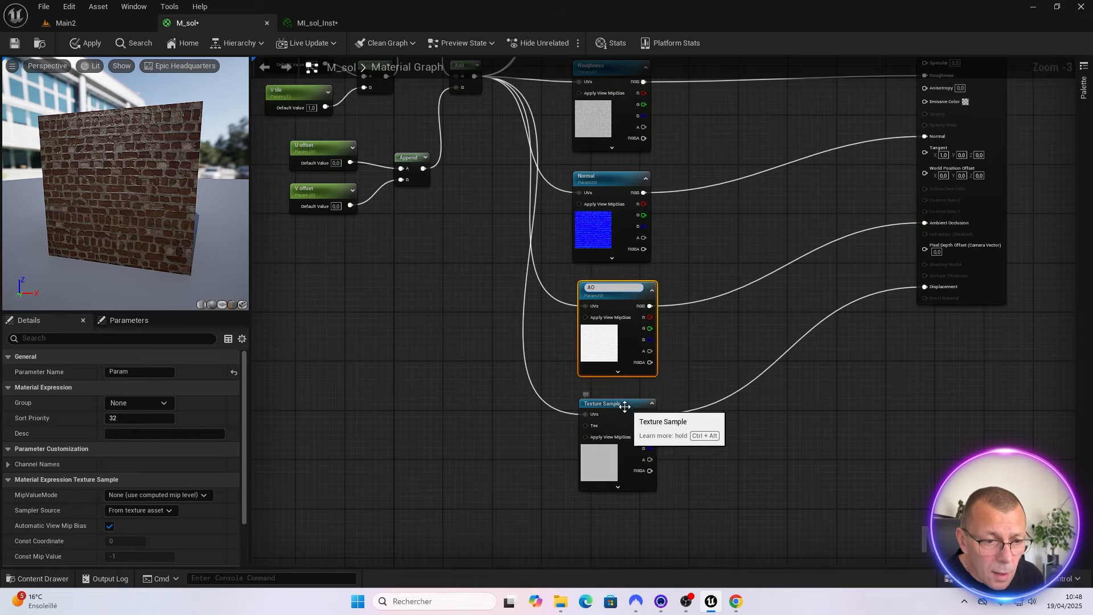
# Convert the last texture sample, feeding Displacement, to a parameter named Displacement and save M_sol
pyautogui.click(622, 404)
pyautogui.rightClick(622, 406)
pyautogui.click(649, 173)
pyautogui.write('D')
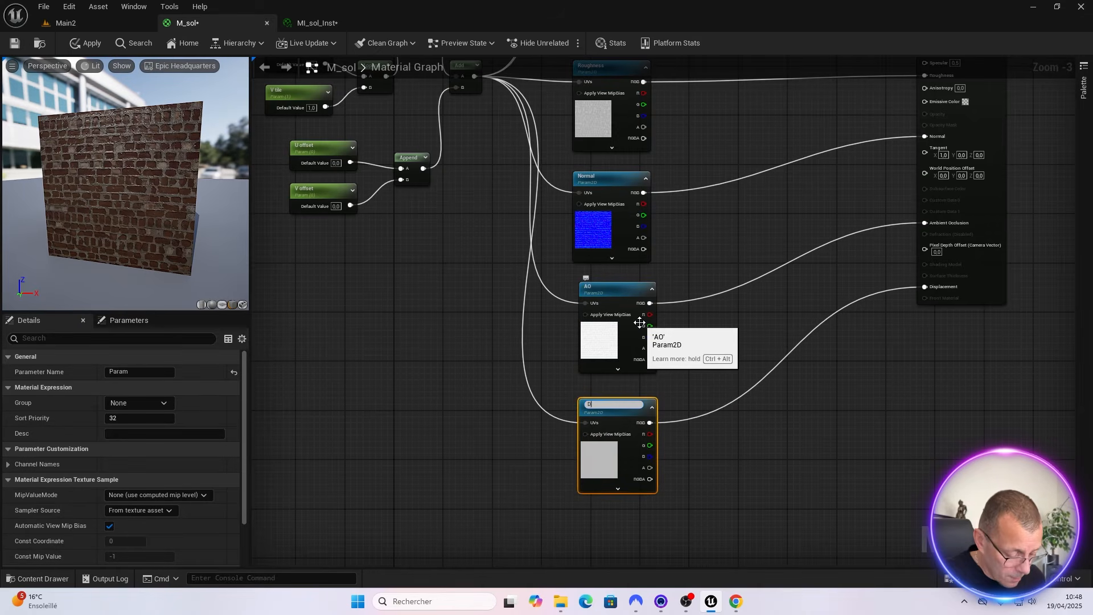
pyautogui.write('isplacement')
pyautogui.press('Return')
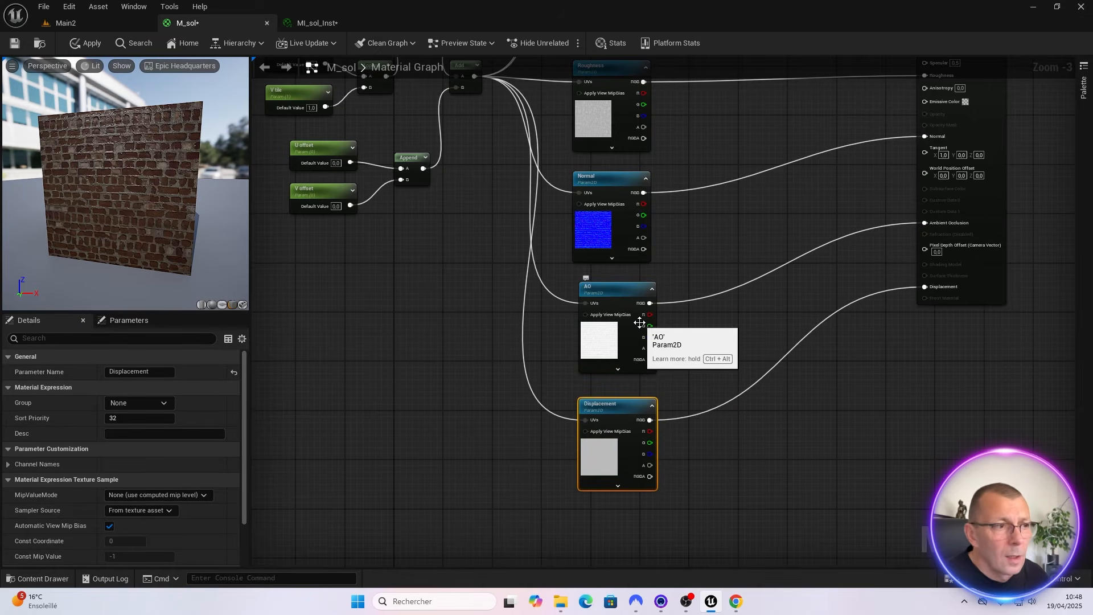
pyautogui.click(13, 45)
# Enable the AO, Color, Displacement, Metal, Normal and Roughness texture parameter overrides in MI_sol_Inst
pyautogui.click(308, 23)
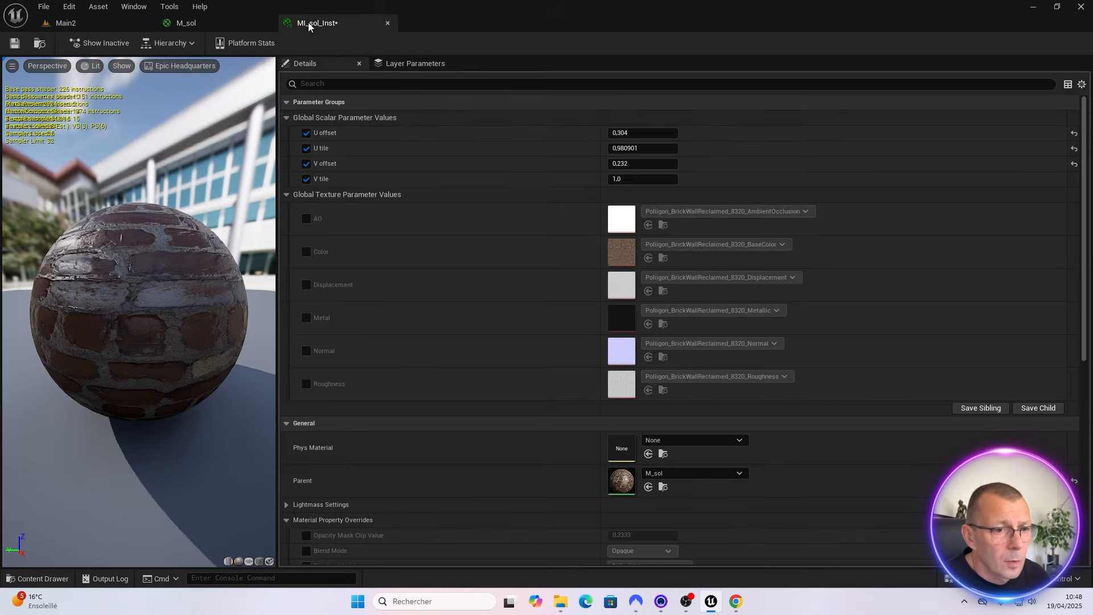
pyautogui.click(306, 219)
pyautogui.click(306, 252)
pyautogui.click(306, 286)
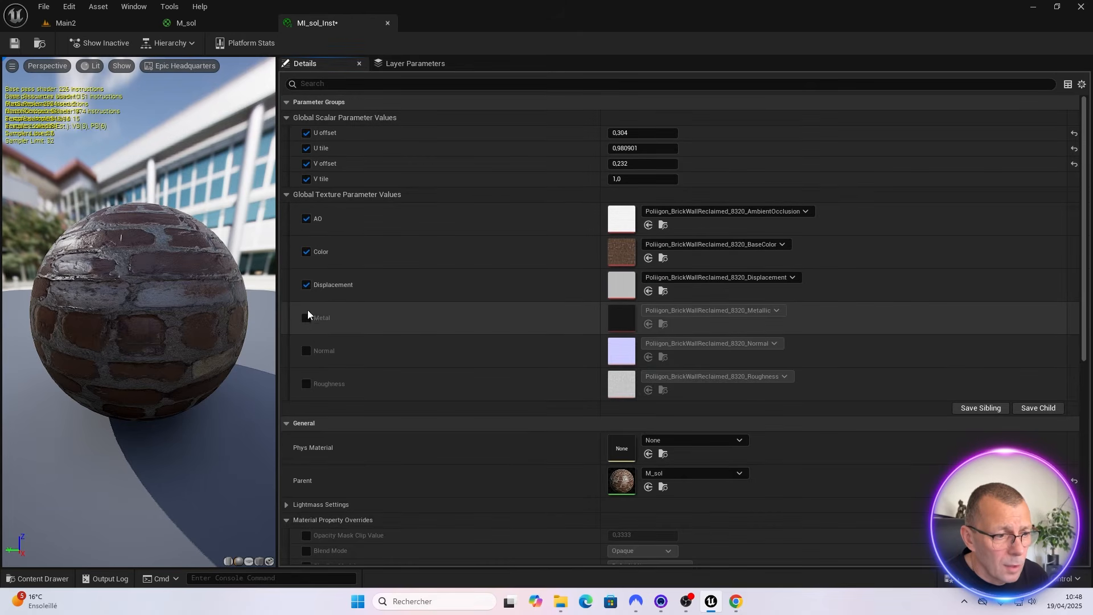
pyautogui.click(306, 317)
pyautogui.click(307, 348)
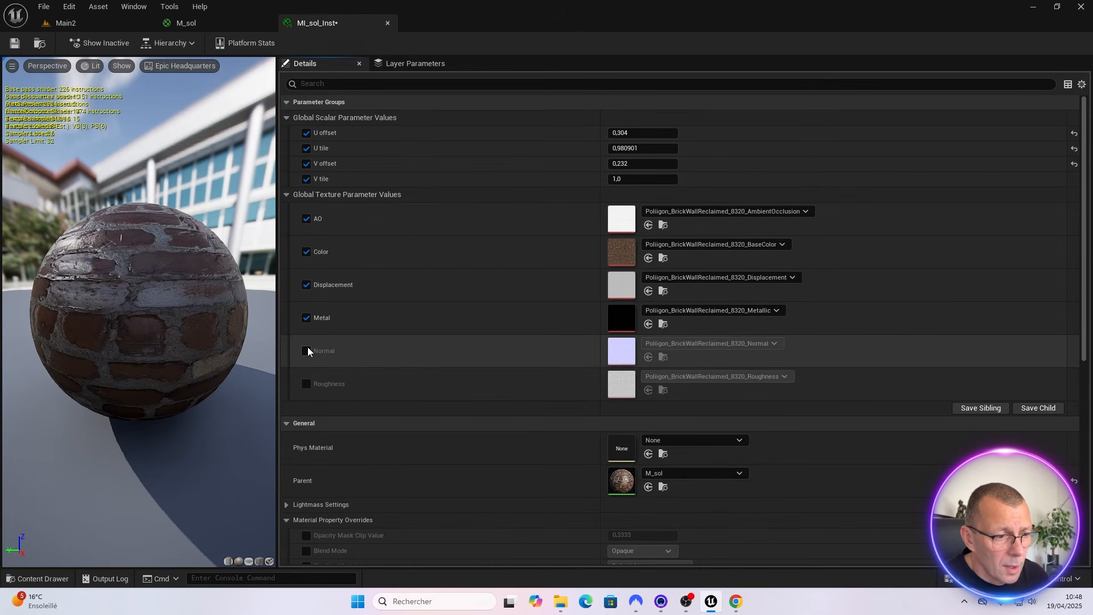
pyautogui.click(306, 384)
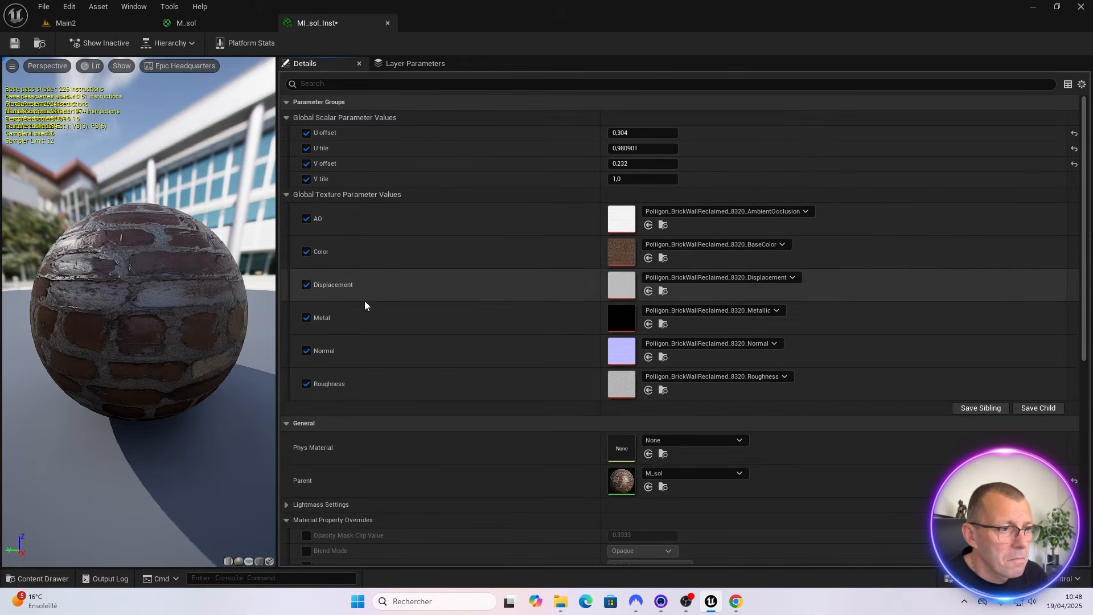
# Return to the M_sol graph and set the V tile parameter's sort priority to 33
pyautogui.click(223, 23)
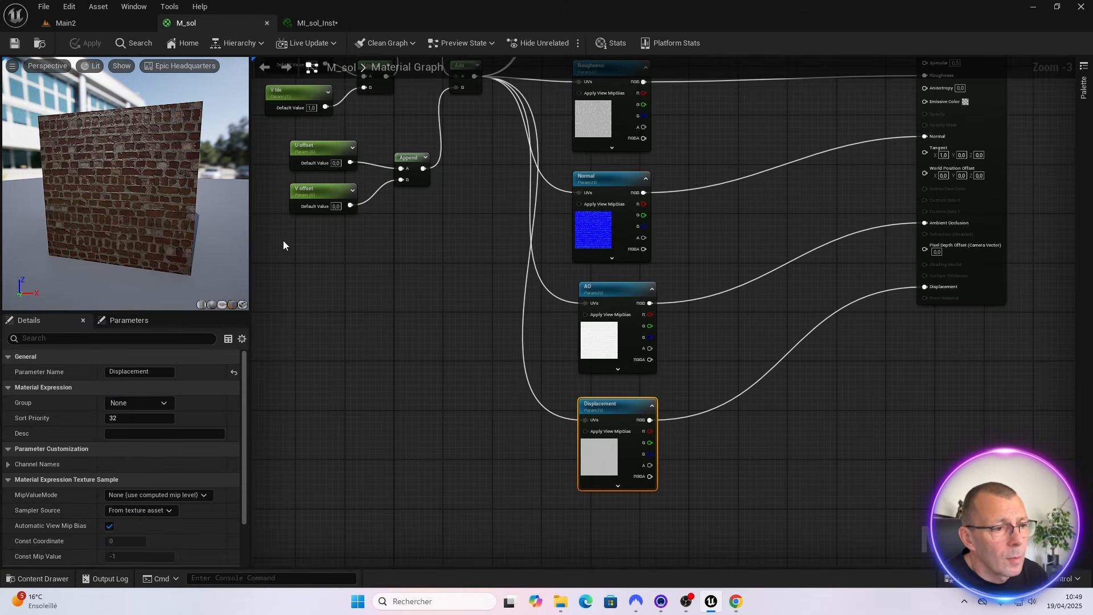
pyautogui.moveTo(333, 265); pyautogui.dragTo(381, 362, button='right')
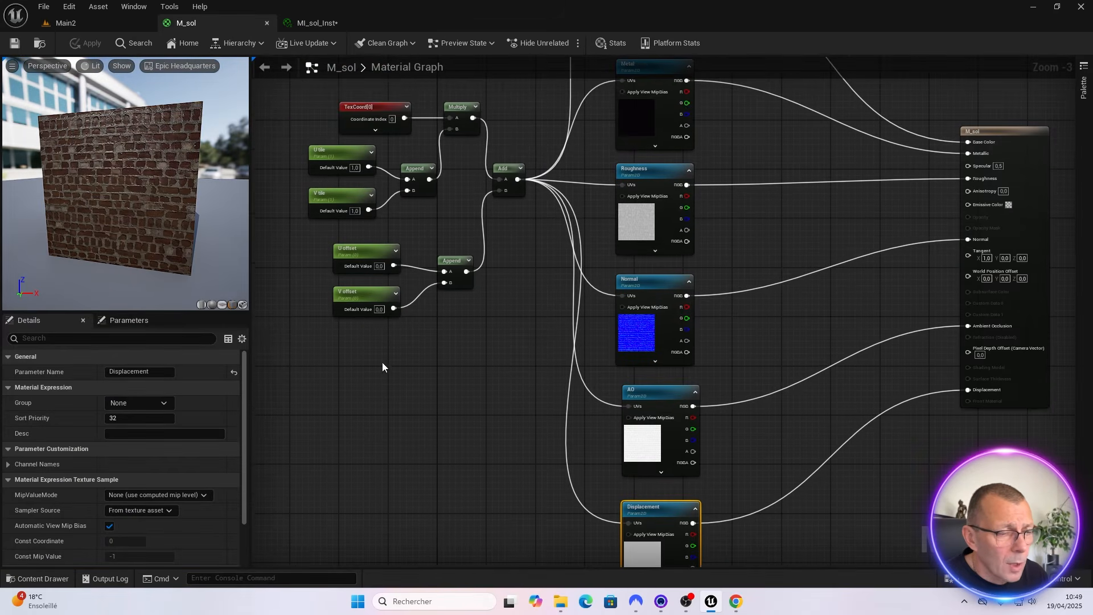
pyautogui.click(334, 152)
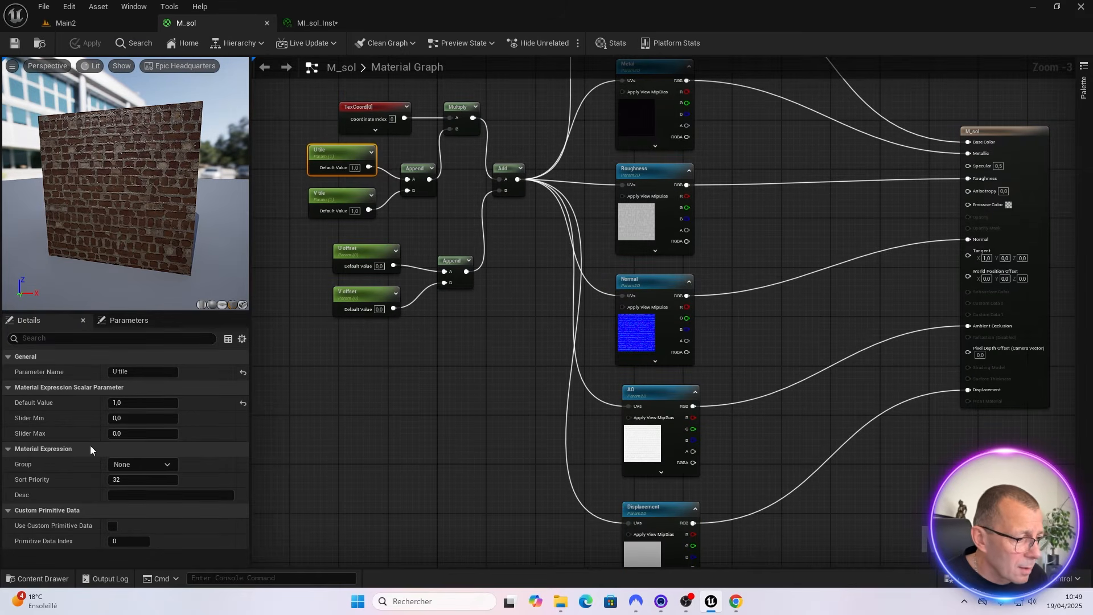
pyautogui.moveTo(29, 480)
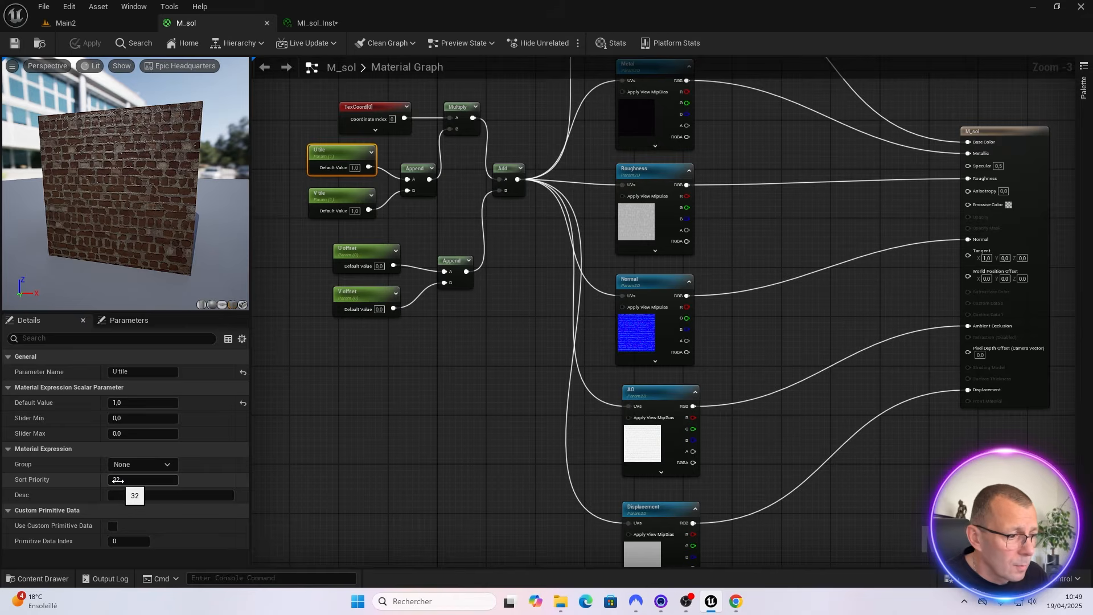
pyautogui.click(333, 195)
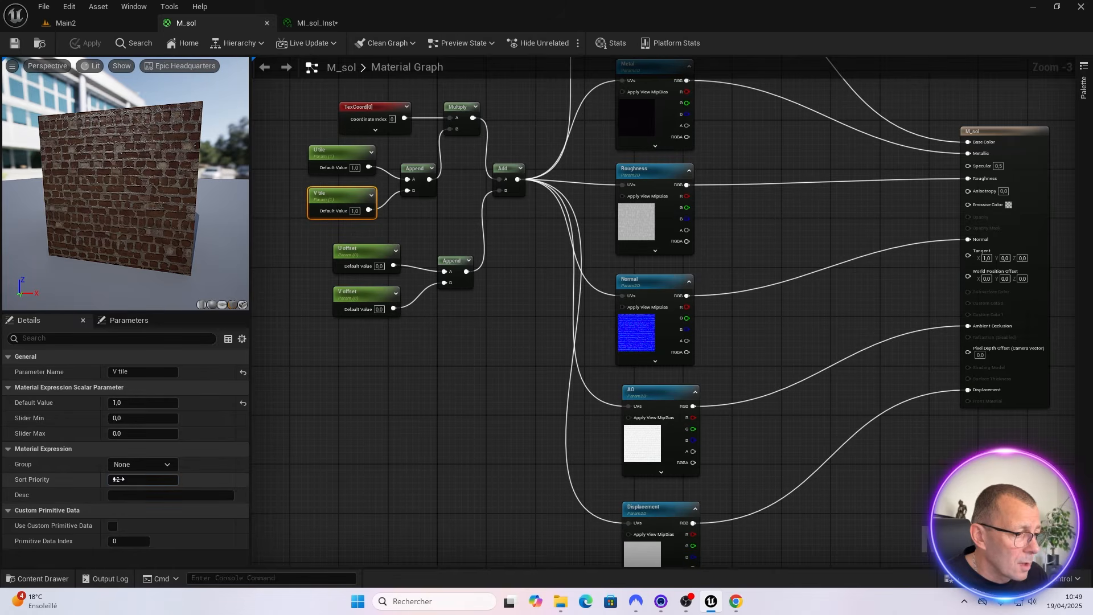
pyautogui.click(150, 482)
pyautogui.write('33')
pyautogui.press('Return')
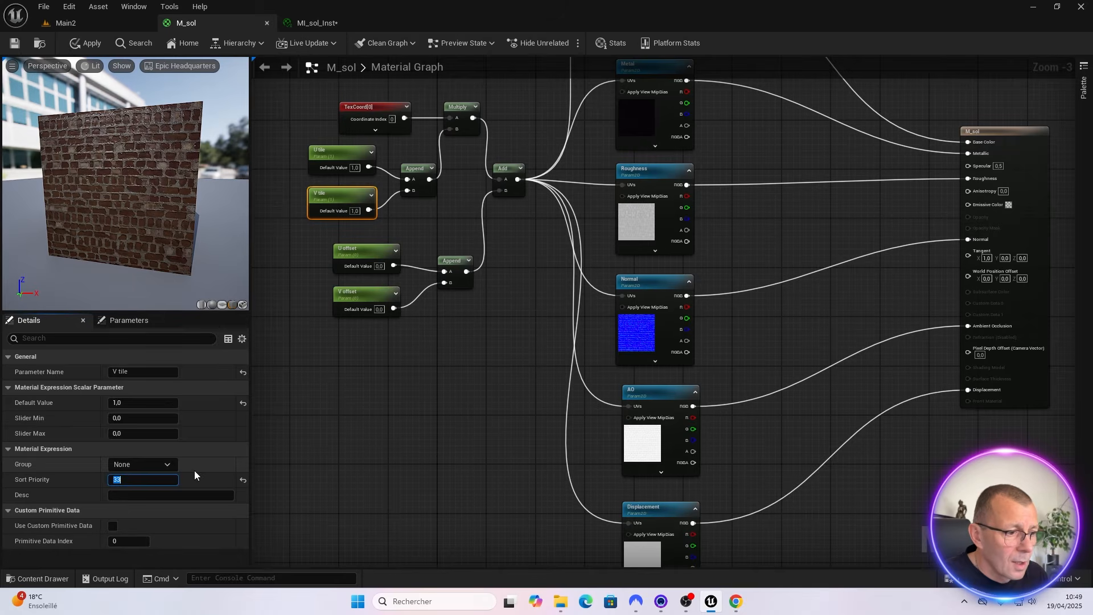
# Set U offset's sort priority to follow V tile and V offset's to 35, then apply and check the parameter order in MI_sol_Inst
pyautogui.click(343, 256)
pyautogui.click(111, 480)
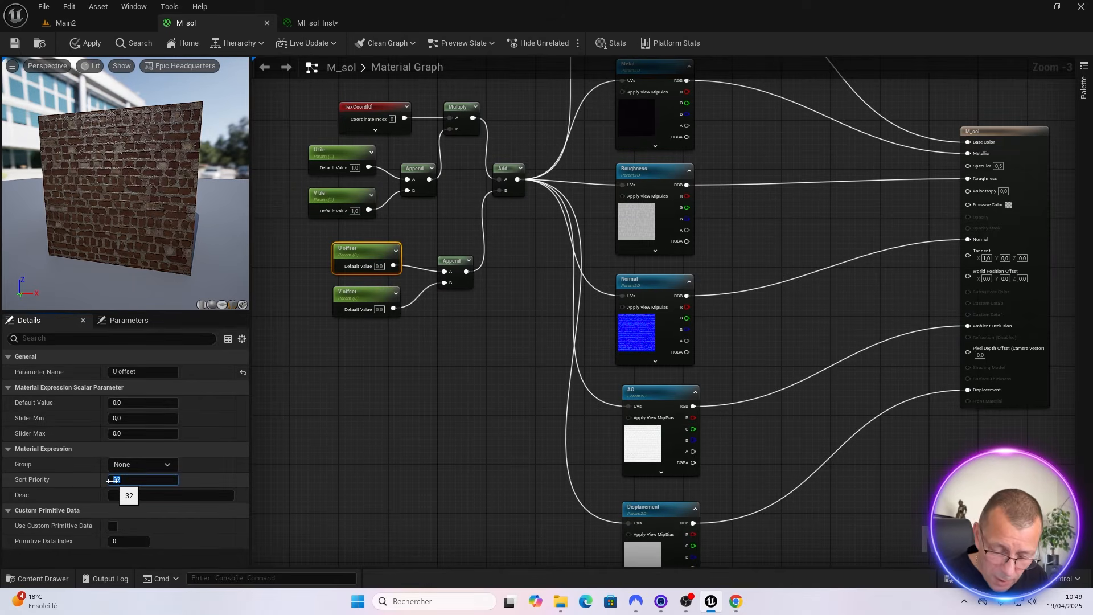
pyautogui.click(346, 294)
pyautogui.click(117, 480)
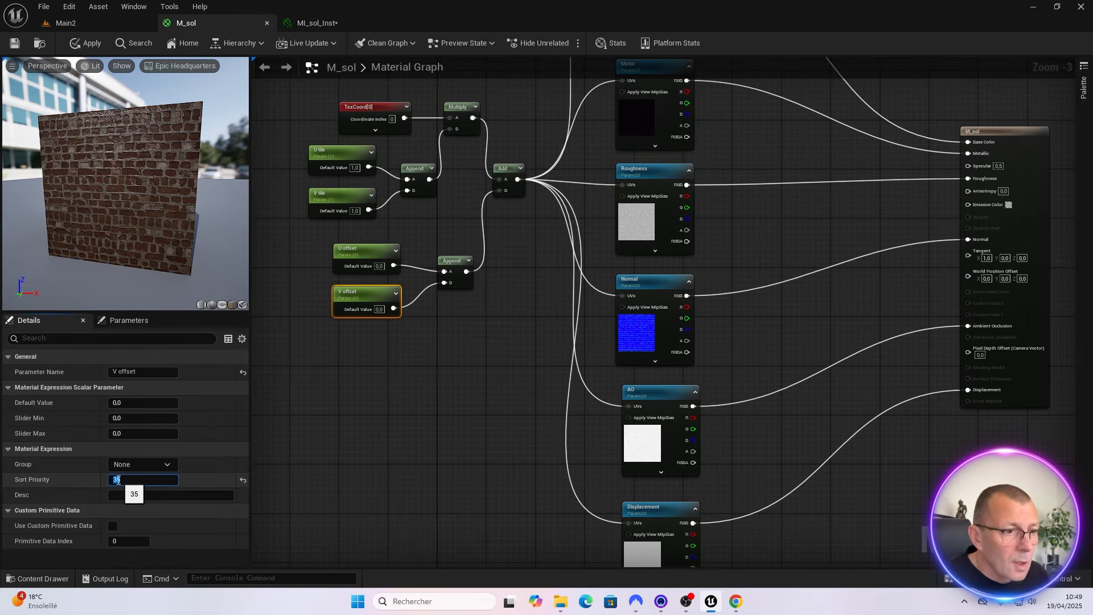
pyautogui.click(89, 46)
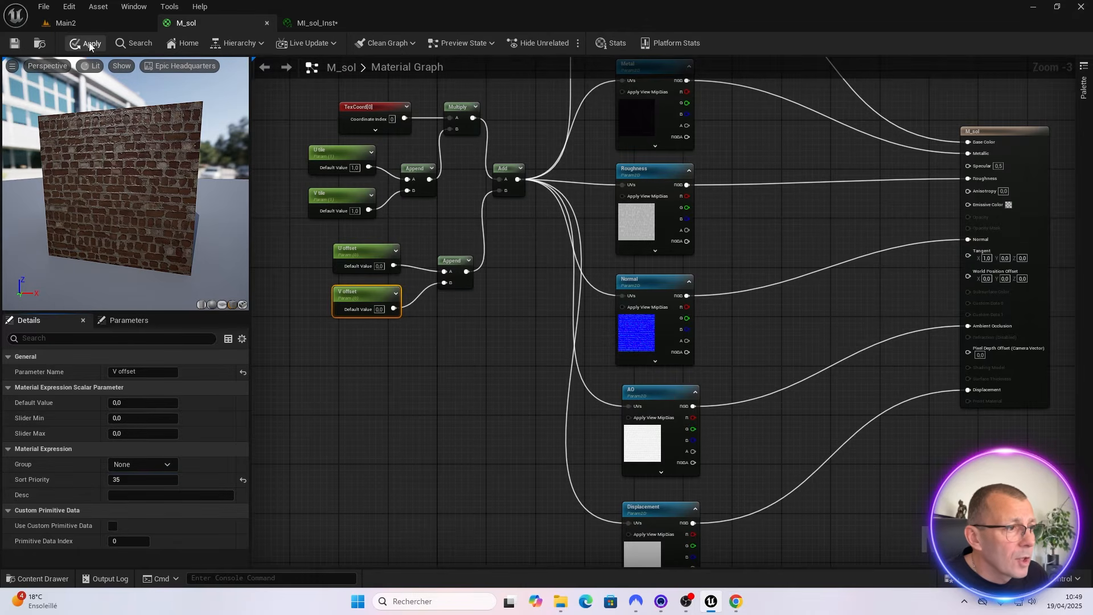
pyautogui.click(309, 24)
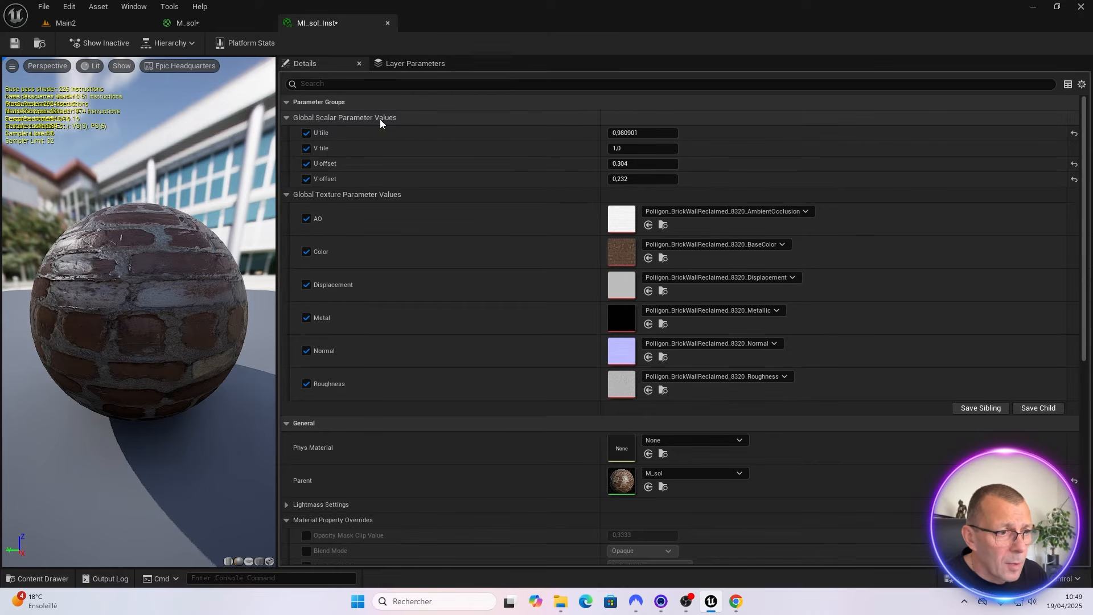
# Put the U tile parameter of M_sol in a new parameter group named Tile
pyautogui.click(227, 22)
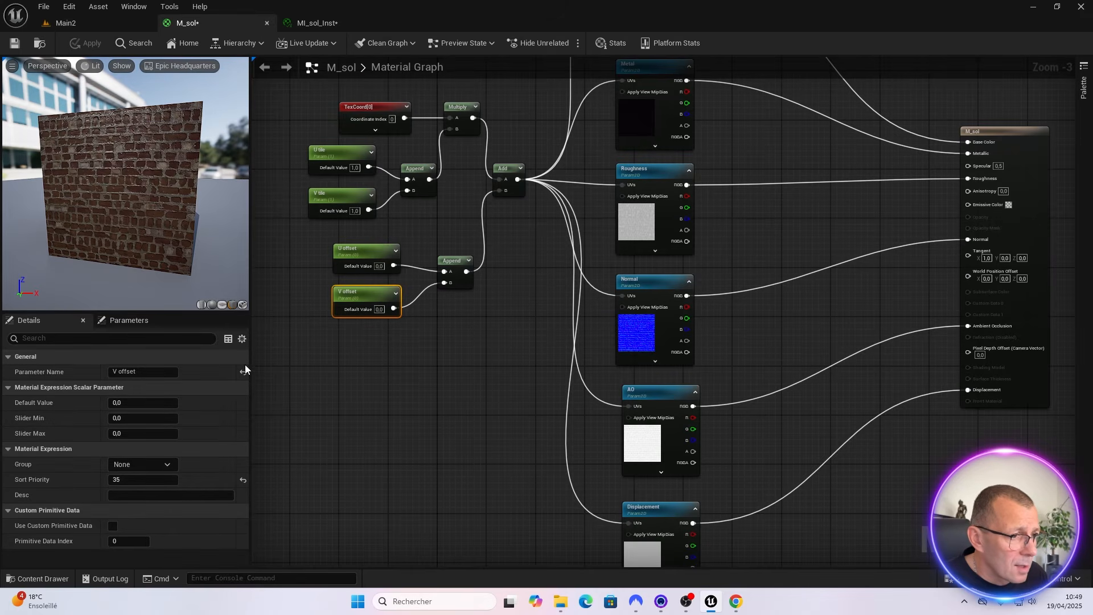
pyautogui.click(344, 155)
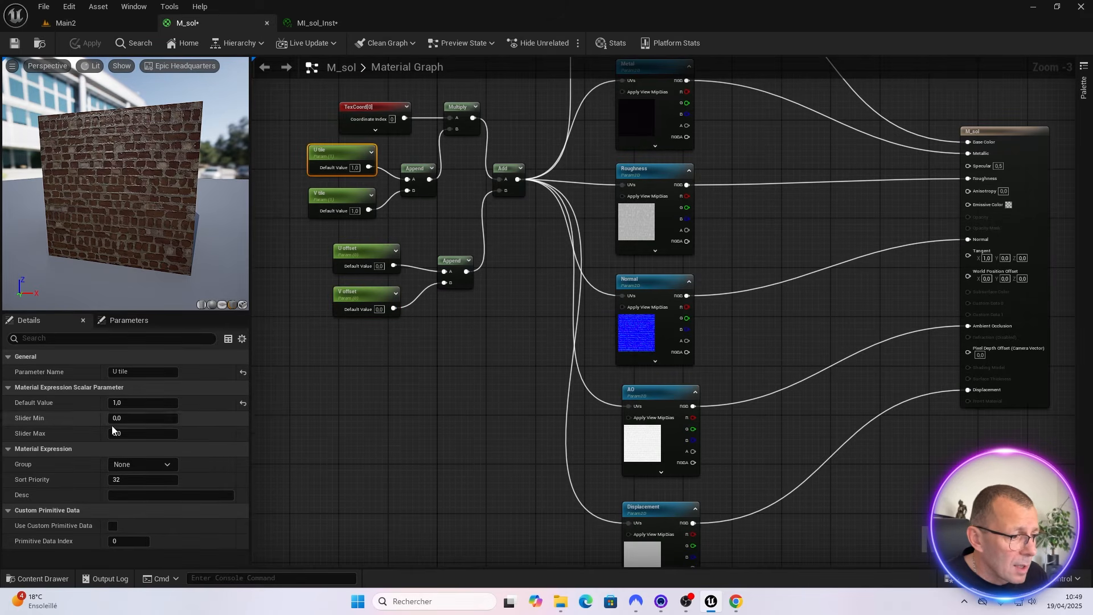
pyautogui.click(140, 465)
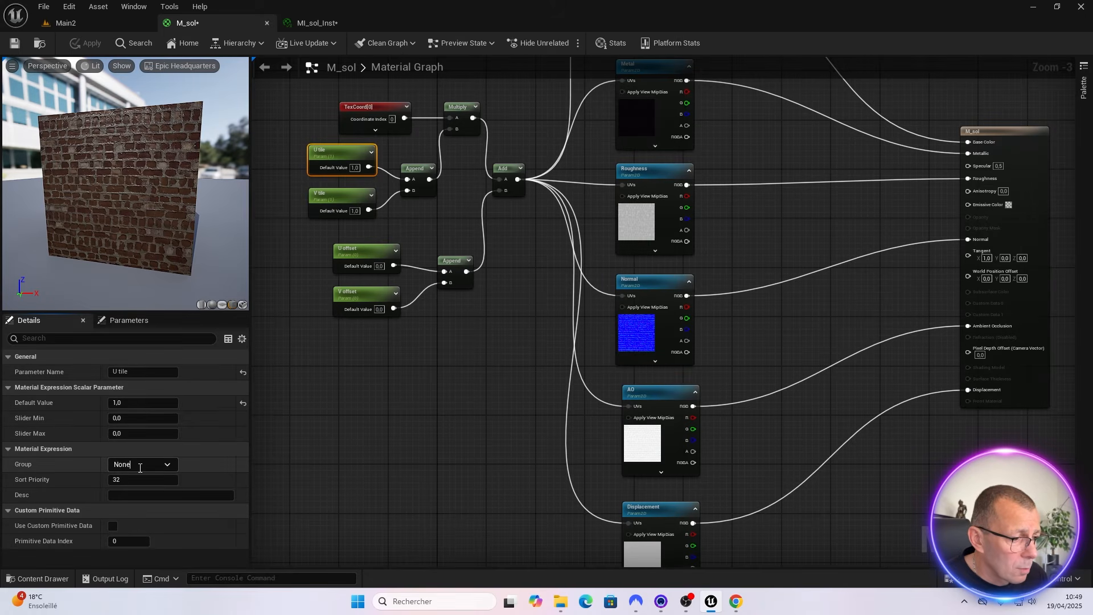
pyautogui.doubleClick(131, 465)
pyautogui.write('Tile')
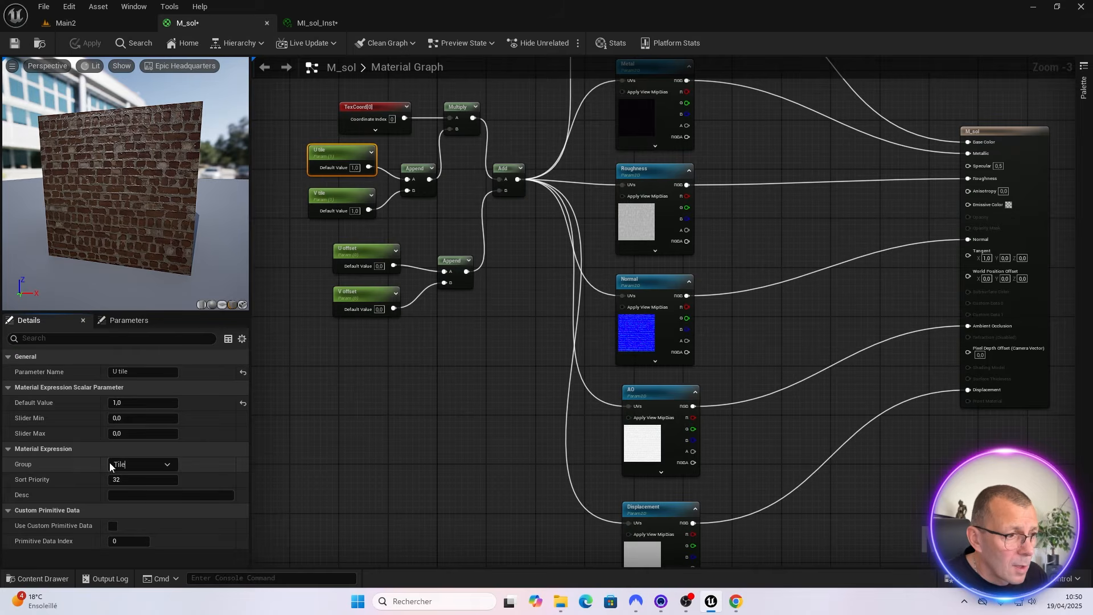
pyautogui.press('Return')
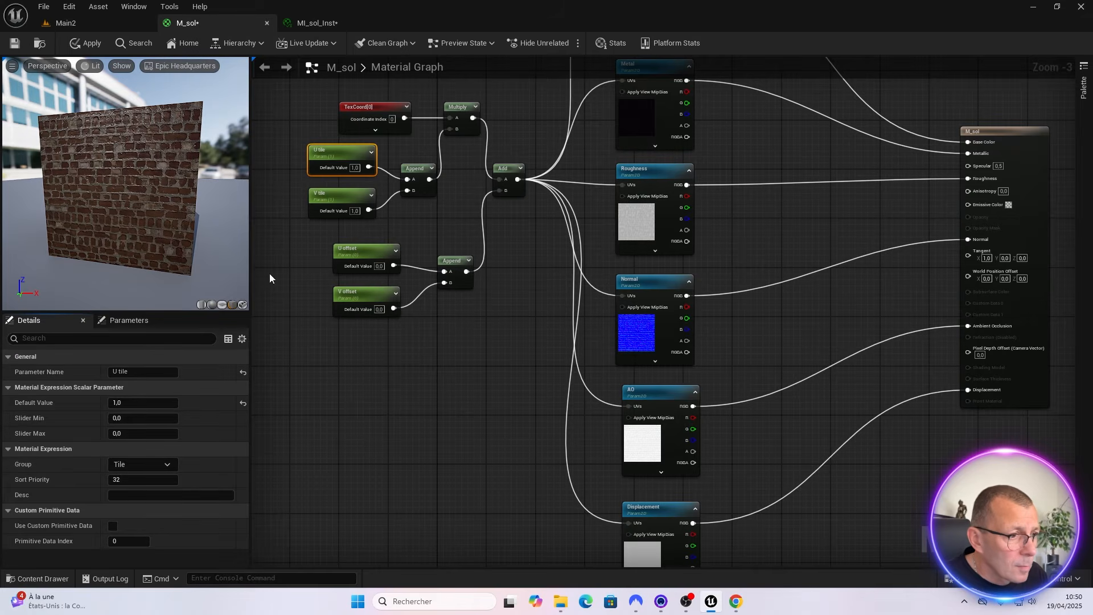
# Assign the V tile parameter to the existing Tile group
pyautogui.click(323, 198)
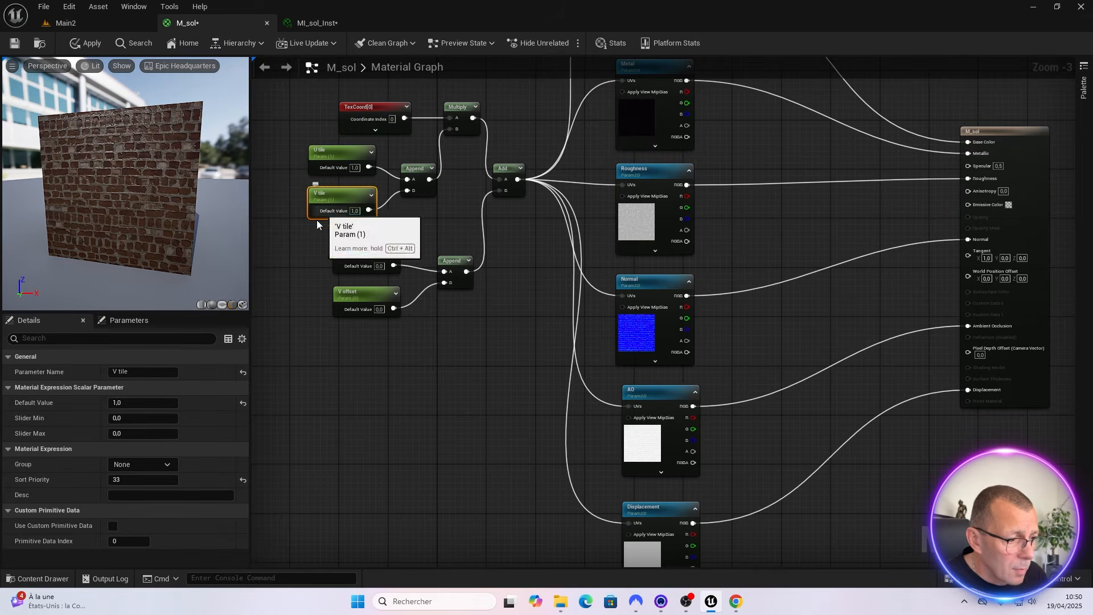
pyautogui.click(167, 467)
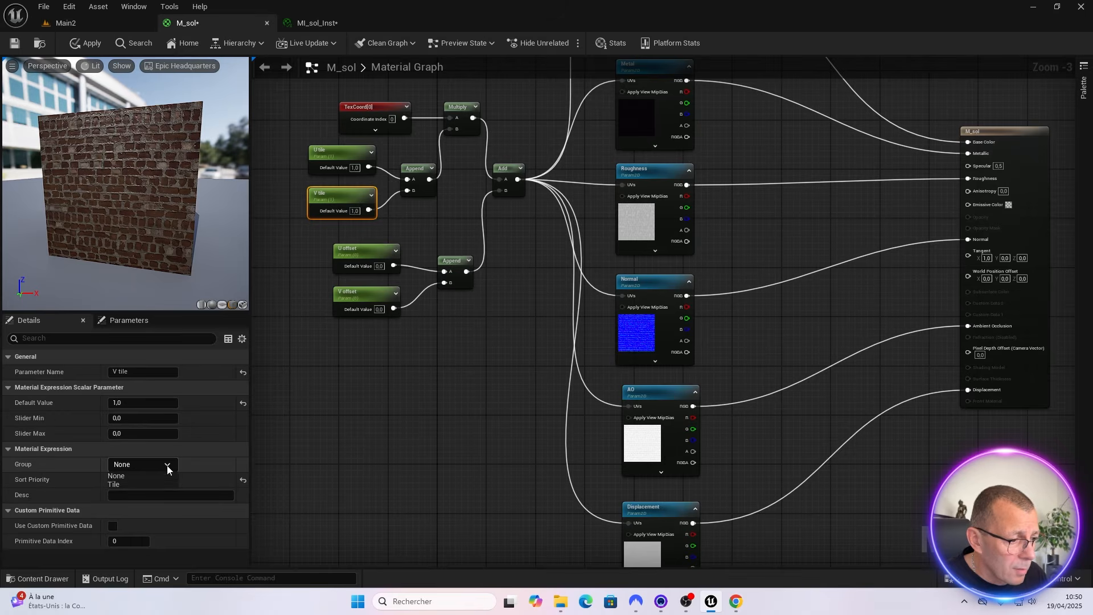
pyautogui.click(121, 481)
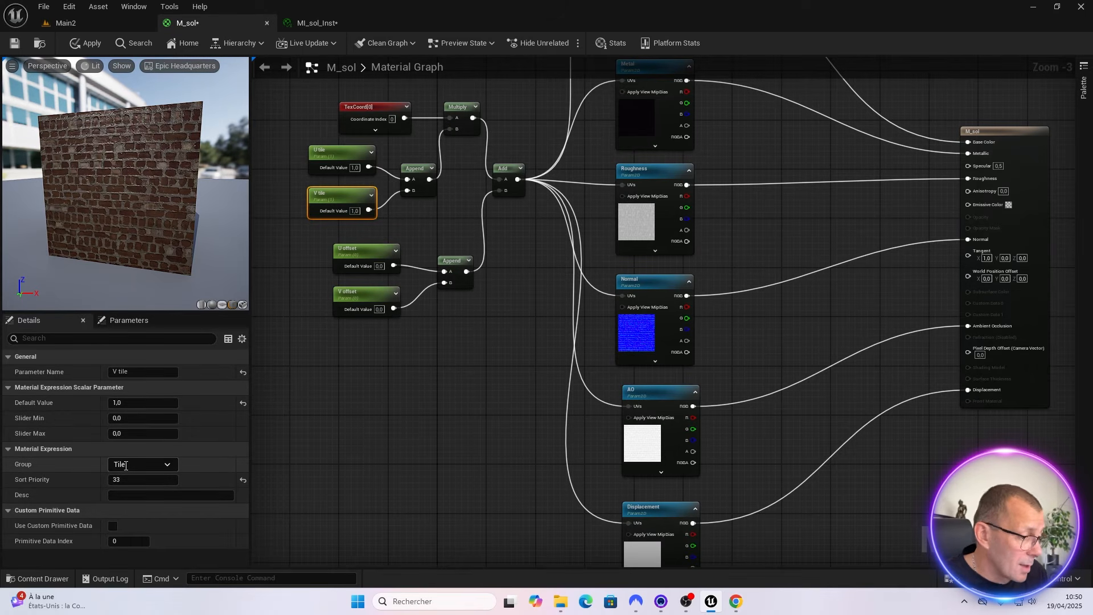
# Put the U offset parameter in a new parameter group named offset and assign V offset to the same group
pyautogui.click(367, 260)
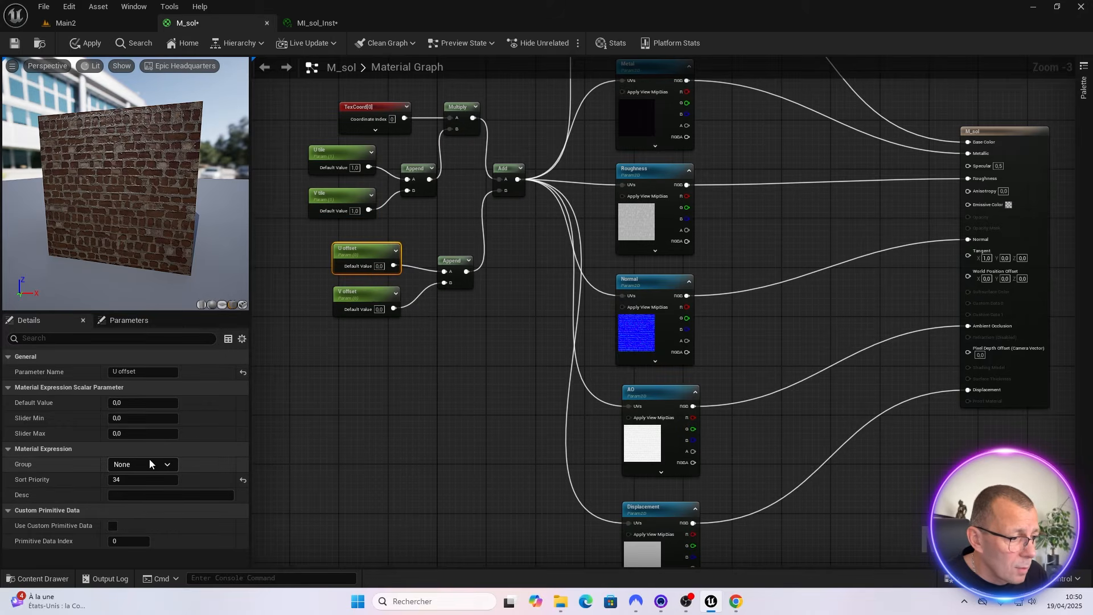
pyautogui.click(136, 465)
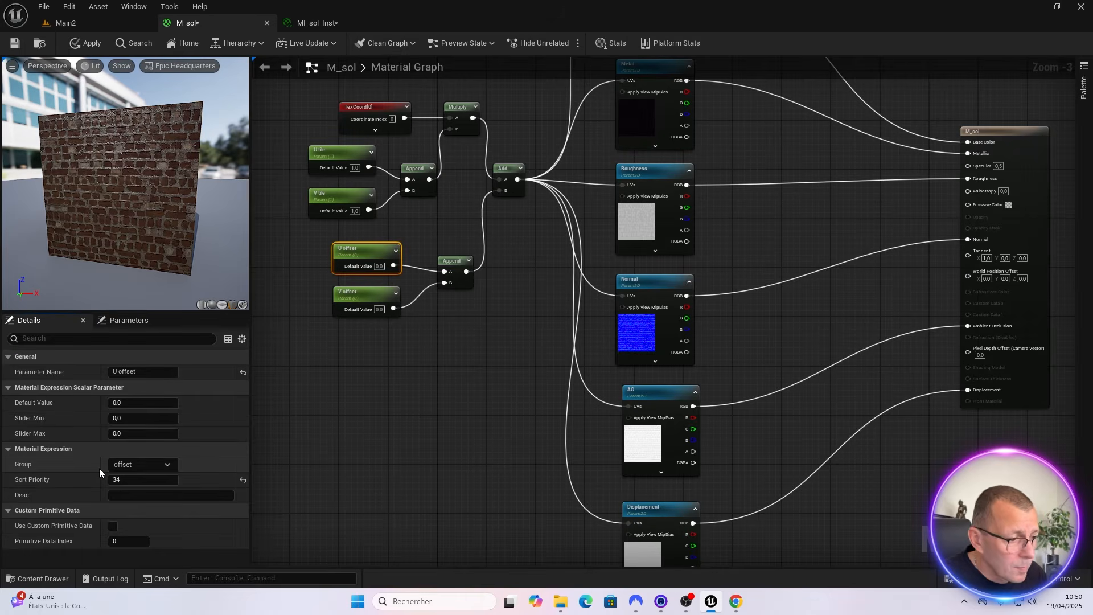
pyautogui.click(349, 293)
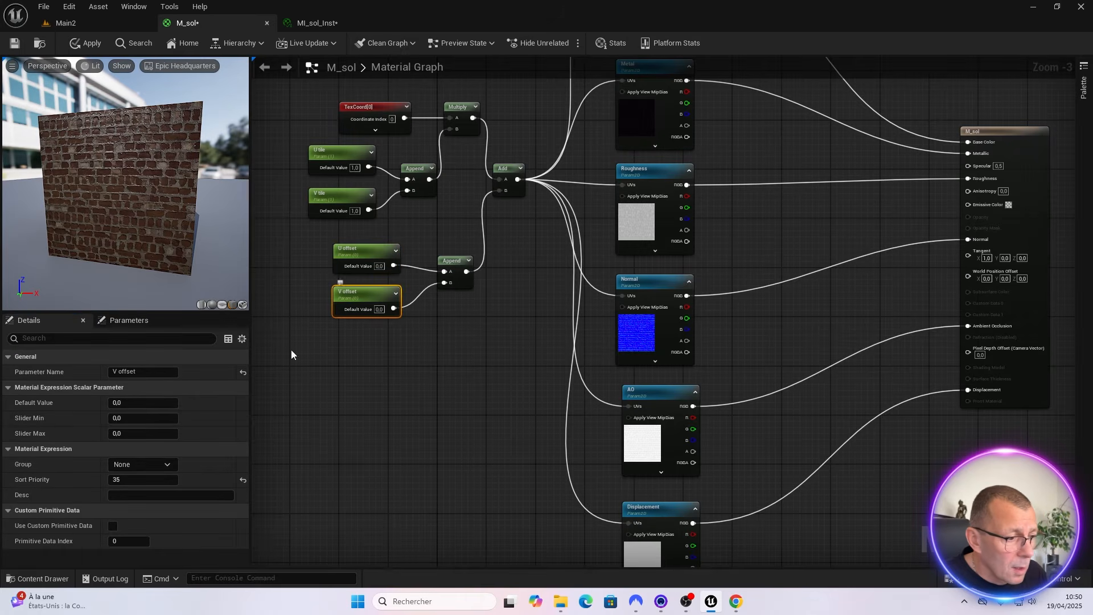
pyautogui.click(167, 464)
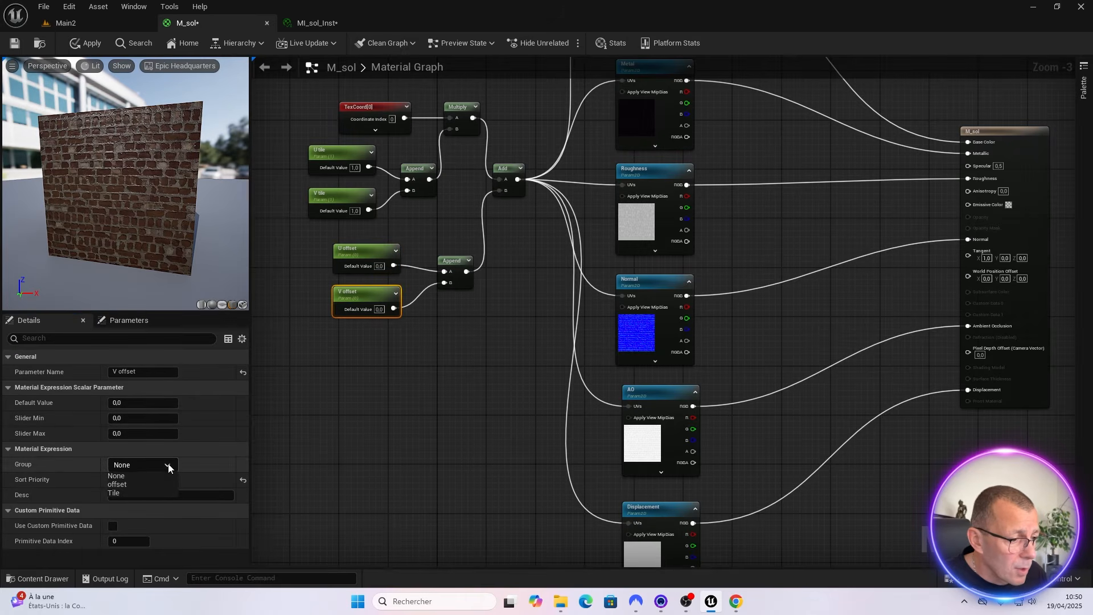
pyautogui.click(122, 486)
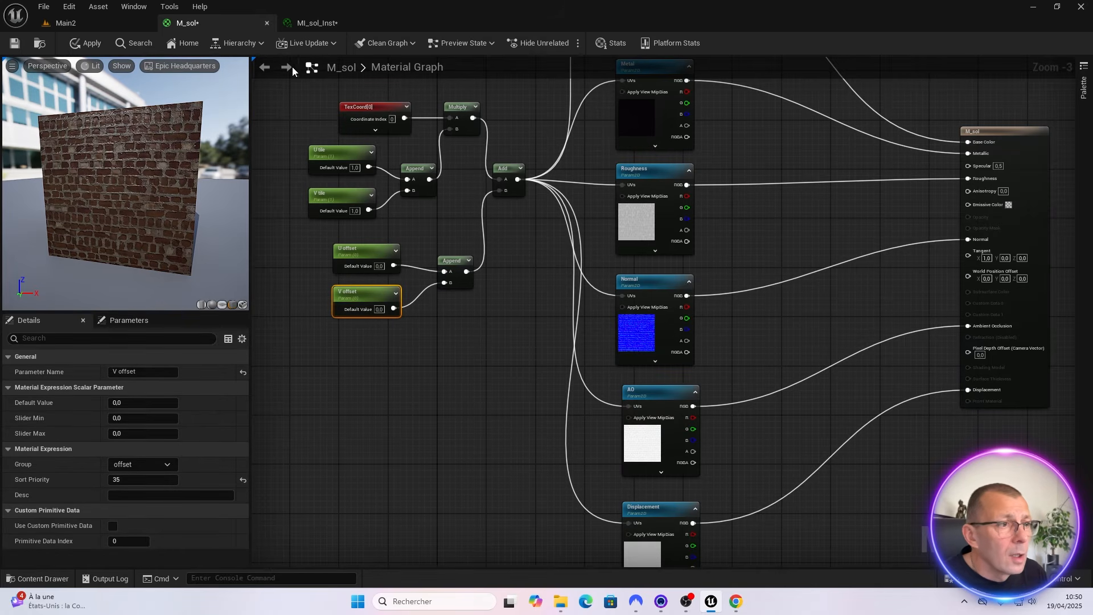
# Apply the material changes and check the texture, offset and Tile parameter groups in MI_sol_Inst
pyautogui.click(93, 45)
pyautogui.click(316, 24)
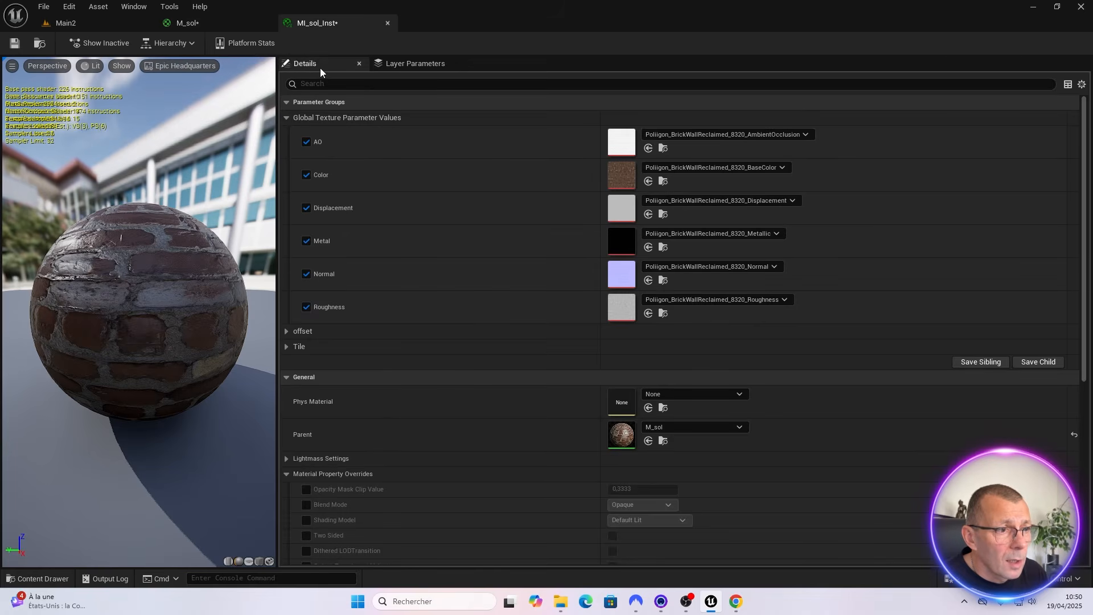
pyautogui.click(287, 118)
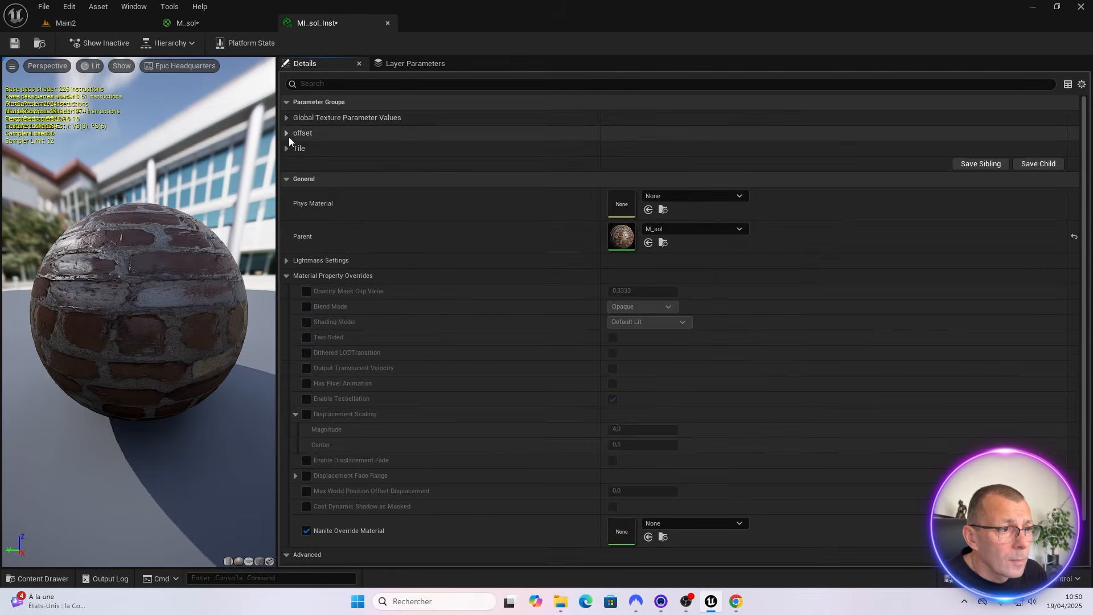
pyautogui.click(286, 133)
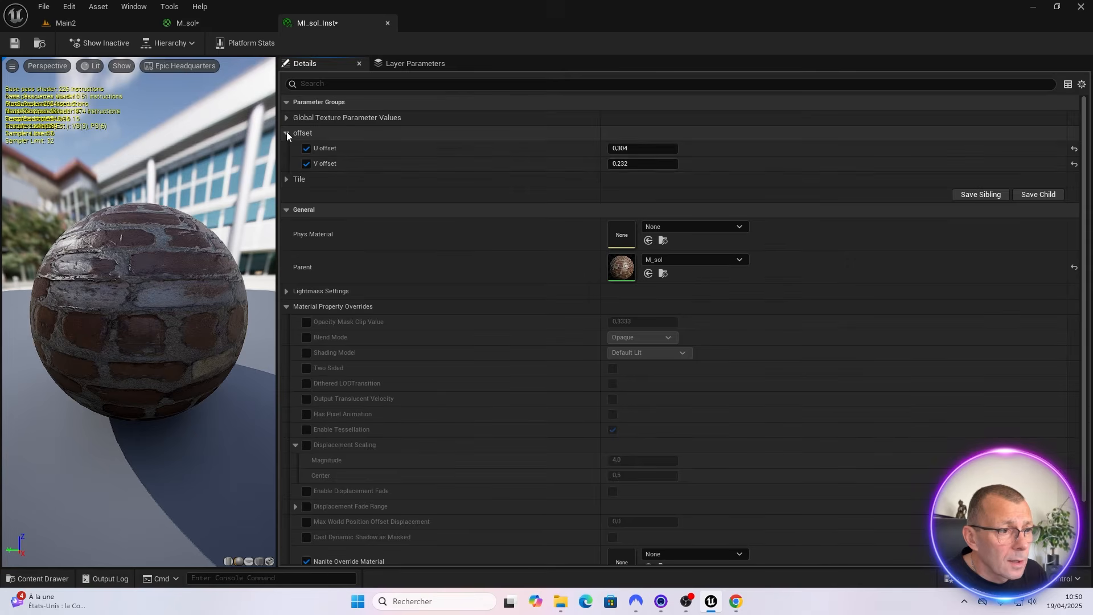
pyautogui.click(287, 179)
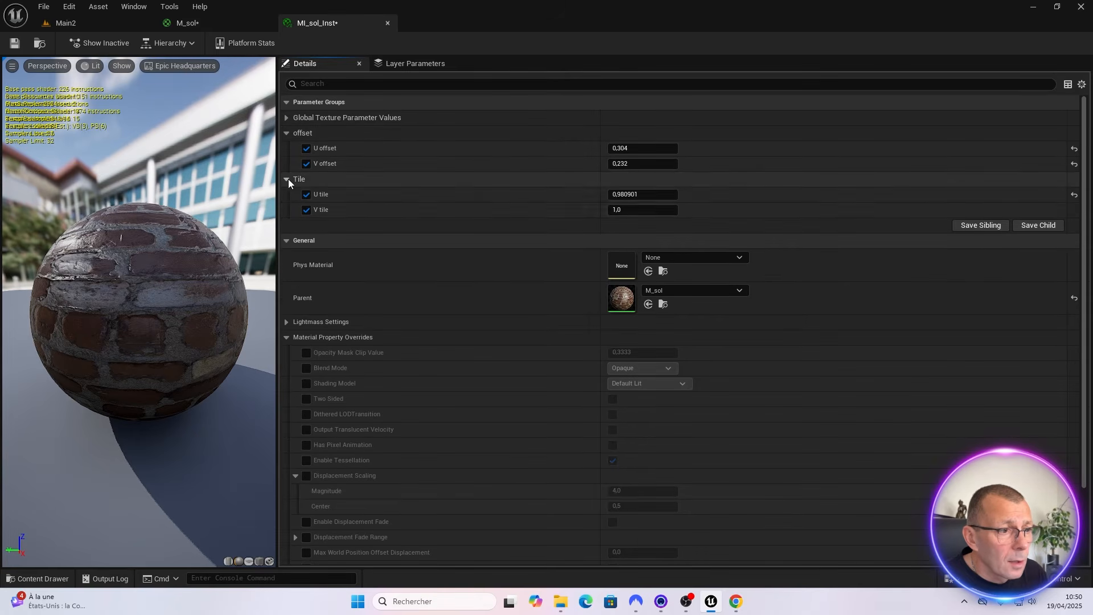
pyautogui.click(287, 133)
pyautogui.click(286, 149)
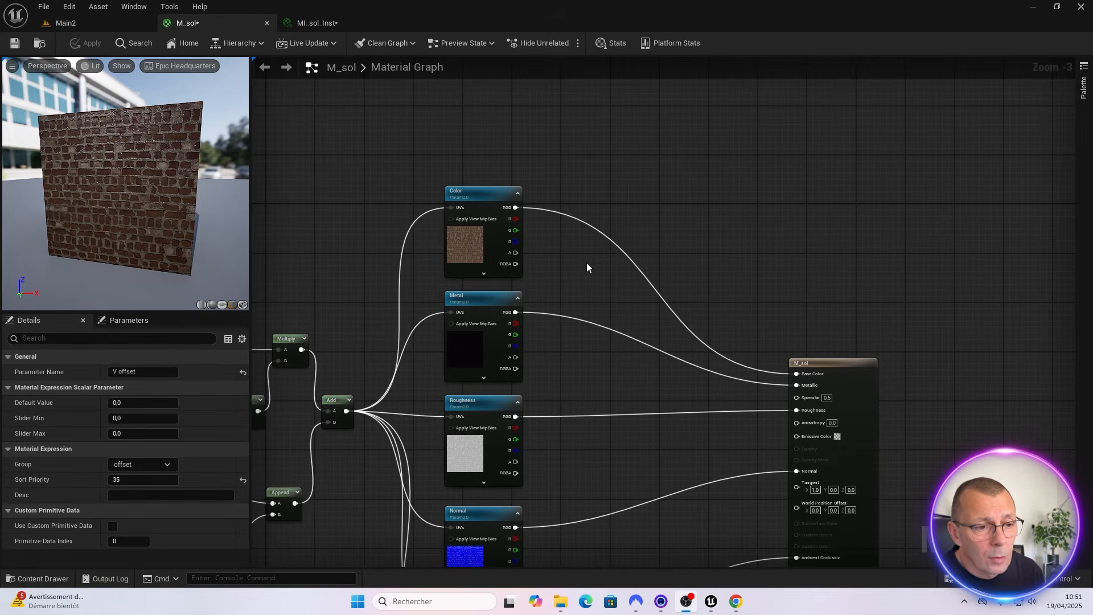
# Add a Constant3Vector node above the Color texture in the M_sol graph
pyautogui.moveTo(562, 242); pyautogui.dragTo(555, 309, button='right')
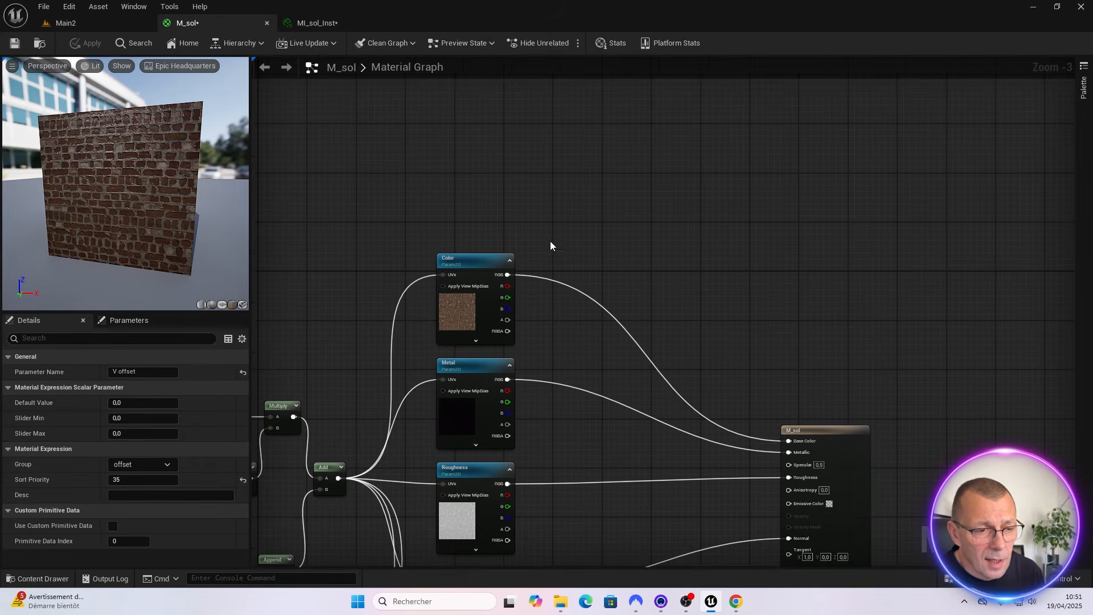
pyautogui.rightClick(574, 172)
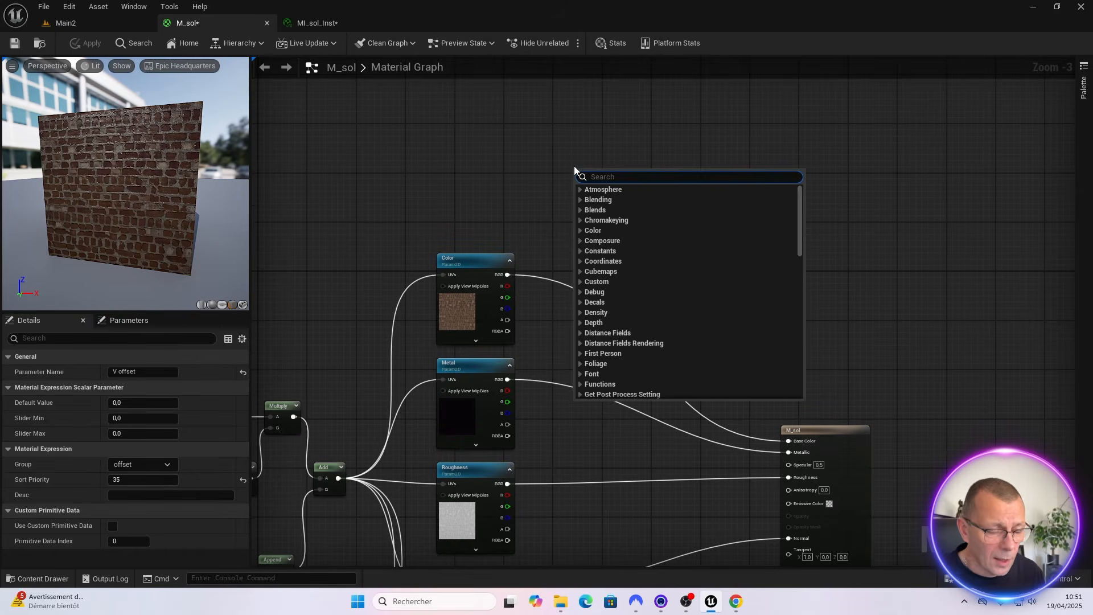
pyautogui.write('cons')
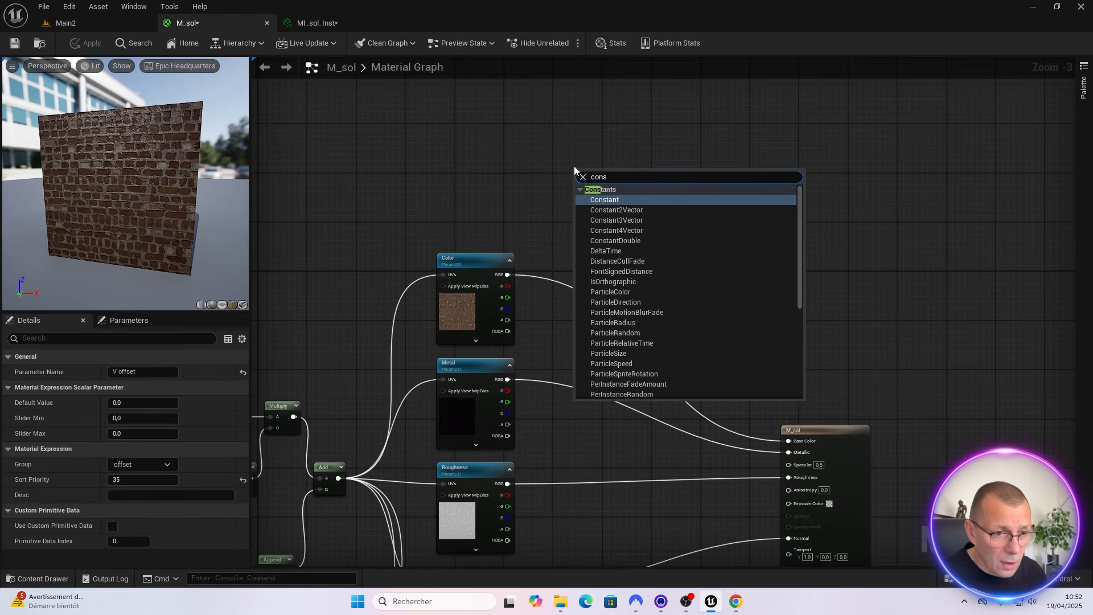
pyautogui.press('Down')
pyautogui.press('Down')
pyautogui.press('Return')
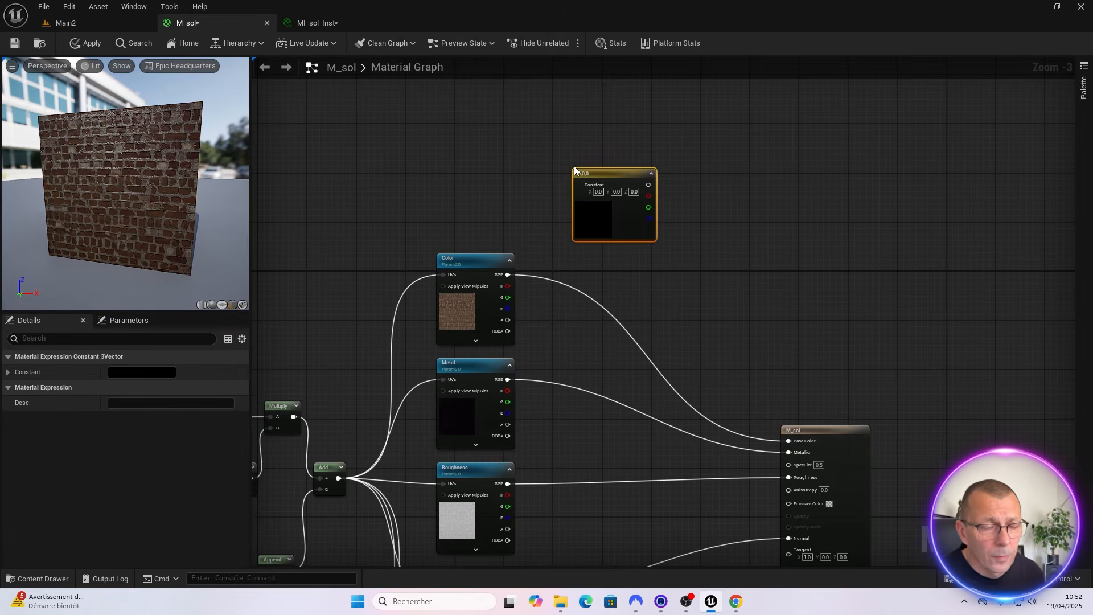
pyautogui.moveTo(597, 174); pyautogui.dragTo(564, 128)
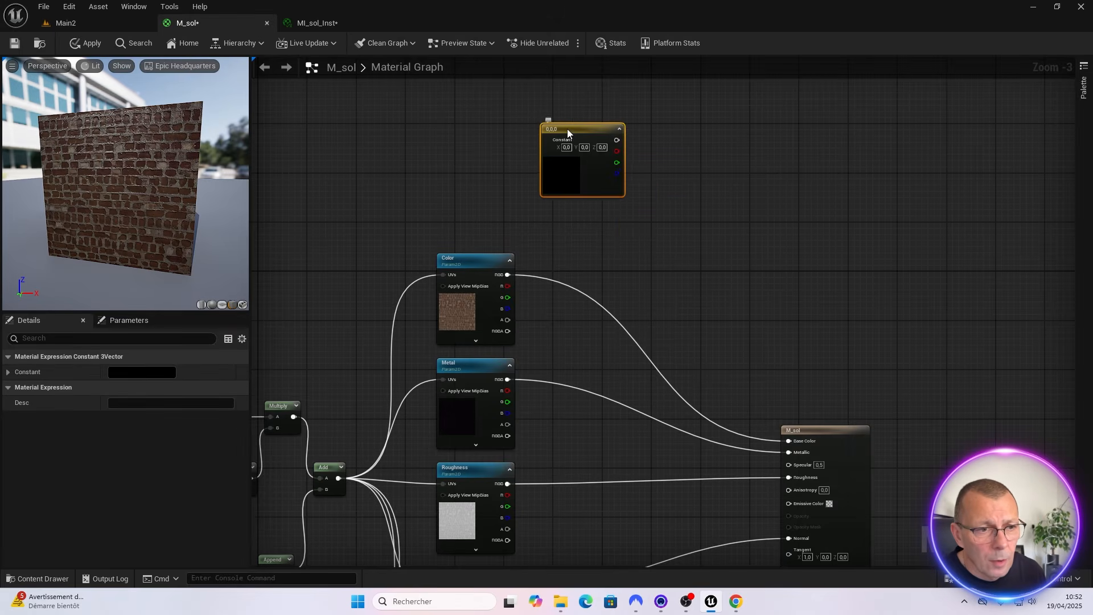
# Convert the Constant3Vector to a parameter named Tint and place it directly above the Color texture node
pyautogui.rightClick(576, 130)
pyautogui.click(609, 166)
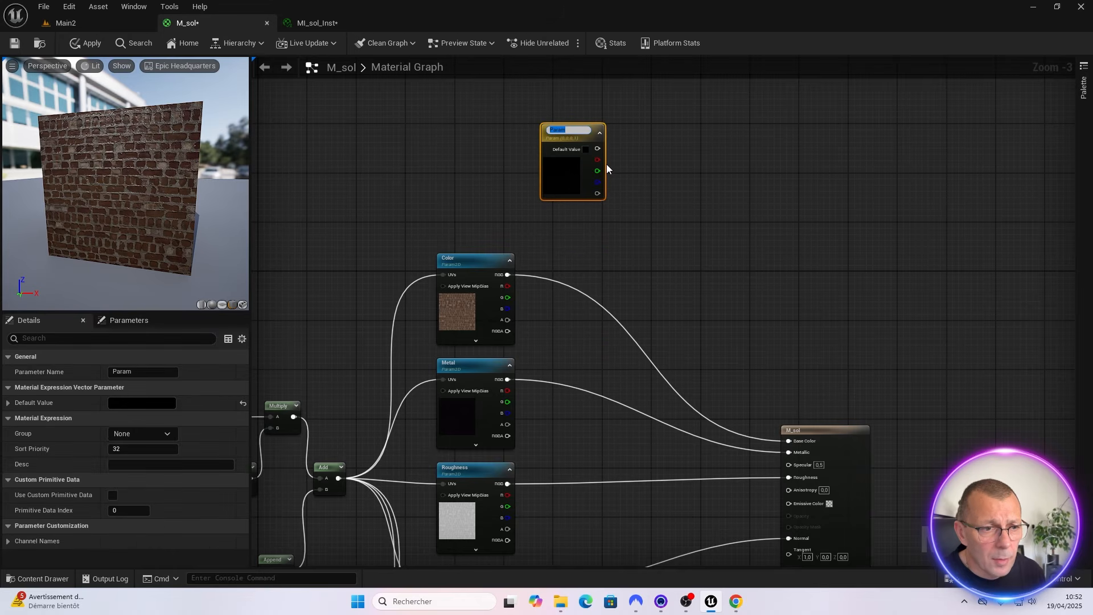
pyautogui.write('Tint')
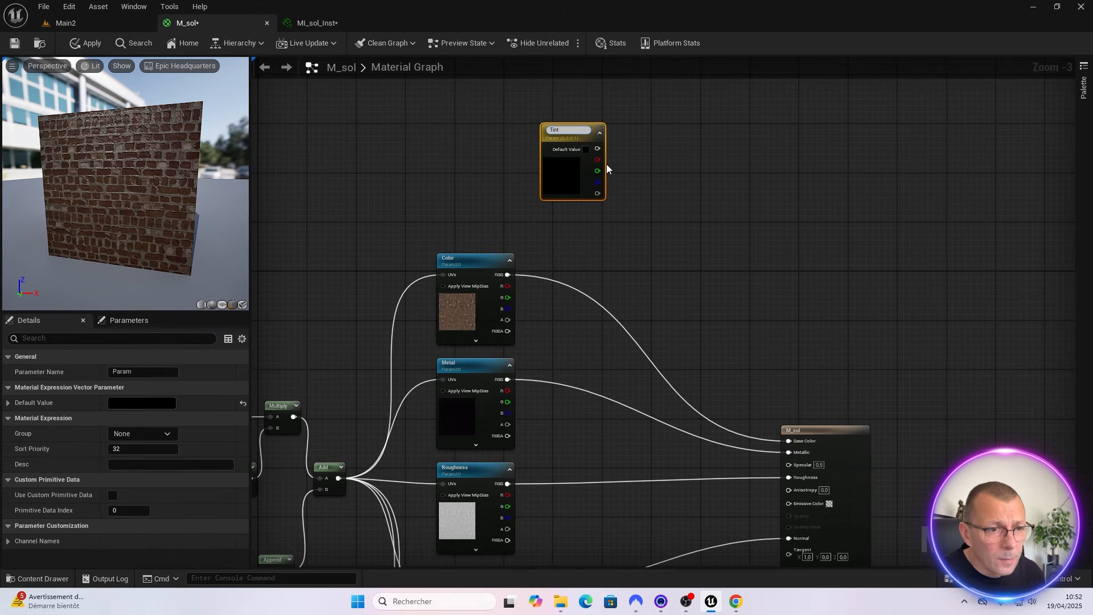
pyautogui.press('Return')
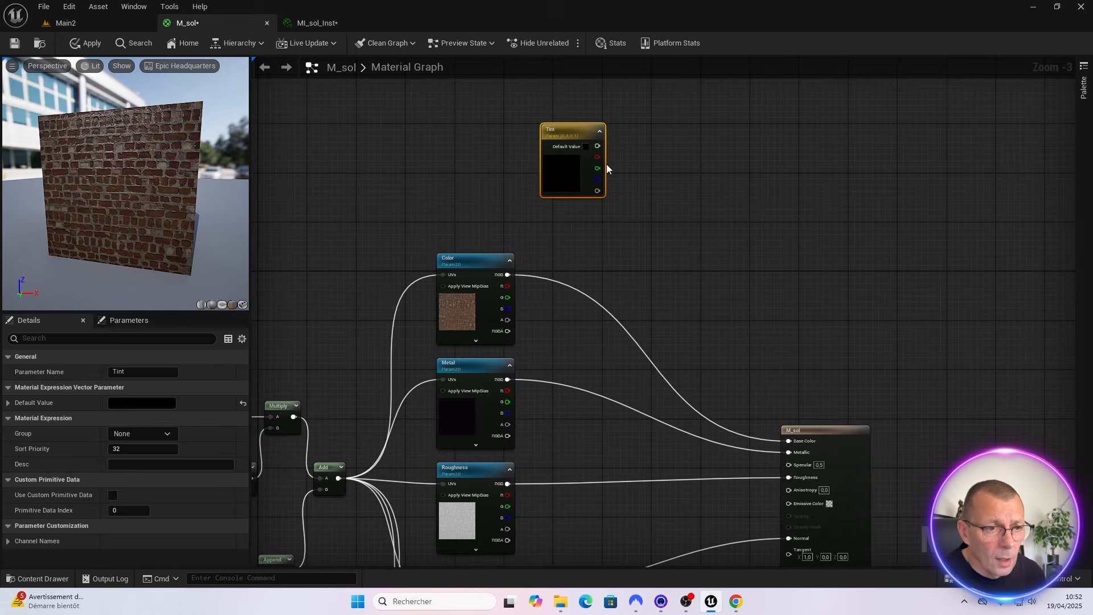
pyautogui.moveTo(580, 130); pyautogui.dragTo(484, 148)
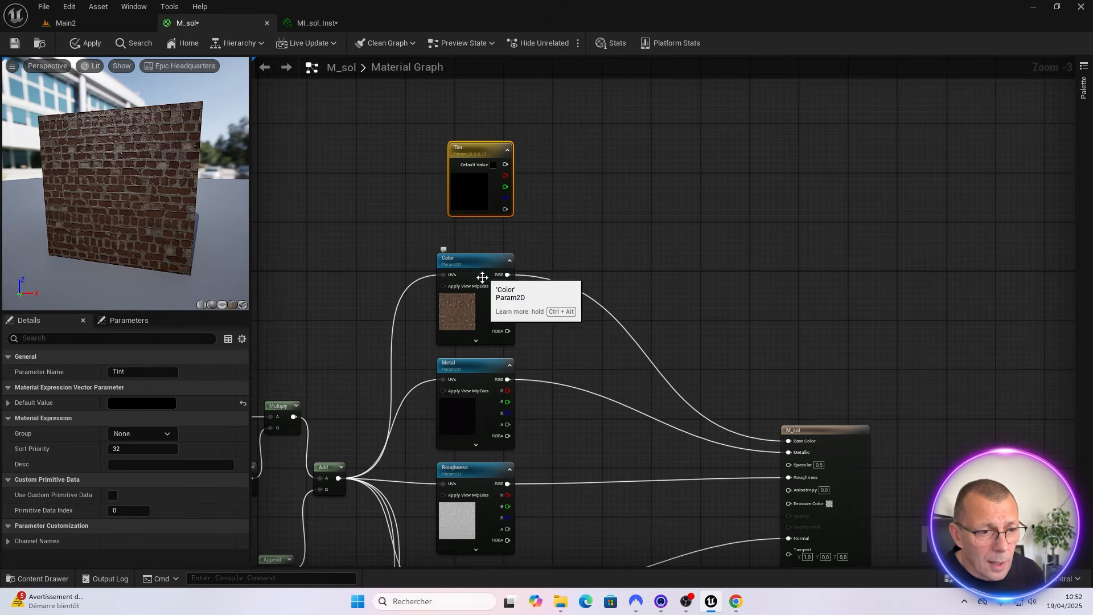
# Multiply Tint by the Color texture's RGB output and feed the result into M_sol's Base Color
pyautogui.moveTo(505, 164); pyautogui.dragTo(567, 163)
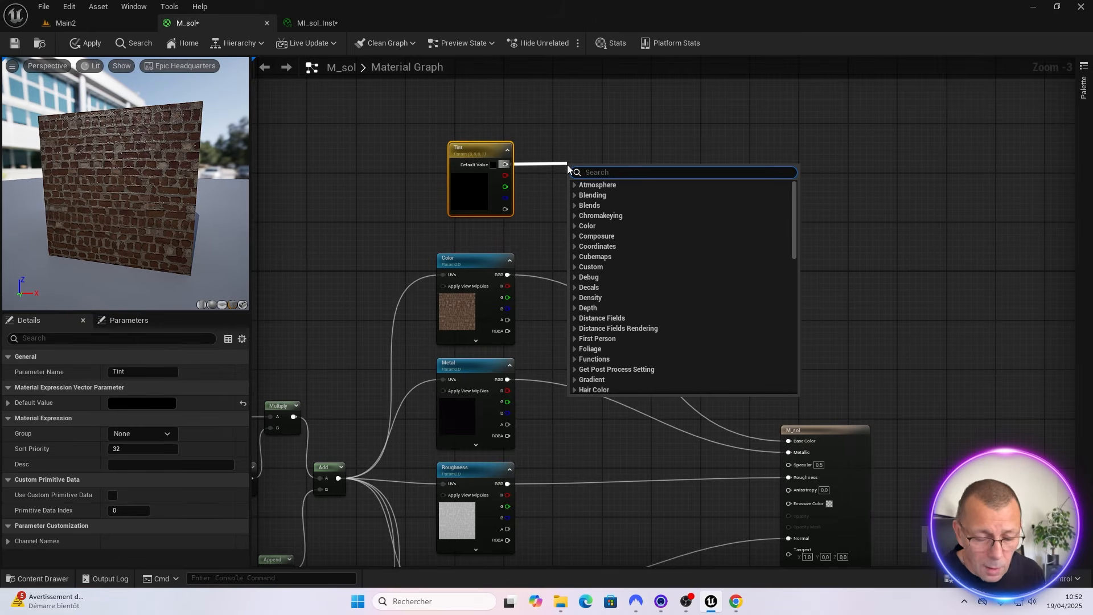
pyautogui.write('*')
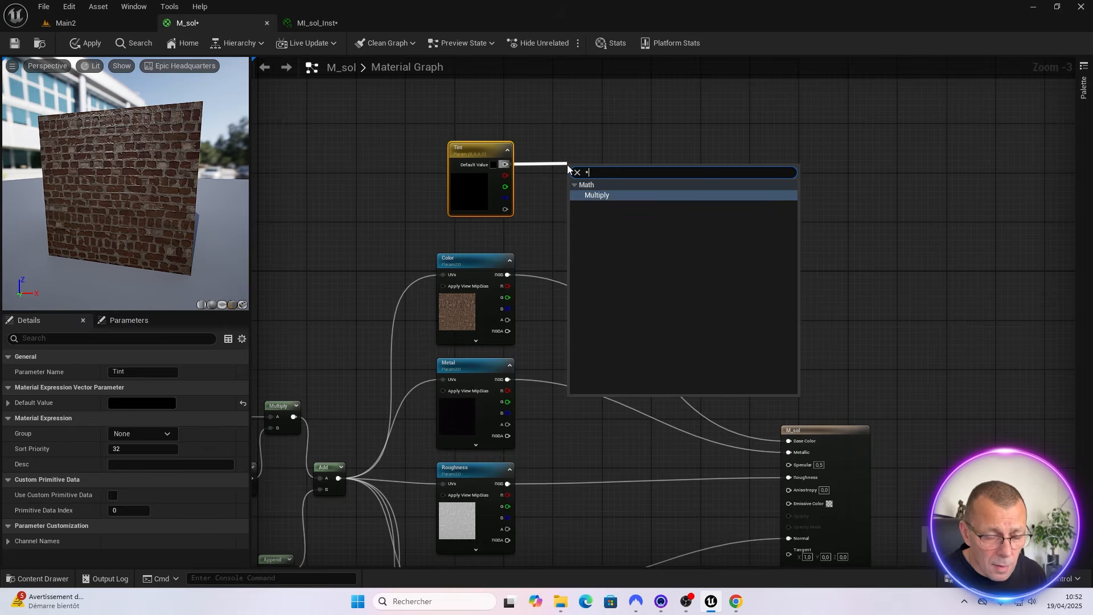
pyautogui.click(590, 196)
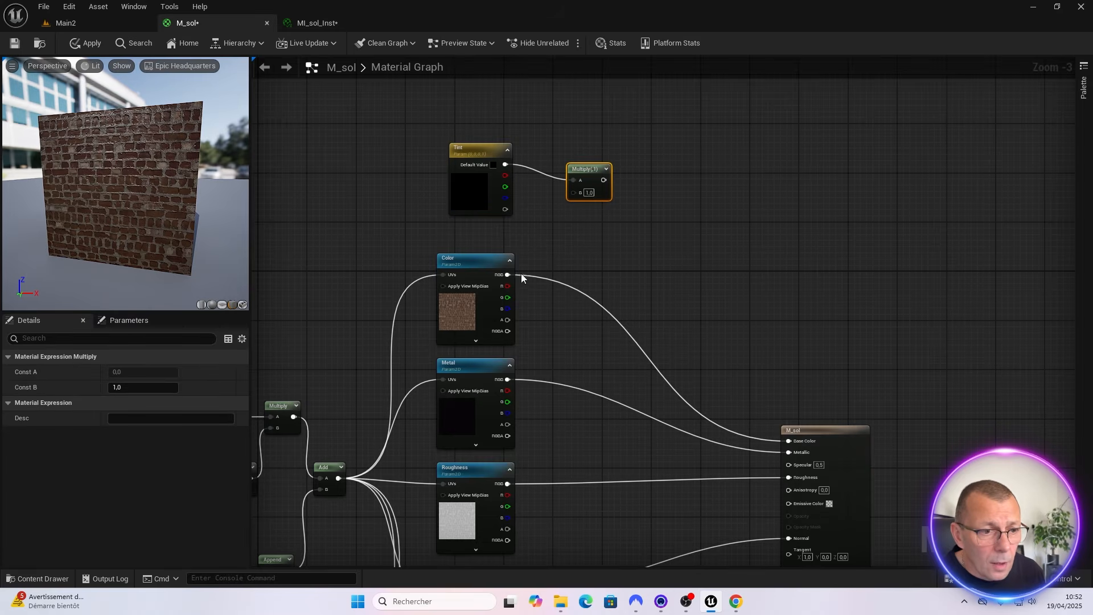
pyautogui.moveTo(509, 275); pyautogui.dragTo(790, 444)
pyautogui.moveTo(489, 152); pyautogui.dragTo(479, 159)
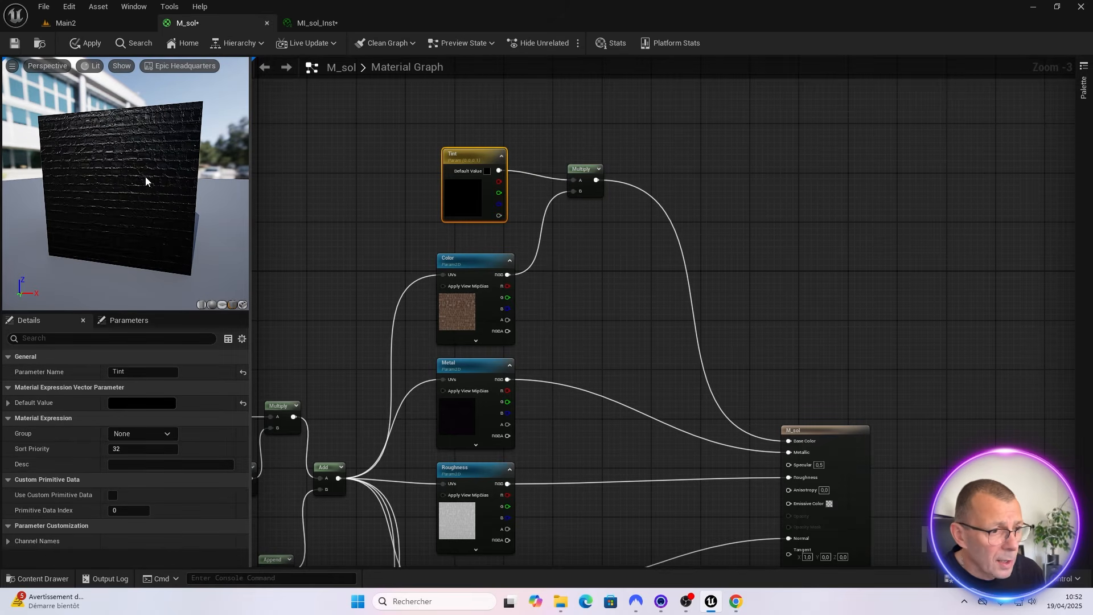
# Set Tint's default colour to white (R, G and B at 1.0) and tidy the positions of the Tint and Multiply nodes
pyautogui.doubleClick(468, 188)
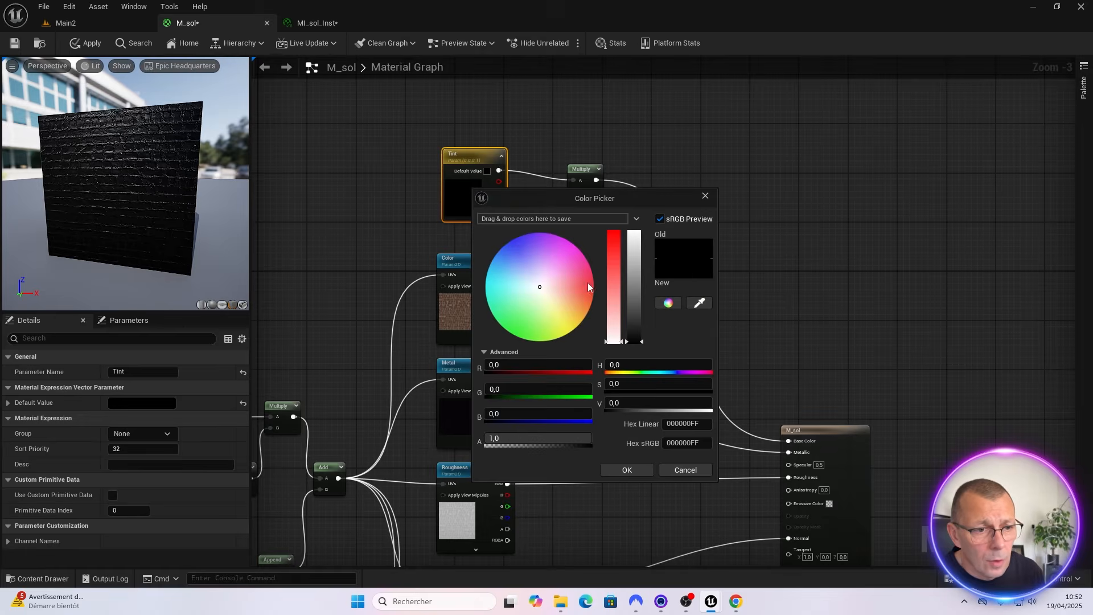
pyautogui.moveTo(633, 279); pyautogui.dragTo(634, 232)
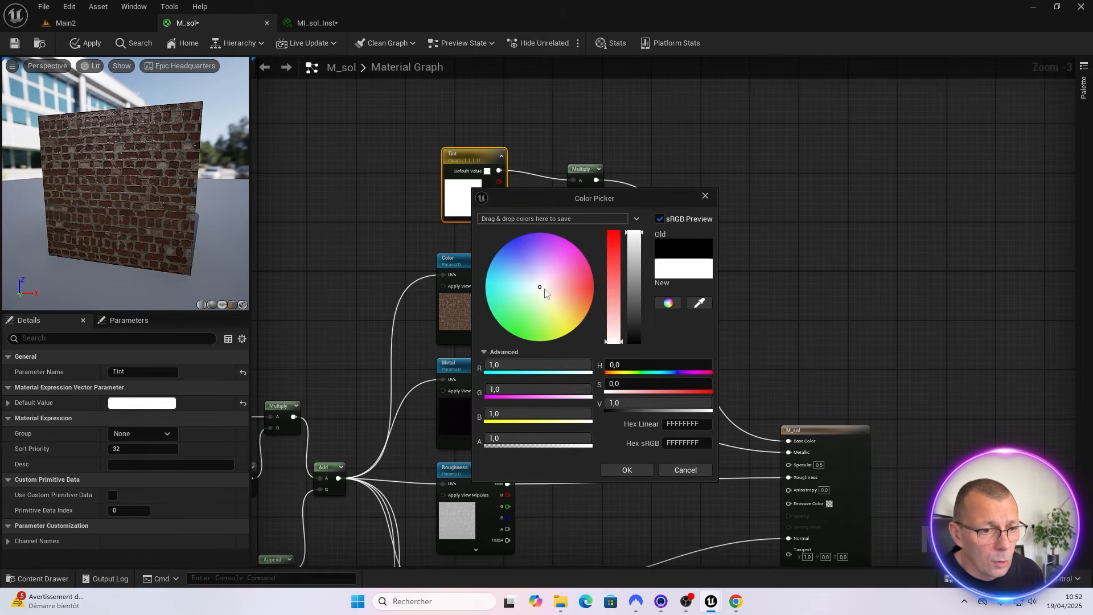
pyautogui.click(625, 470)
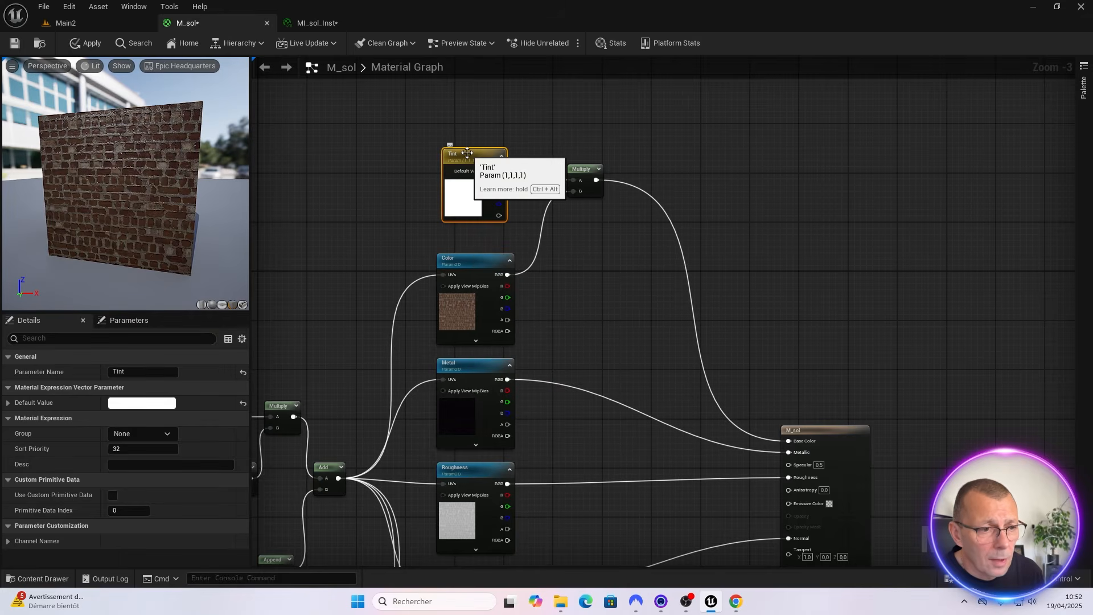
pyautogui.moveTo(465, 155); pyautogui.dragTo(466, 161)
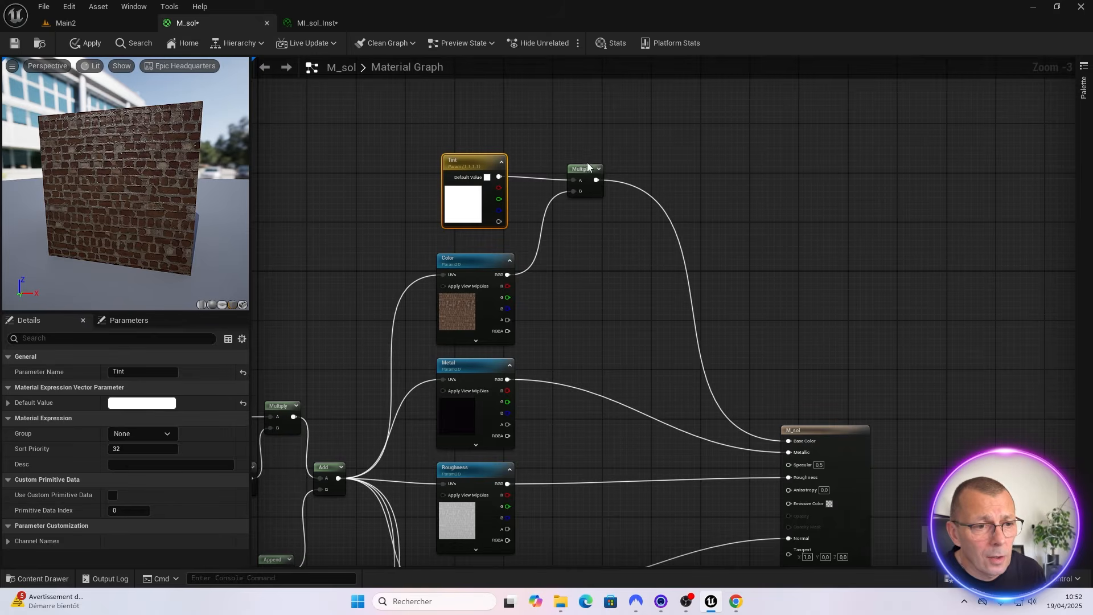
pyautogui.moveTo(585, 168); pyautogui.dragTo(583, 165)
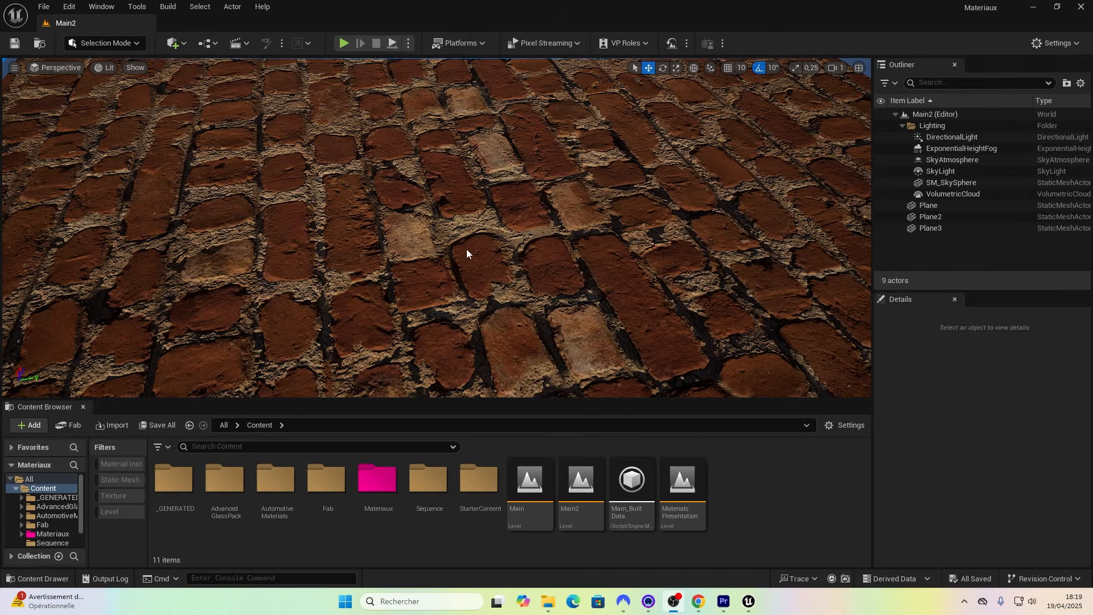
# Open the static mesh of the brick floor actor Plane in Main2, disable its Nanite support and apply the change
pyautogui.click(501, 231)
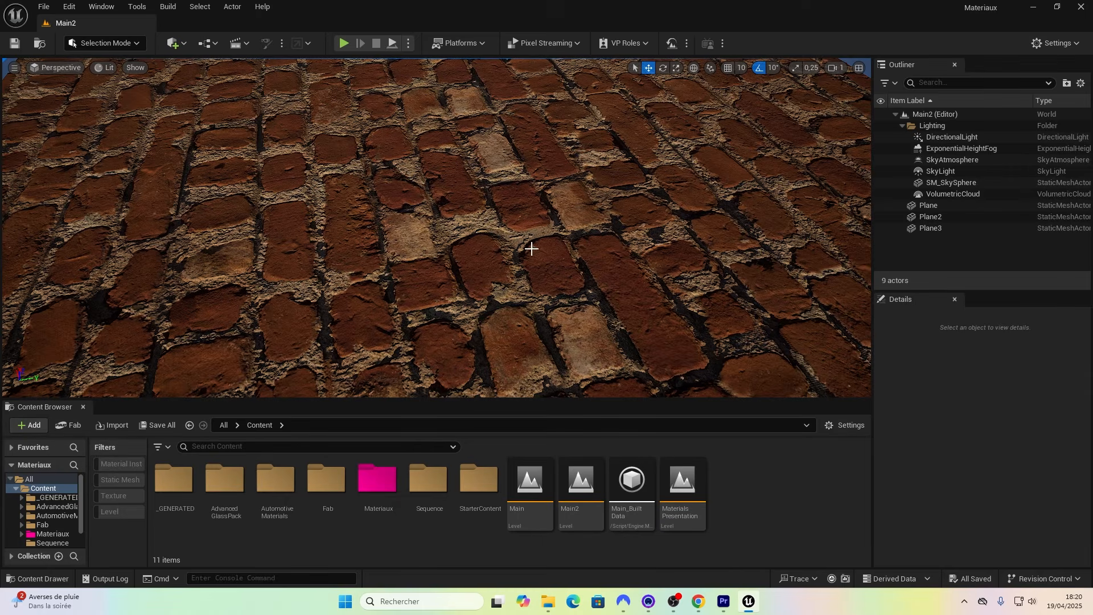
pyautogui.click(521, 204)
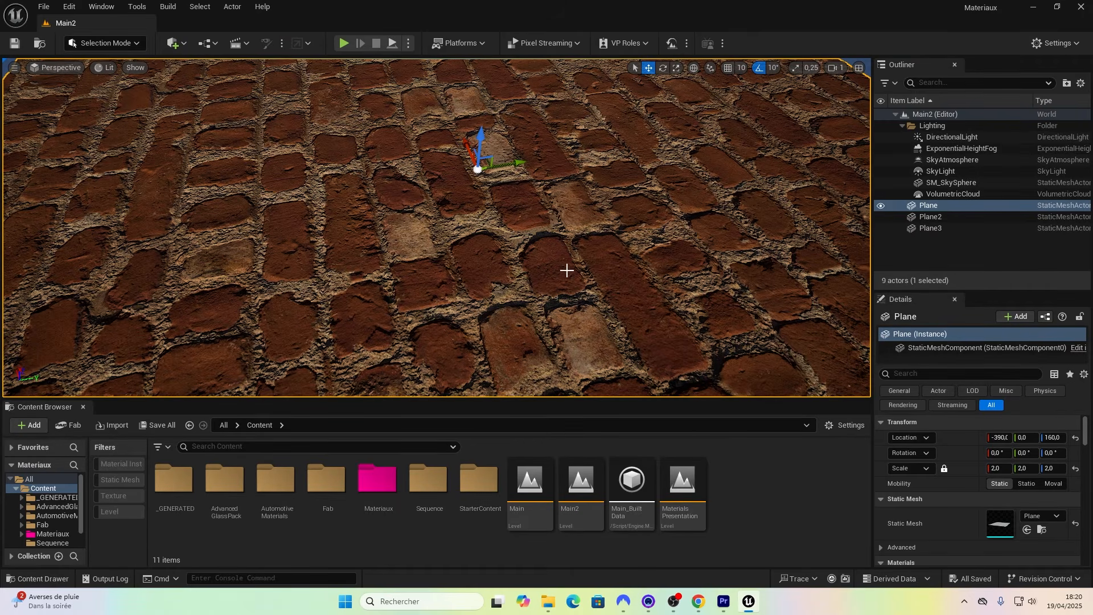
pyautogui.doubleClick(1001, 525)
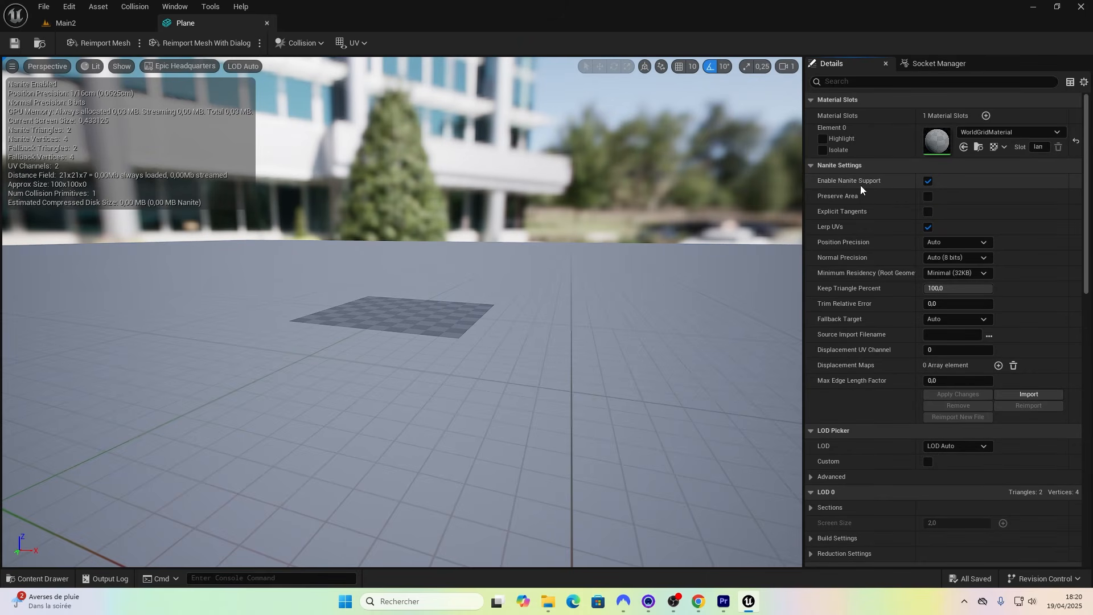
pyautogui.click(929, 181)
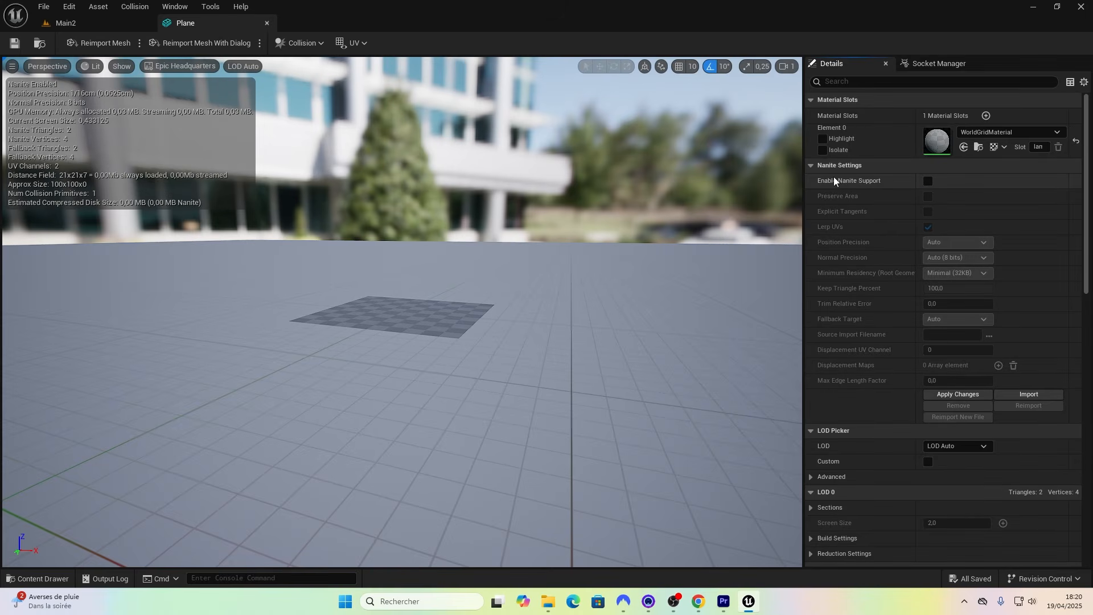
pyautogui.click(928, 182)
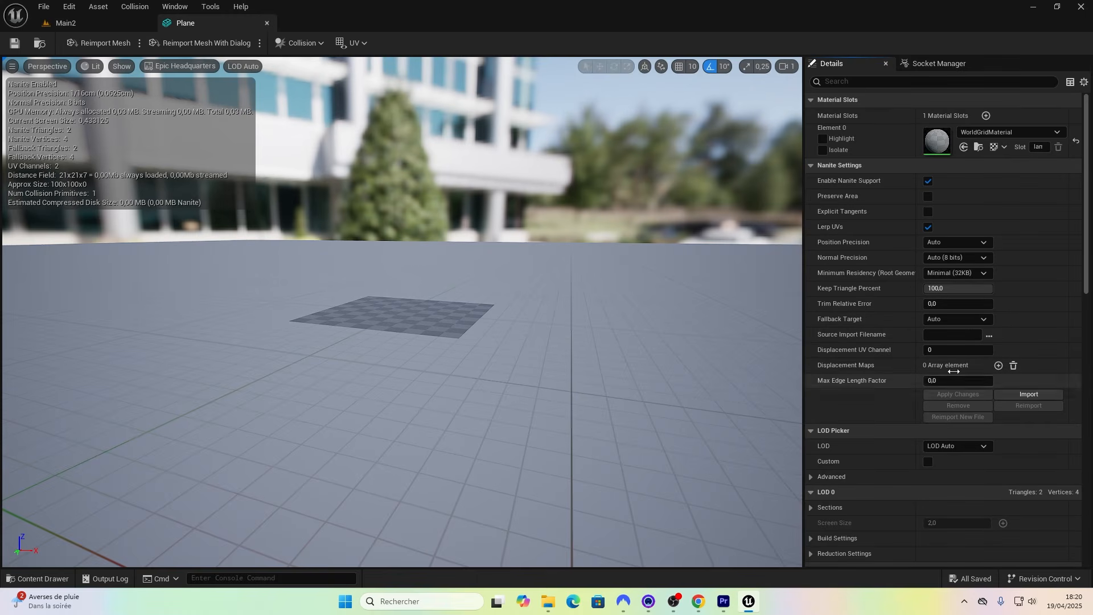
pyautogui.click(928, 181)
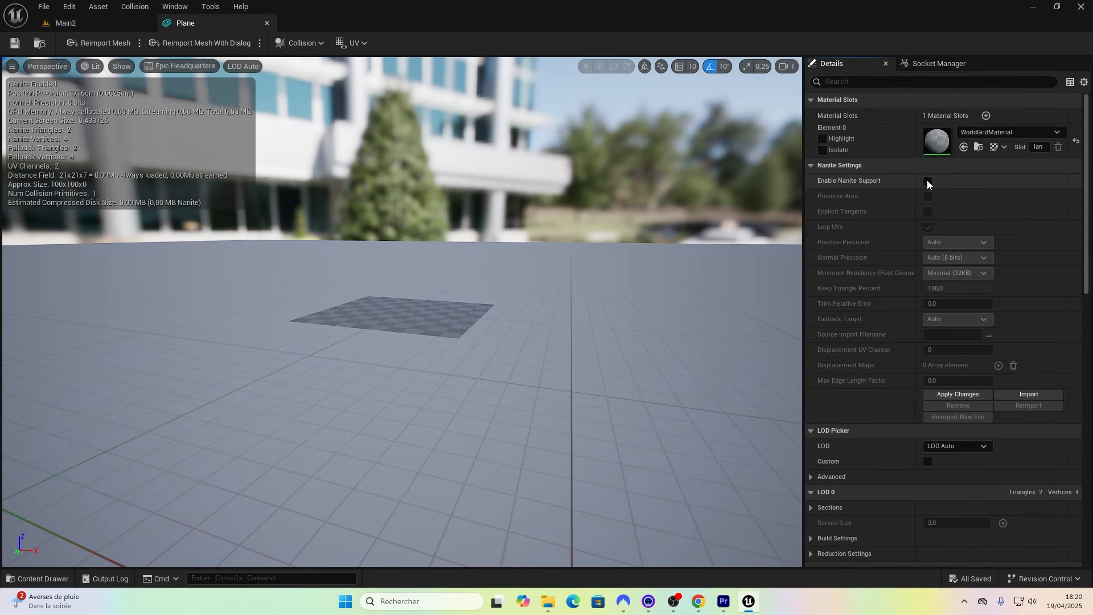
pyautogui.click(955, 394)
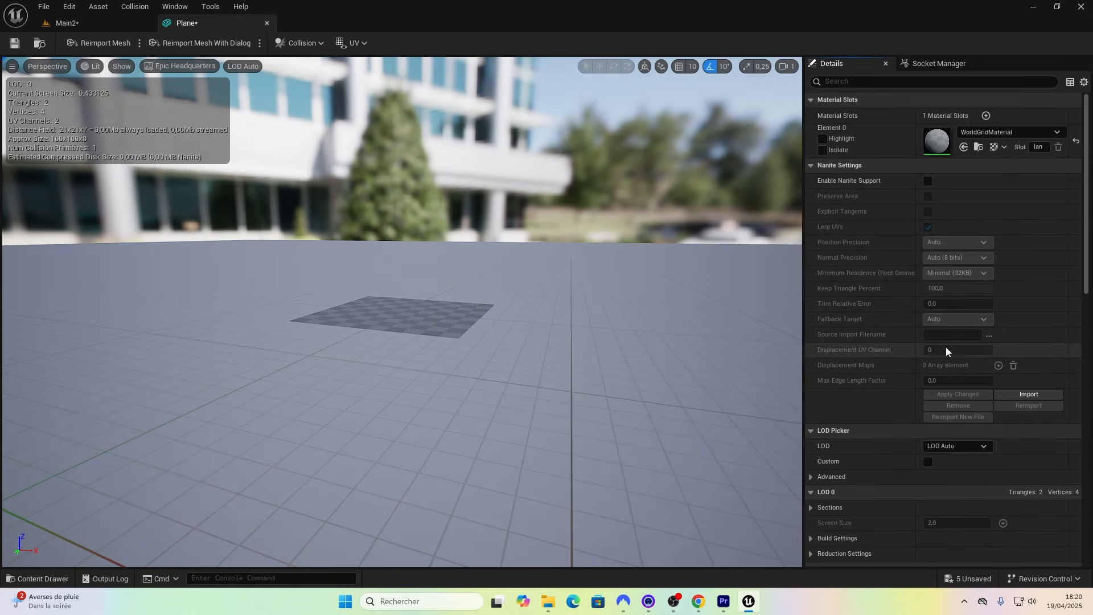
# Re-enable Nanite support on the Plane static mesh, apply the change and close its editor
pyautogui.click(928, 181)
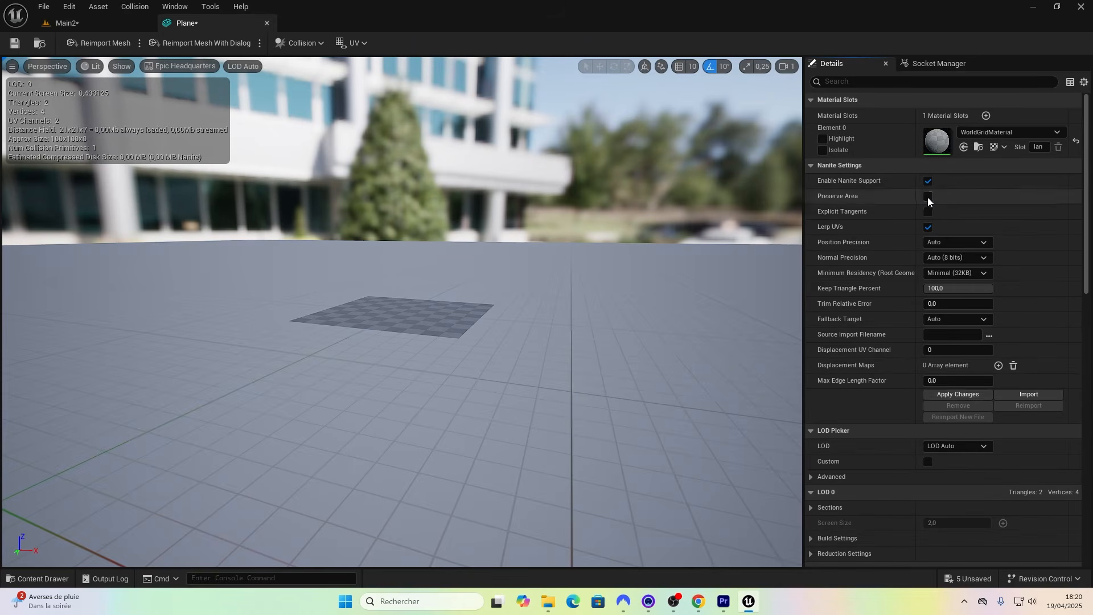
pyautogui.click(957, 394)
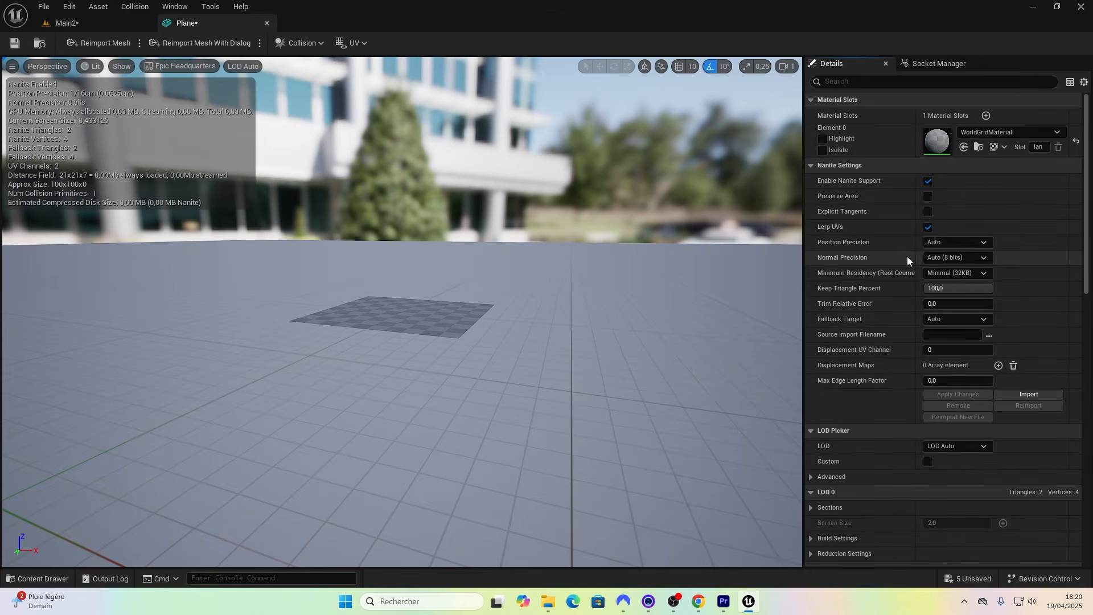
pyautogui.click(267, 23)
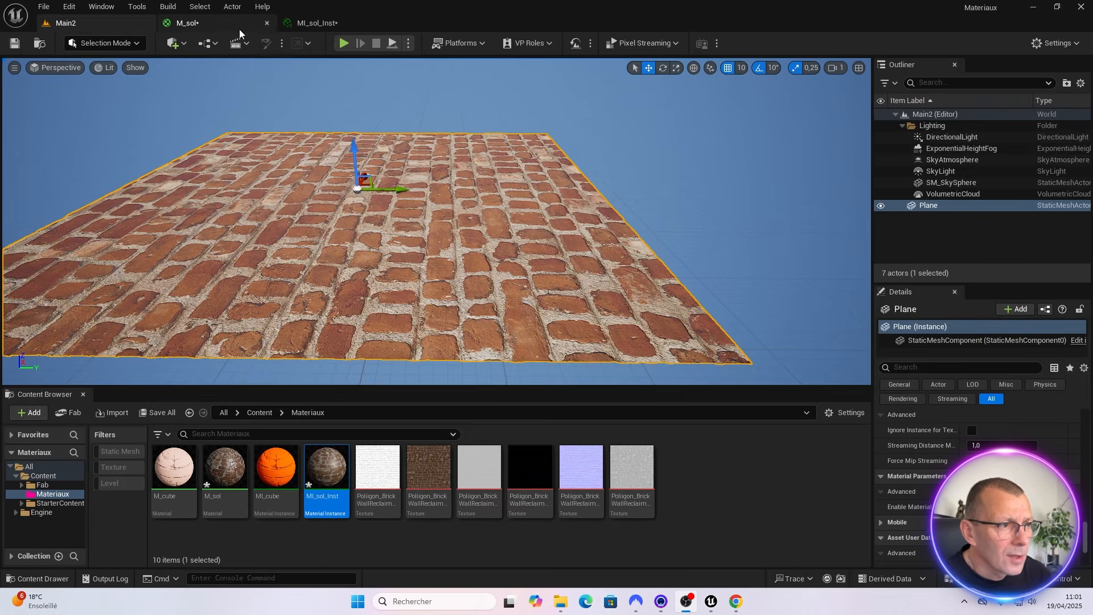
# Detach the MI_sol_Inst editor into a floating window and place it beside the brick floor in the Main2 level view
pyautogui.click(232, 24)
pyautogui.moveTo(492, 285); pyautogui.dragTo(765, 198, button='right')
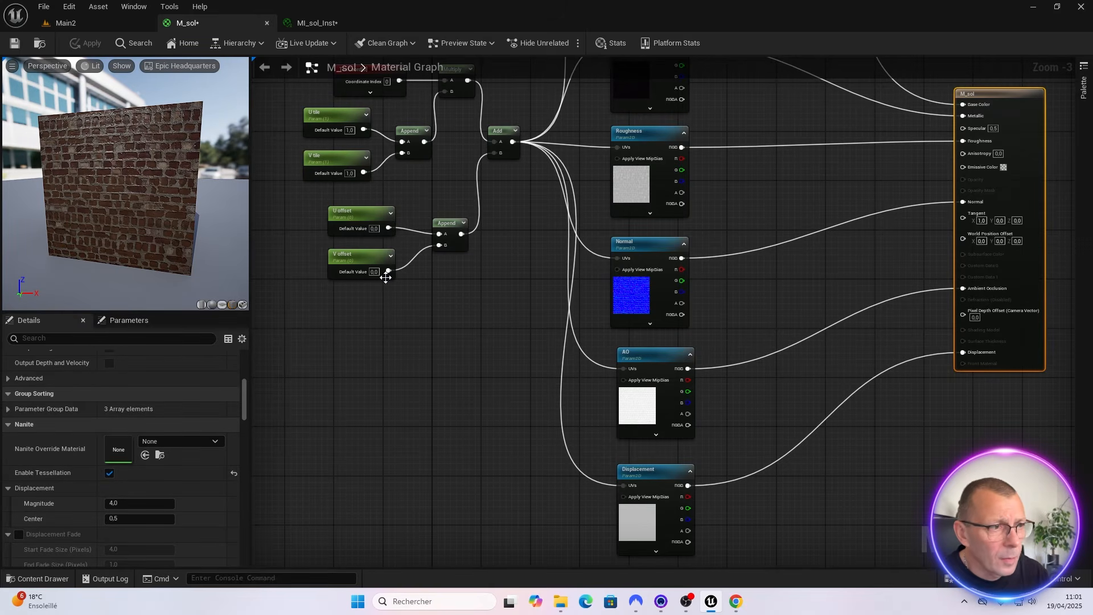
pyautogui.click(103, 23)
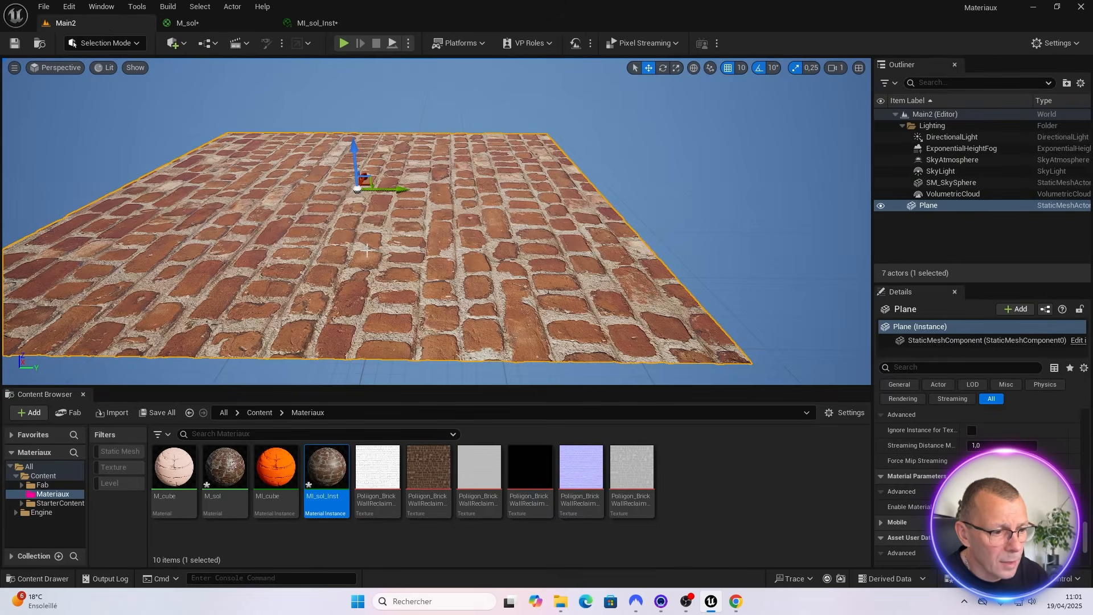
pyautogui.click(318, 22)
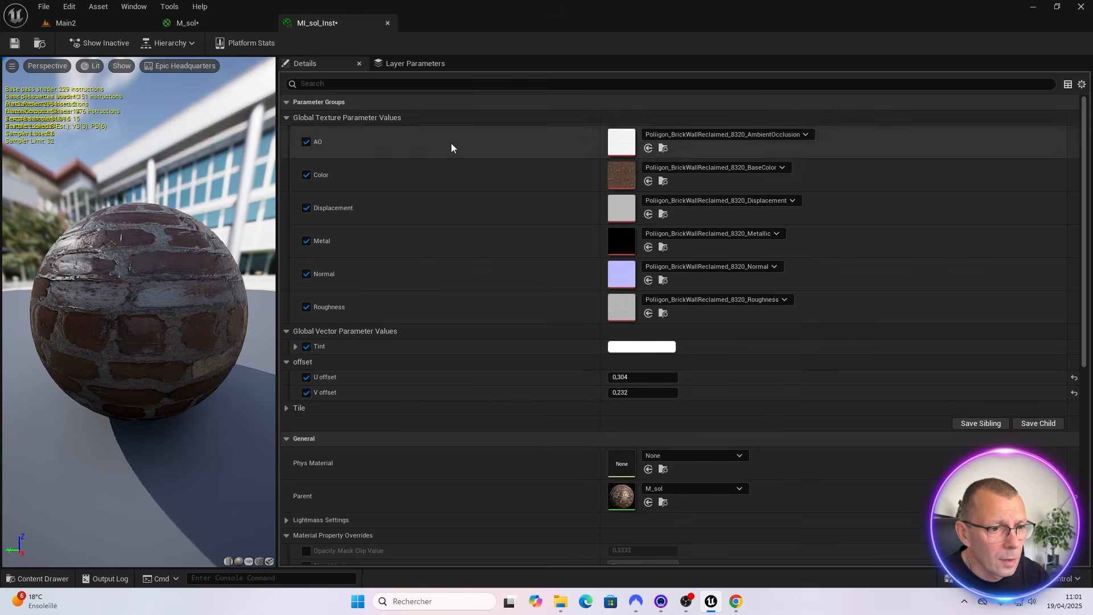
pyautogui.moveTo(326, 25); pyautogui.dragTo(554, 190)
pyautogui.moveTo(705, 407); pyautogui.dragTo(705, 558)
pyautogui.click(96, 27)
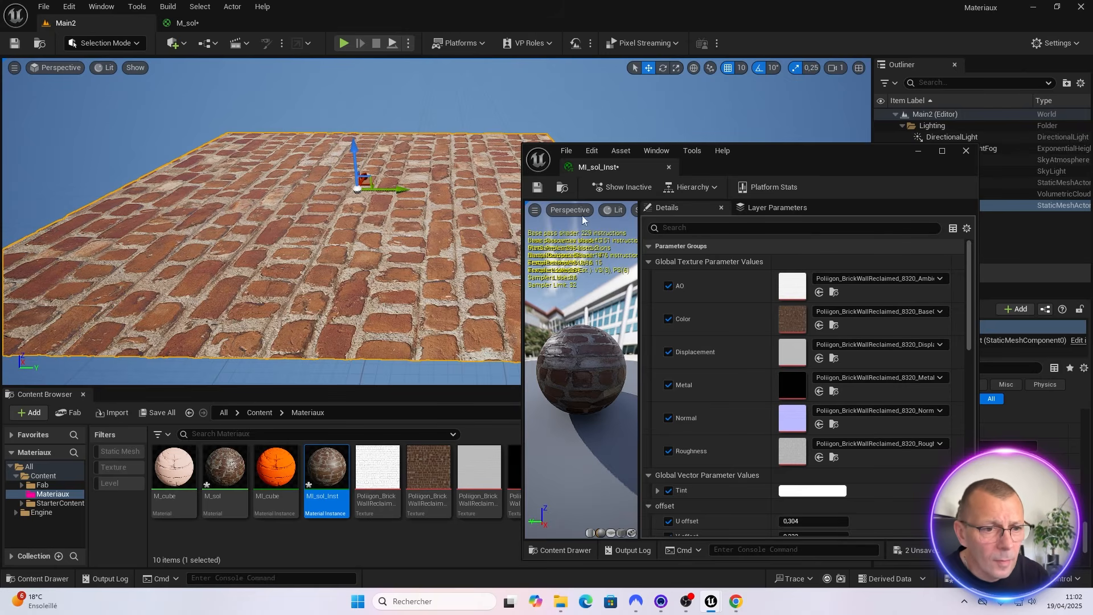
pyautogui.moveTo(766, 152); pyautogui.dragTo(769, 85)
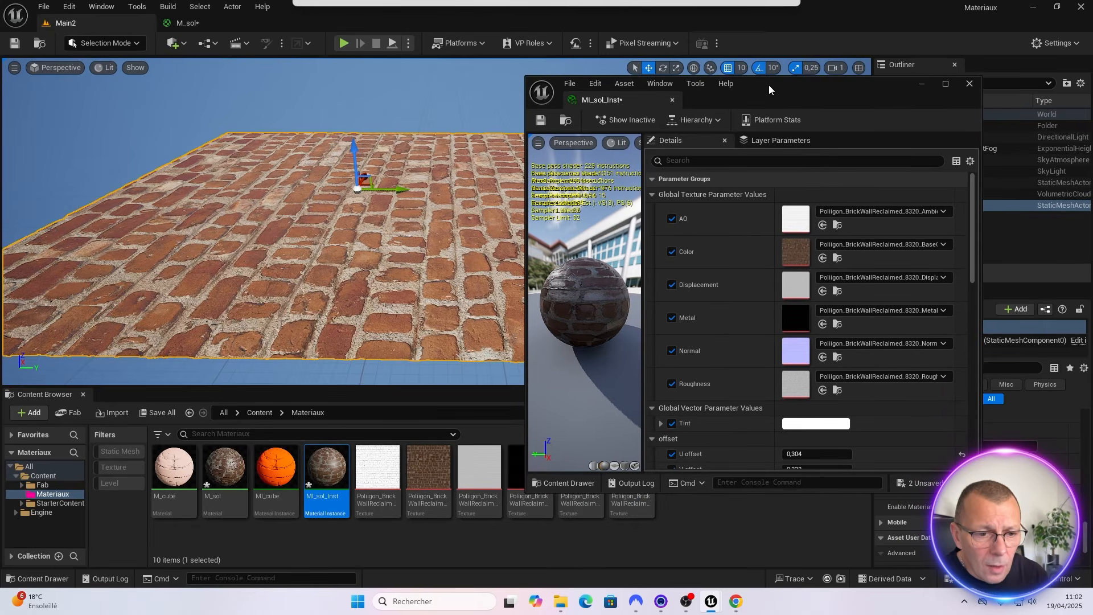
# In MI_sol_Inst's Material Property Overrides, activate the Enable Tessellation and Displacement Scaling overrides and expand the Displacement Scaling values
pyautogui.scroll(-2, 736, 308)
pyautogui.scroll(-2, 735, 308)
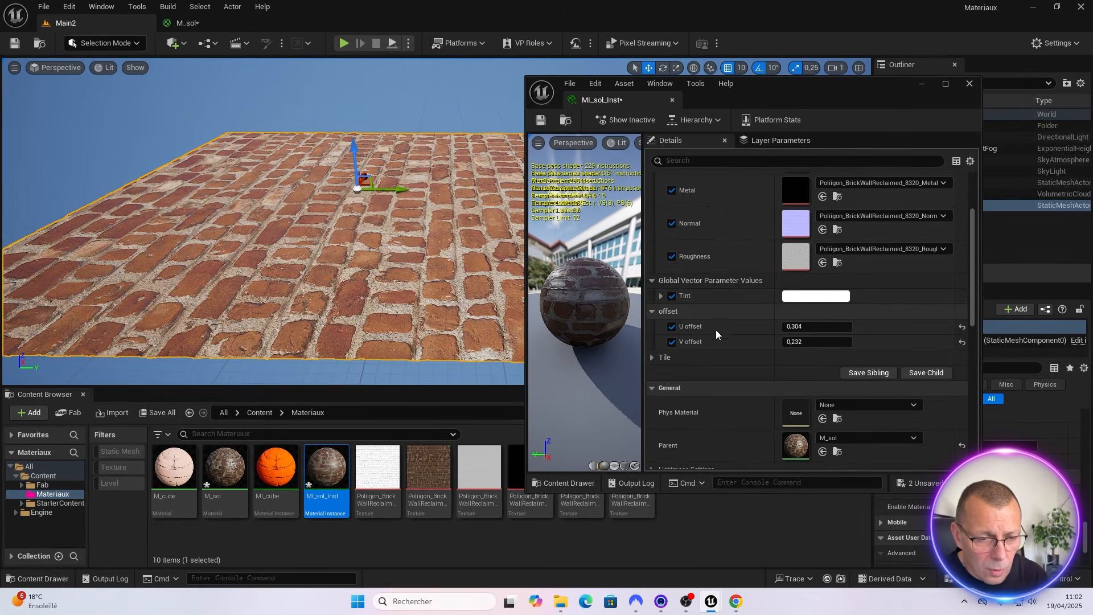
pyautogui.scroll(-2, 712, 309)
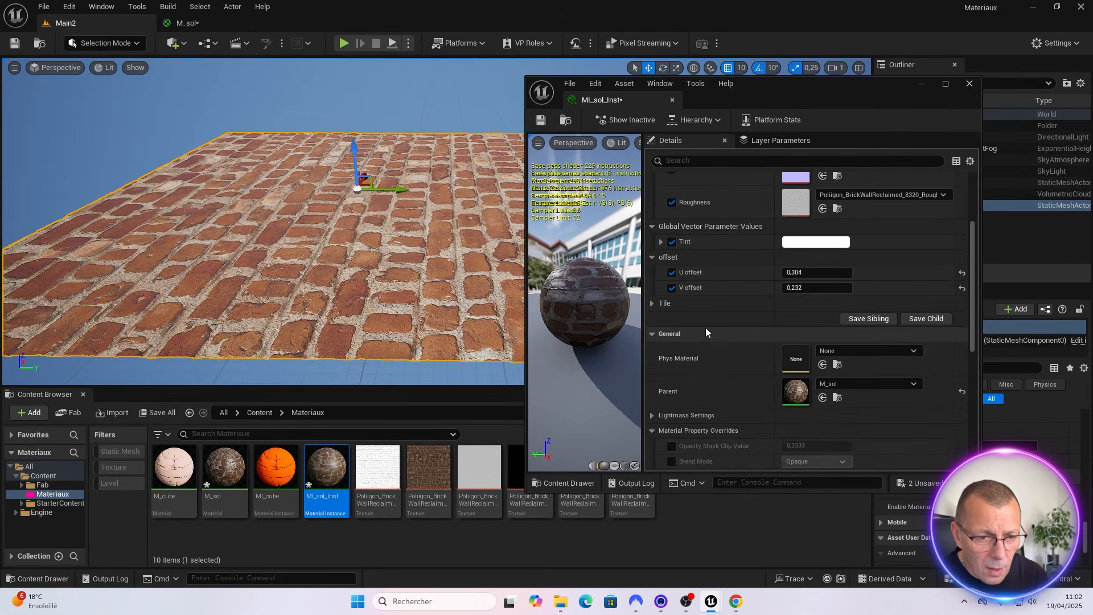
pyautogui.scroll(-2, 705, 327)
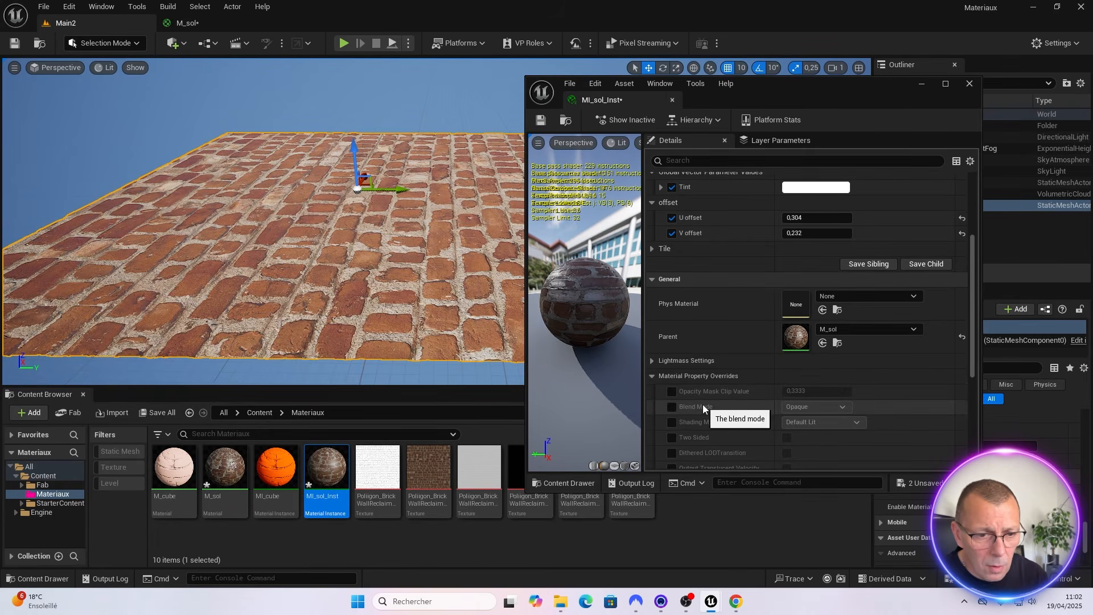
pyautogui.scroll(-2, 703, 405)
pyautogui.scroll(-2, 709, 382)
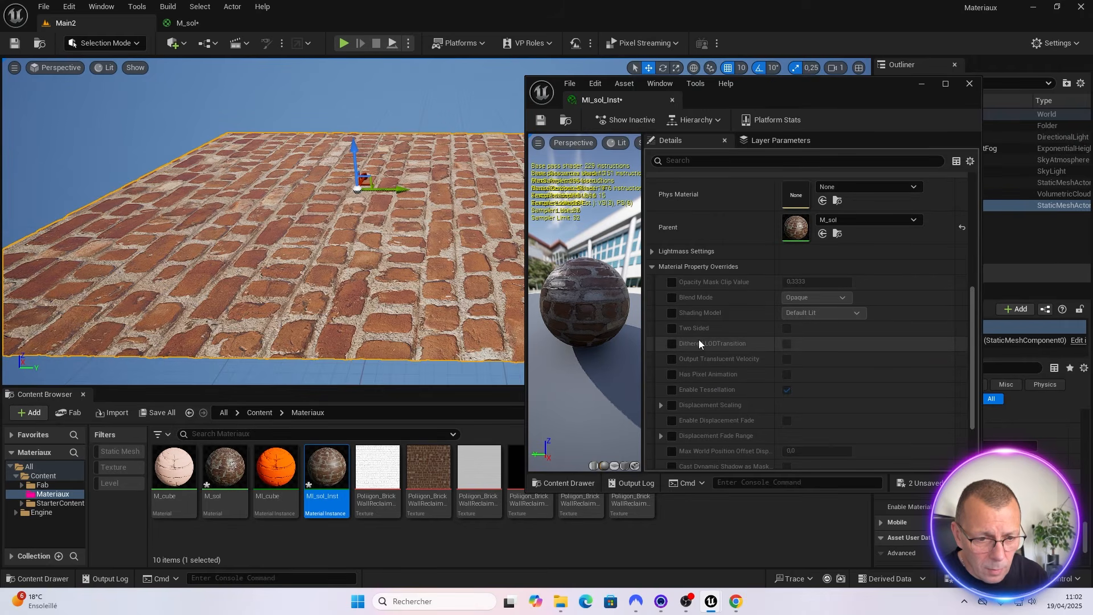
pyautogui.scroll(-2, 698, 340)
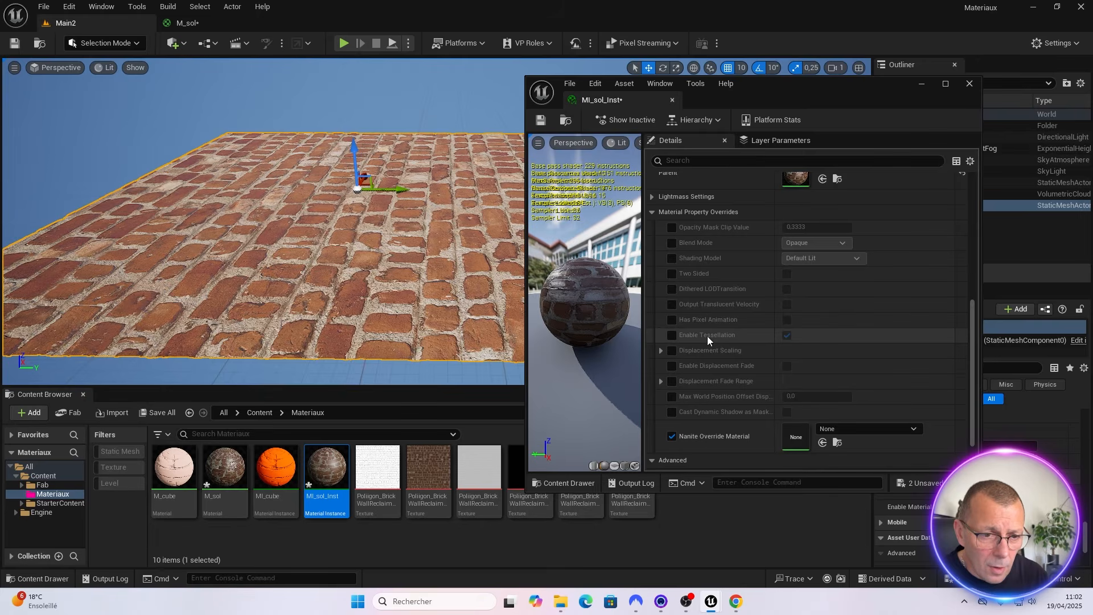
pyautogui.click(671, 336)
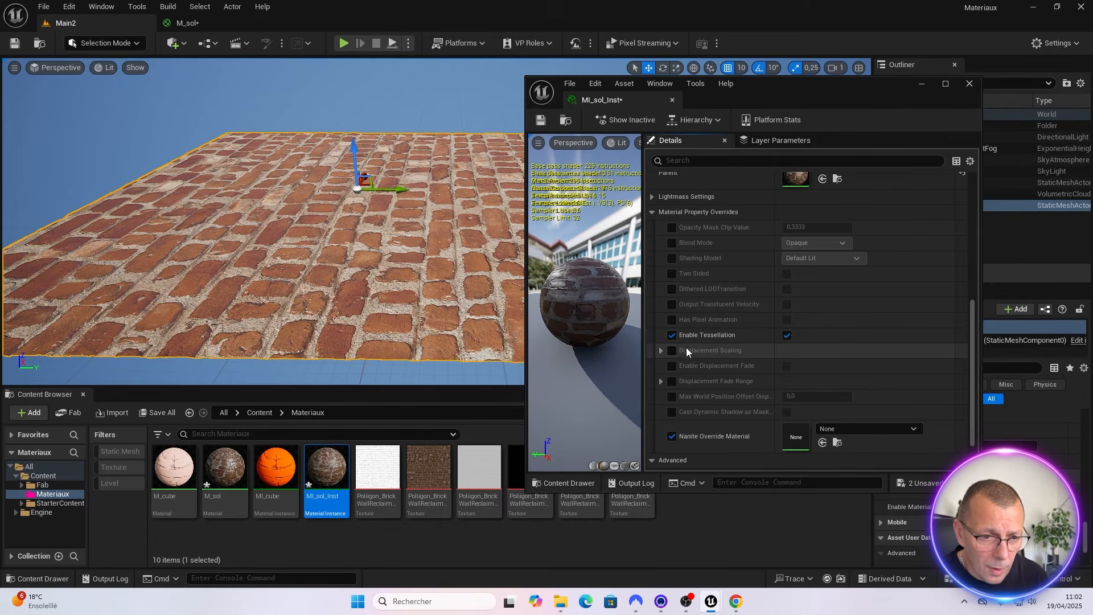
pyautogui.click(671, 351)
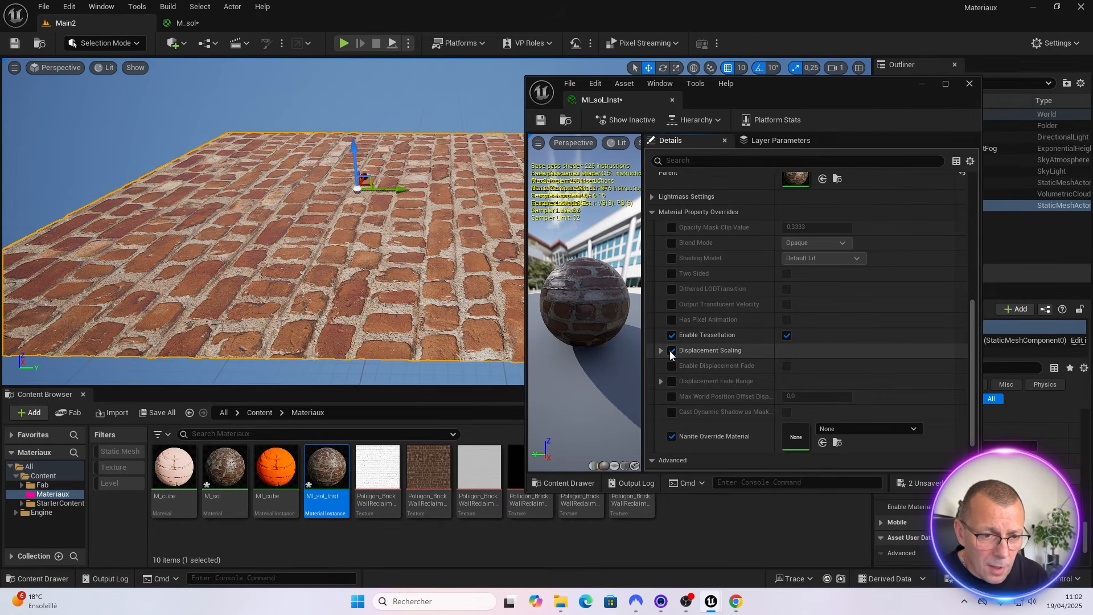
pyautogui.click(661, 351)
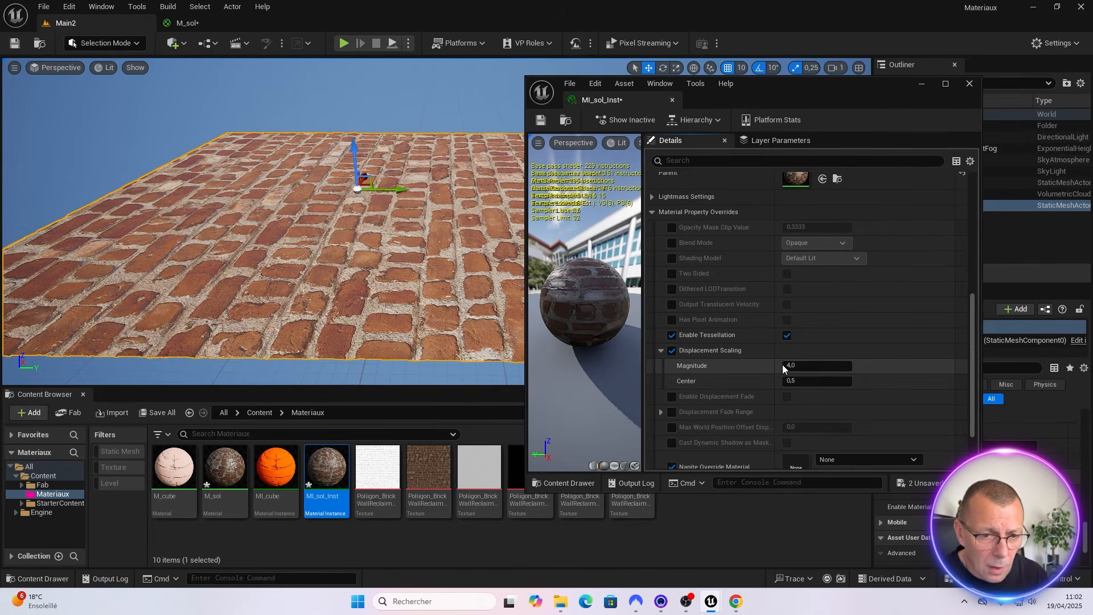
# Try a Displacement Scaling Magnitude of 15 in MI_sol_Inst and inspect the brick relief on the floor
pyautogui.click(801, 365)
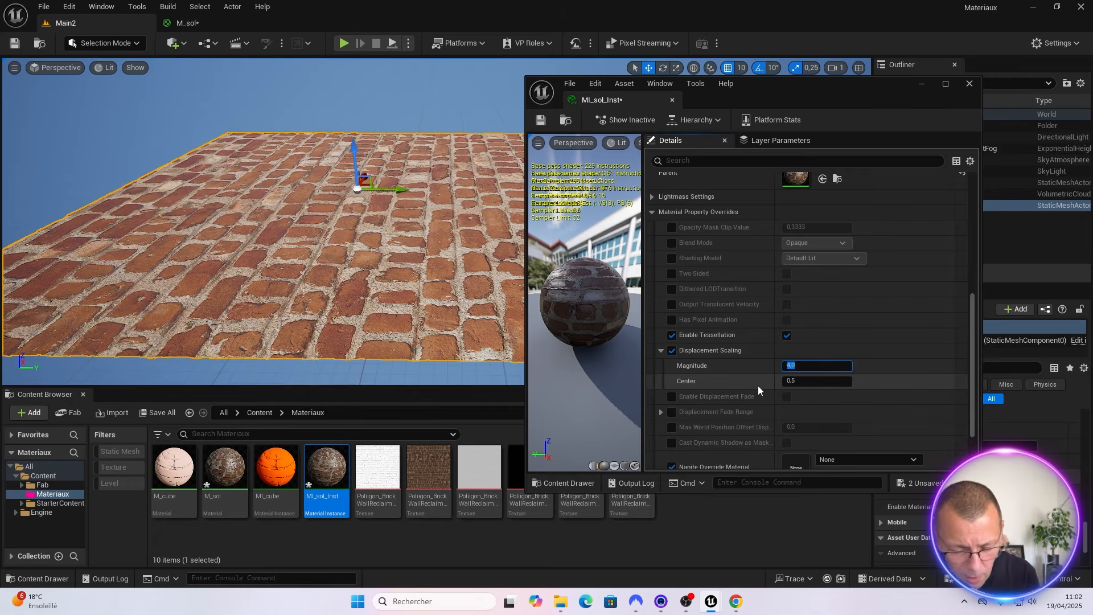
pyautogui.write('0')
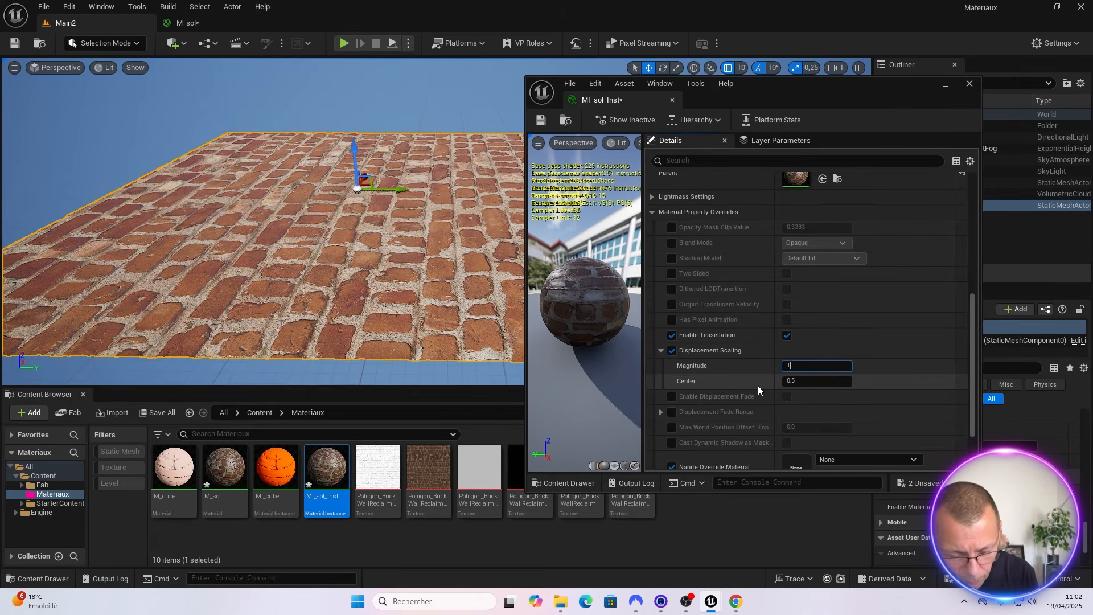
pyautogui.press('Return')
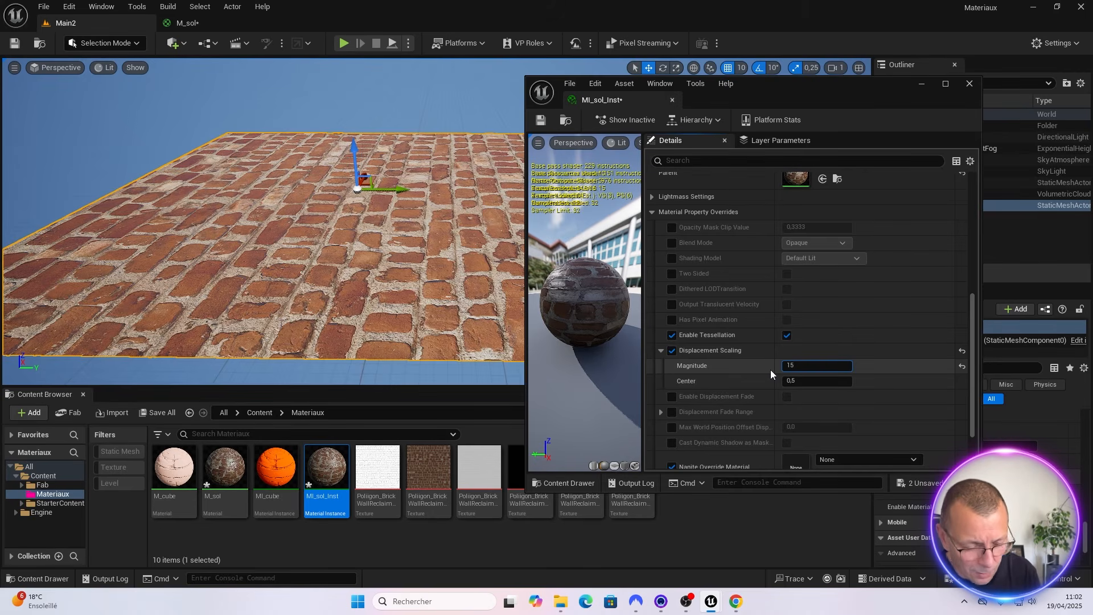
pyautogui.press('Return')
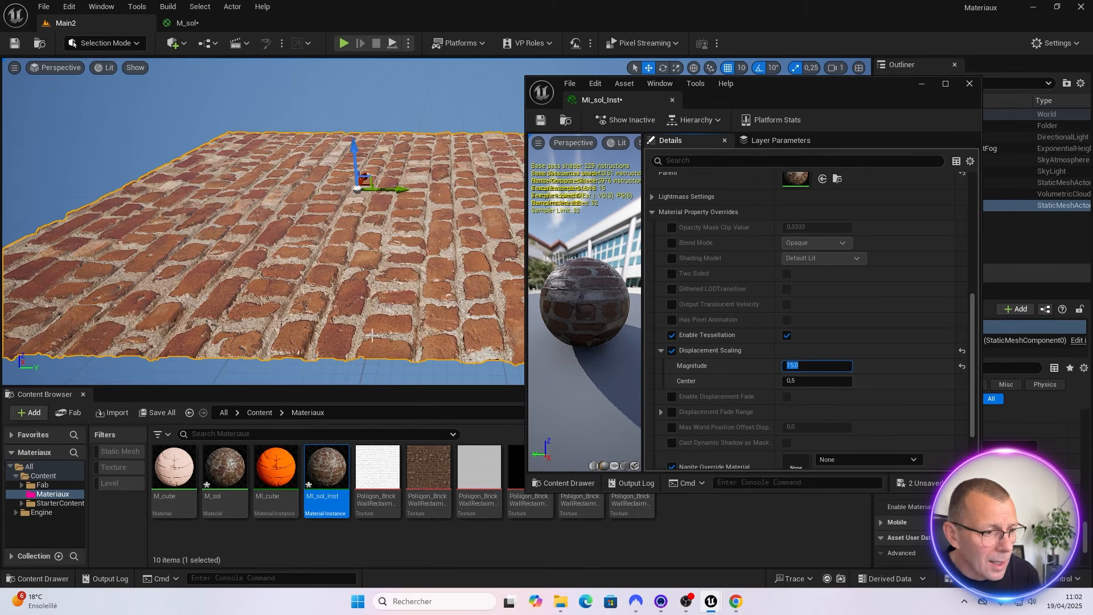
pyautogui.moveTo(352, 321)
pyautogui.mouseDown()
pyautogui.moveTo(352, 274)
pyautogui.moveTo(347, 303)
pyautogui.mouseUp()
pyautogui.moveTo(351, 314); pyautogui.dragTo(373, 326, button='right')
# Try a stronger Displacement Scaling Magnitude of 25 and inspect the bricks up close
pyautogui.moveTo(809, 369); pyautogui.dragTo(781, 372)
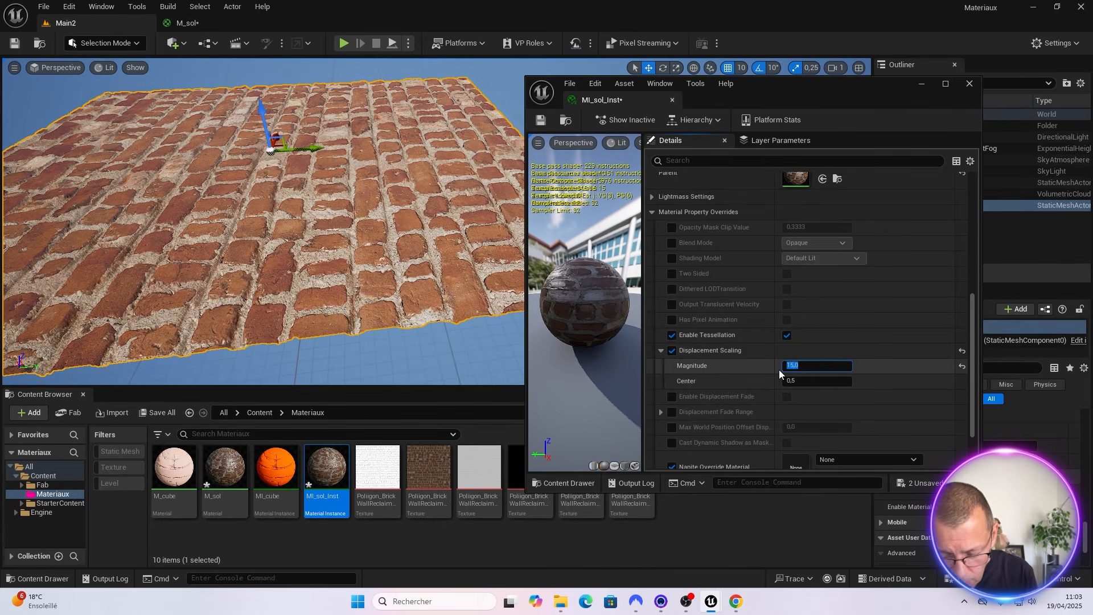
pyautogui.write('25')
pyautogui.press('Return')
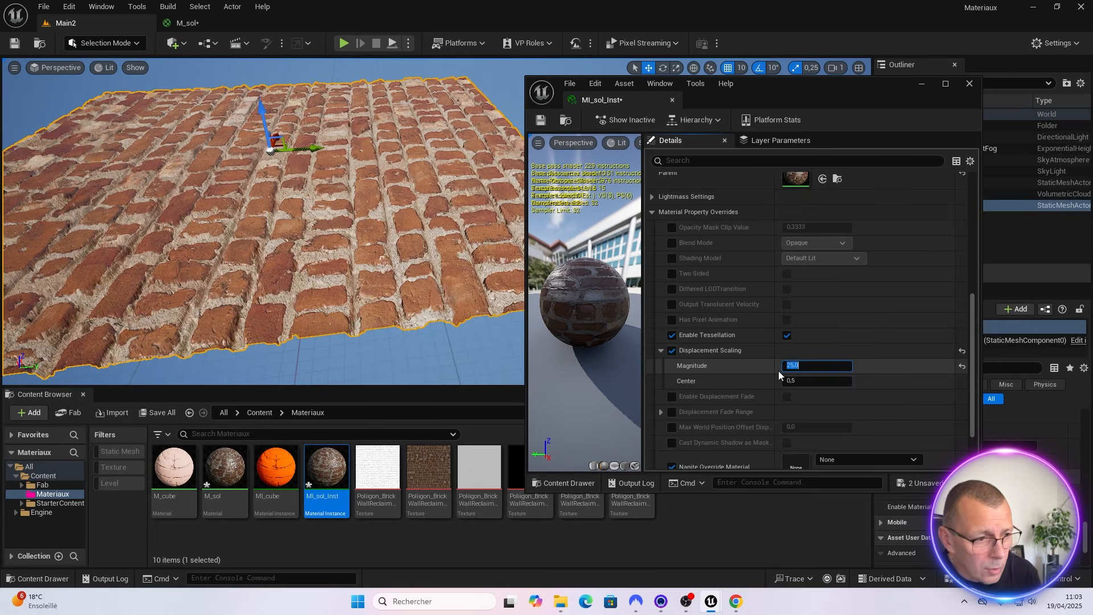
pyautogui.moveTo(292, 280)
pyautogui.mouseDown(button='right')
pyautogui.moveTo(287, 294)
pyautogui.moveTo(279, 259)
pyautogui.moveTo(291, 305)
pyautogui.moveTo(288, 265)
pyautogui.mouseUp(button='right')
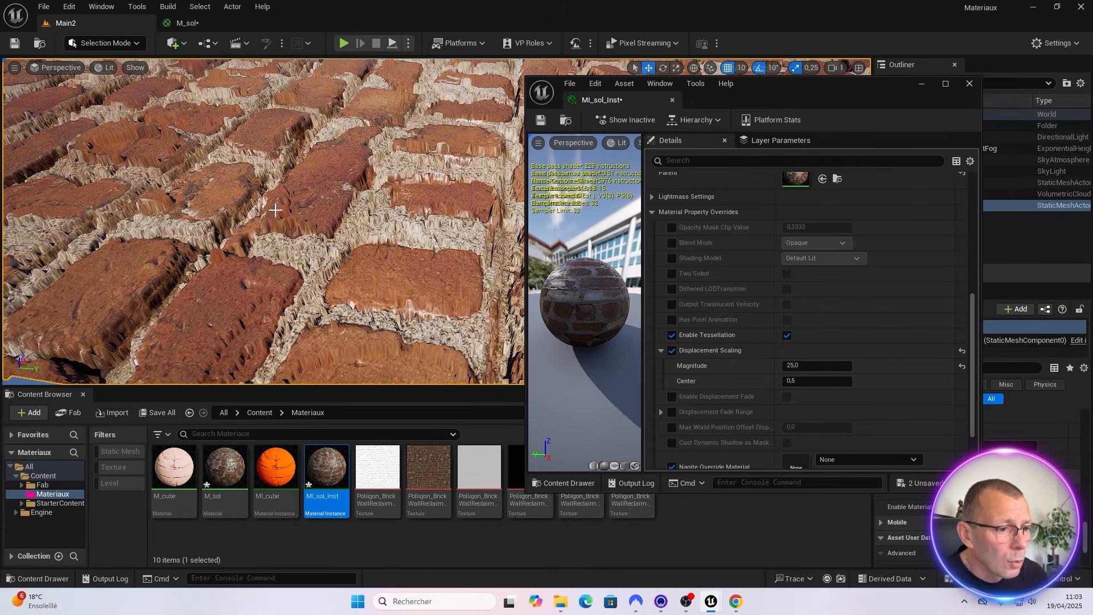
# Set MI_sol_Inst's Displacement Scaling Magnitude to 10 and check the brick relief at close range
pyautogui.click(785, 366)
pyautogui.write('10')
pyautogui.press('Return')
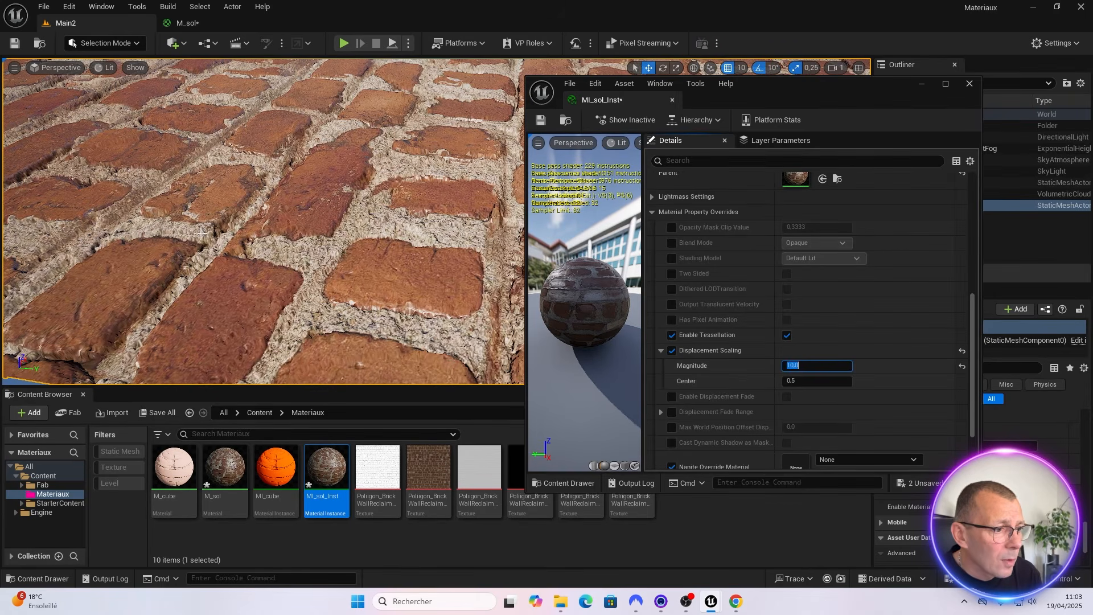
pyautogui.moveTo(241, 265); pyautogui.dragTo(232, 227)
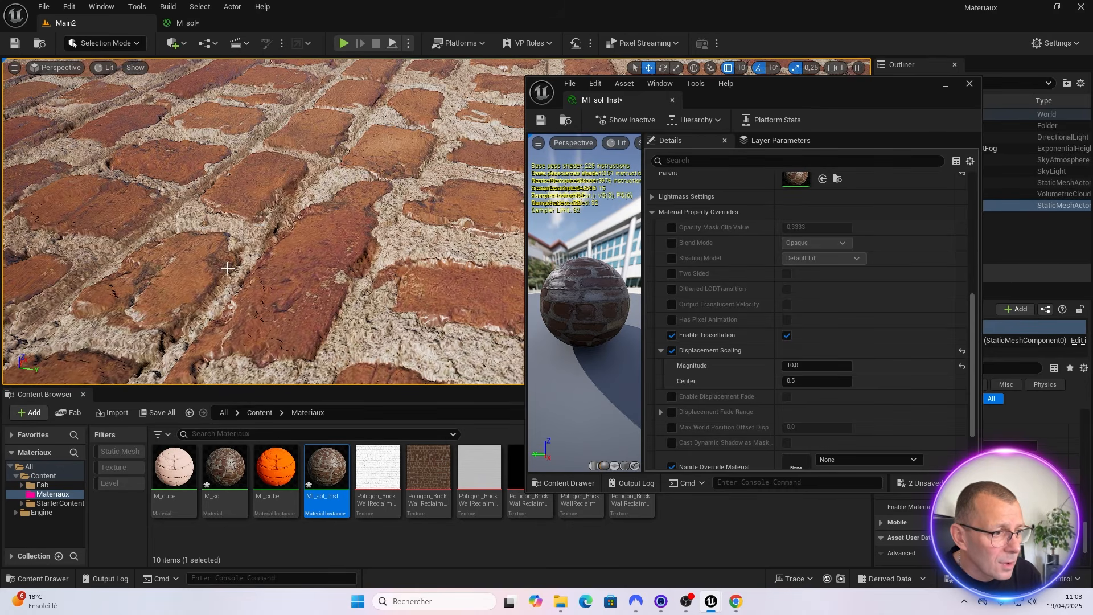
pyautogui.moveTo(235, 240); pyautogui.dragTo(319, 211)
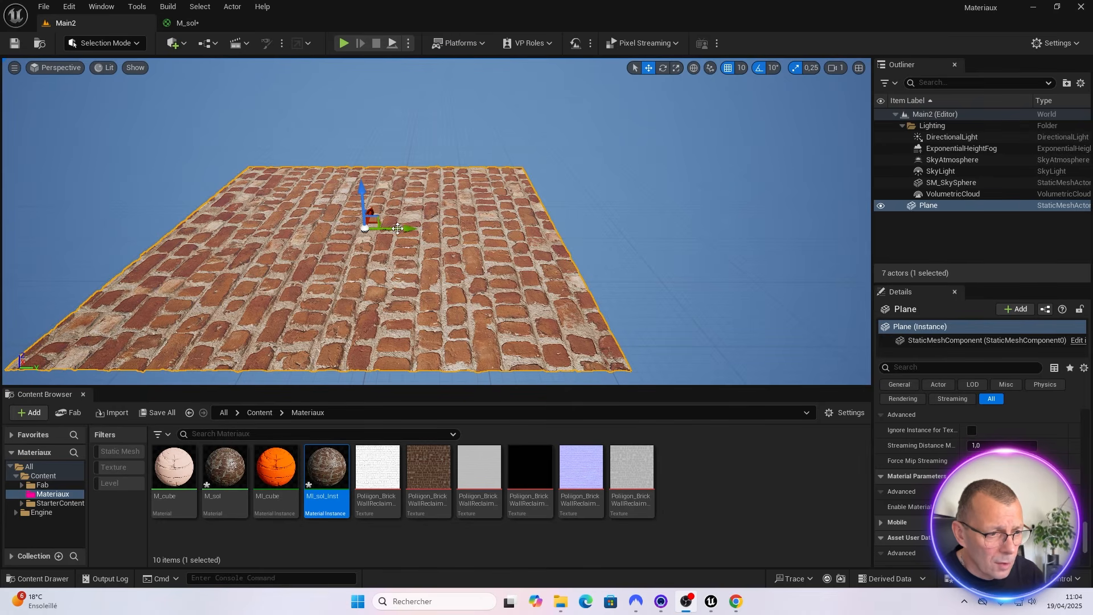
# Duplicate the brick floor plane along its Y axis, leaving a narrow gap between the copy and the original
pyautogui.moveTo(397, 229); pyautogui.dragTo(753, 265)
pyautogui.press('f')
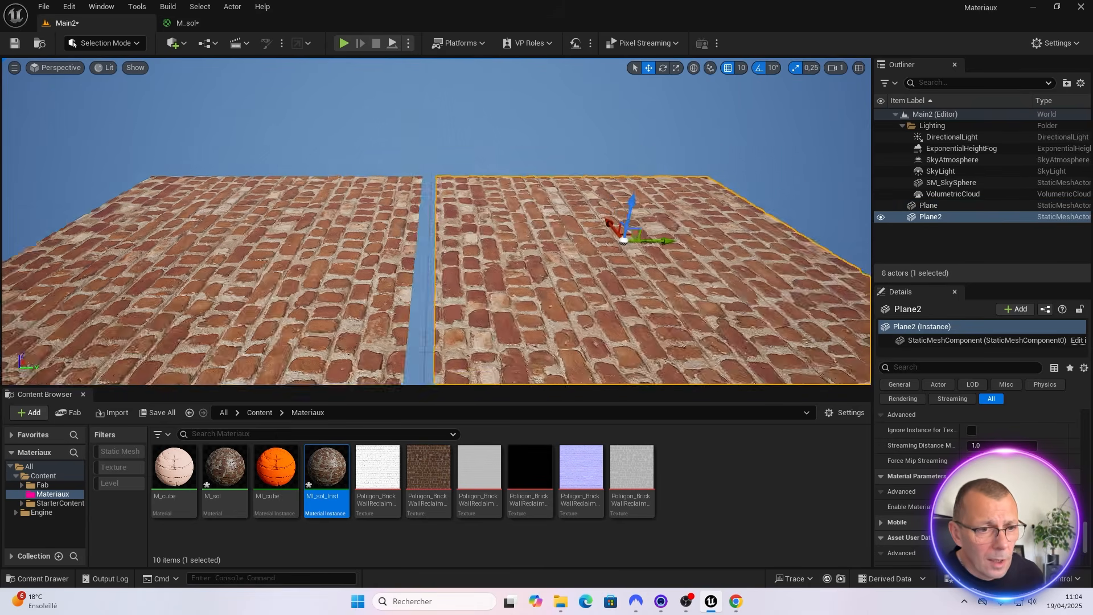
pyautogui.moveTo(404, 274)
pyautogui.mouseDown(button='right')
pyautogui.moveTo(405, 290)
pyautogui.moveTo(393, 277)
pyautogui.mouseUp(button='right')
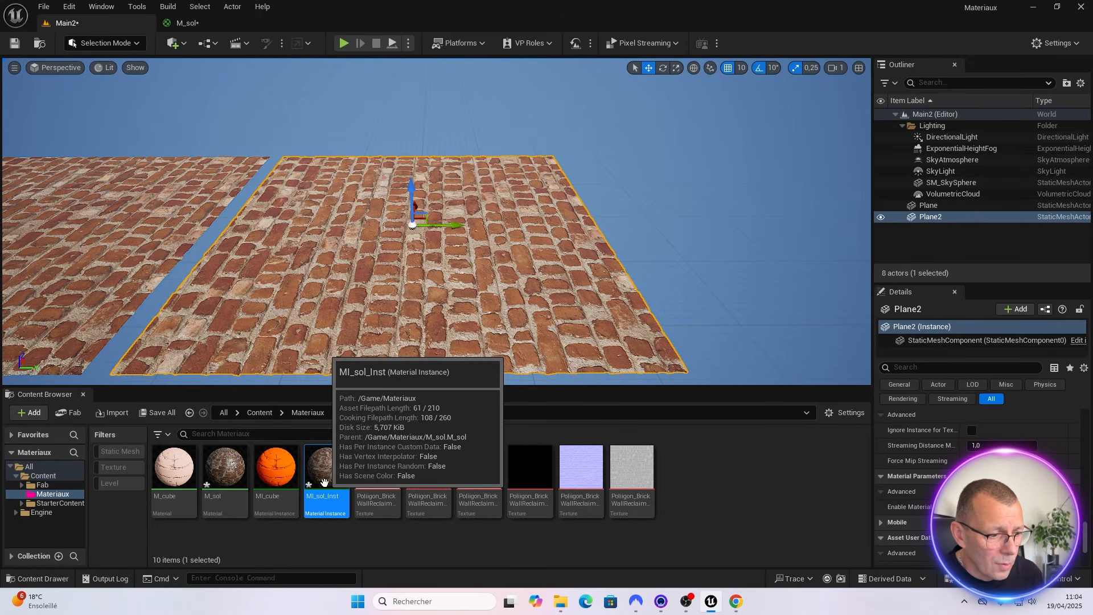
# Create a material instance of M_sol named MI_sable and apply it to the duplicated floor plane
pyautogui.click(225, 470)
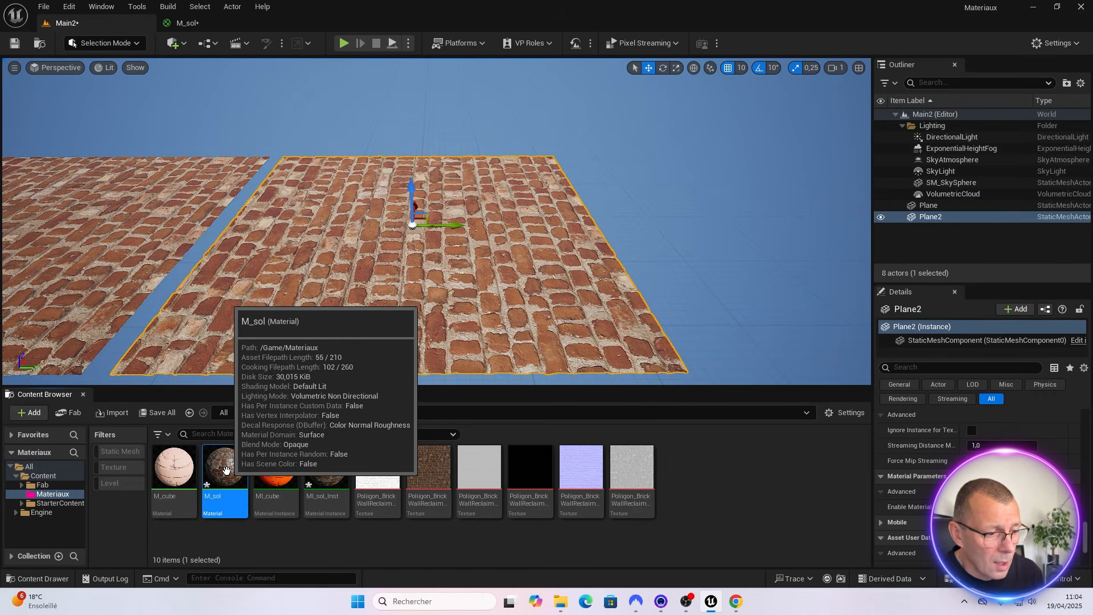
pyautogui.rightClick(225, 472)
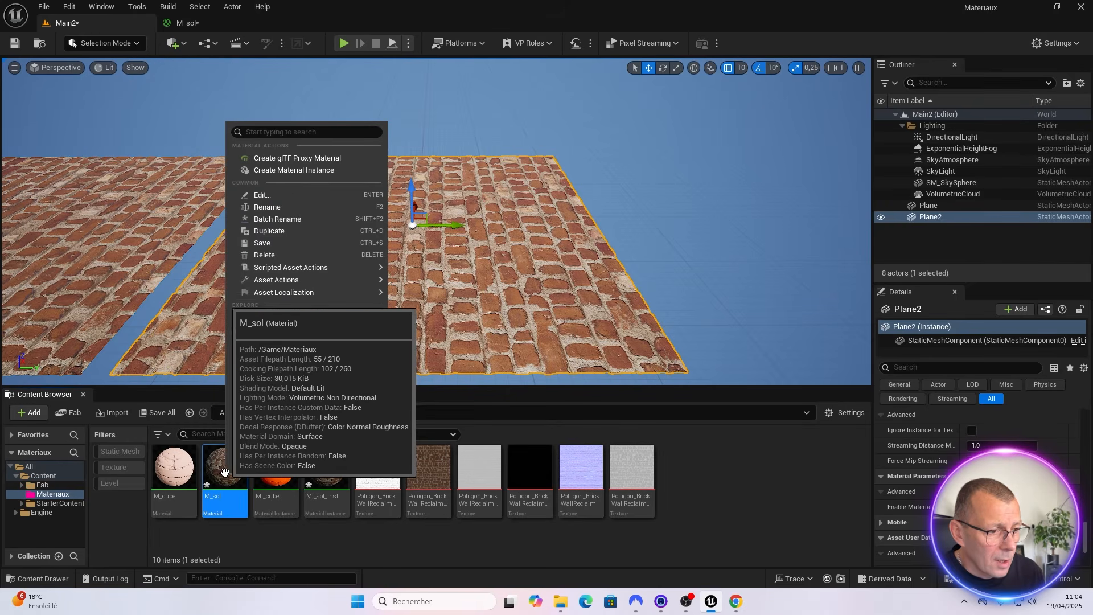
pyautogui.click(290, 170)
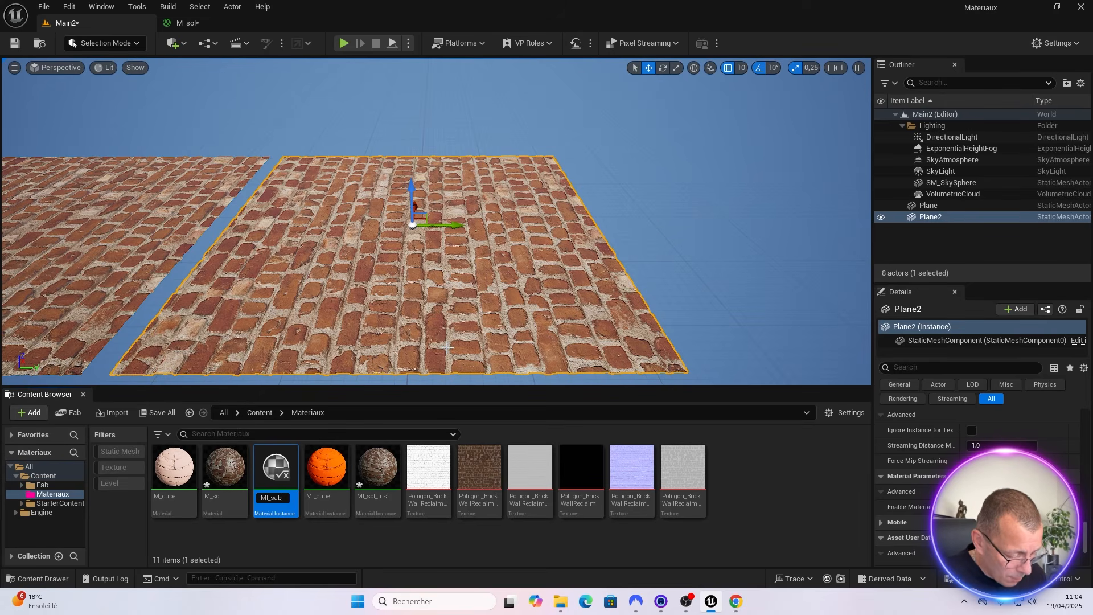
pyautogui.press('Return')
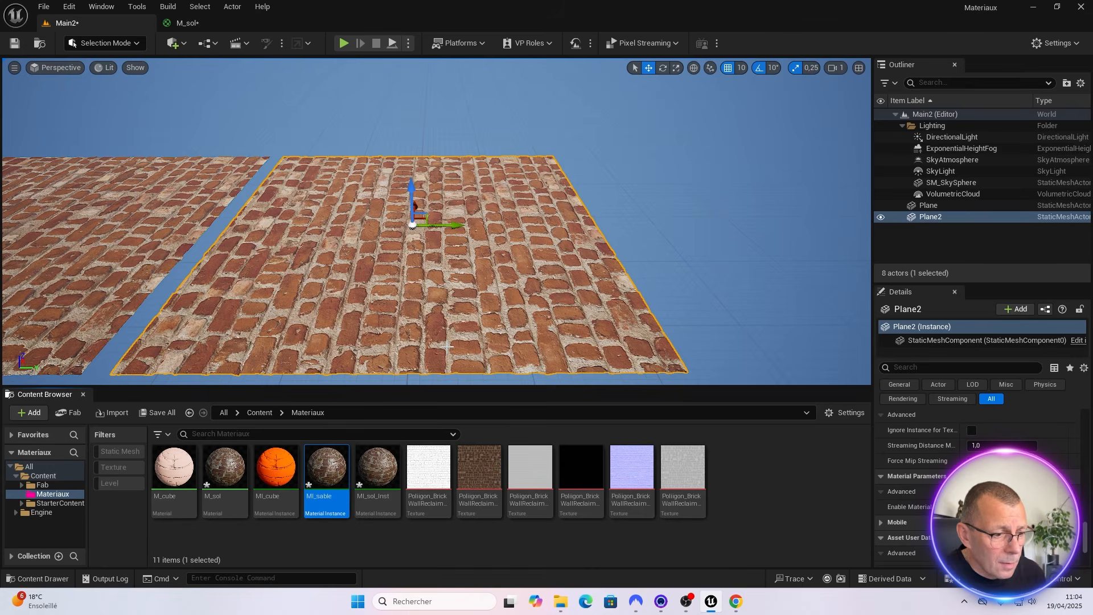
pyautogui.moveTo(328, 466); pyautogui.dragTo(375, 281)
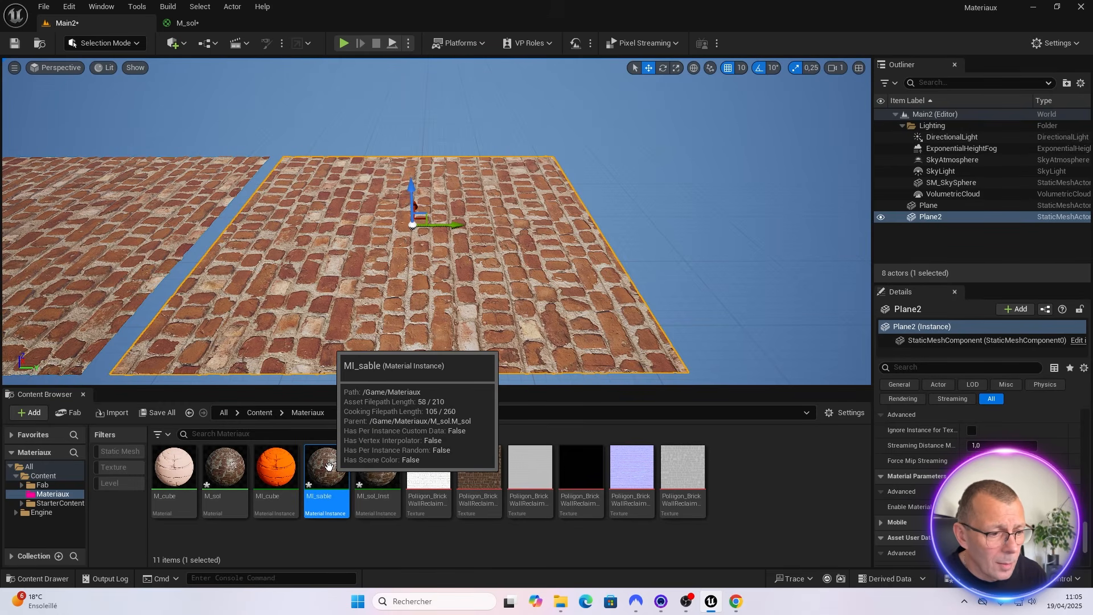
# Switch to File Explorer and extract the GroundSand005 archive in the Téléchargements folder
pyautogui.click(561, 601)
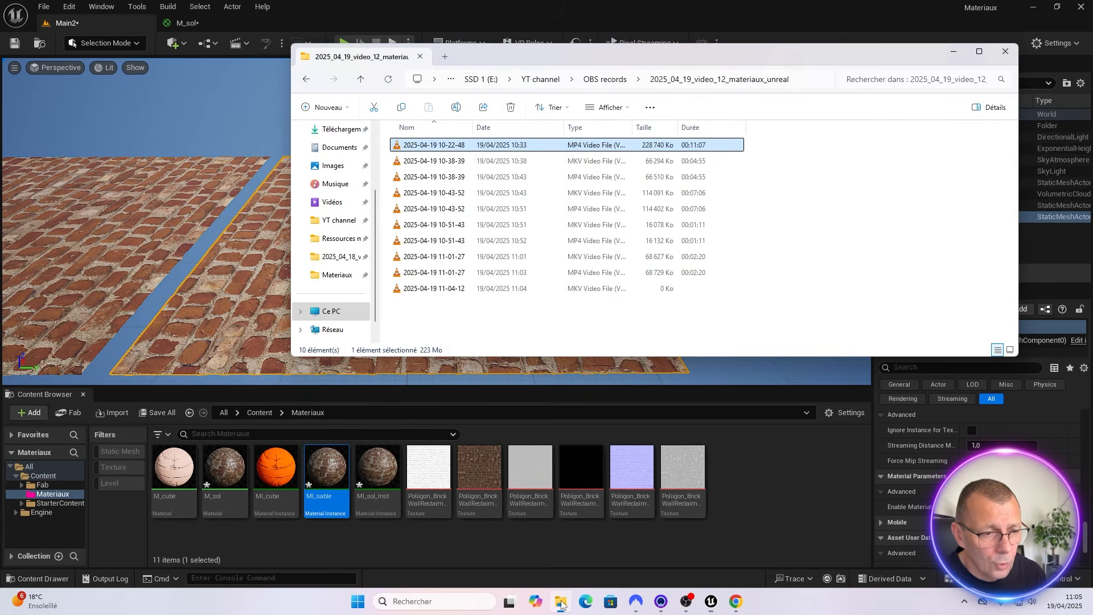
pyautogui.click(332, 149)
pyautogui.click(341, 129)
pyautogui.click(419, 171)
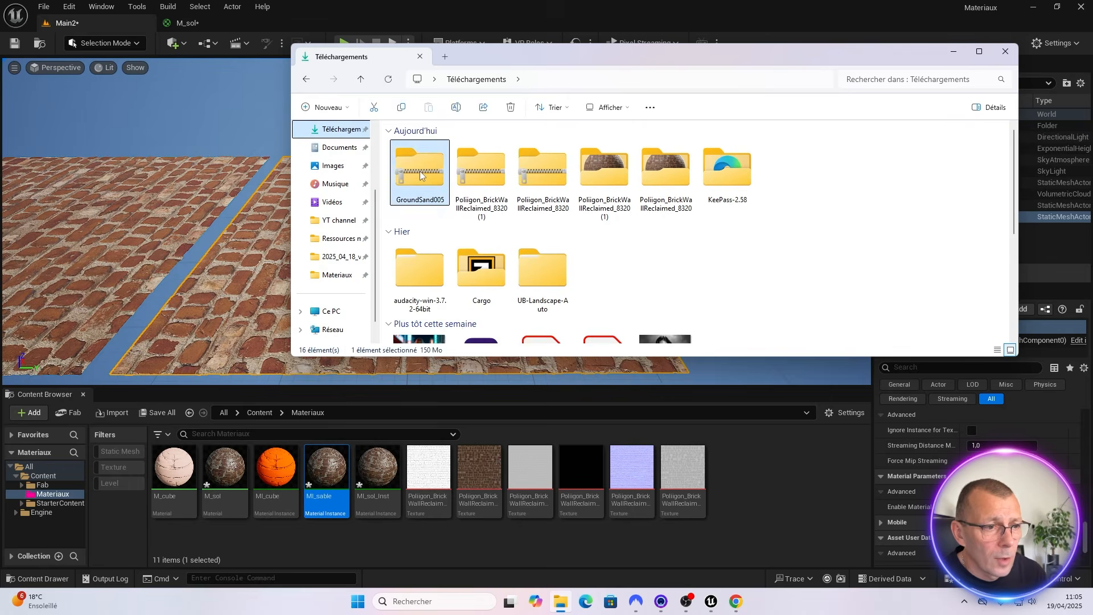
pyautogui.rightClick(420, 171)
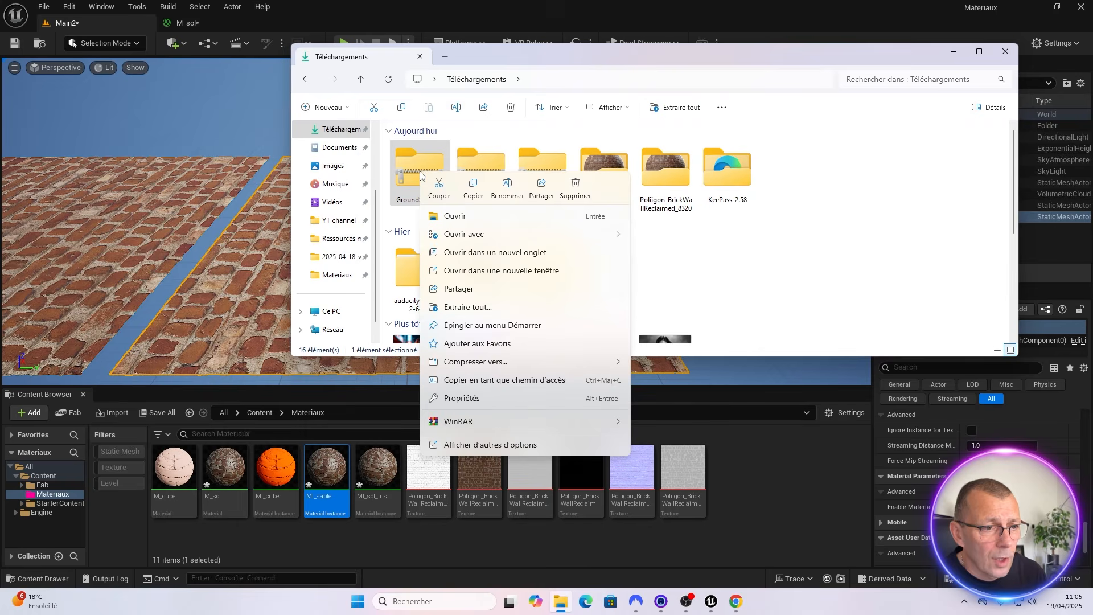
pyautogui.click(468, 307)
pyautogui.click(648, 410)
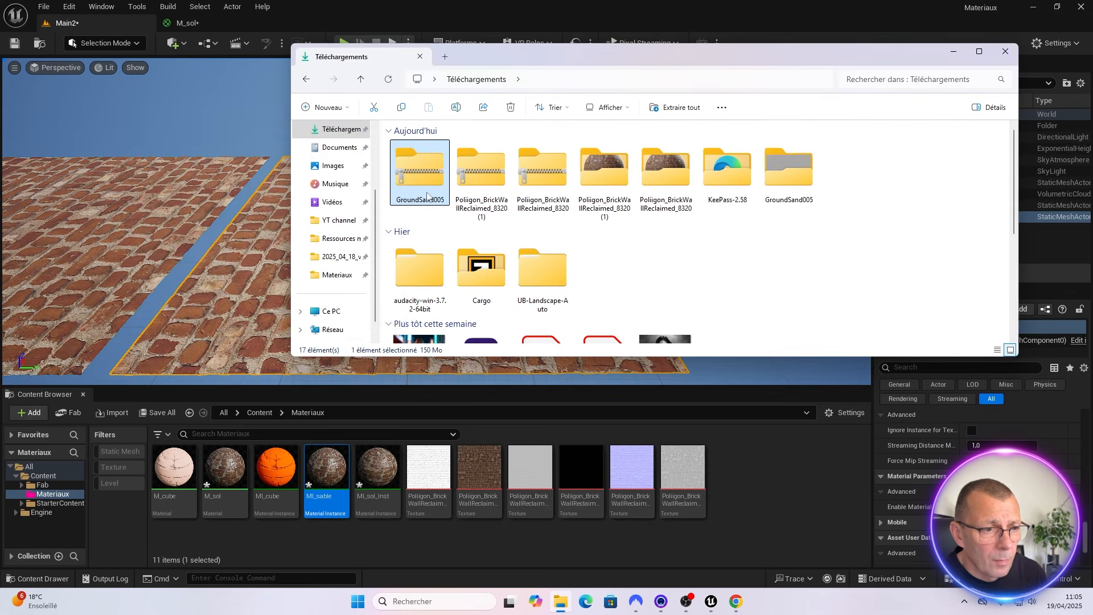
# Import all the files from the extracted GroundSand005 folder into the project's Materiaux folder and save all modified content
pyautogui.doubleClick(795, 171)
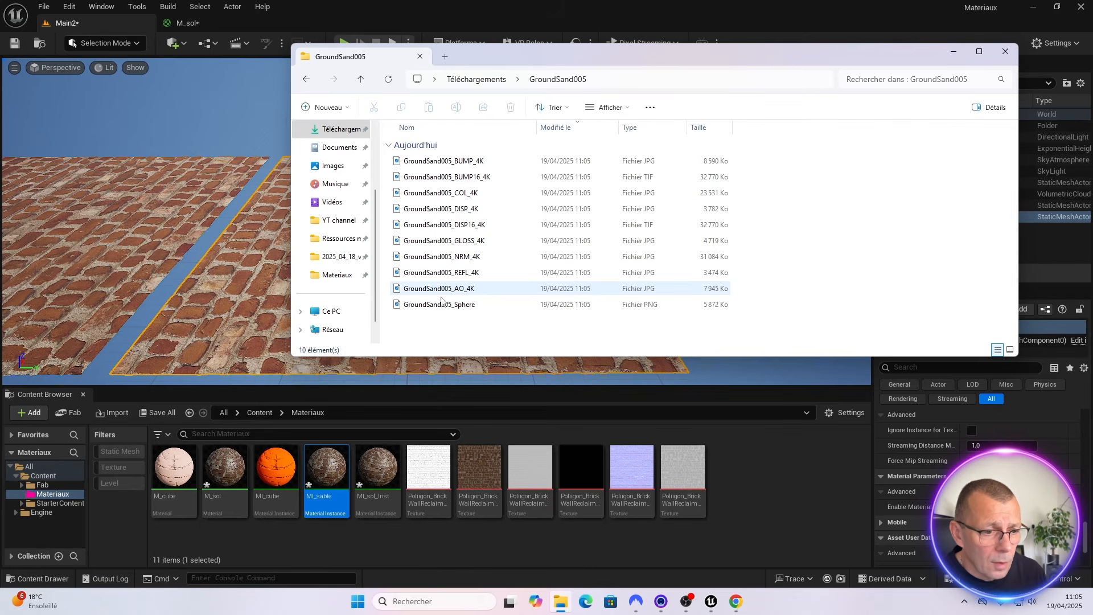
pyautogui.click(424, 305)
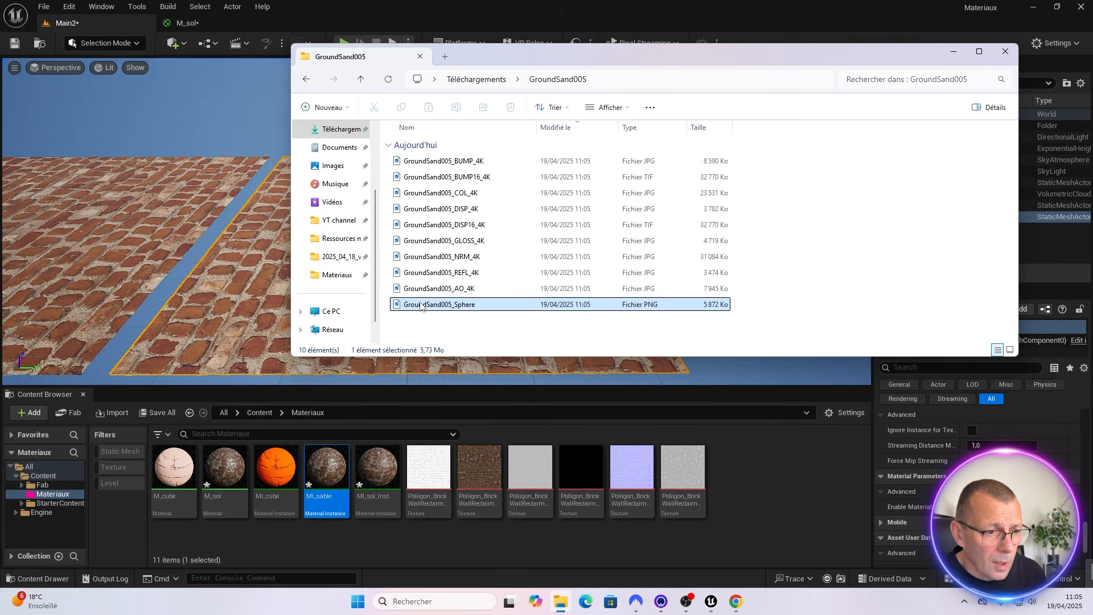
pyautogui.keyDown('shift'); pyautogui.click(423, 161); pyautogui.keyUp('shift')
pyautogui.moveTo(432, 208); pyautogui.dragTo(716, 463)
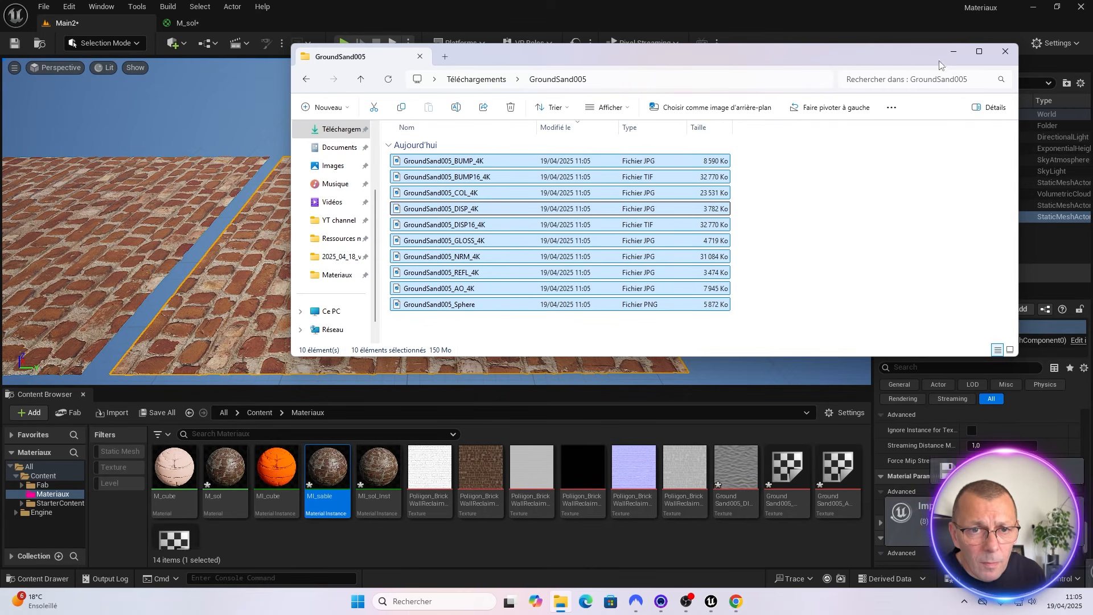
pyautogui.click(954, 51)
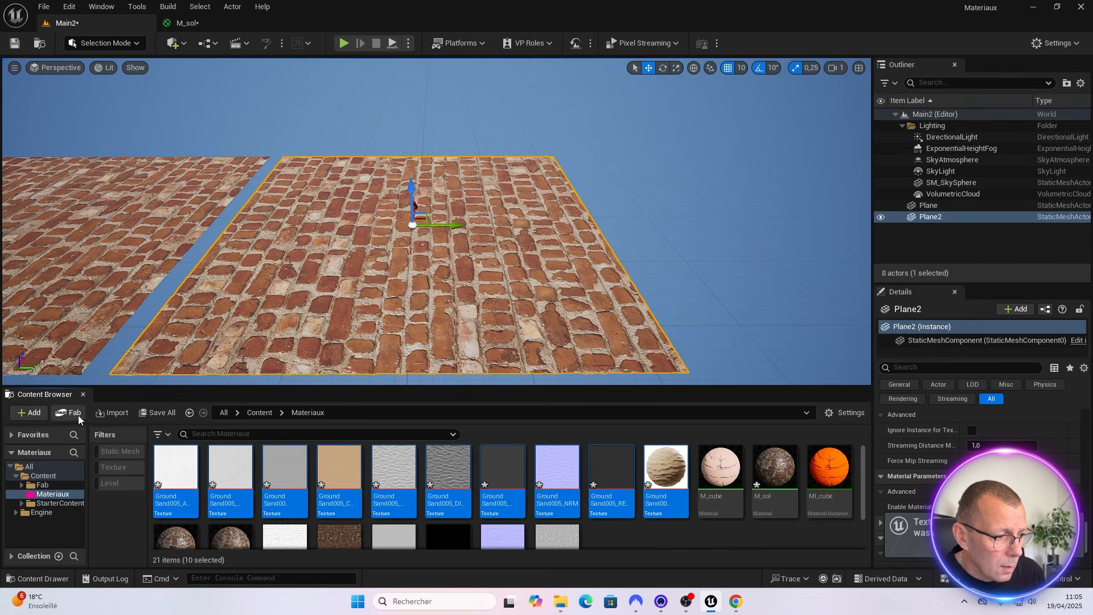
pyautogui.click(165, 412)
pyautogui.click(637, 429)
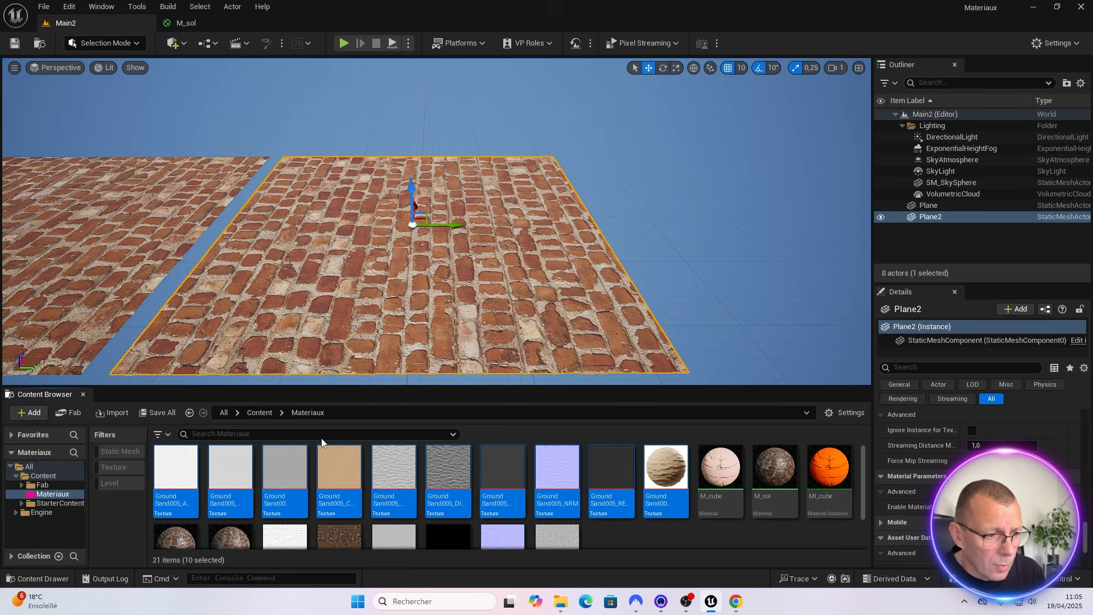
# Open the MI_sable material instance in a separate floating window over the Main2 level
pyautogui.scroll(-1, 248, 515)
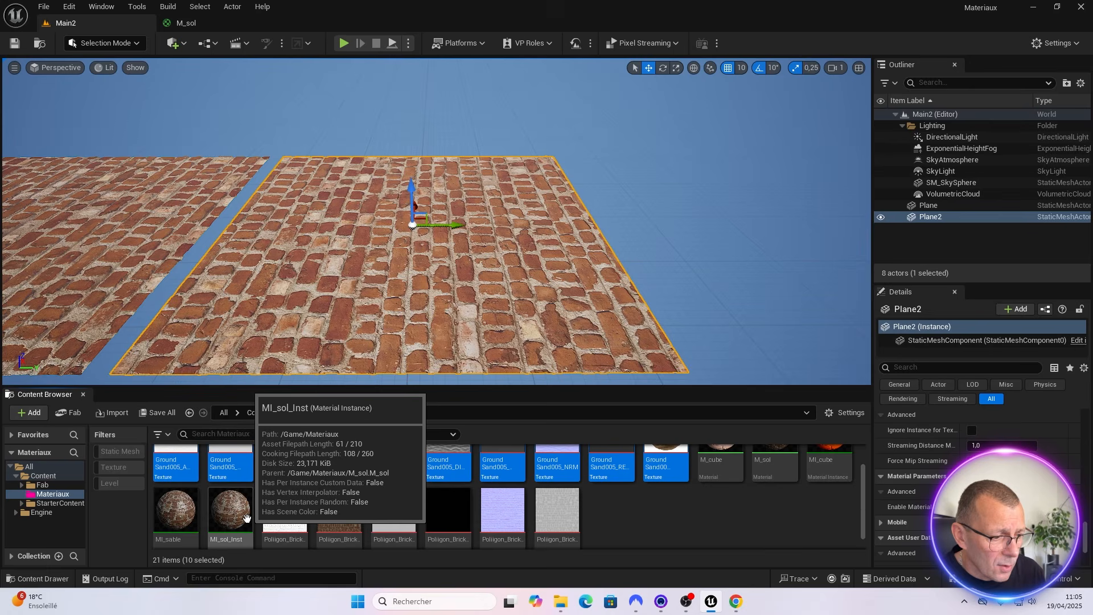
pyautogui.scroll(-1, 184, 515)
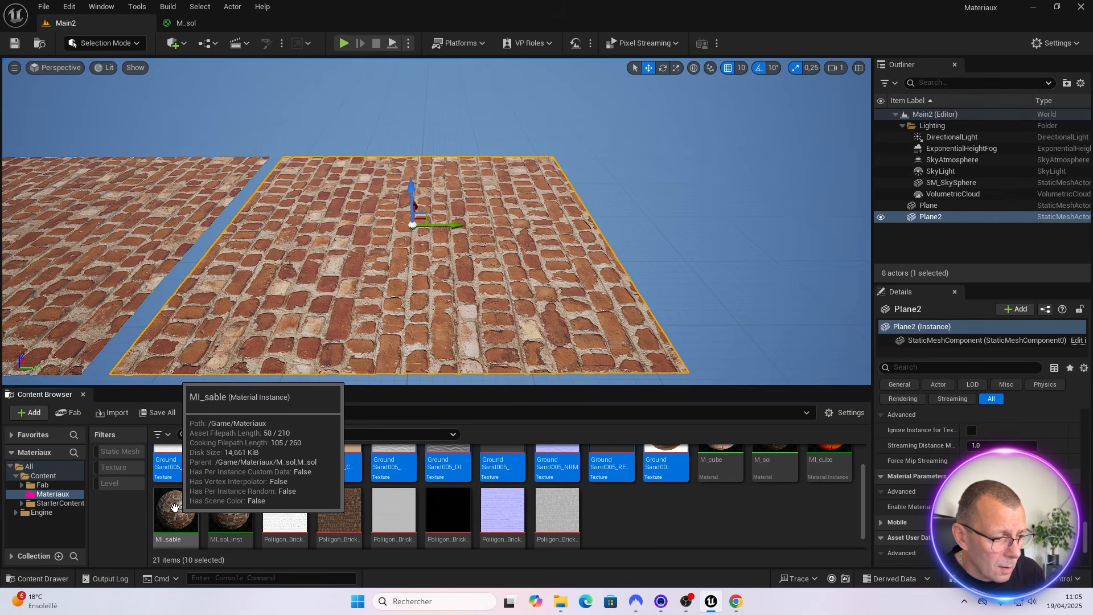
pyautogui.doubleClick(175, 507)
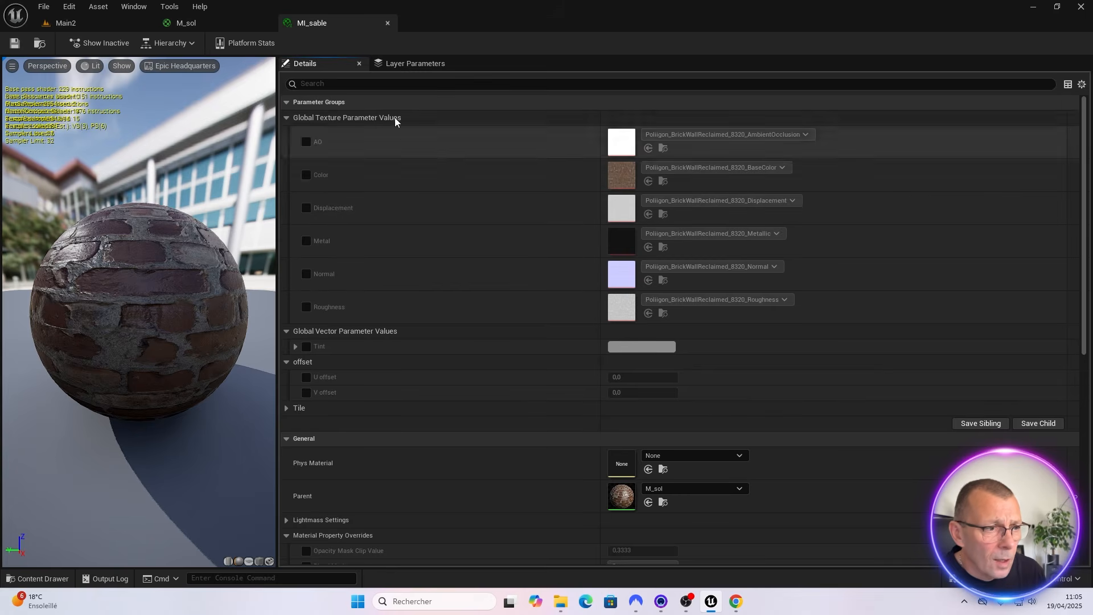
pyautogui.moveTo(329, 22); pyautogui.dragTo(584, 92)
pyautogui.moveTo(690, 336); pyautogui.dragTo(682, 567)
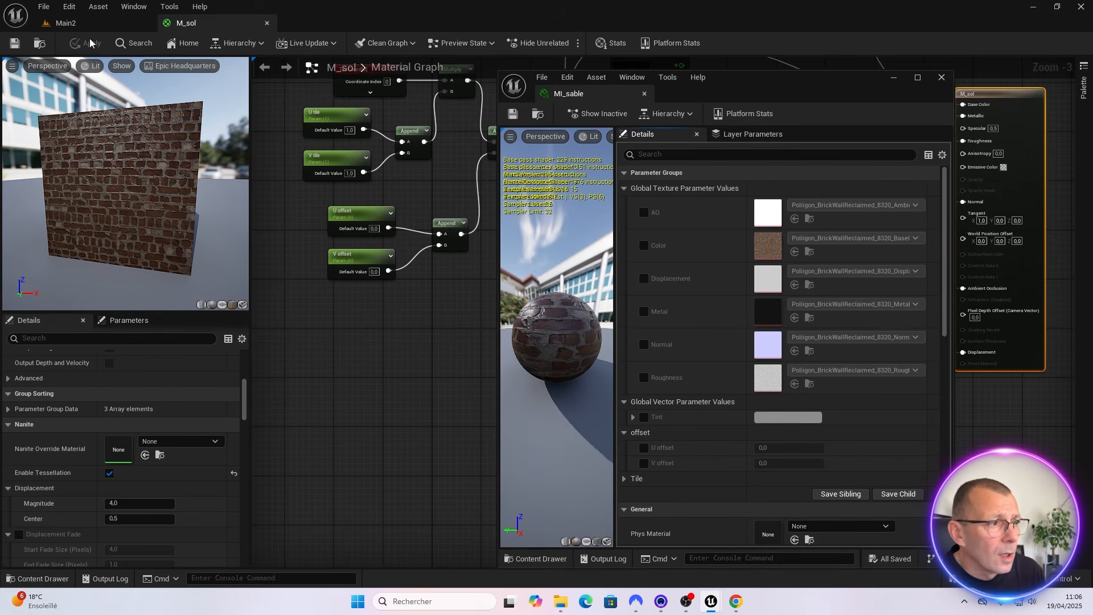
pyautogui.click(68, 23)
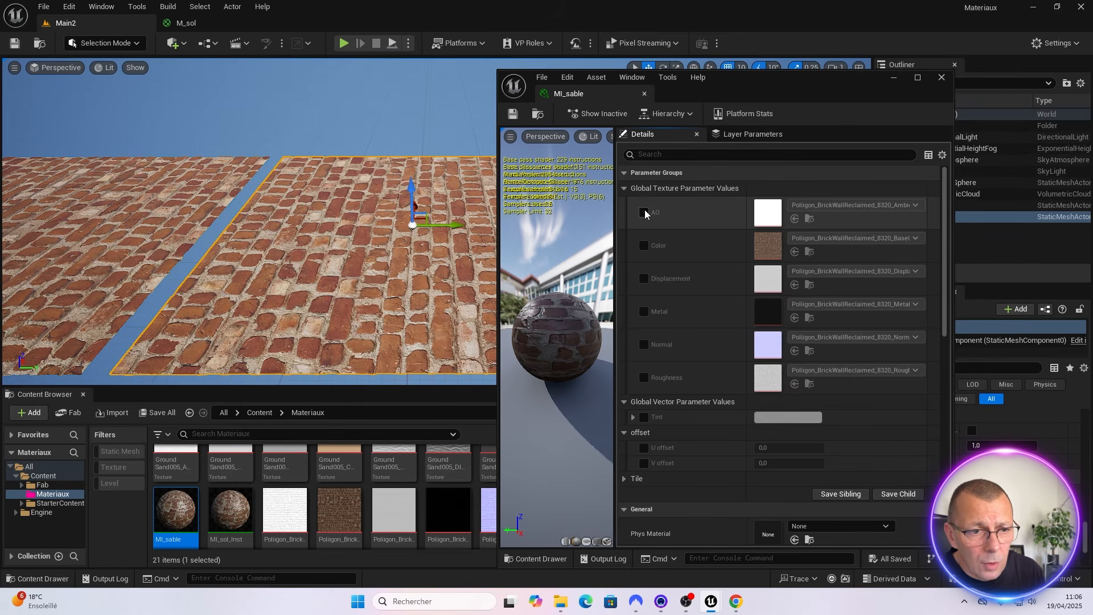
# Enable the AO, Color, Displacement, Metal, Normal and Roughness texture overrides in MI_sable
pyautogui.click(644, 213)
pyautogui.click(644, 246)
pyautogui.click(645, 278)
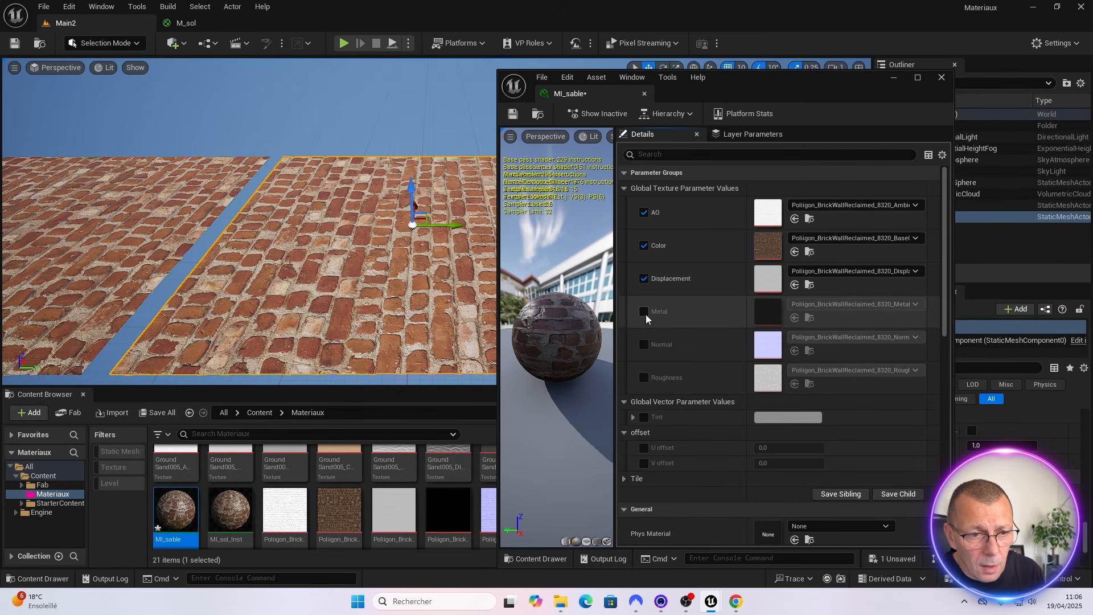
pyautogui.click(645, 312)
pyautogui.click(644, 344)
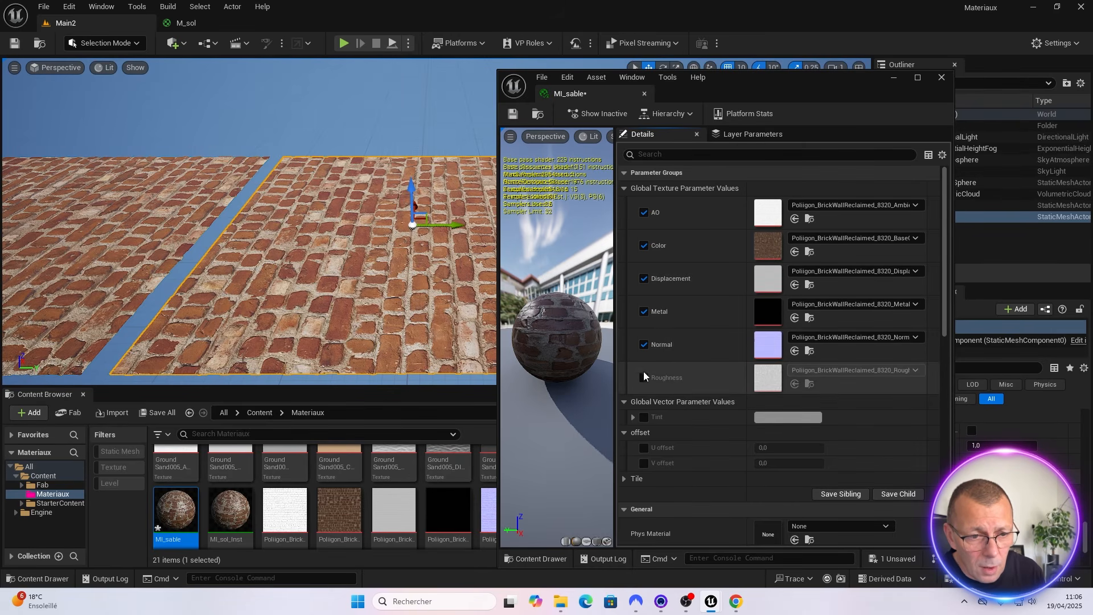
pyautogui.click(643, 377)
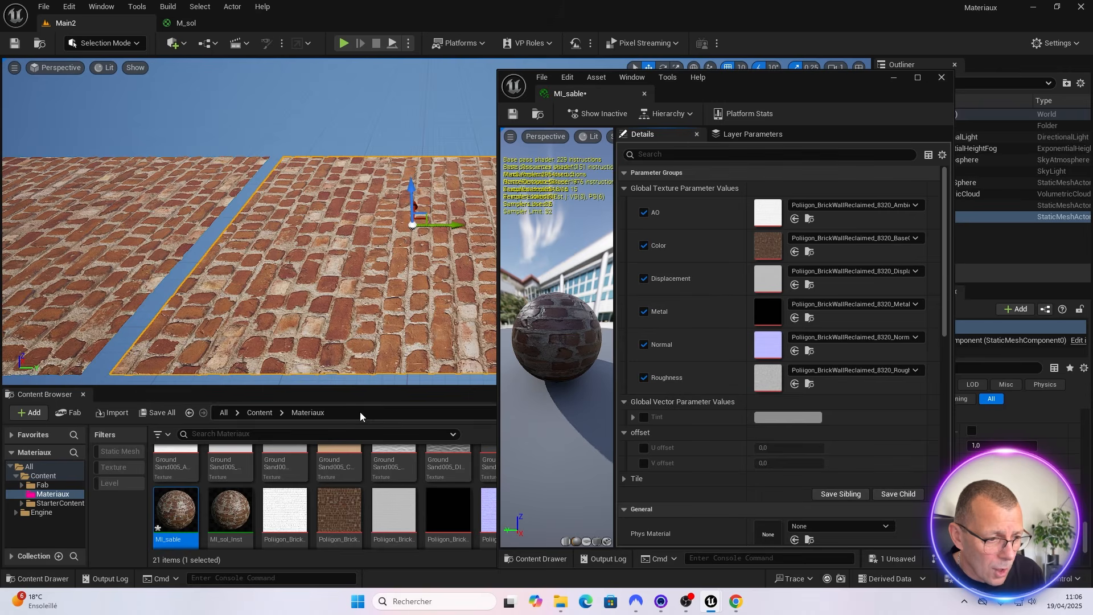
# Assign GroundSand005_COL_4K to MI_sable's Color parameter and GroundSand005_AO_4K to its AO parameter
pyautogui.moveTo(360, 388); pyautogui.dragTo(359, 315)
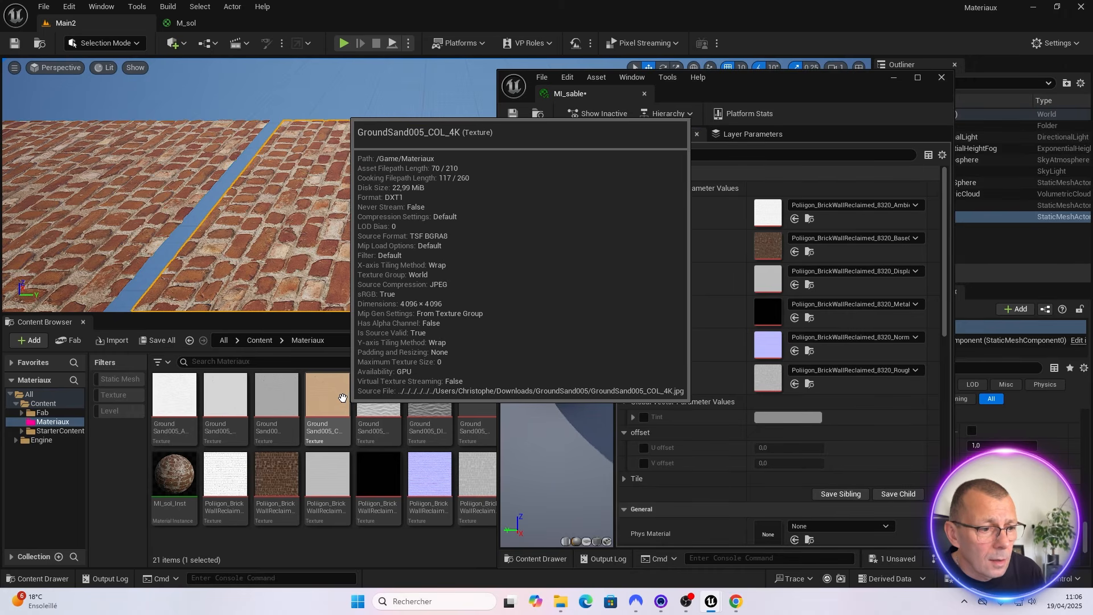
pyautogui.moveTo(335, 396); pyautogui.dragTo(771, 251)
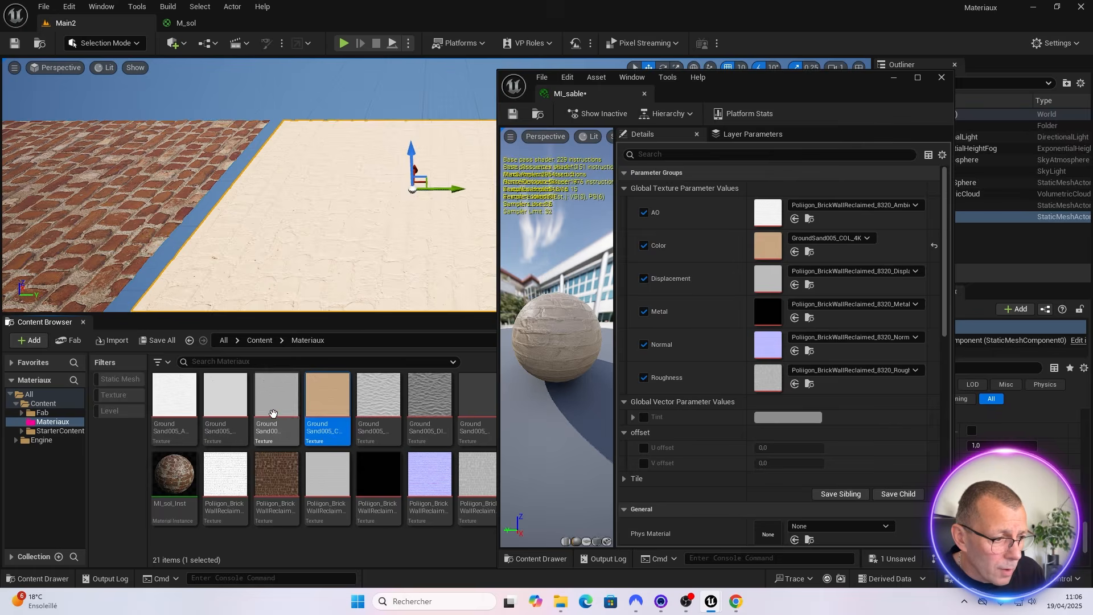
pyautogui.moveTo(221, 404)
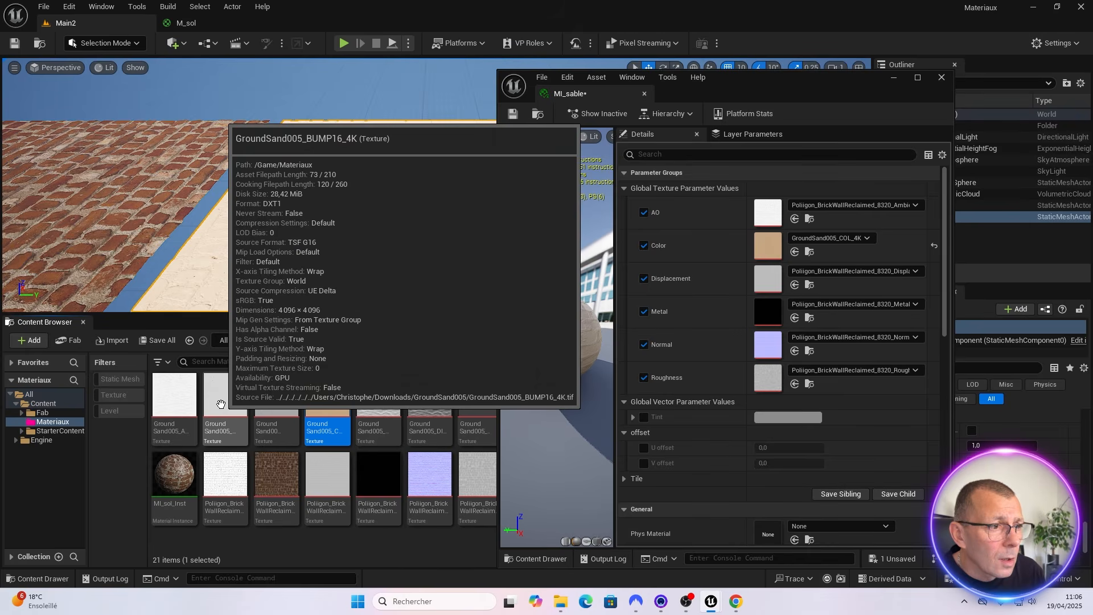
pyautogui.click(173, 405)
pyautogui.moveTo(173, 405); pyautogui.dragTo(766, 216)
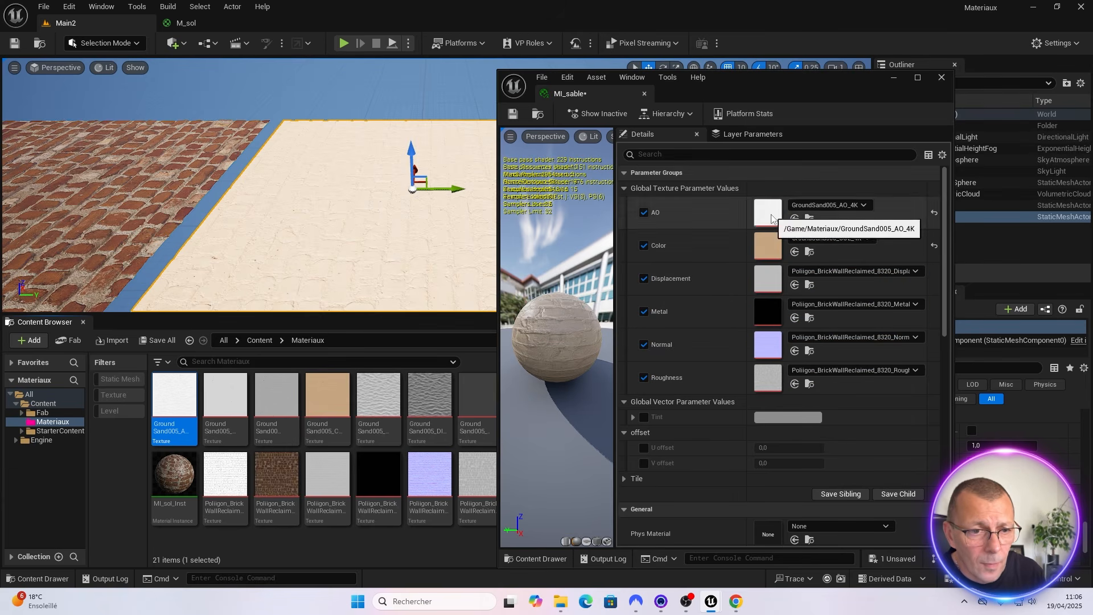
# Assign GroundSand005_DISP_4K to MI_sable's Displacement parameter and GroundSand005_NRM_4K to its Normal parameter
pyautogui.moveTo(428, 405)
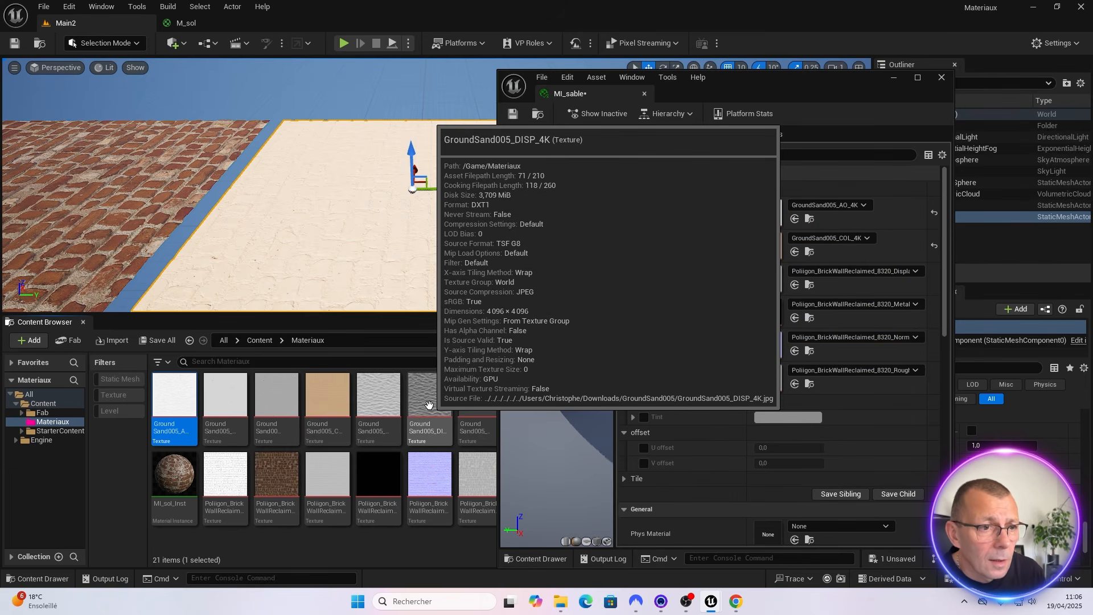
pyautogui.moveTo(429, 405); pyautogui.dragTo(768, 277)
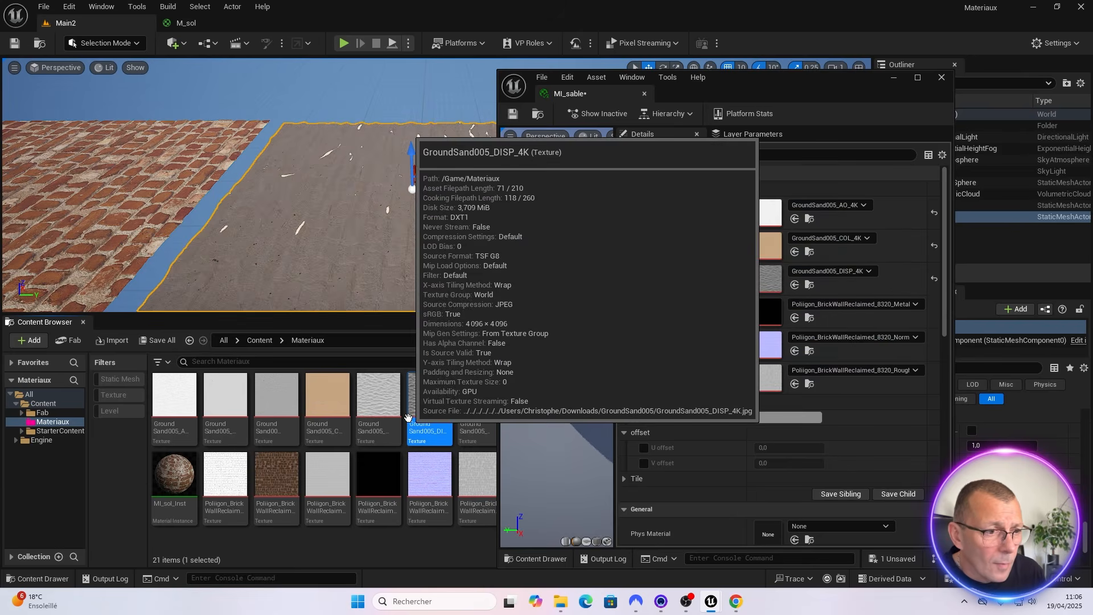
pyautogui.moveTo(373, 405)
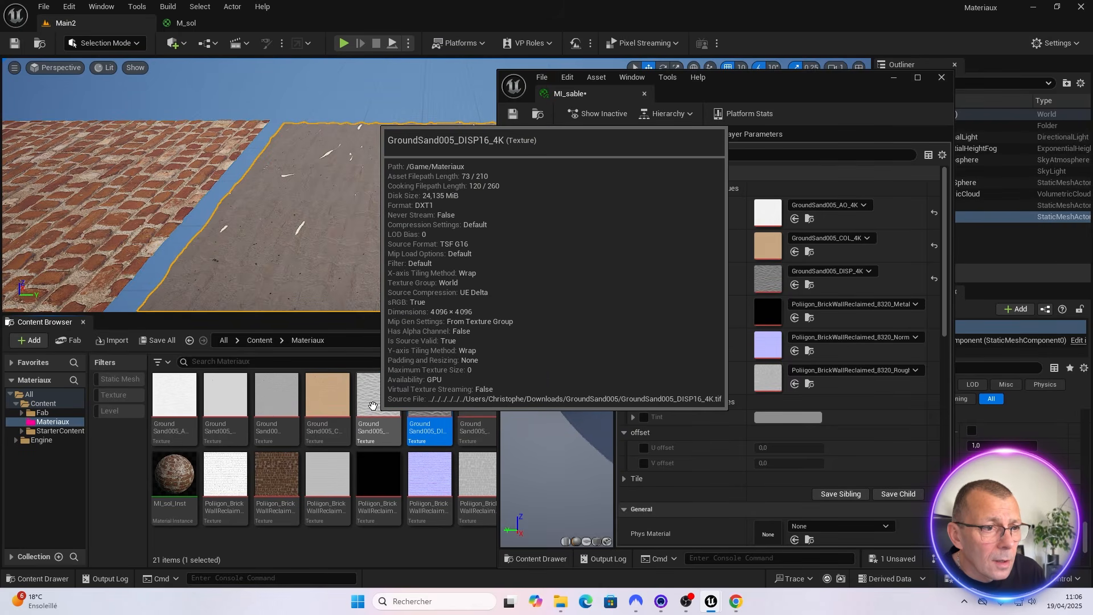
pyautogui.moveTo(476, 402)
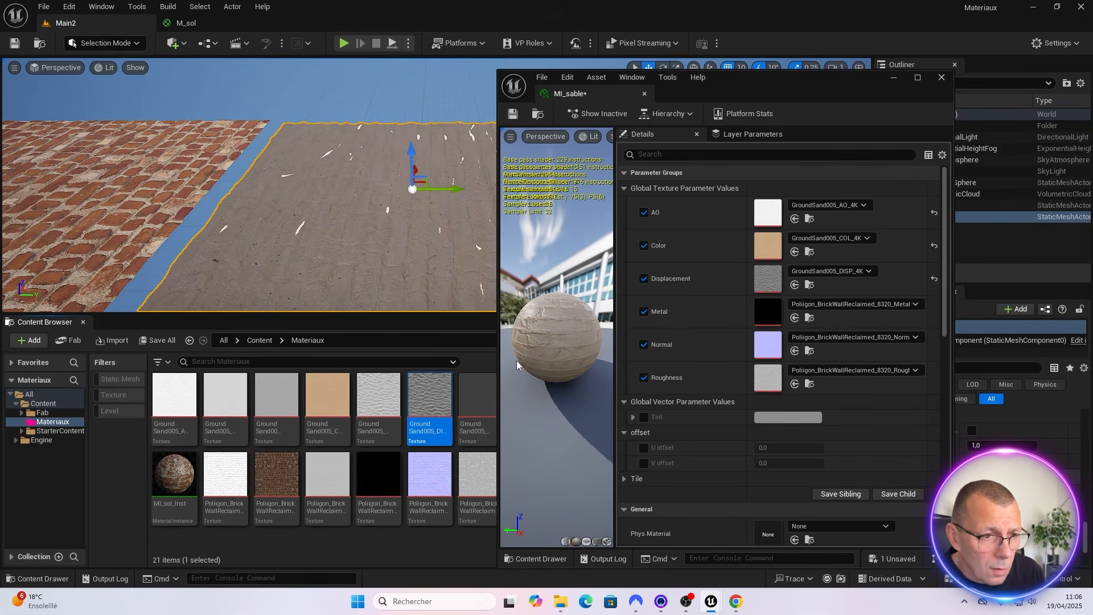
pyautogui.moveTo(742, 75); pyautogui.dragTo(880, 75)
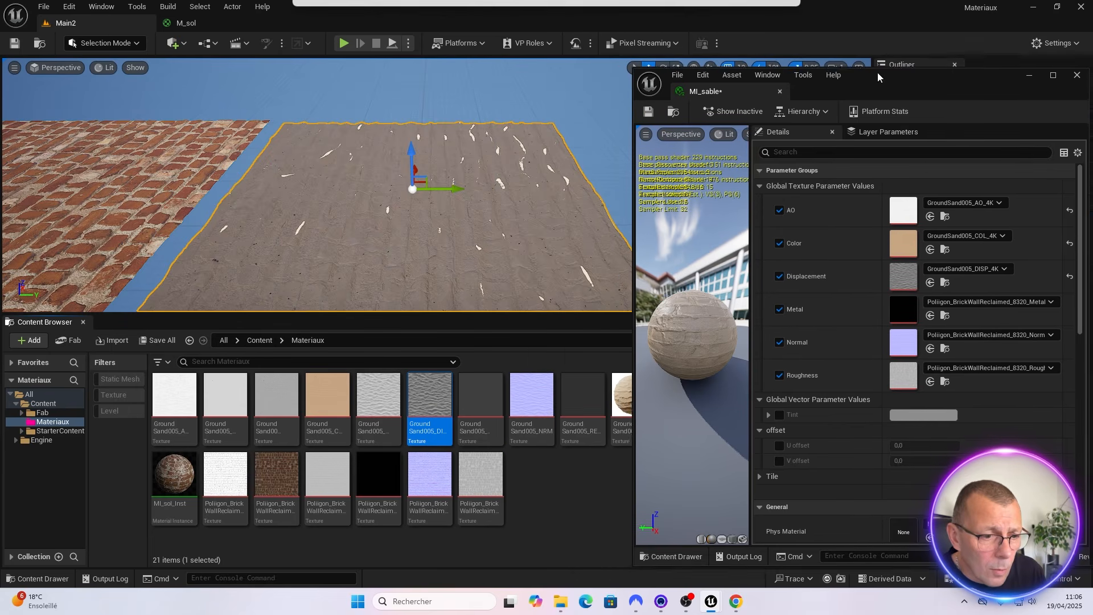
pyautogui.click(533, 405)
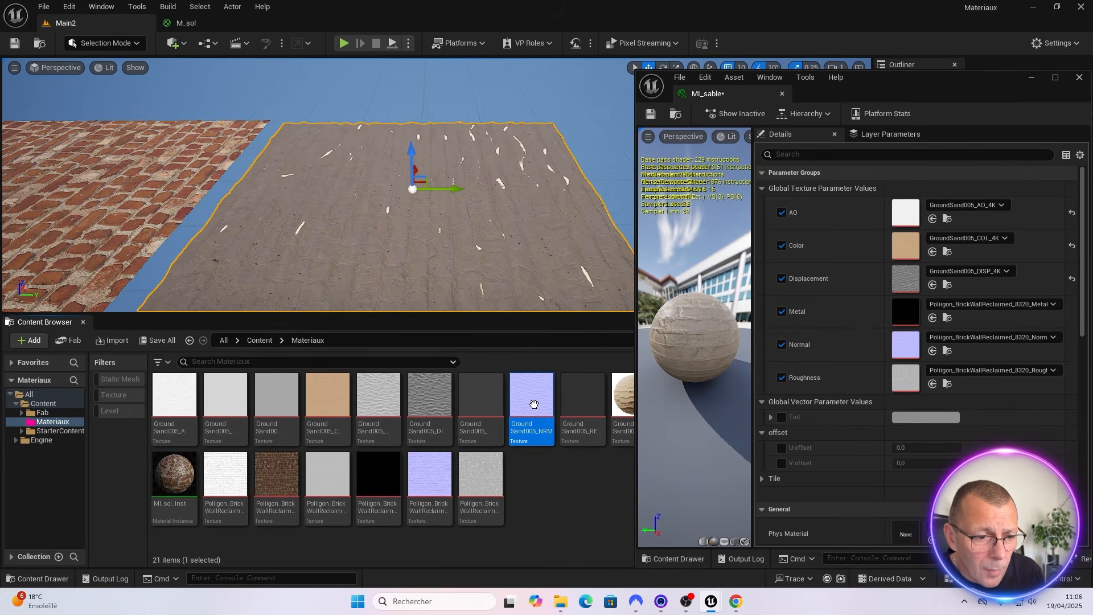
pyautogui.moveTo(534, 404); pyautogui.dragTo(910, 351)
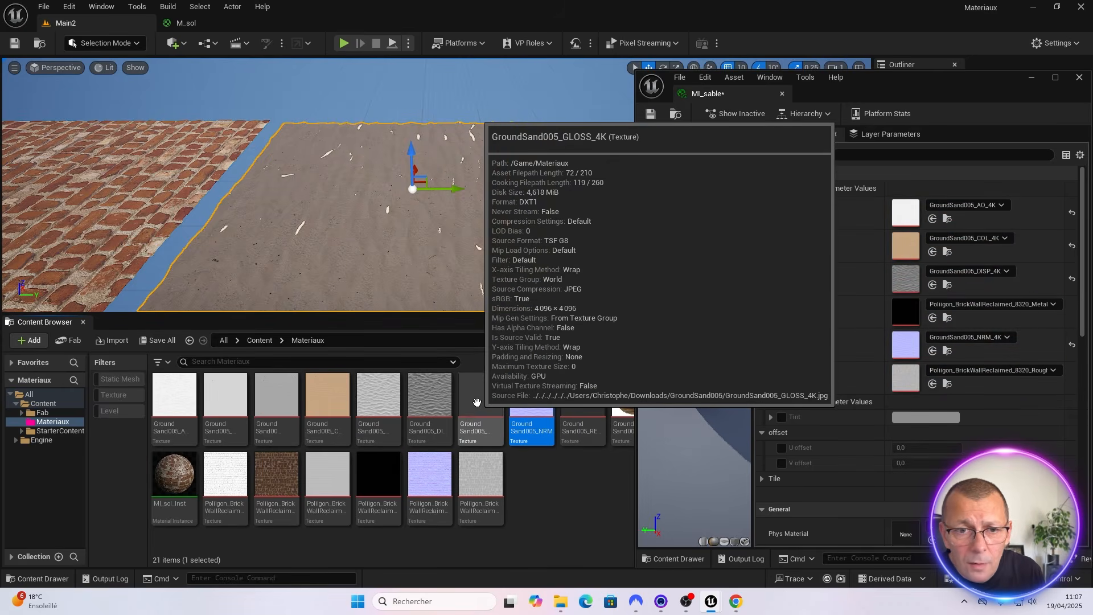
# Assign GroundSand005_GLOSS_4K to MI_sable's Metal parameter and GroundSand005_BUMP_4K to its Roughness parameter
pyautogui.moveTo(477, 402); pyautogui.dragTo(907, 312)
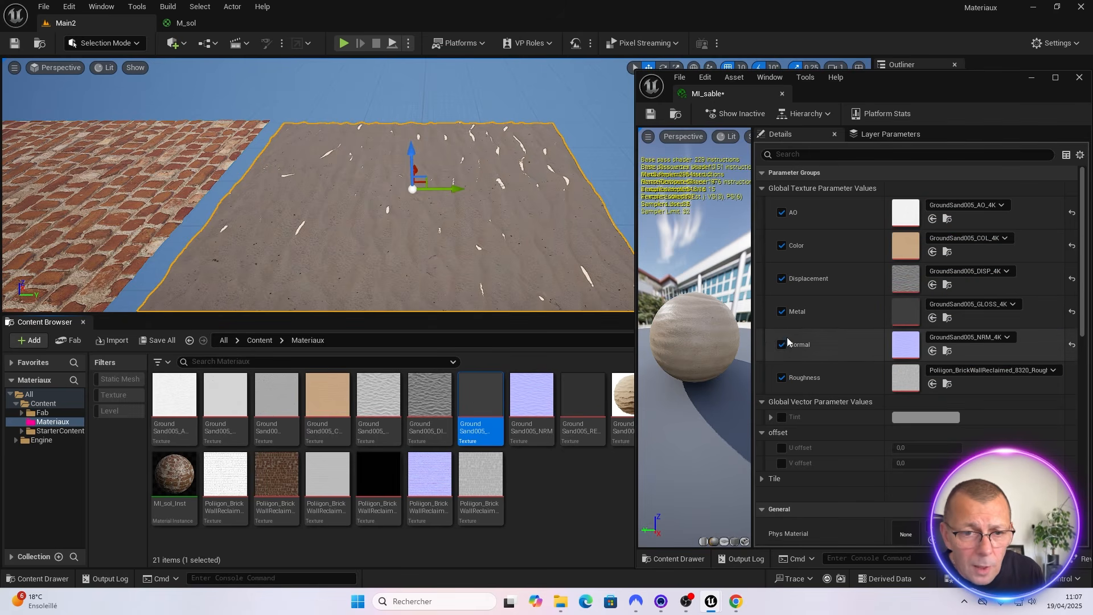
pyautogui.moveTo(232, 402)
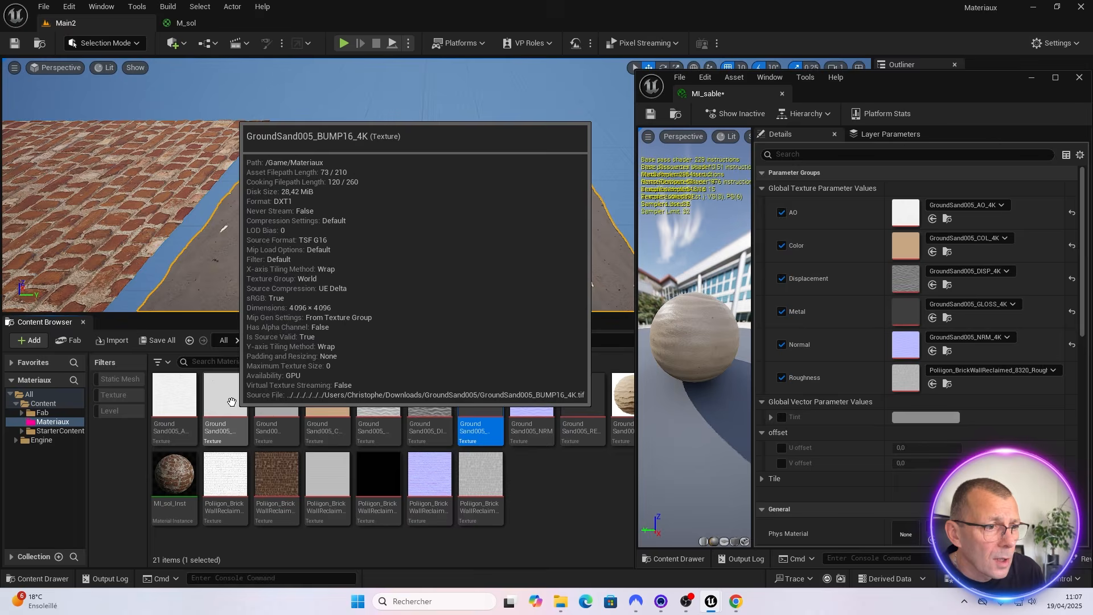
pyautogui.moveTo(277, 400)
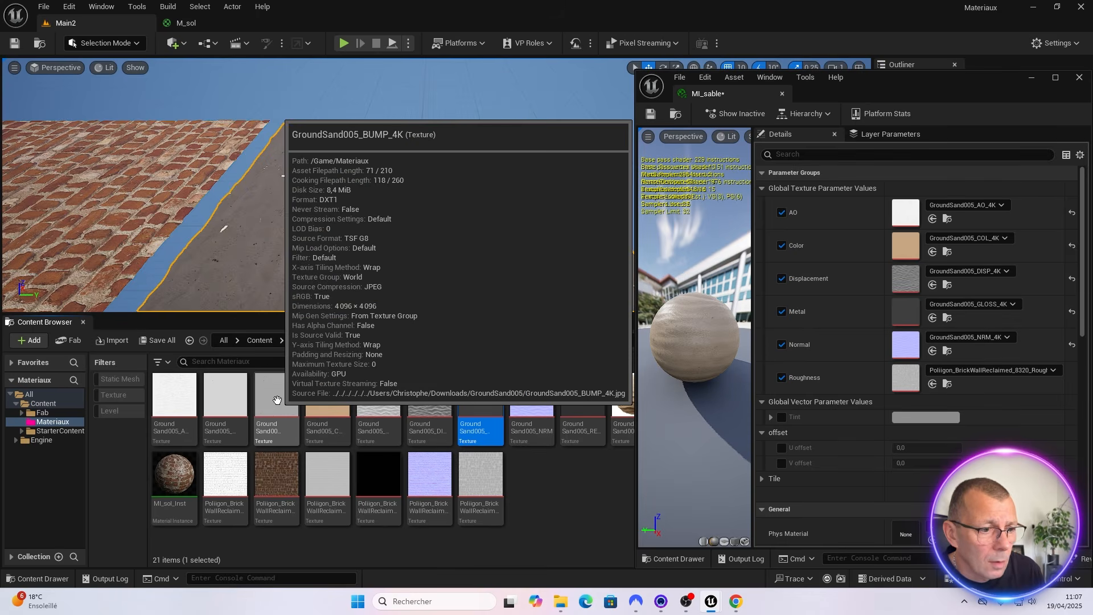
pyautogui.moveTo(277, 400); pyautogui.dragTo(905, 380)
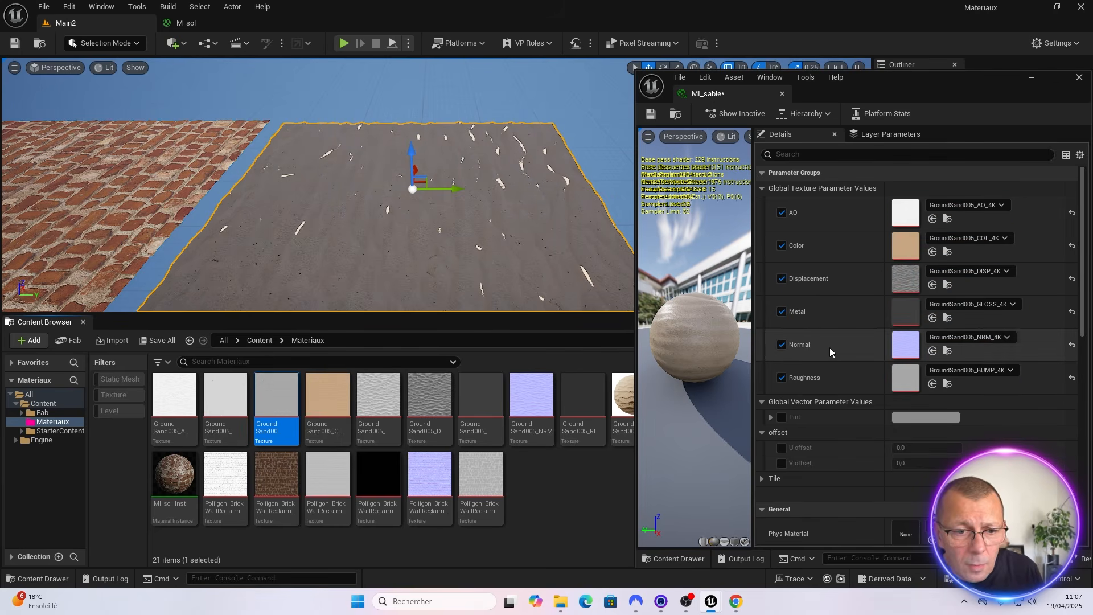
# Enable the Tint, U offset and V offset overrides in MI_sable
pyautogui.click(782, 417)
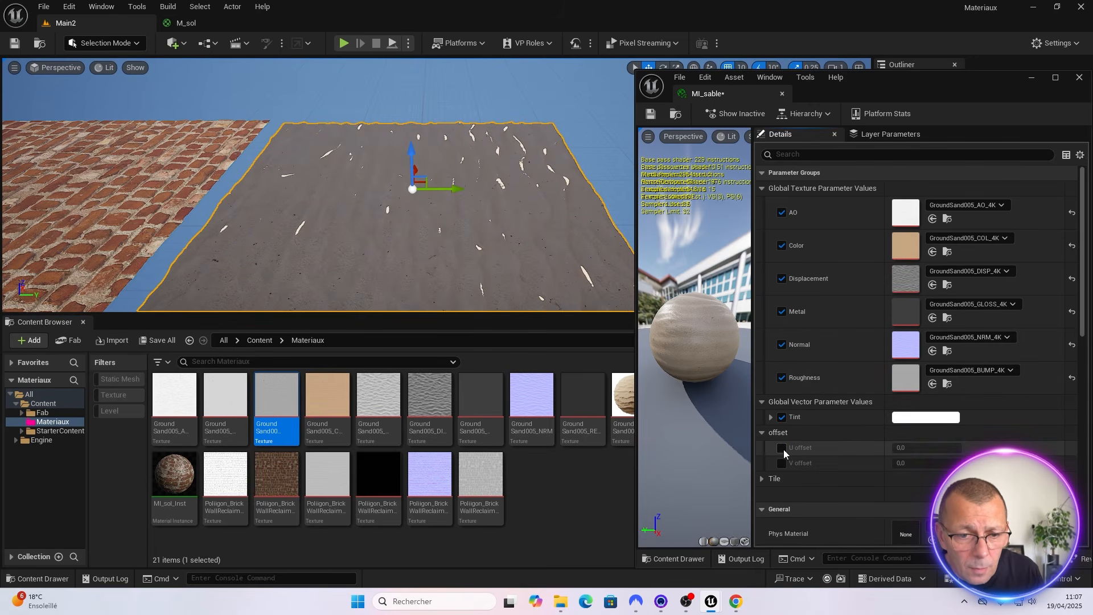
pyautogui.click(782, 448)
pyautogui.click(782, 463)
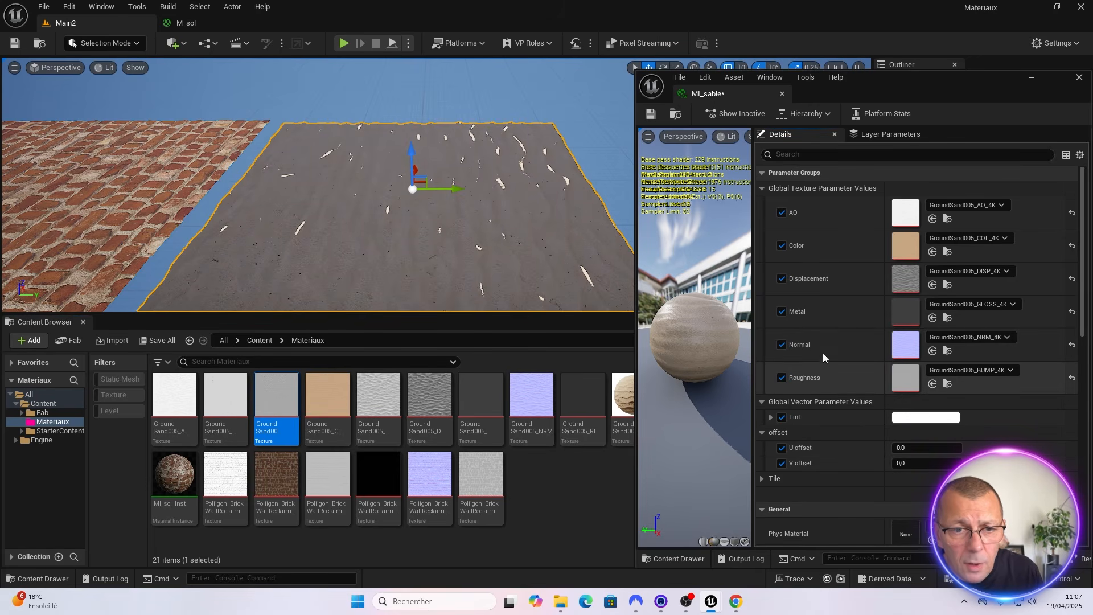
pyautogui.scroll(-4, 822, 296)
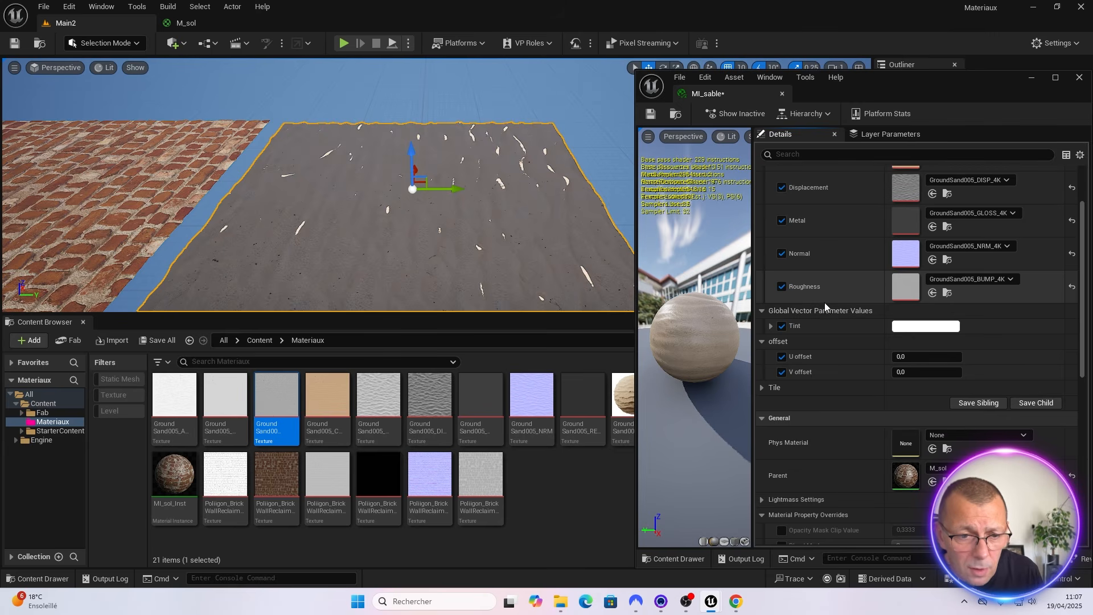
# Enable MI_sable's Displacement Scaling override and set its Magnitude to 1.0
pyautogui.scroll(-2, 796, 395)
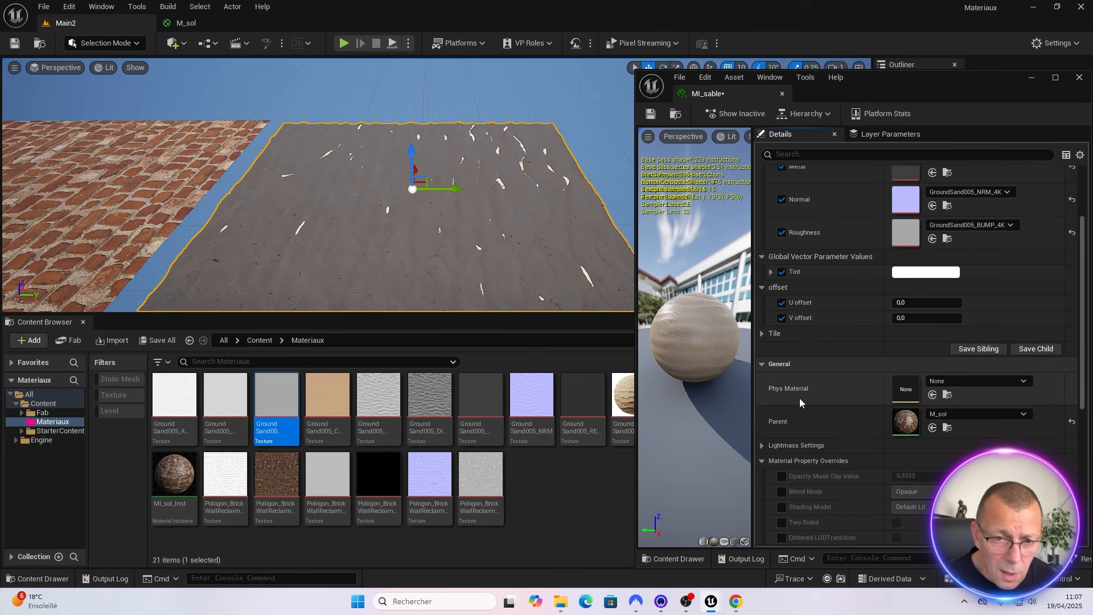
pyautogui.scroll(-1, 800, 403)
pyautogui.scroll(-7, 799, 398)
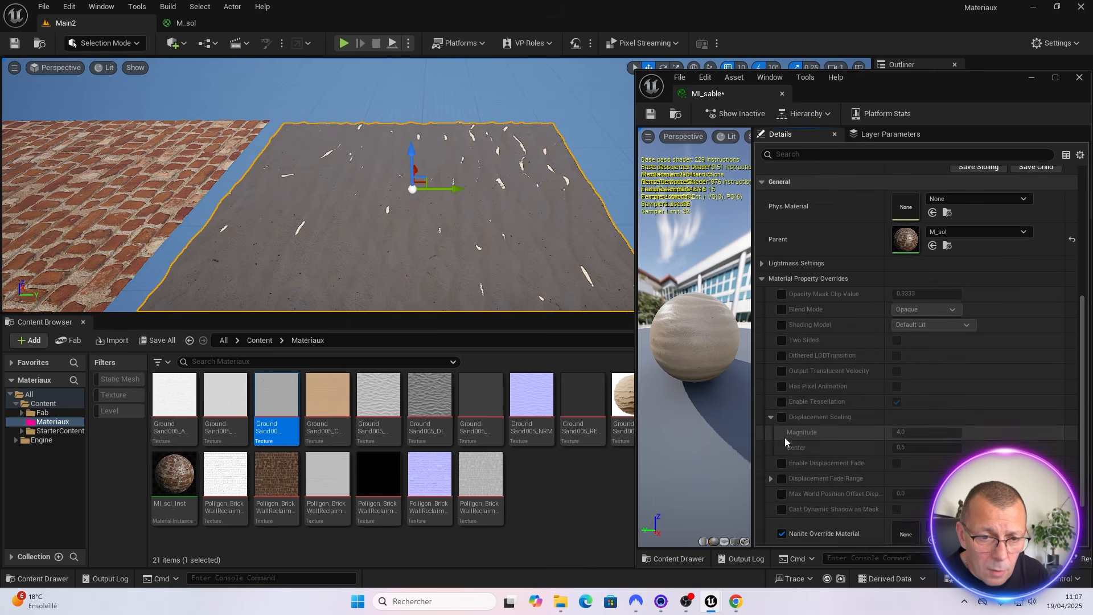
pyautogui.click(782, 417)
pyautogui.click(902, 434)
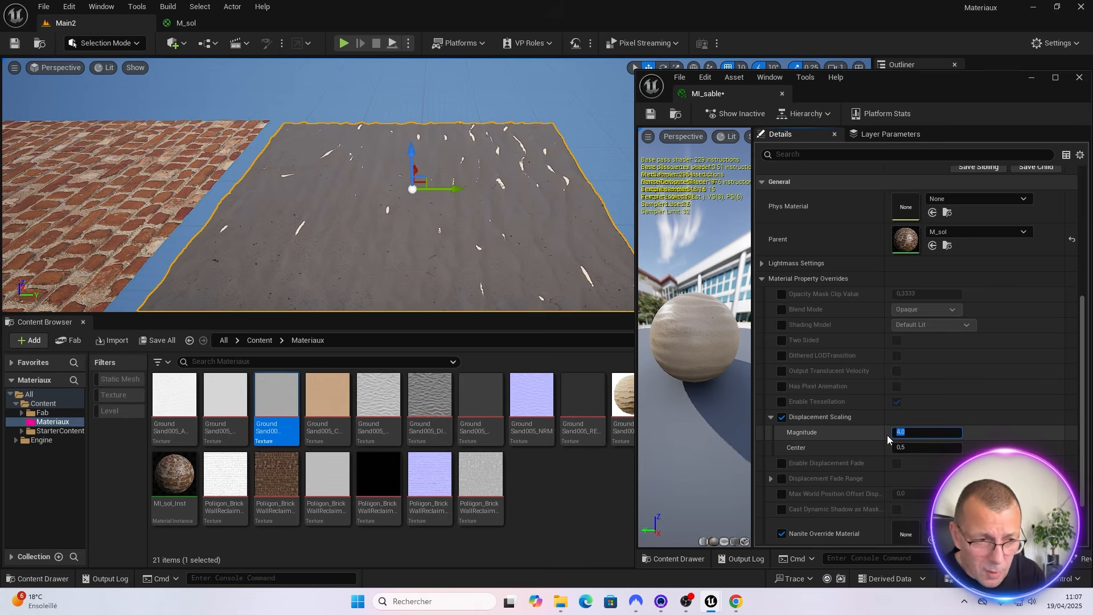
pyautogui.write('1')
pyautogui.press('Return')
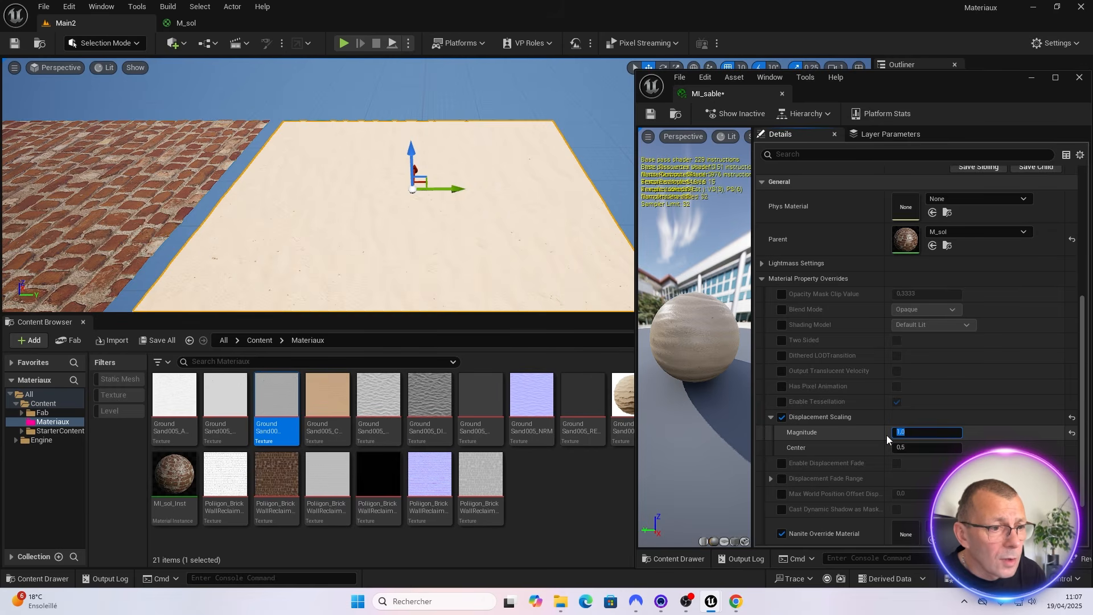
# Set MI_sable's Tint to a muted sand yellow, hex sRGB D8D097FF
pyautogui.moveTo(440, 261); pyautogui.dragTo(440, 259)
pyautogui.moveTo(440, 260); pyautogui.dragTo(456, 342, button='right')
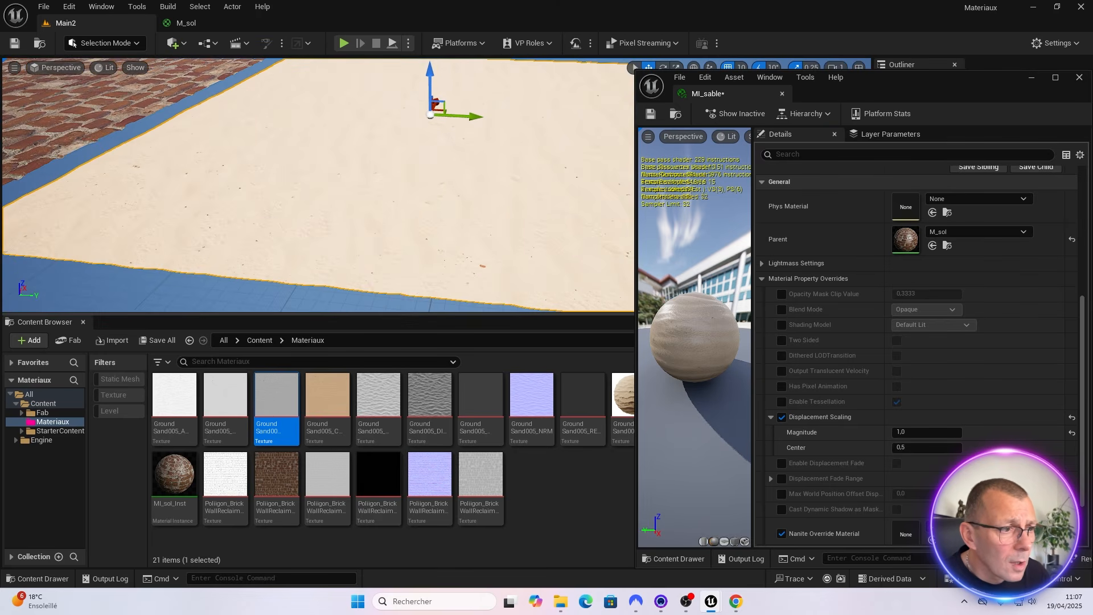
pyautogui.scroll(-5, 500, 273)
pyautogui.scroll(3, 832, 302)
pyautogui.scroll(5, 837, 309)
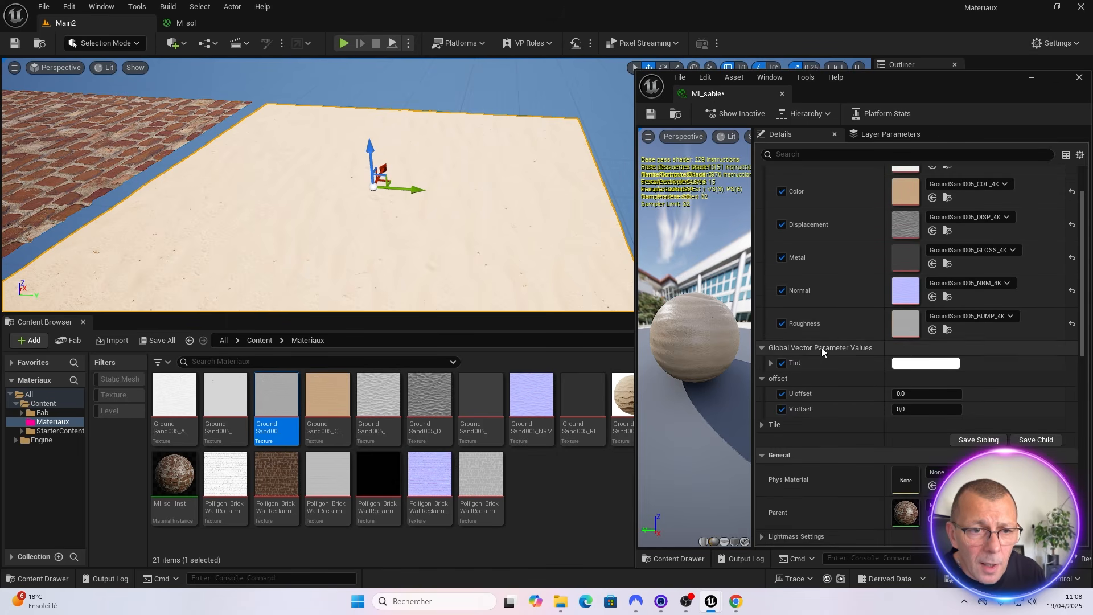
pyautogui.scroll(2, 822, 347)
pyautogui.scroll(-3, 809, 271)
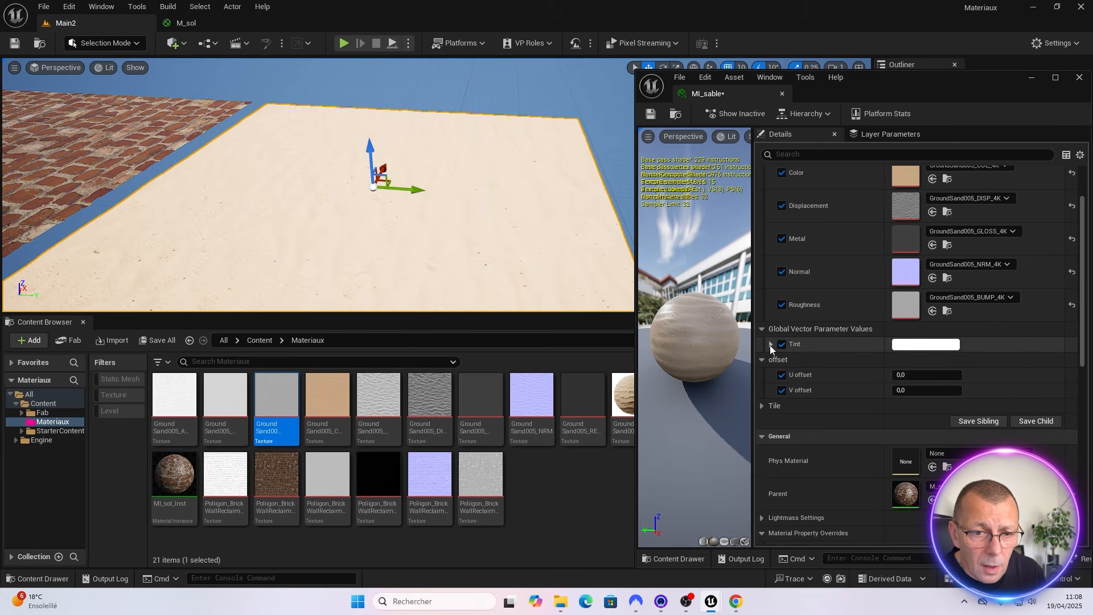
pyautogui.click(924, 348)
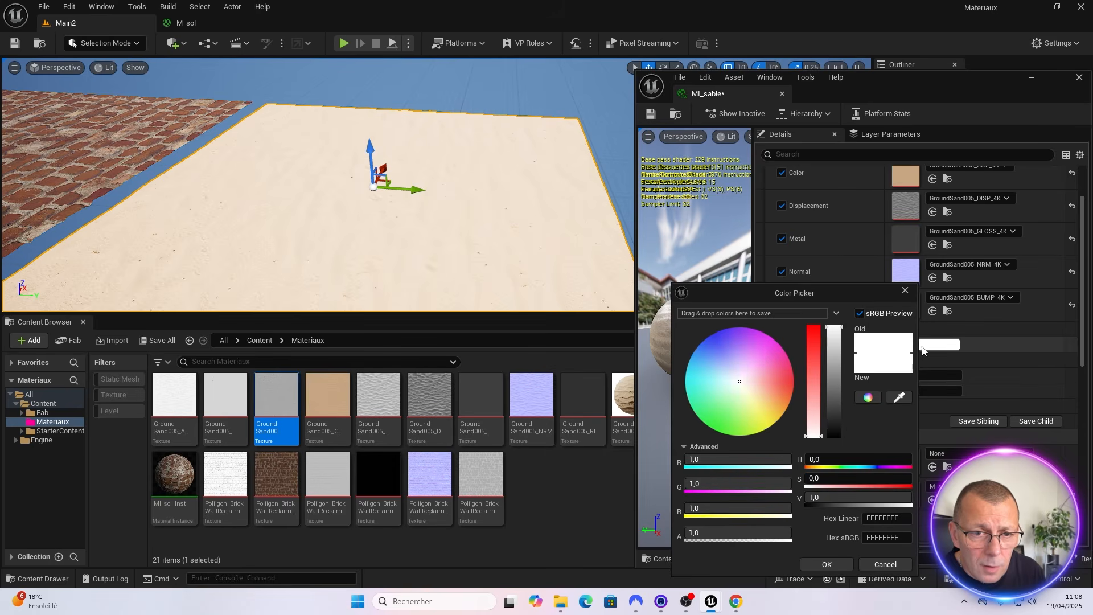
pyautogui.moveTo(745, 385); pyautogui.dragTo(745, 388)
pyautogui.moveTo(820, 409); pyautogui.dragTo(824, 374)
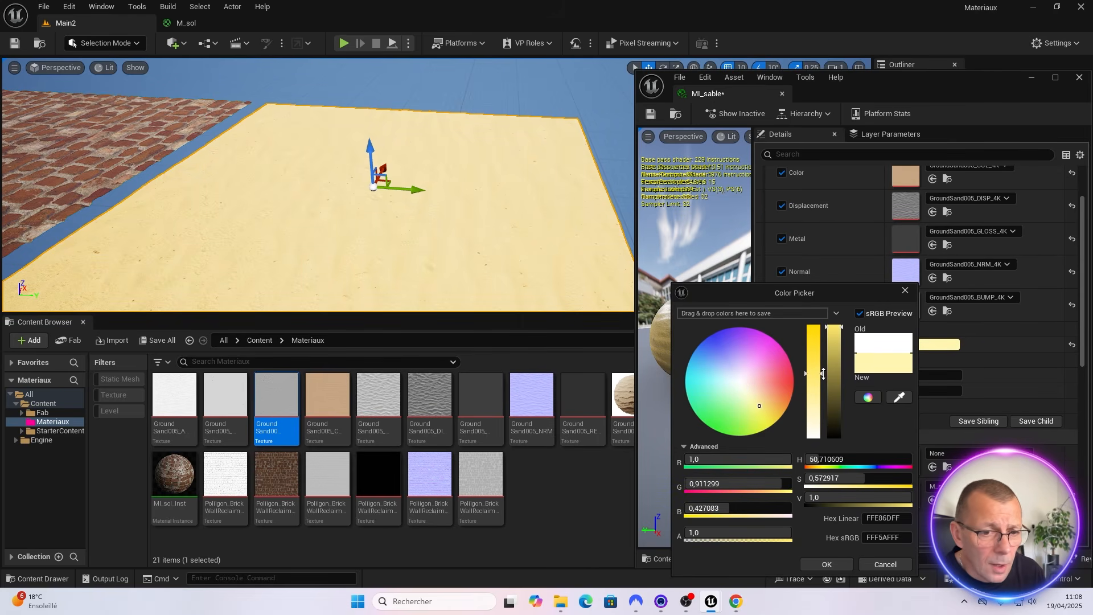
pyautogui.moveTo(840, 336); pyautogui.dragTo(837, 362)
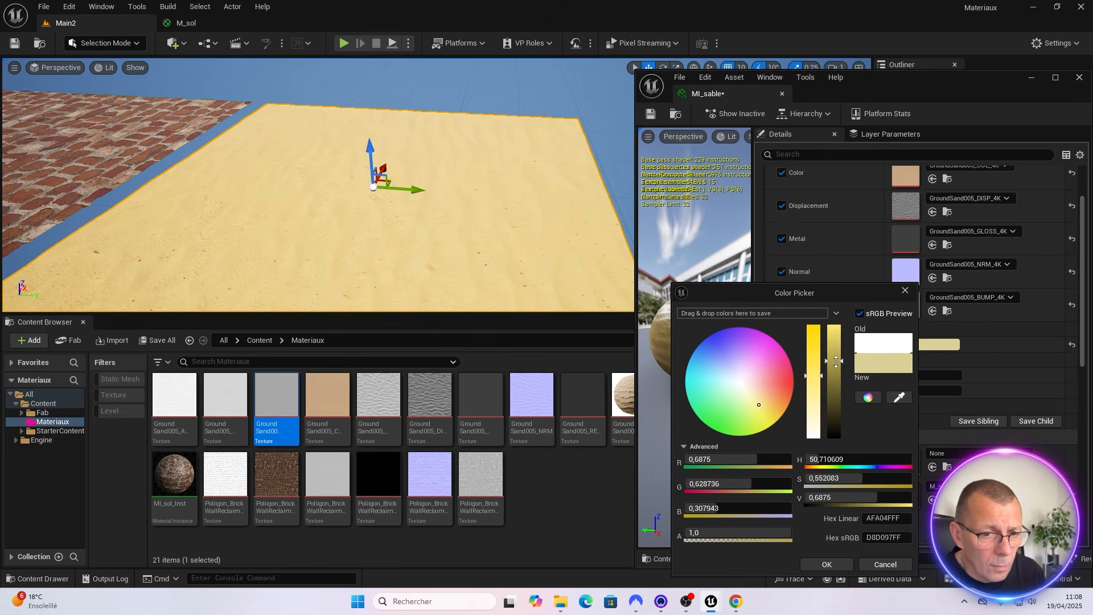
pyautogui.click(816, 564)
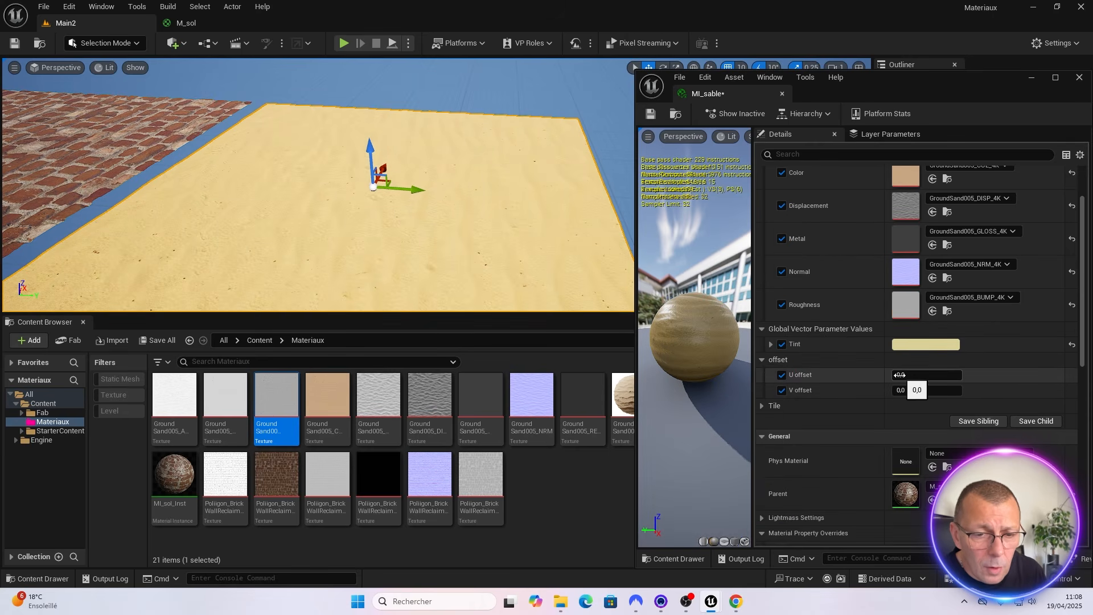
# Enable the U tile and V tile overrides in MI_sable
pyautogui.click(762, 406)
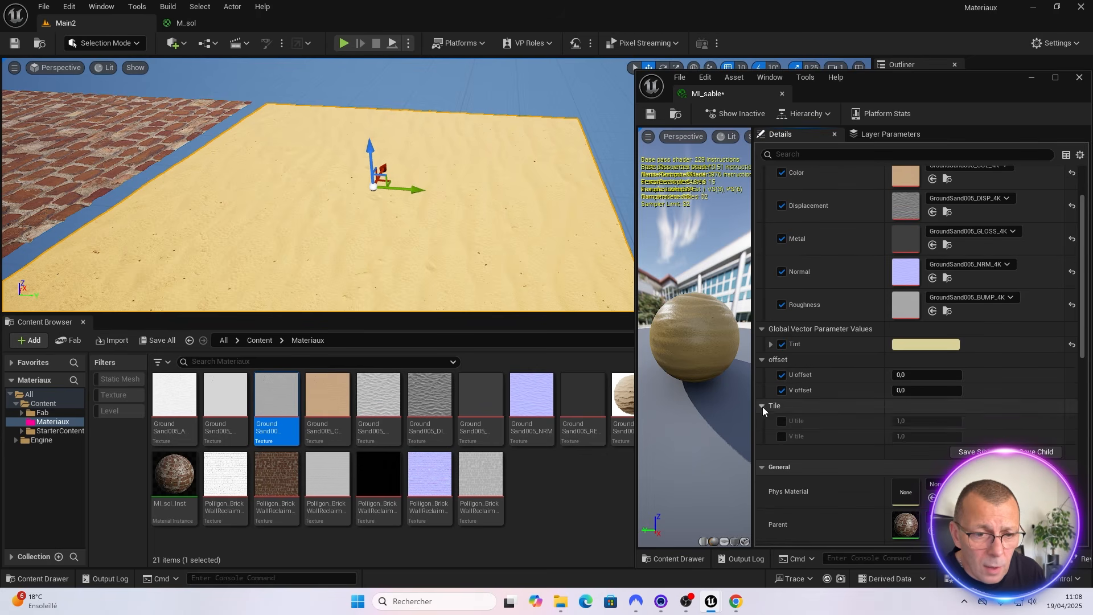
pyautogui.click(781, 422)
pyautogui.click(781, 436)
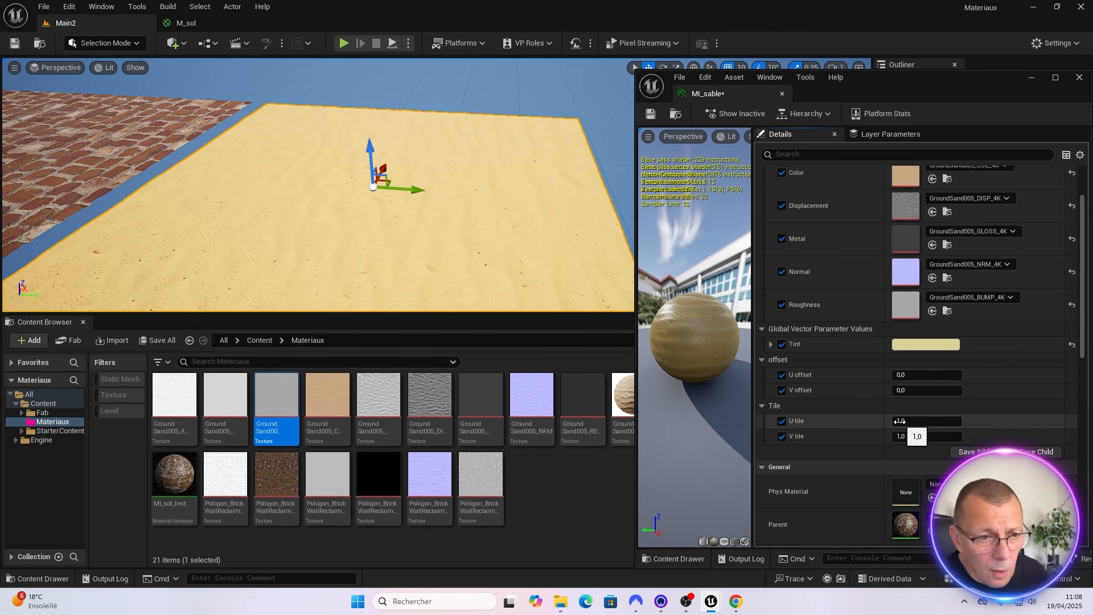
# Set both U tile and V tile of MI_sable to 0.5
pyautogui.click(900, 421)
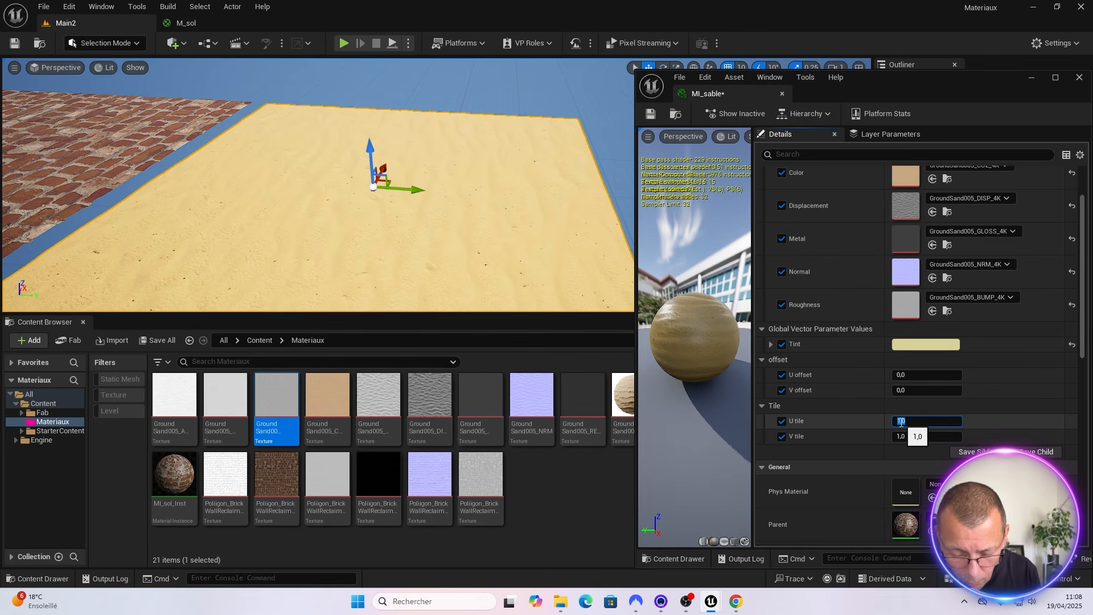
pyautogui.write('0,5')
pyautogui.click(901, 437)
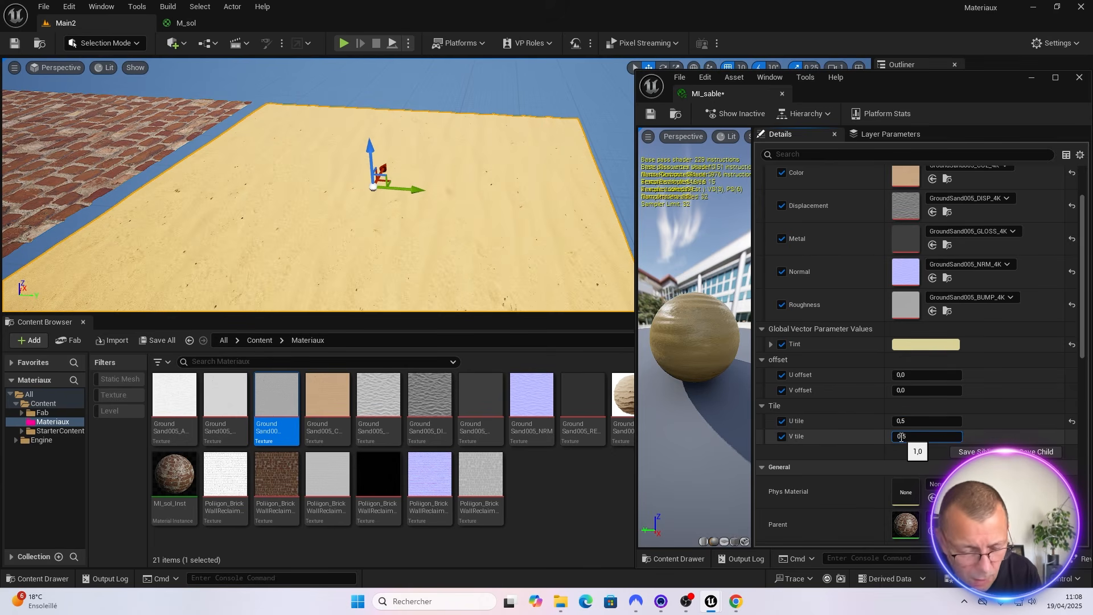
pyautogui.write('0,5')
pyautogui.press('Return')
# Set both U tile and V tile of MI_sable to 1.5
pyautogui.moveTo(327, 243); pyautogui.dragTo(371, 276, button='right')
pyautogui.click(901, 422)
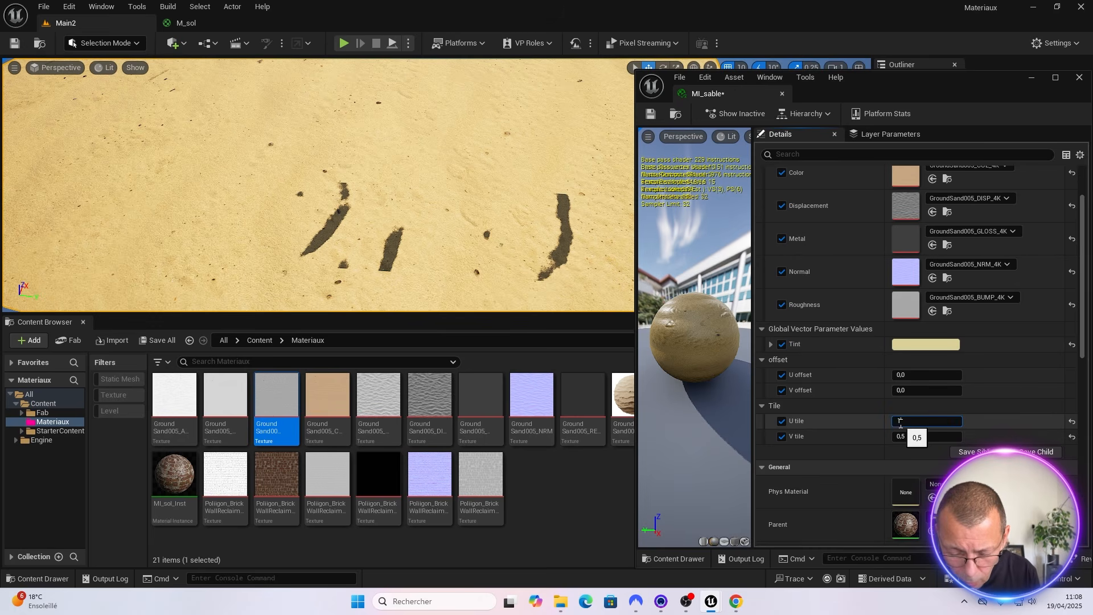
pyautogui.click(906, 437)
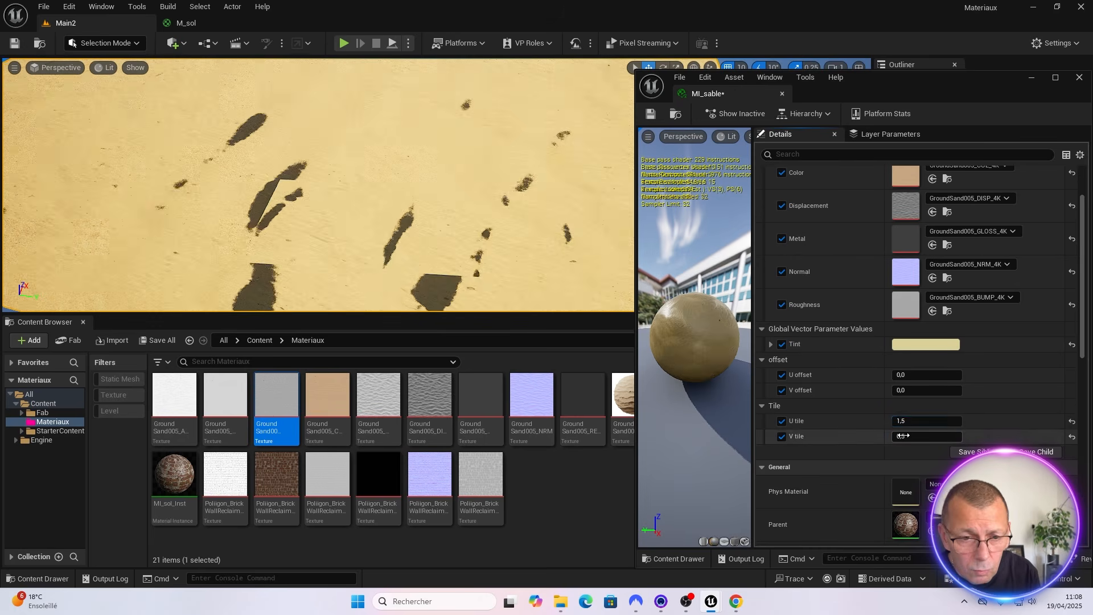
pyautogui.press('Return')
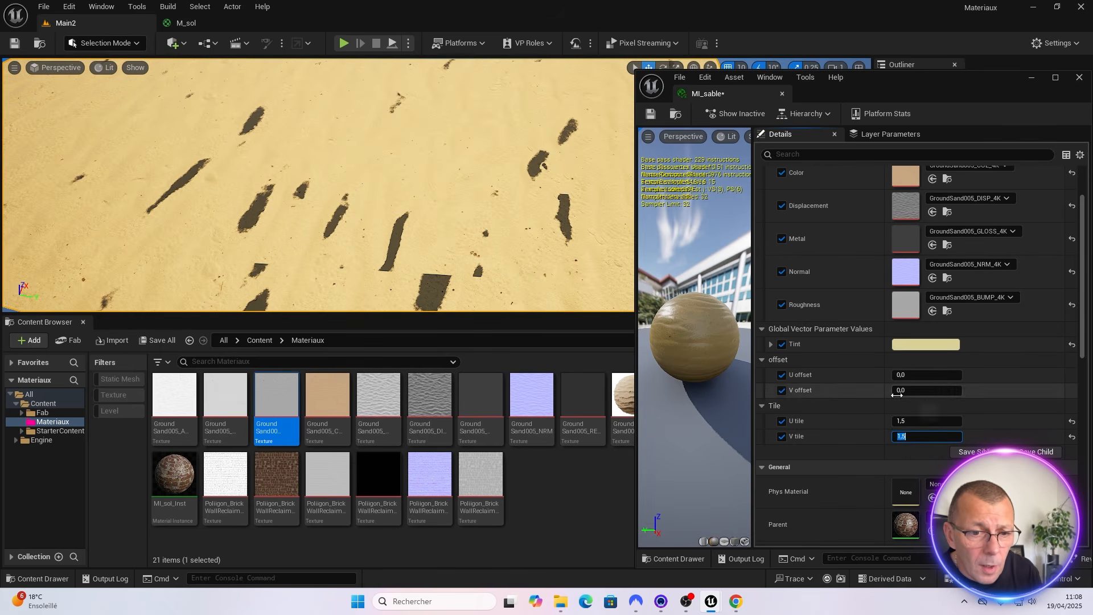
# Set MI_sable's U offset to -0.12 and check the sand plane for artefacts
pyautogui.click(898, 376)
pyautogui.moveTo(899, 376); pyautogui.dragTo(830, 377)
pyautogui.moveTo(488, 226); pyautogui.dragTo(505, 262, button='right')
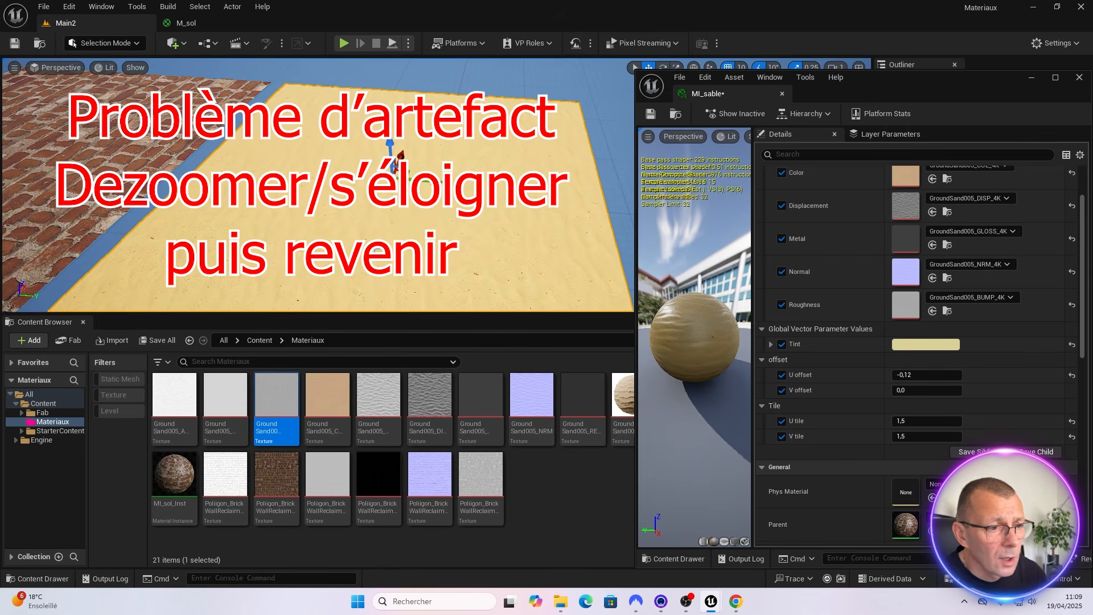
pyautogui.moveTo(380, 205); pyautogui.dragTo(388, 165, button='right')
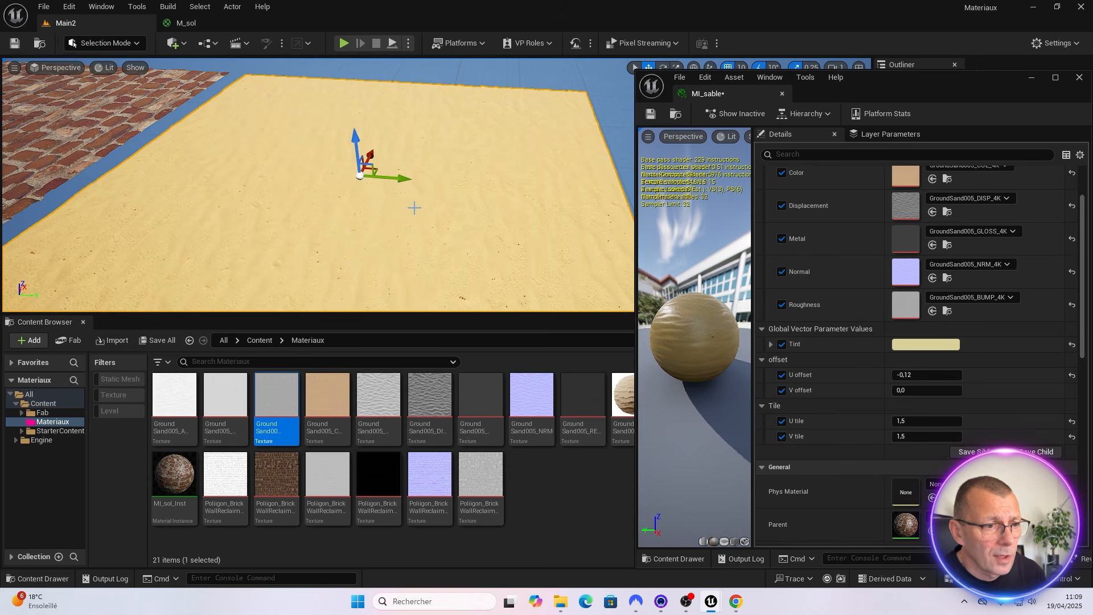
pyautogui.moveTo(268, 230)
pyautogui.mouseDown(button='right')
pyautogui.moveTo(274, 237)
pyautogui.moveTo(229, 216)
pyautogui.moveTo(269, 239)
pyautogui.moveTo(256, 226)
pyautogui.mouseUp(button='right')
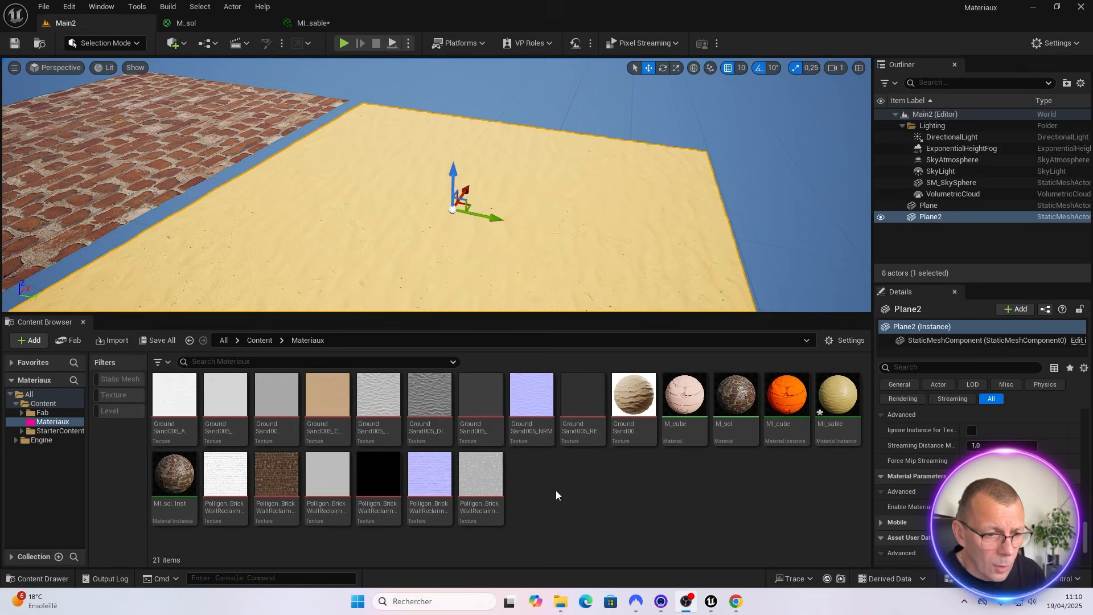
# Create a new folder named Textures inside the Materiaux folder
pyautogui.rightClick(544, 493)
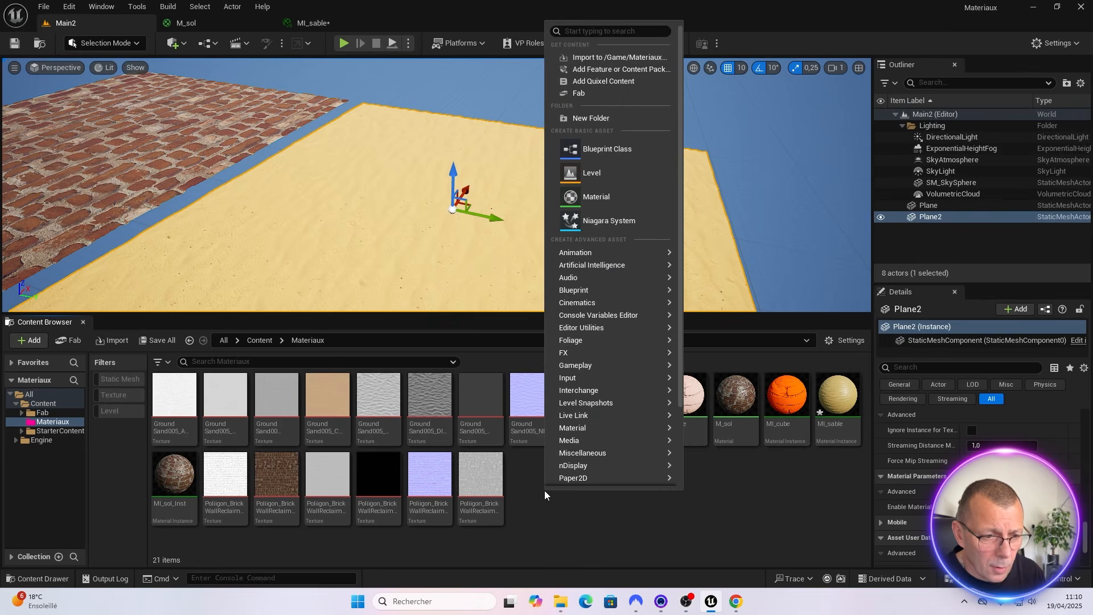
pyautogui.click(591, 118)
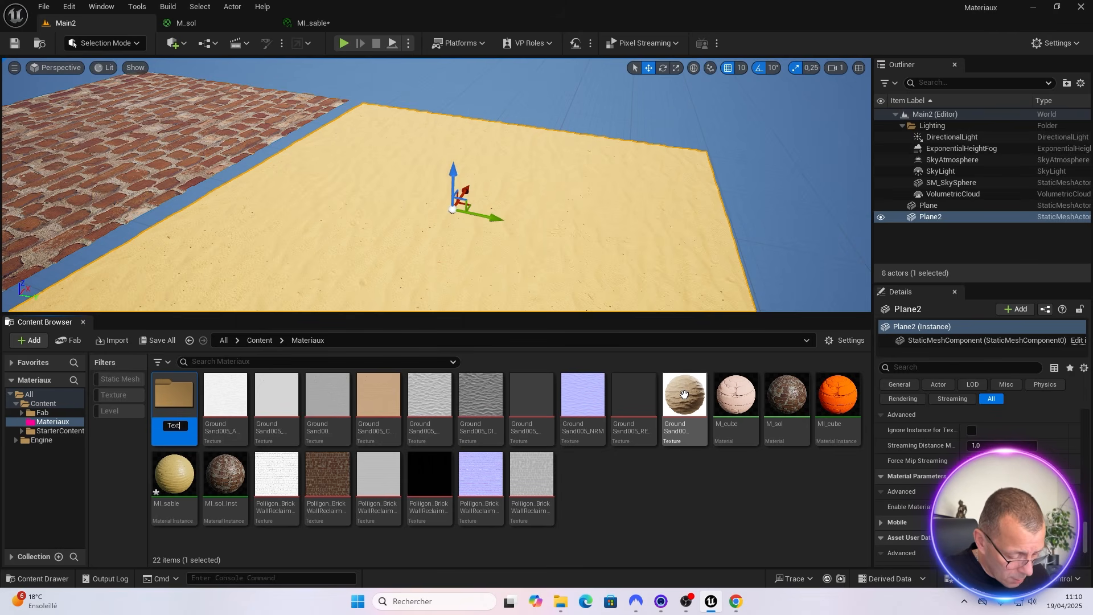
pyautogui.write('Textures')
pyautogui.press('Return')
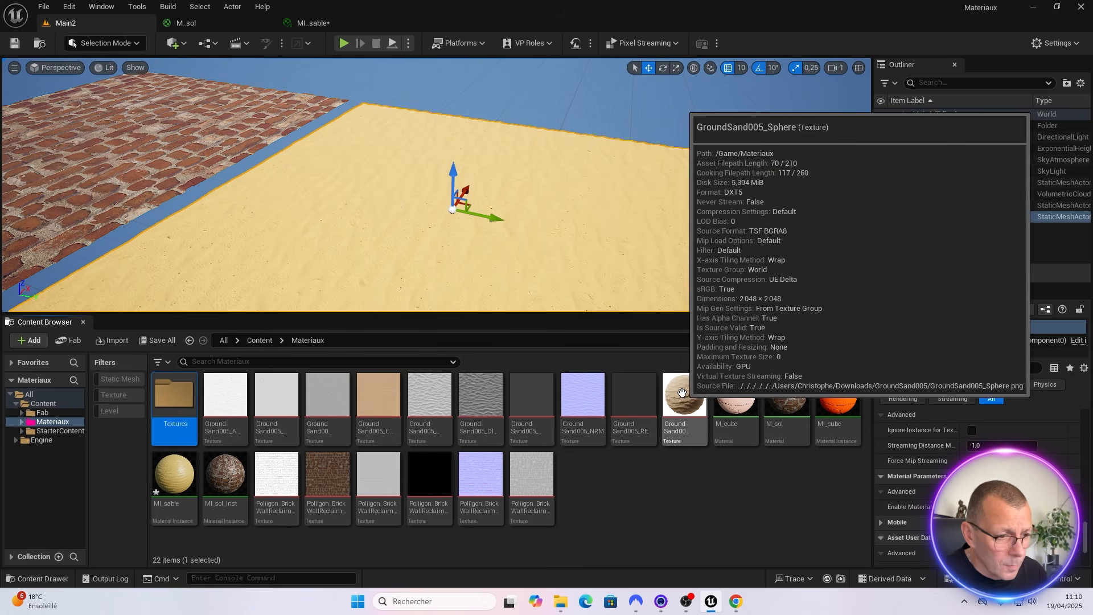
# Move the GroundSand005 textures, except GroundSand005_Sphere, and all Poliigon_BrickWallReclaimed textures into the Textures folder
pyautogui.click(225, 396)
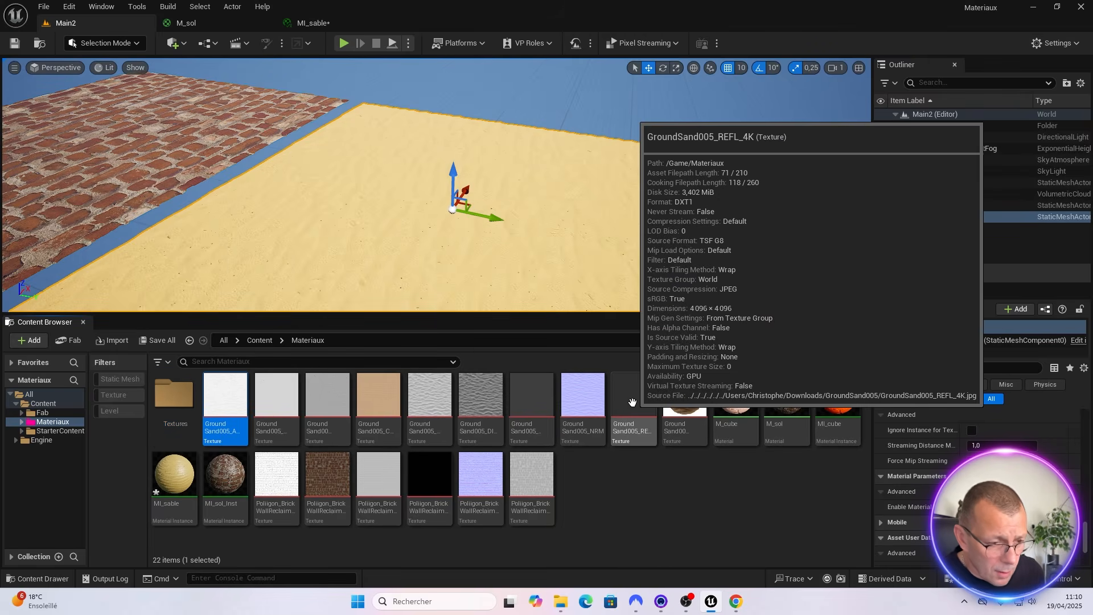
pyautogui.keyDown('shift'); pyautogui.click(632, 403); pyautogui.keyUp('shift')
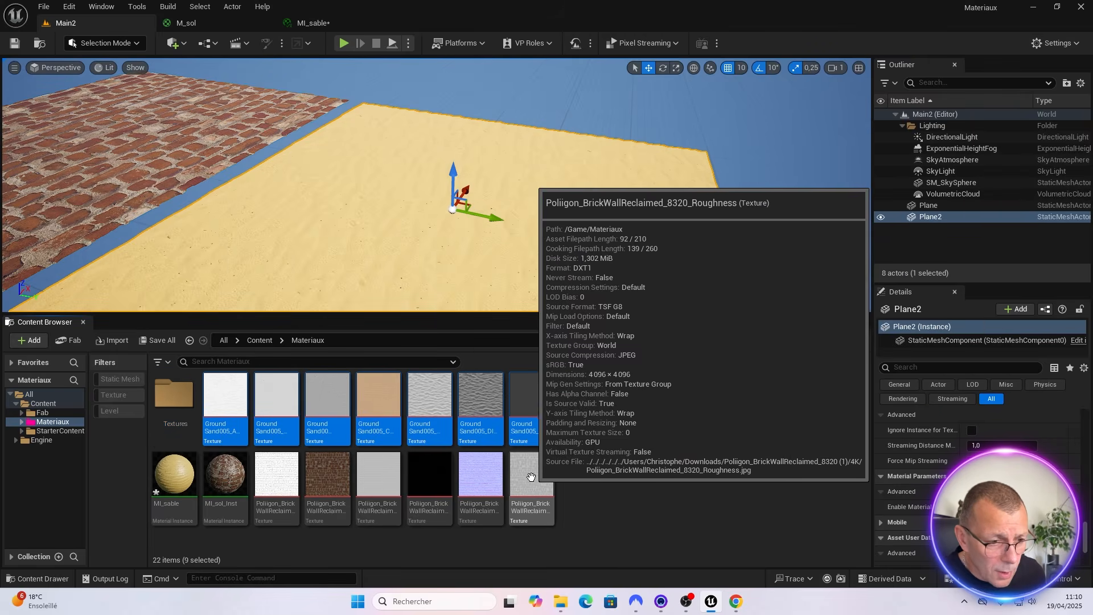
pyautogui.keyDown('ctrl'); pyautogui.click(531, 477); pyautogui.keyUp('ctrl')
pyautogui.keyDown('ctrl'); pyautogui.click(484, 473); pyautogui.keyUp('ctrl')
pyautogui.keyDown('ctrl'); pyautogui.click(429, 470); pyautogui.keyUp('ctrl')
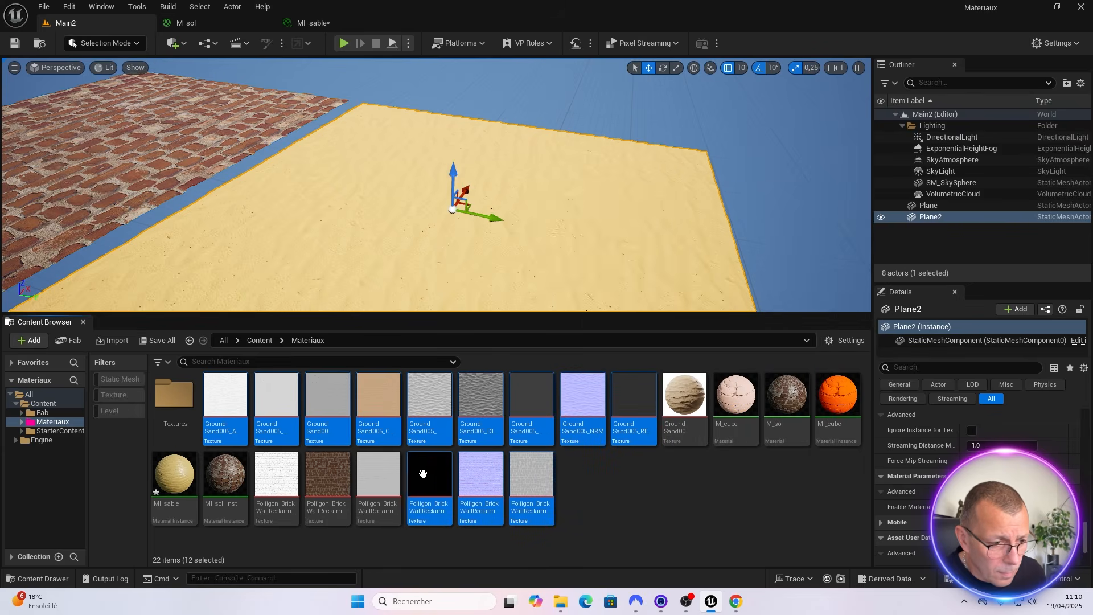
pyautogui.keyDown('ctrl'); pyautogui.click(388, 474); pyautogui.keyUp('ctrl')
pyautogui.keyDown('ctrl'); pyautogui.click(328, 473); pyautogui.keyUp('ctrl')
pyautogui.keyDown('ctrl'); pyautogui.click(282, 478); pyautogui.keyUp('ctrl')
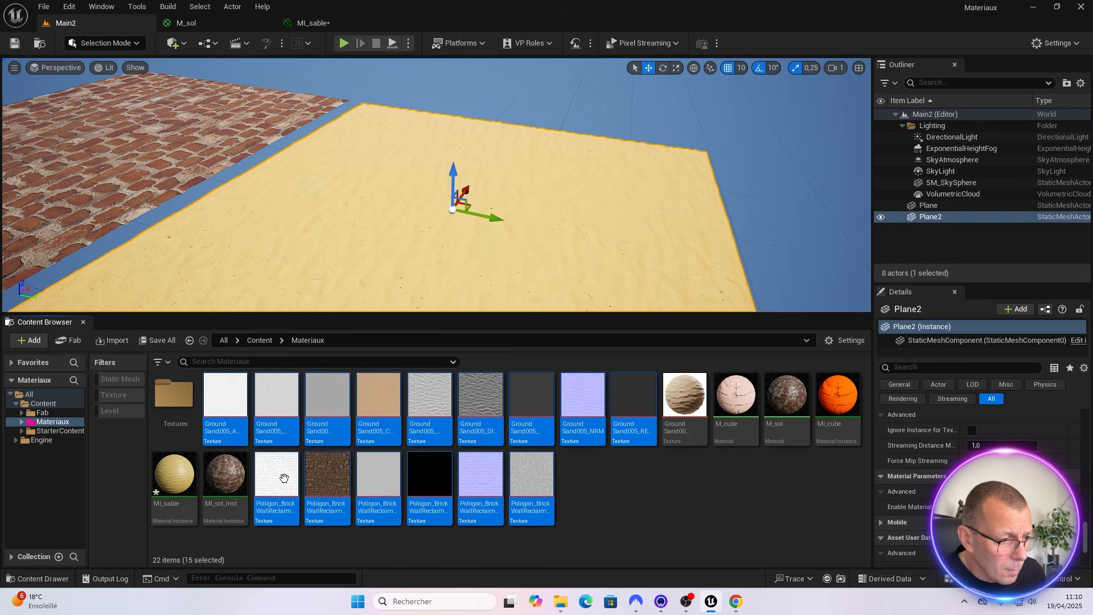
pyautogui.moveTo(230, 414); pyautogui.dragTo(169, 402)
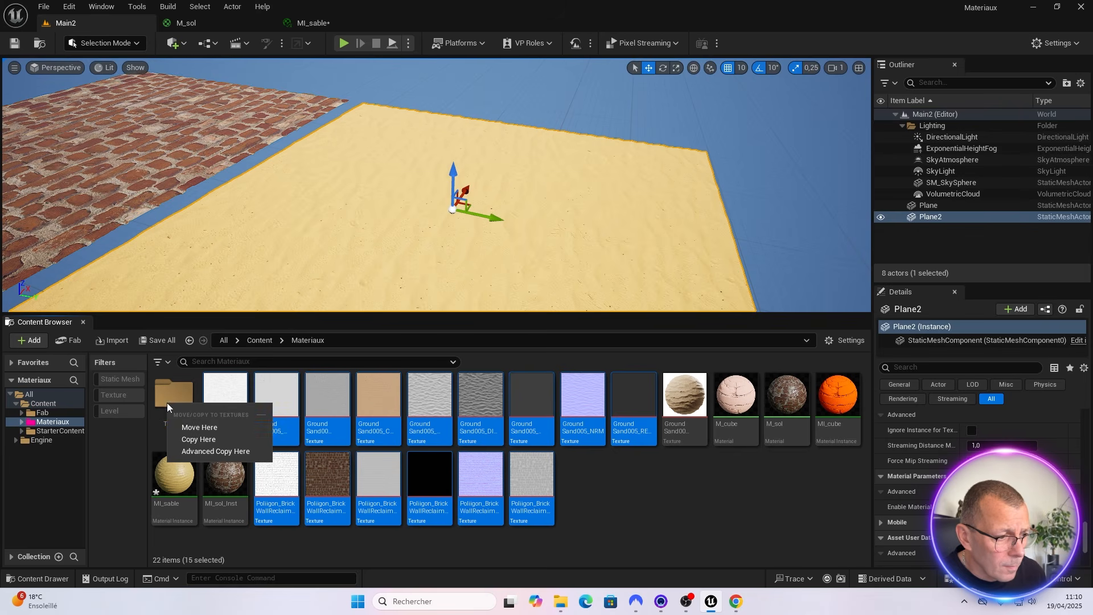
pyautogui.click(196, 427)
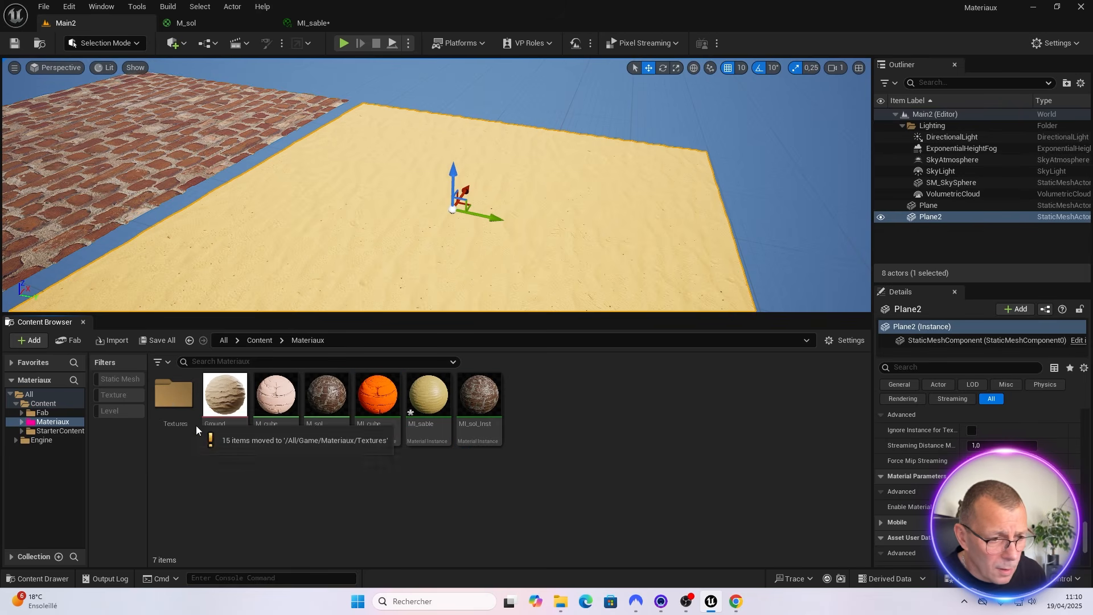
# Create a subfolder named Sand inside the Textures folder
pyautogui.doubleClick(181, 407)
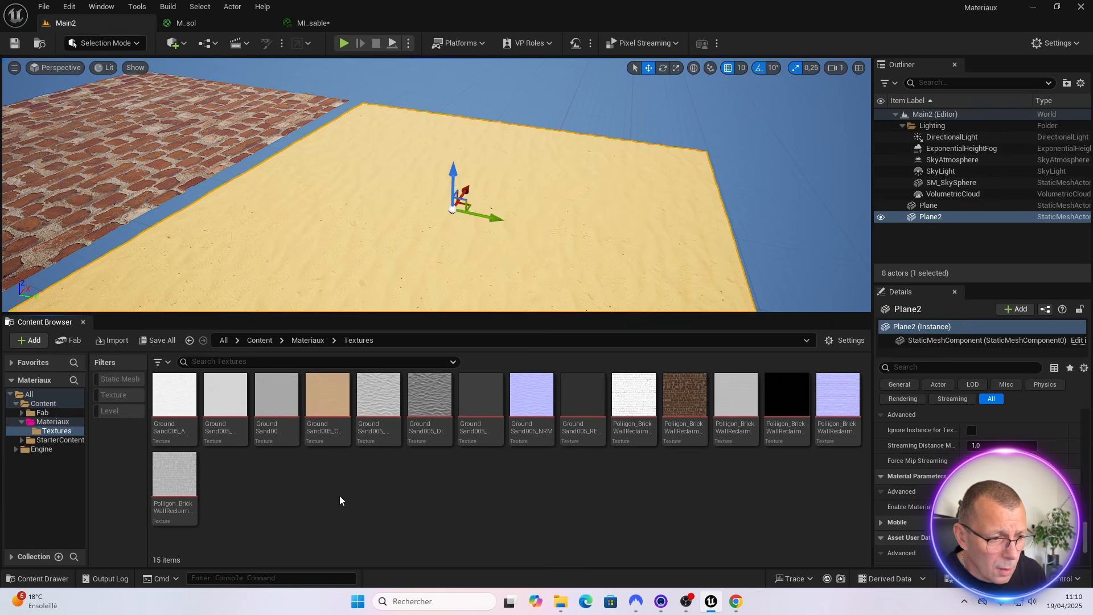
pyautogui.rightClick(330, 490)
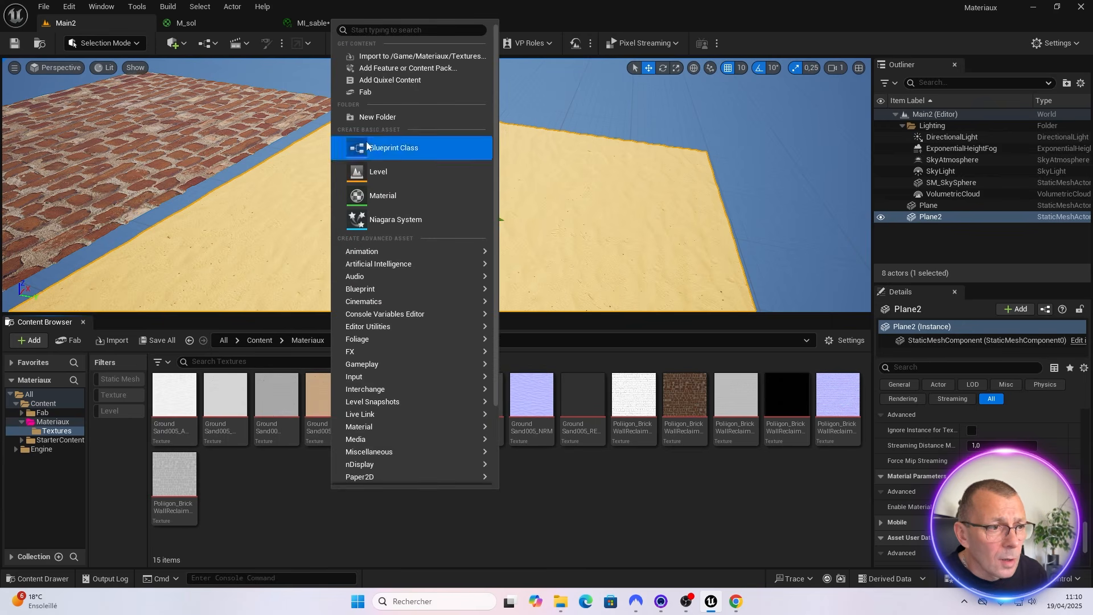
pyautogui.click(376, 118)
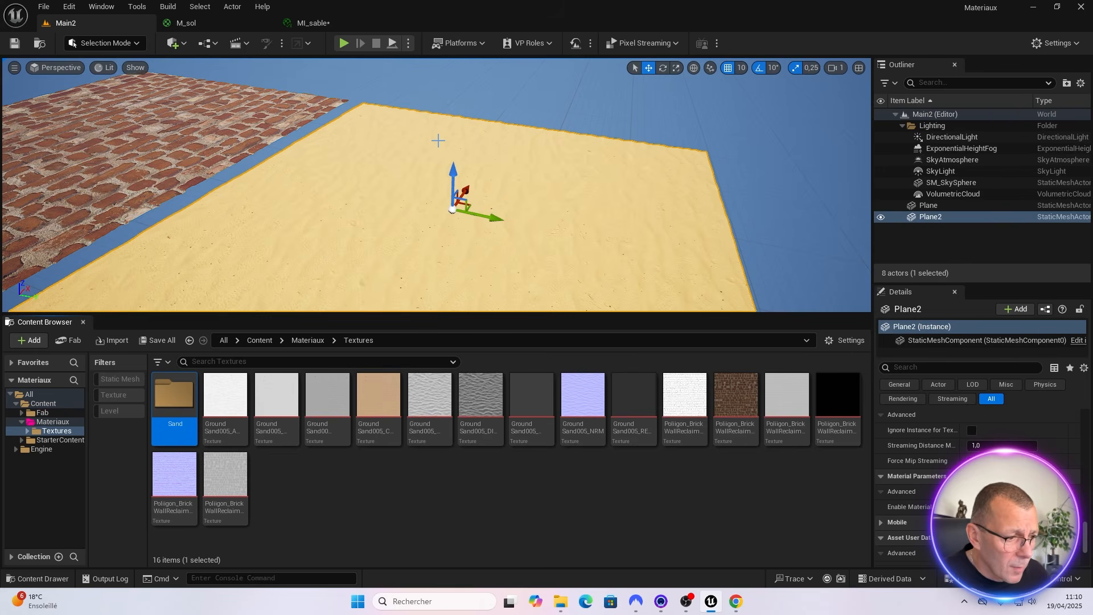
# Move the nine GroundSand005 textures into the Sand folder
pyautogui.click(226, 395)
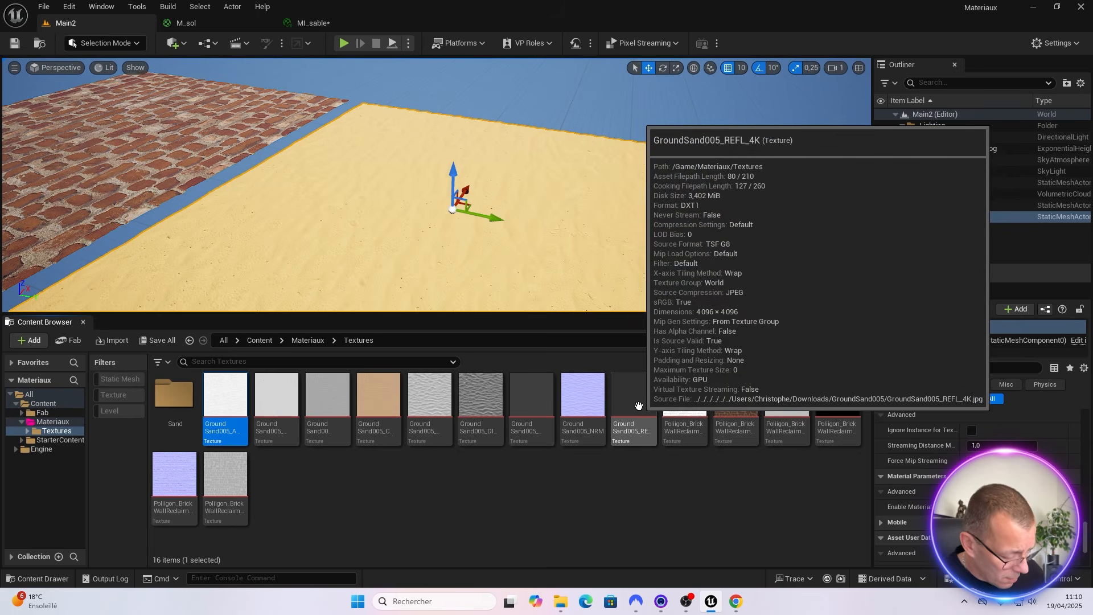
pyautogui.keyDown('shift'); pyautogui.click(639, 405); pyautogui.keyUp('shift')
pyautogui.moveTo(276, 395); pyautogui.dragTo(194, 401)
pyautogui.click(219, 426)
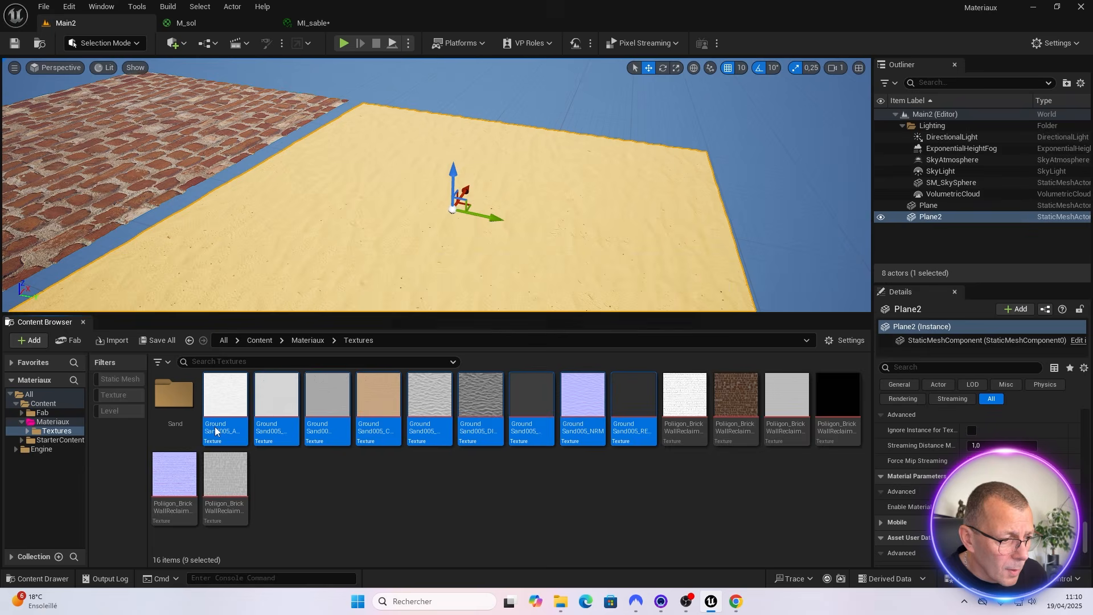
# Create a subfolder named Wall inside the Textures folder
pyautogui.rightClick(576, 429)
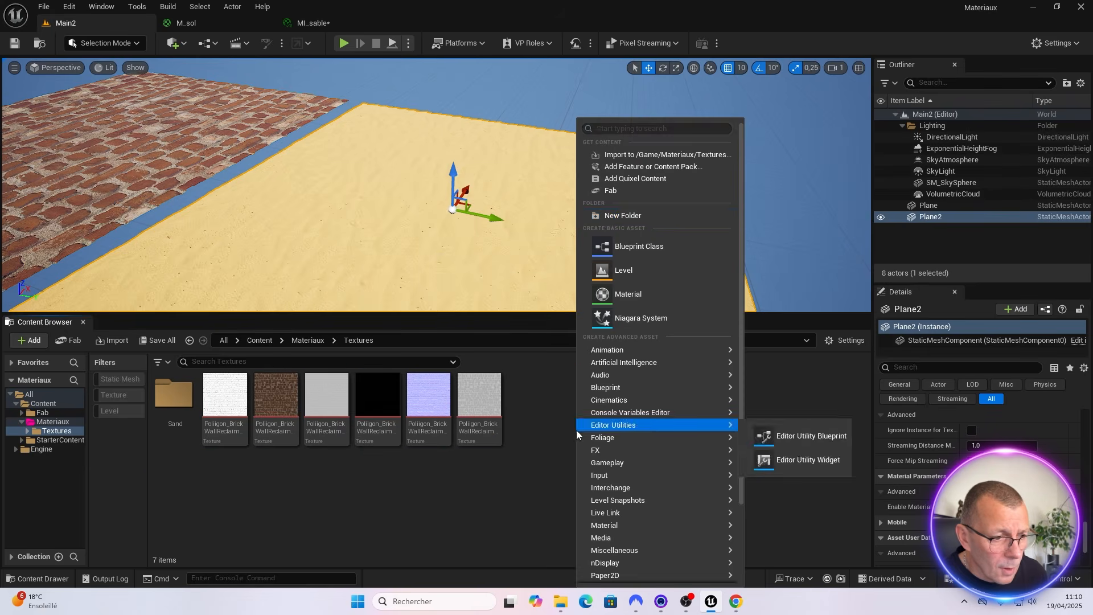
pyautogui.click(605, 215)
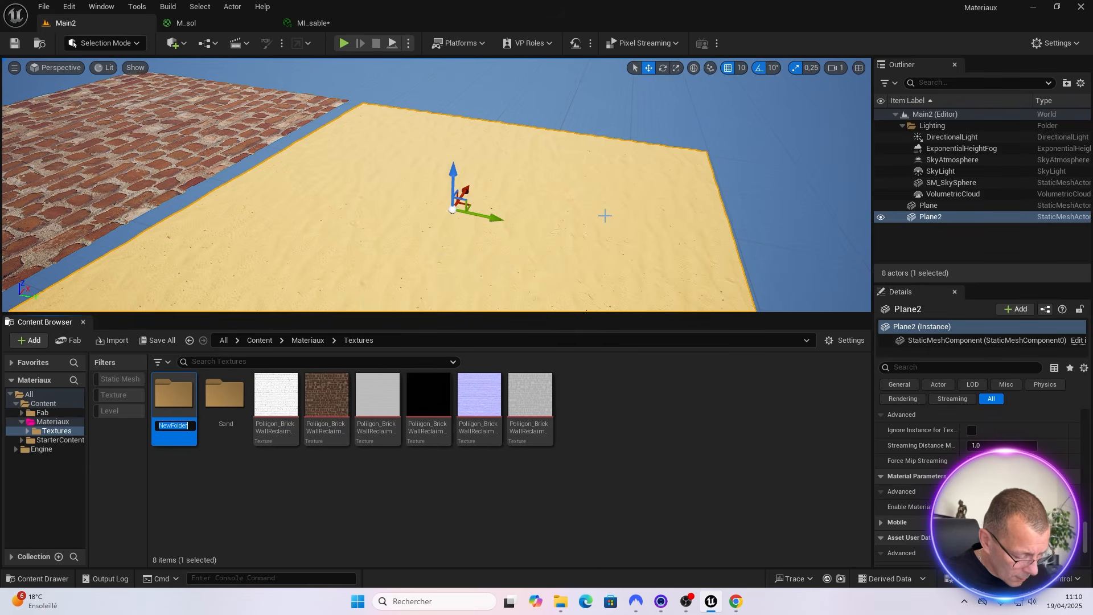
pyautogui.press('Return')
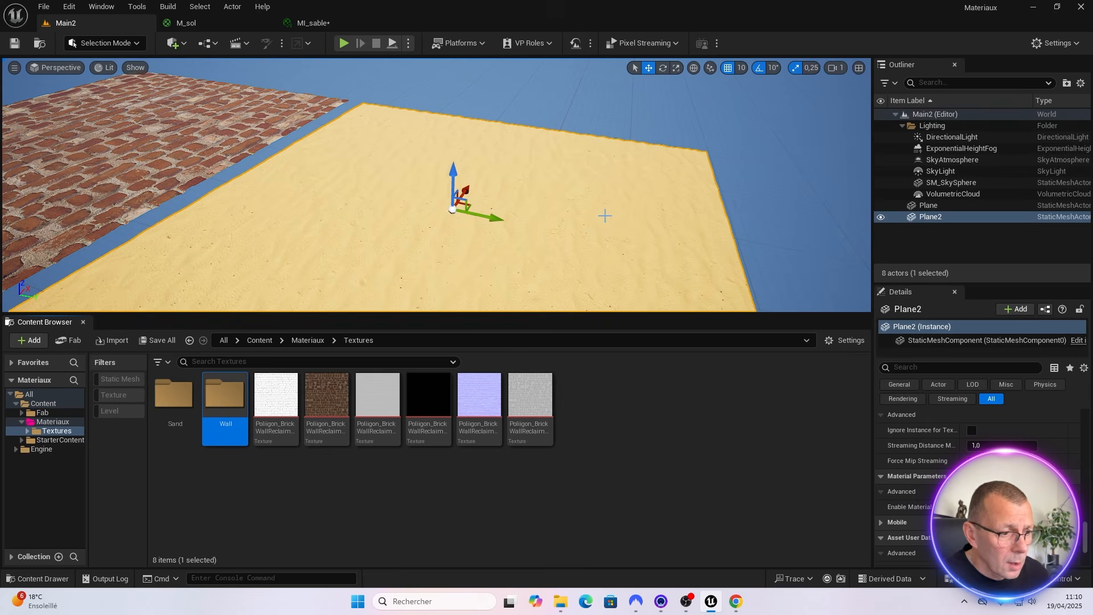
# Move the six Poliigon_BrickWallReclaimed textures into the Wall folder
pyautogui.click(530, 396)
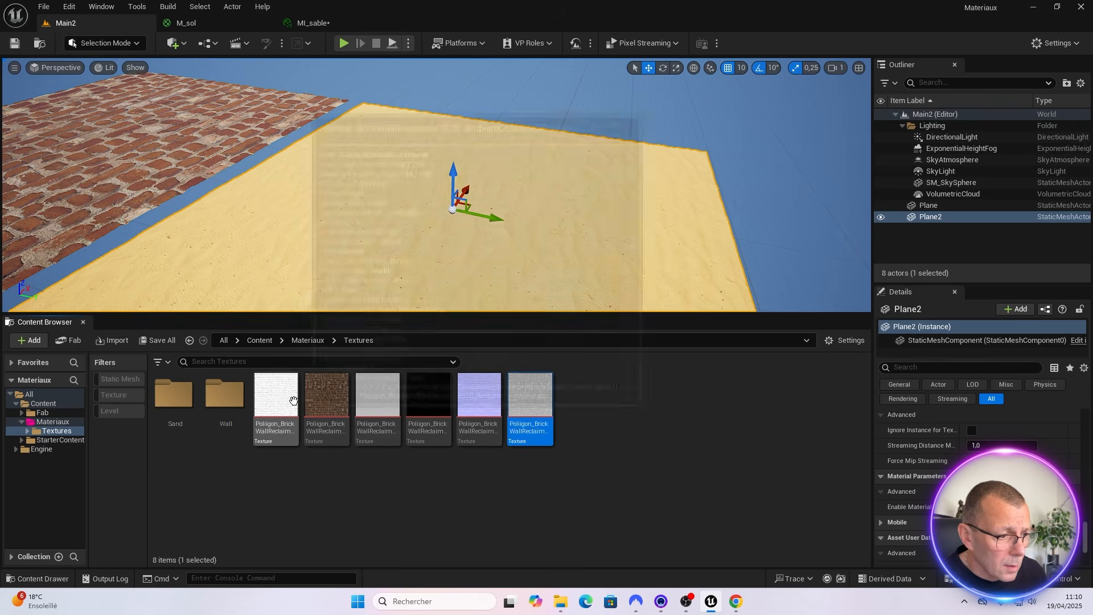
pyautogui.keyDown('shift'); pyautogui.click(283, 401); pyautogui.keyUp('shift')
pyautogui.moveTo(282, 402); pyautogui.dragTo(222, 401)
pyautogui.click(250, 415)
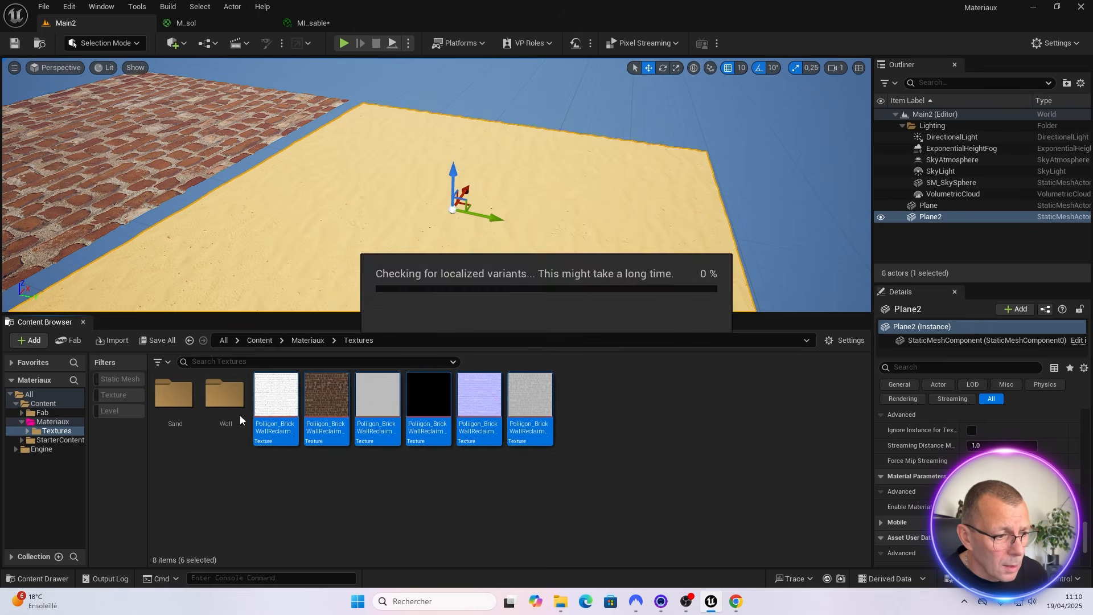
# Move the GroundSand005_Sphere texture from the Materiaux folder into the Sand subfolder of Textures
pyautogui.click(307, 340)
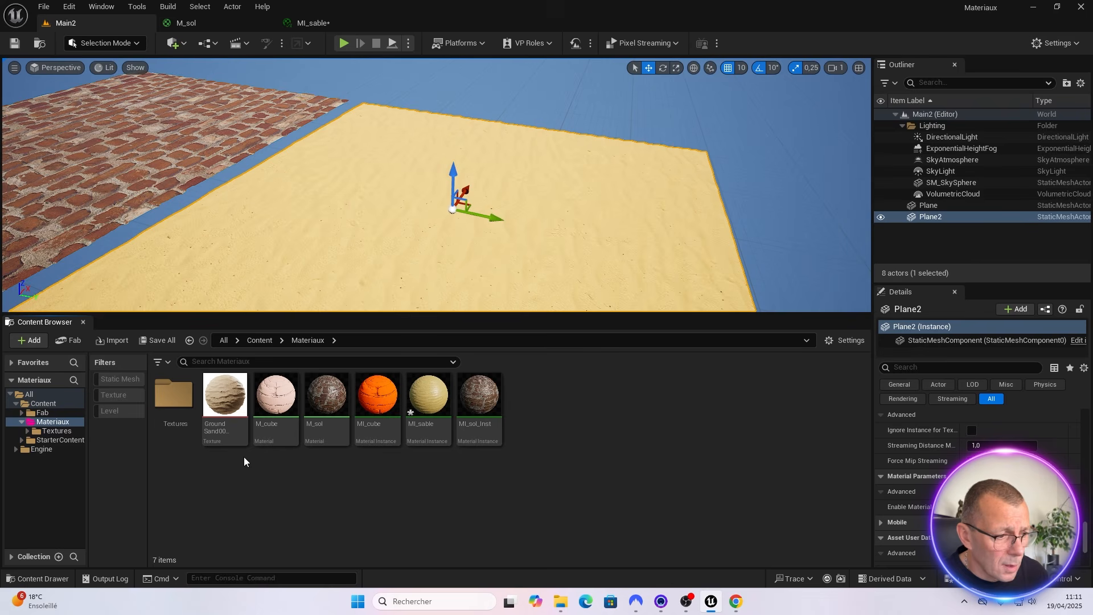
pyautogui.moveTo(230, 417)
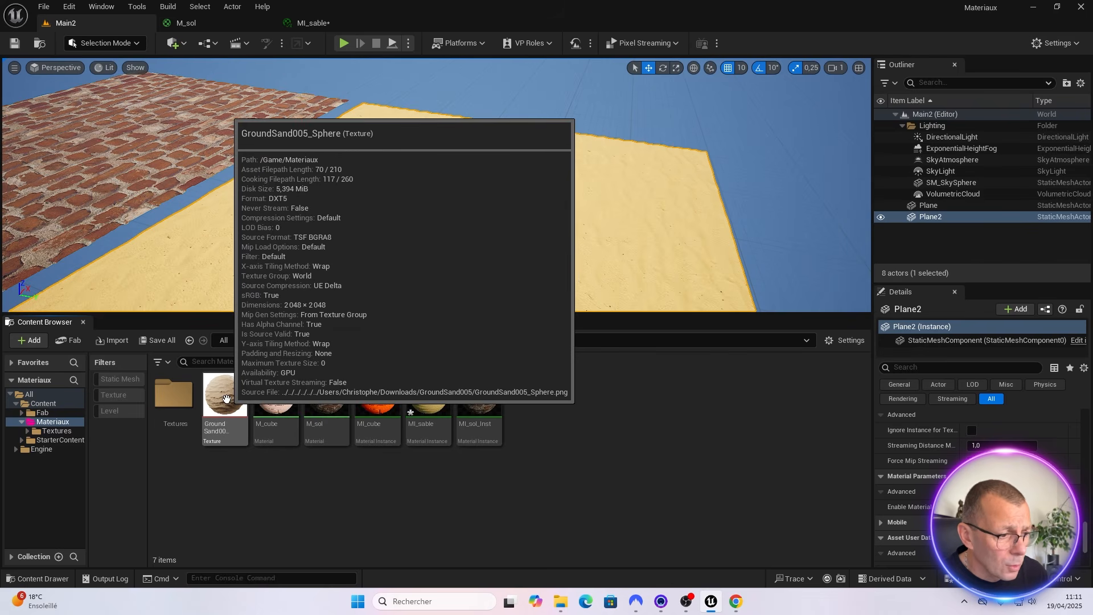
pyautogui.click(226, 399)
pyautogui.moveTo(226, 399)
pyautogui.mouseDown()
pyautogui.moveTo(187, 399)
pyautogui.moveTo(231, 397)
pyautogui.mouseUp()
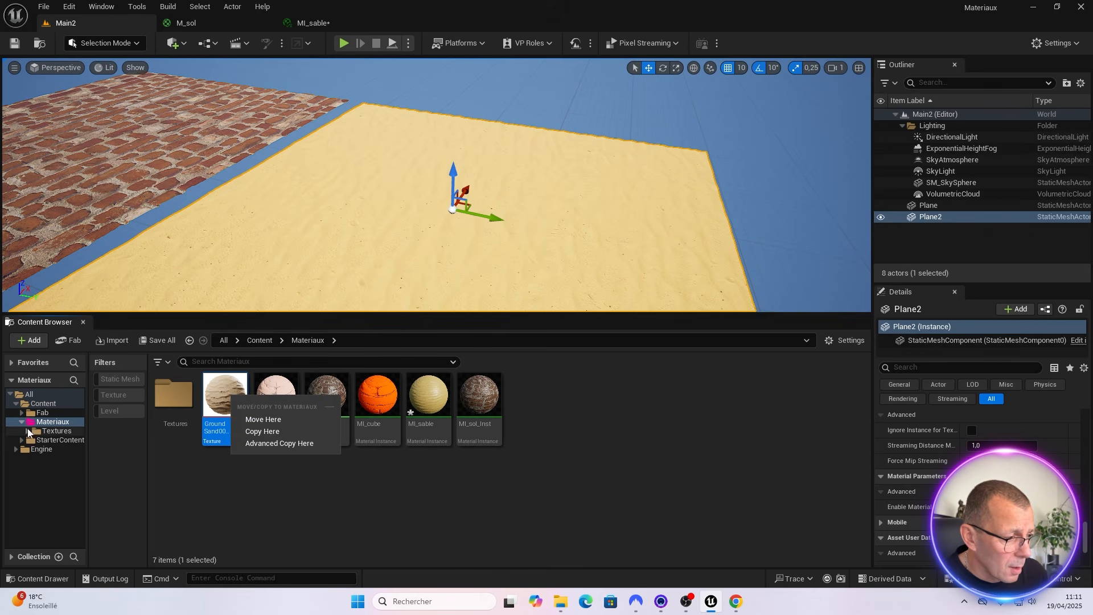
pyautogui.click(27, 431)
pyautogui.moveTo(225, 399); pyautogui.dragTo(57, 443)
pyautogui.click(79, 468)
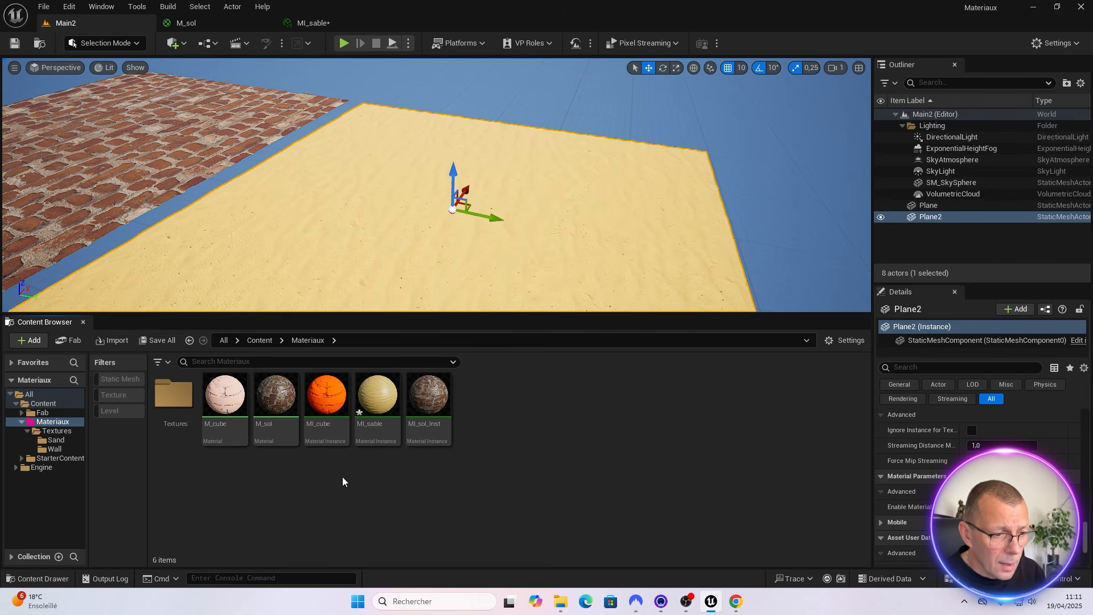
# Update the redirector references for the whole Content folder
pyautogui.click(44, 404)
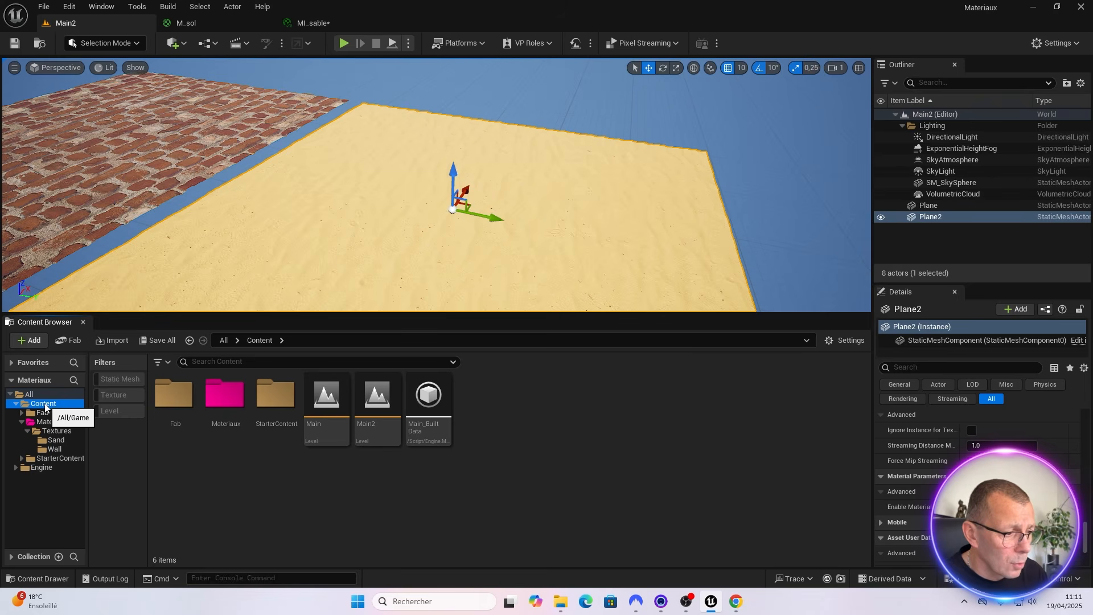
pyautogui.rightClick(46, 405)
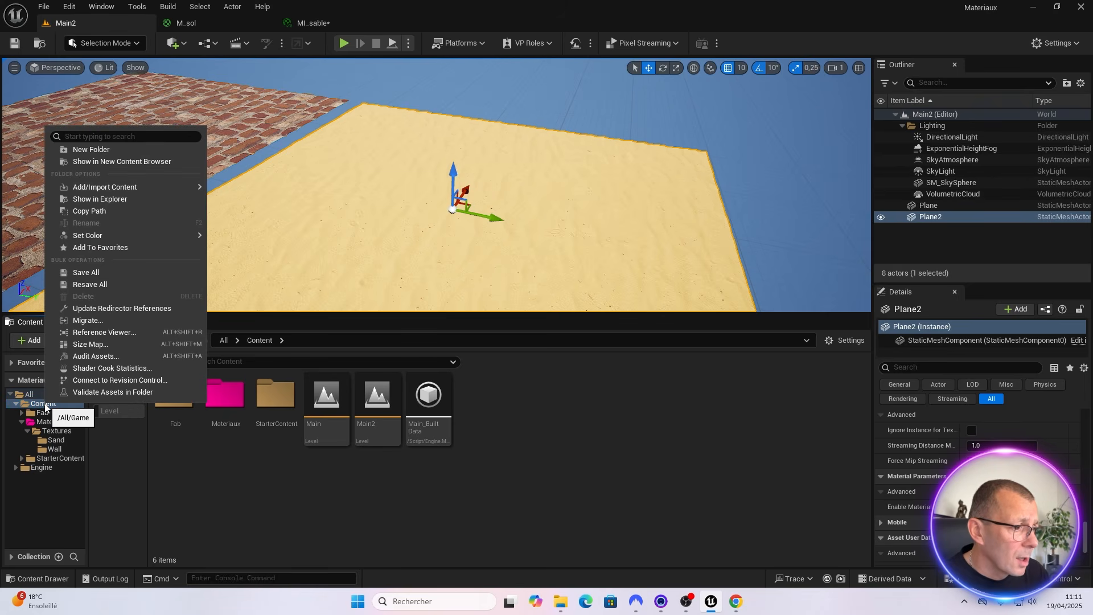
pyautogui.click(114, 308)
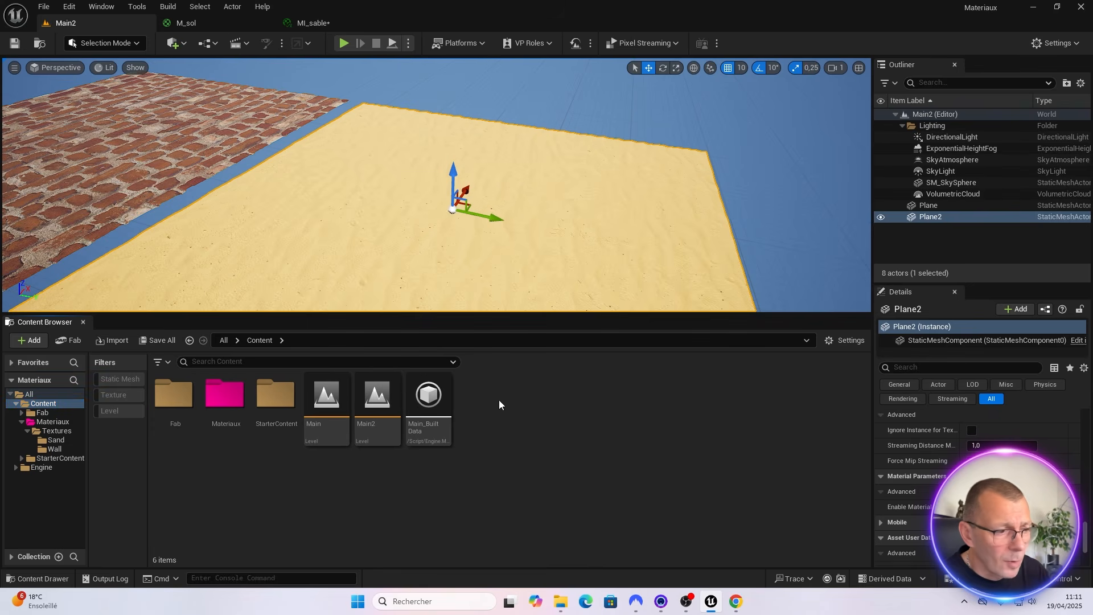
# Save all unsaved content, including the MI_sable material instance
pyautogui.click(159, 341)
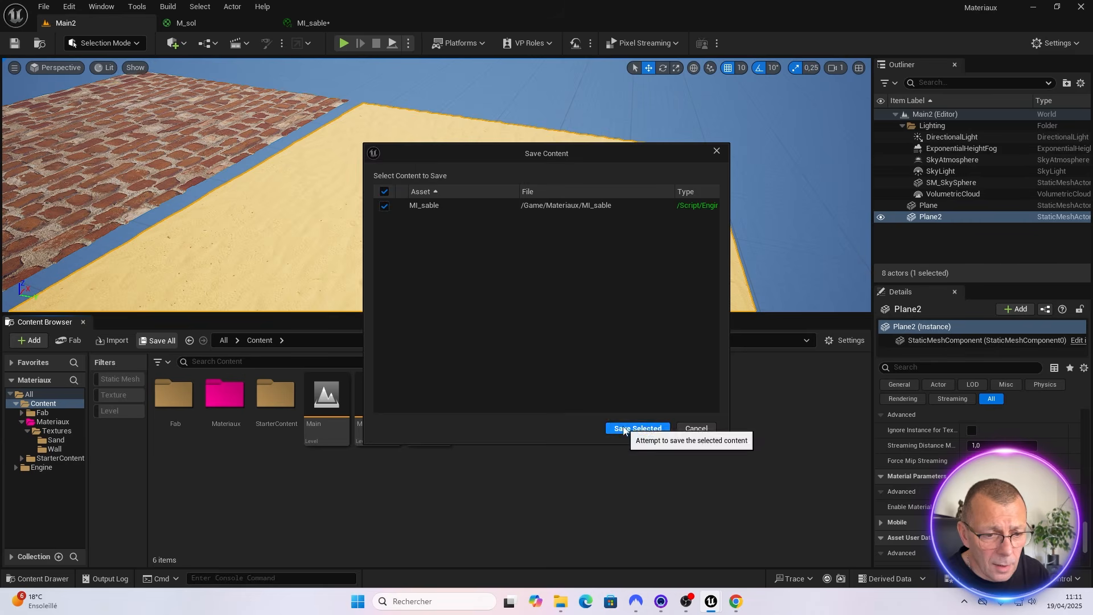
pyautogui.click(624, 428)
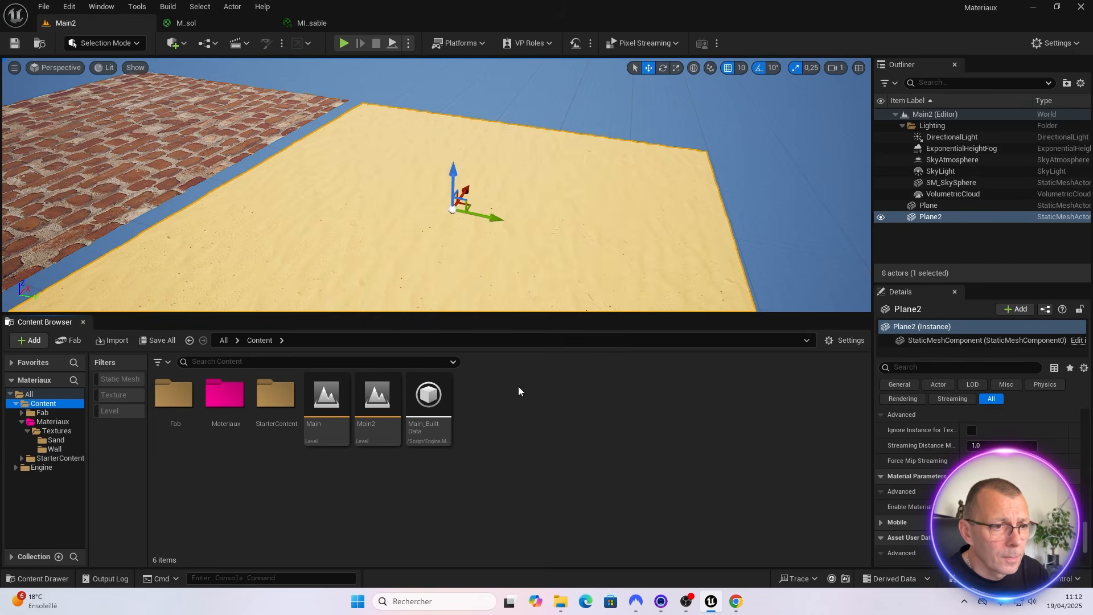